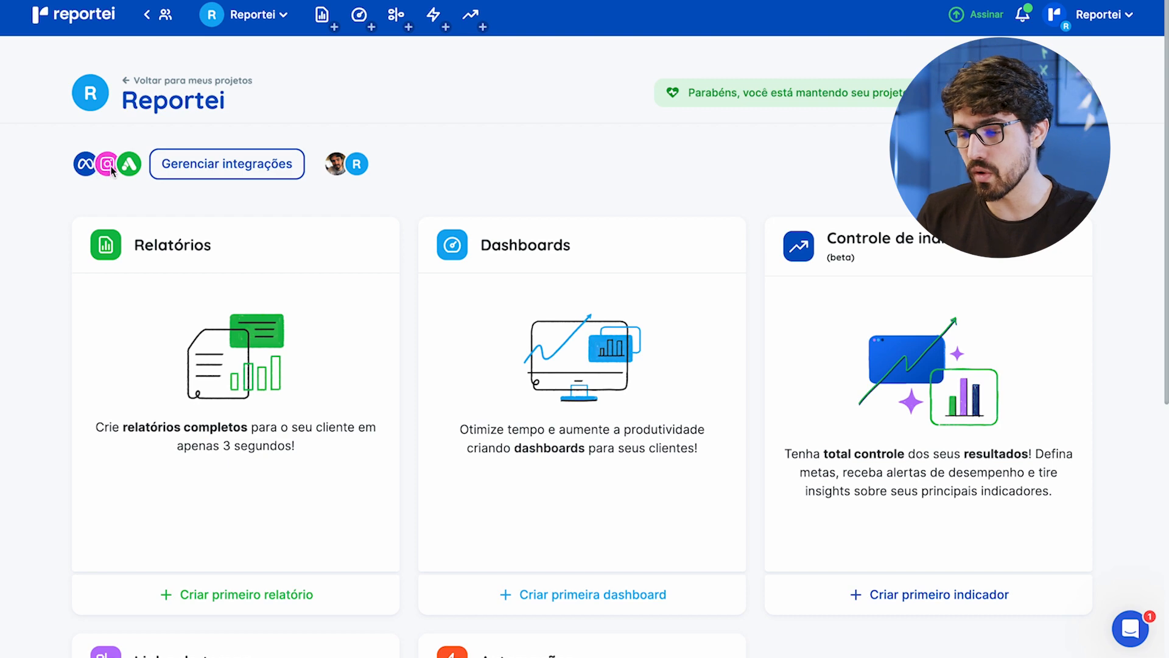
Look over the project's cards for reports, dashboards, indicator control, timeline and automations
{"action": "scroll", "coordinate": [182, 213], "scroll_direction": "down", "scroll_amount": 3}
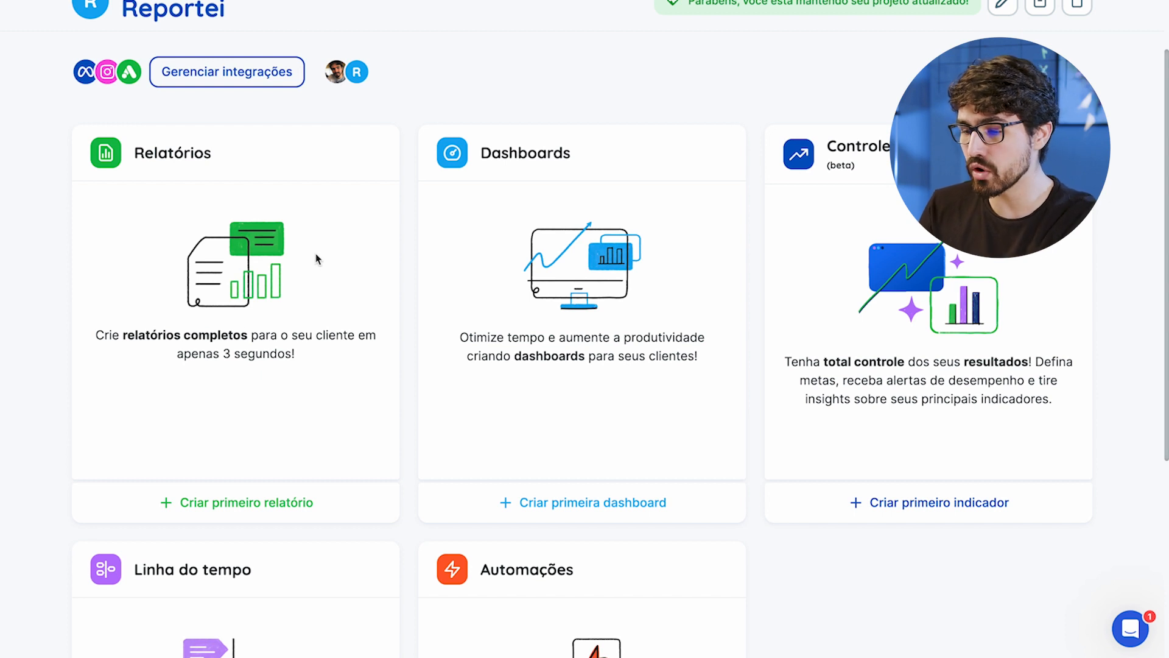
{"action": "scroll", "coordinate": [358, 257], "scroll_direction": "down", "scroll_amount": 3}
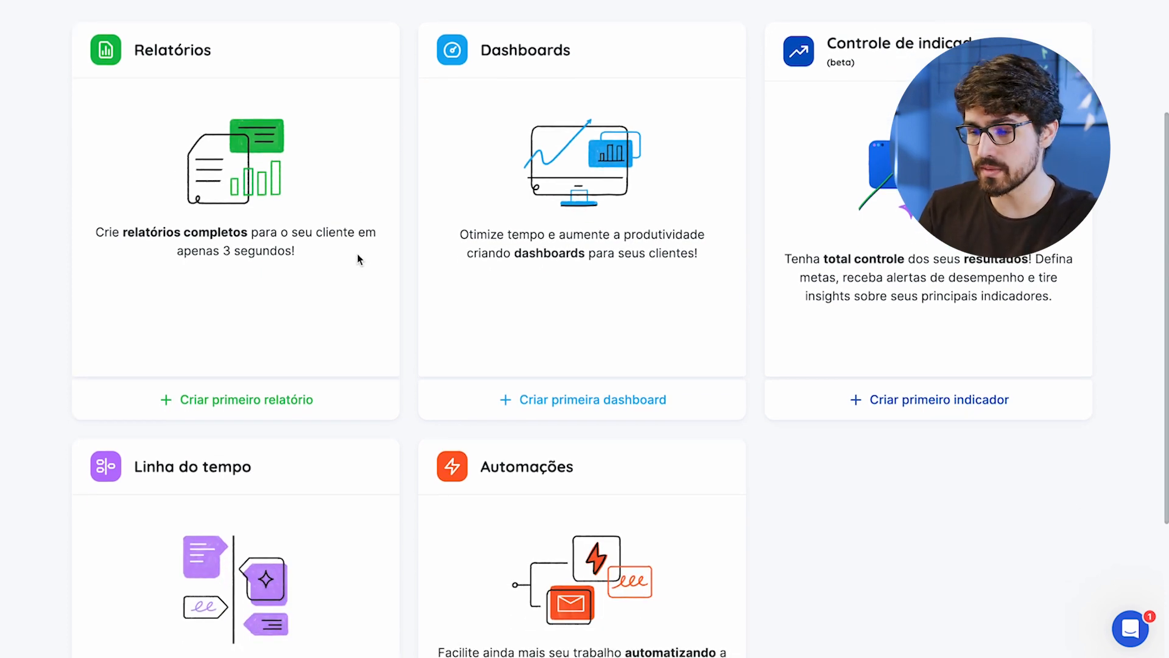
{"action": "scroll", "coordinate": [358, 259], "scroll_direction": "up", "scroll_amount": 1}
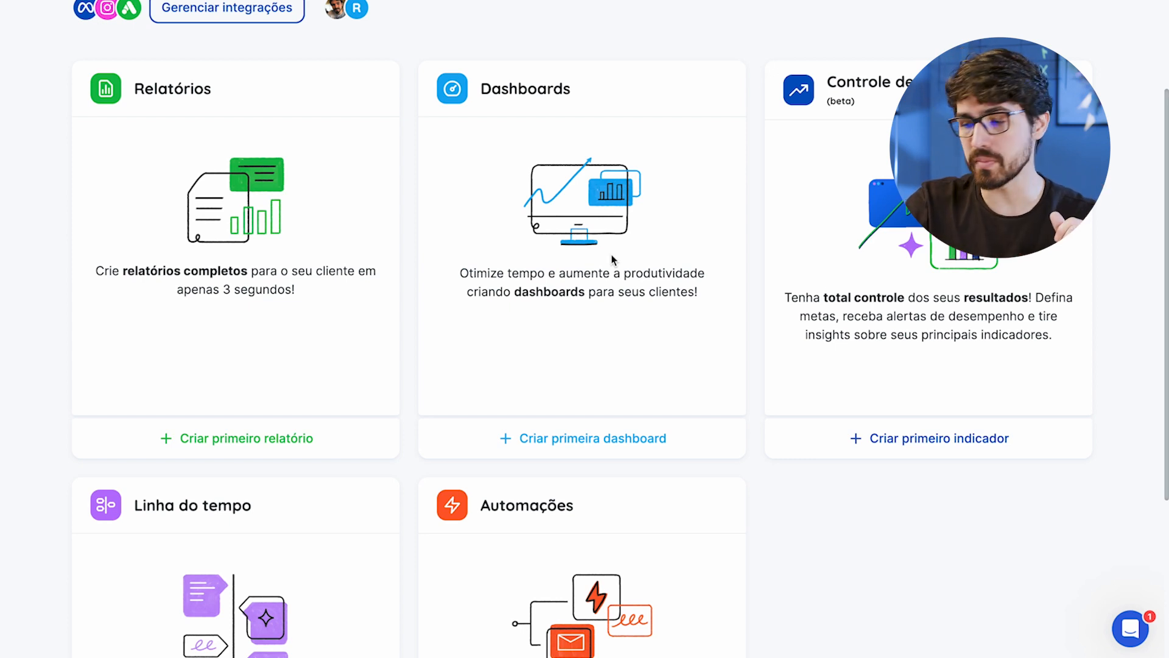
{"action": "scroll", "coordinate": [612, 255], "scroll_direction": "down", "scroll_amount": 1}
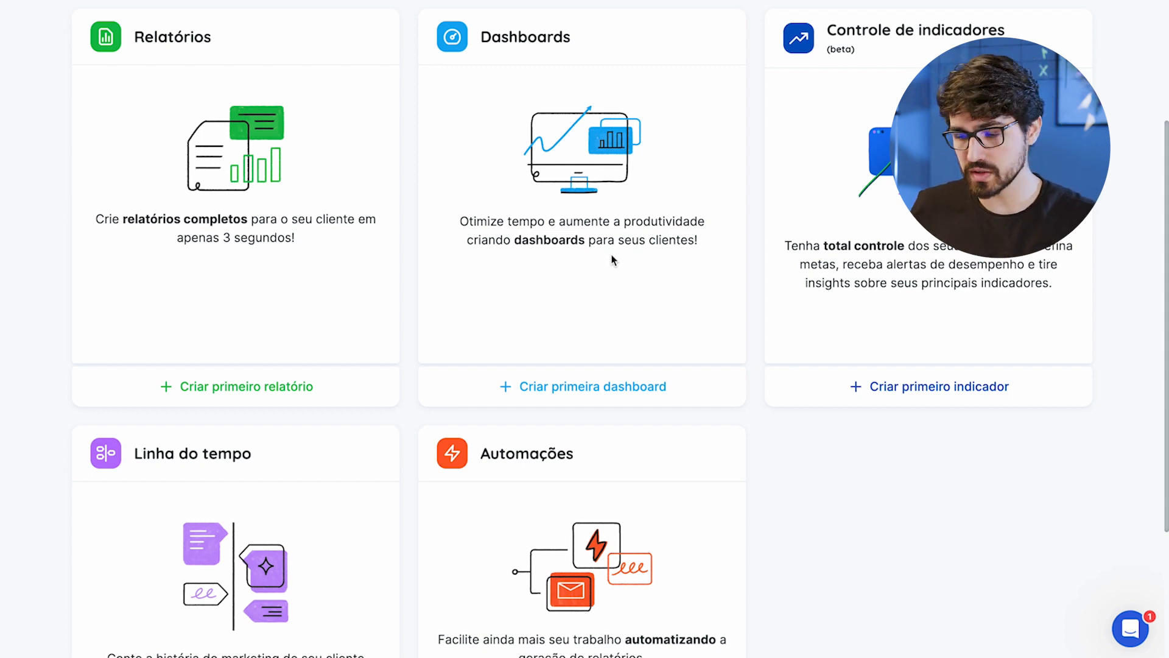
{"action": "scroll", "coordinate": [612, 256], "scroll_direction": "down", "scroll_amount": 1}
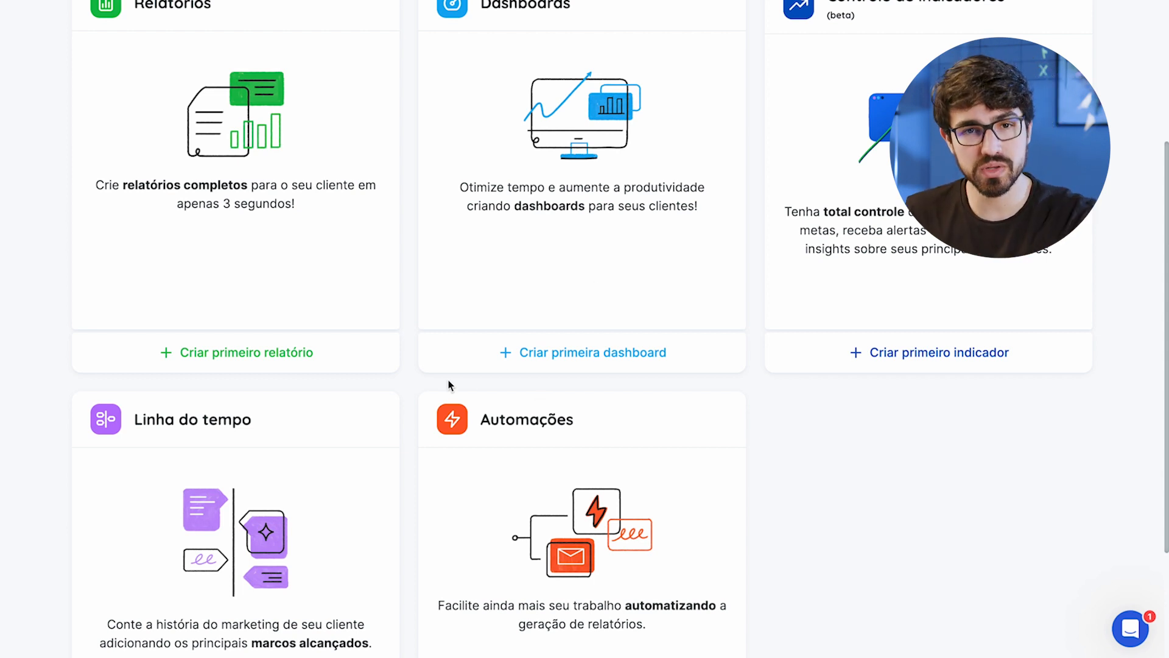
{"action": "scroll", "coordinate": [449, 385], "scroll_direction": "down", "scroll_amount": 2}
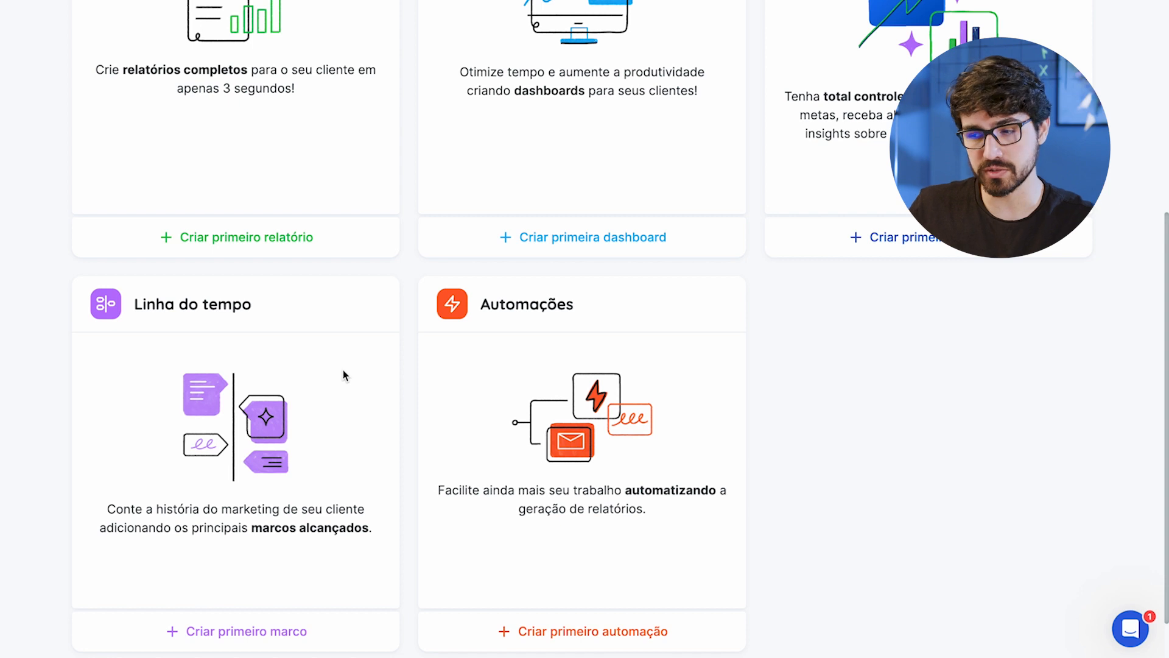
{"action": "scroll", "coordinate": [342, 371], "scroll_direction": "up", "scroll_amount": 1}
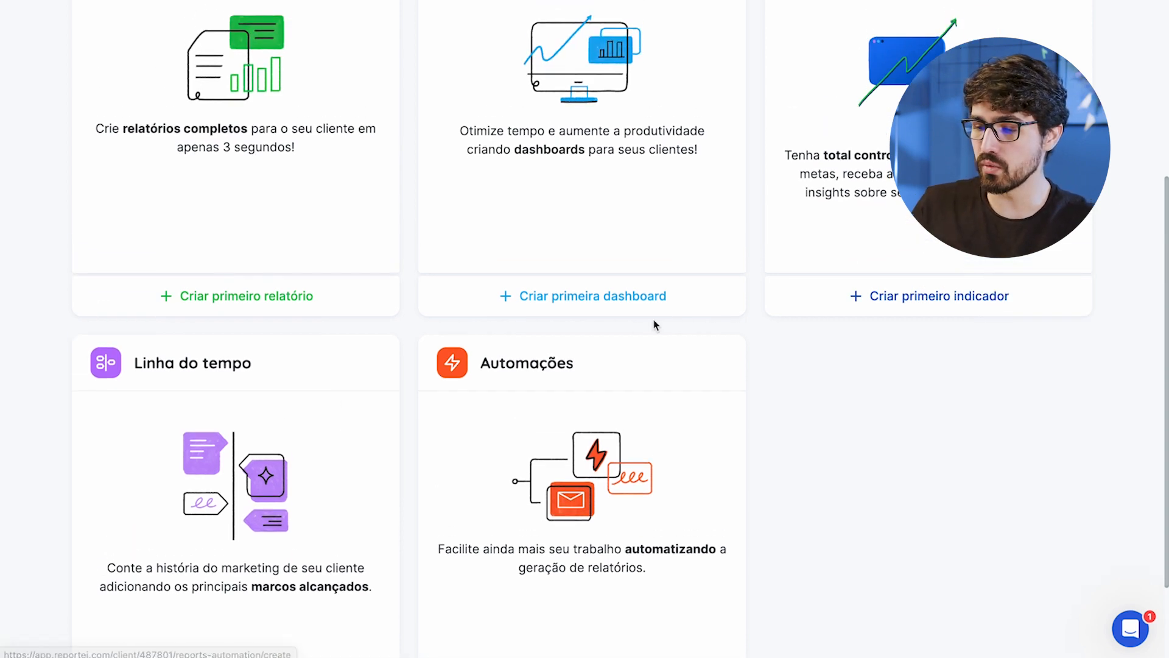
{"action": "scroll", "coordinate": [652, 324], "scroll_direction": "down", "scroll_amount": 2}
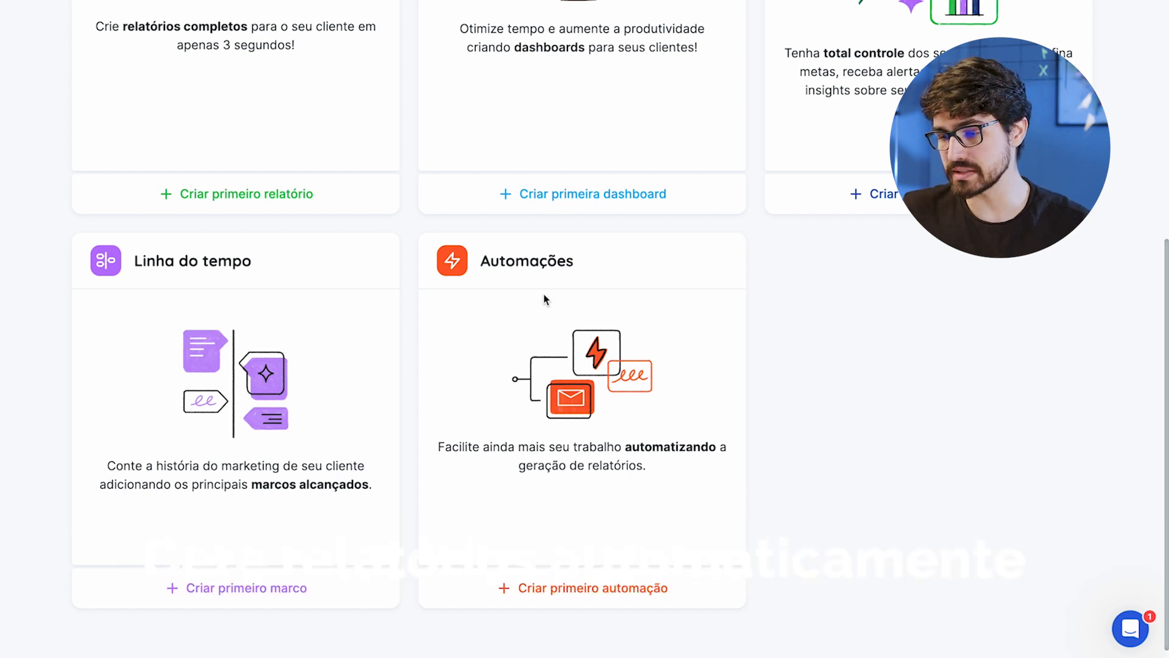
{"action": "scroll", "coordinate": [545, 298], "scroll_direction": "up", "scroll_amount": 1}
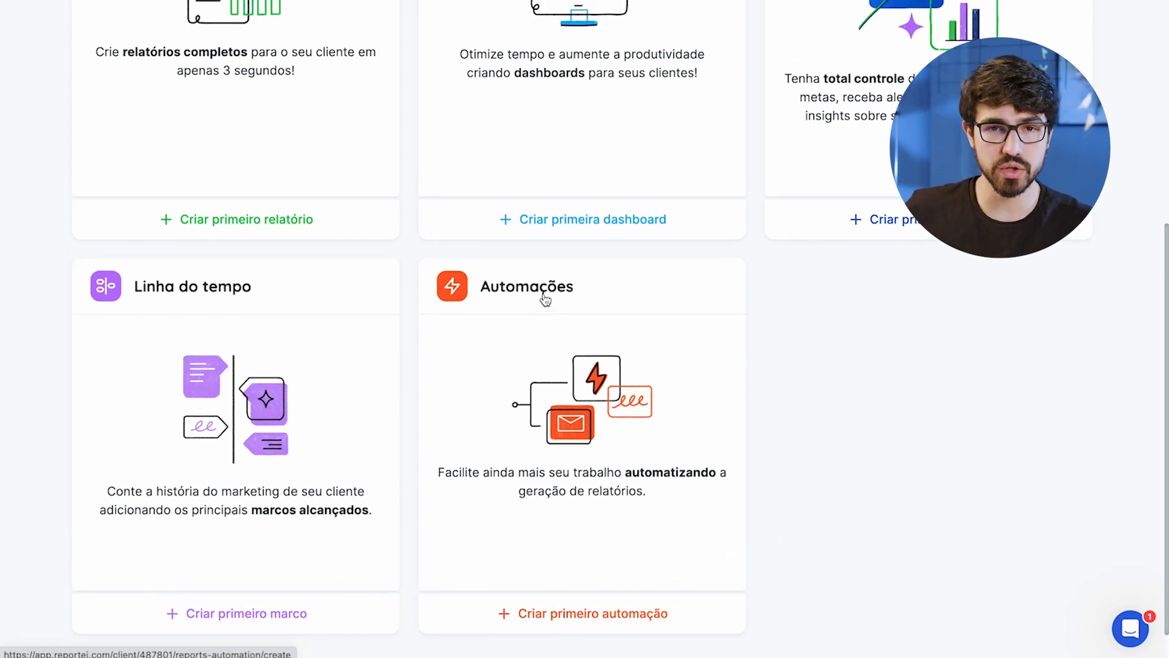
{"action": "scroll", "coordinate": [544, 297], "scroll_direction": "up", "scroll_amount": 2}
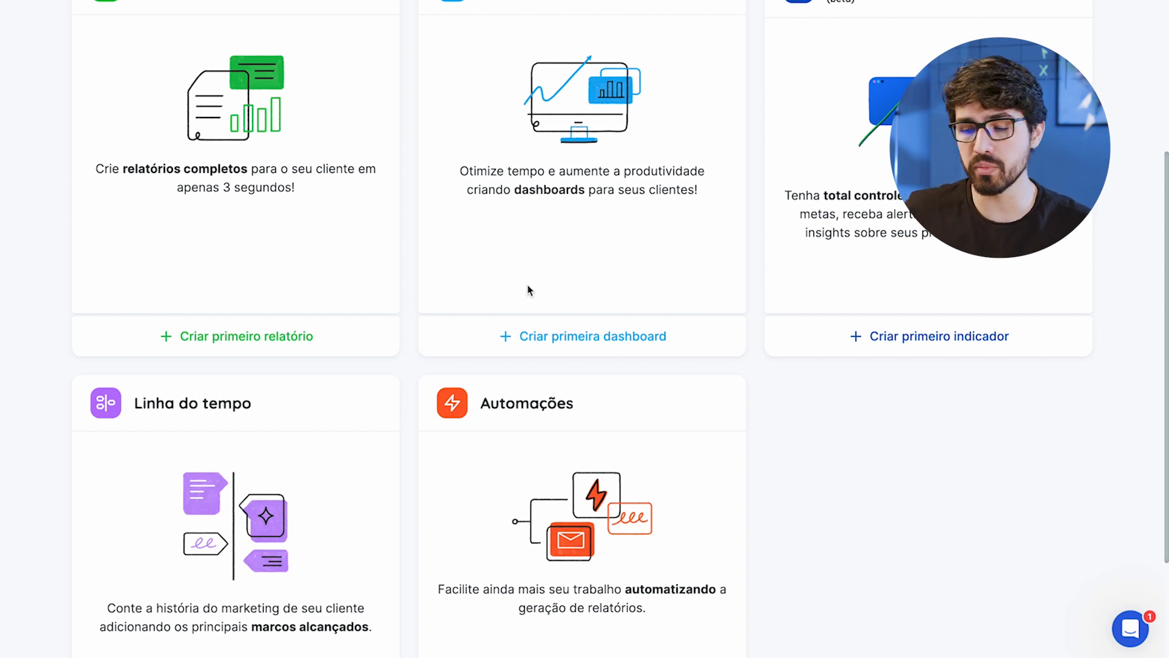
{"action": "scroll", "coordinate": [527, 284], "scroll_direction": "down", "scroll_amount": 1}
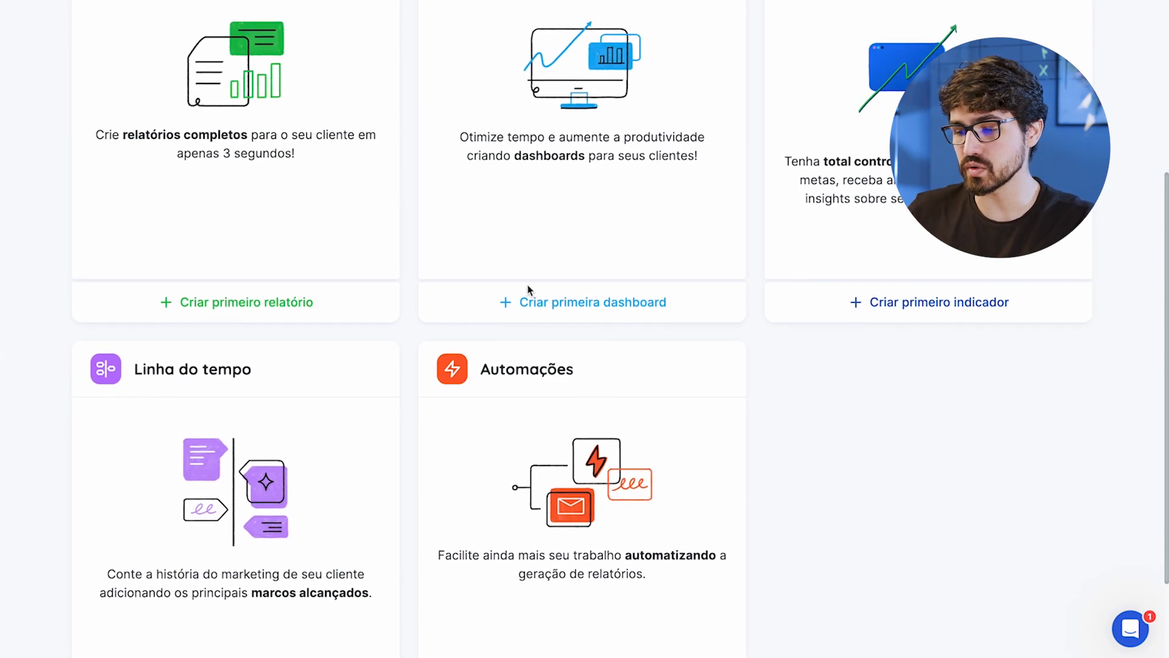
{"action": "scroll", "coordinate": [527, 288], "scroll_direction": "down", "scroll_amount": 1}
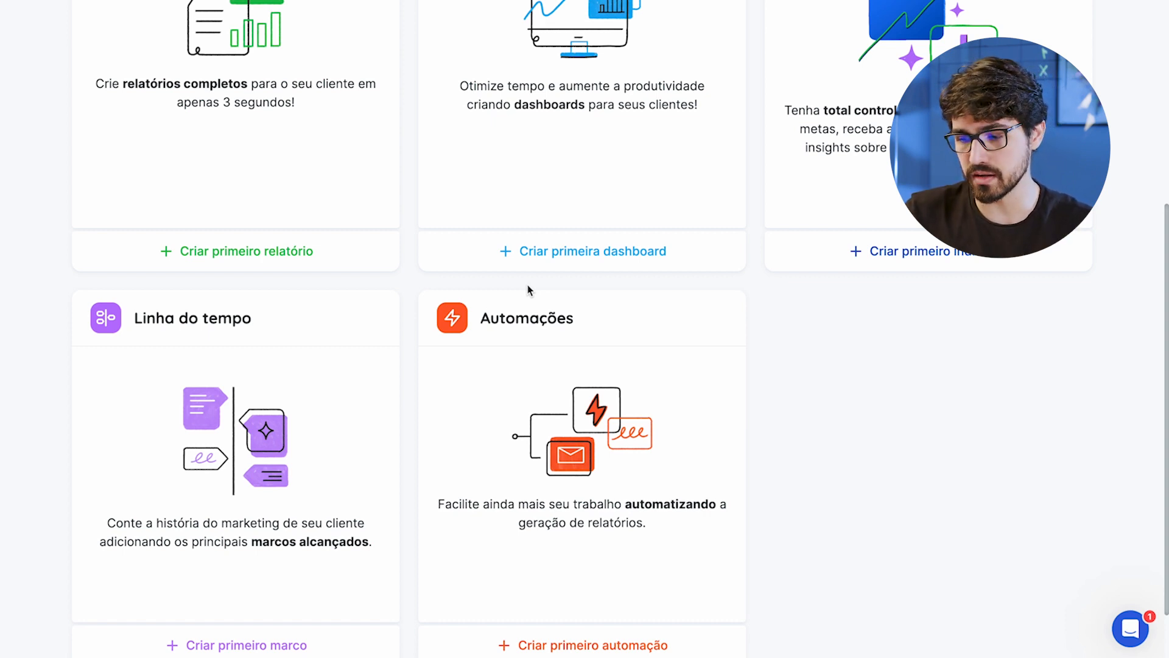
{"action": "scroll", "coordinate": [529, 290], "scroll_direction": "up", "scroll_amount": 3}
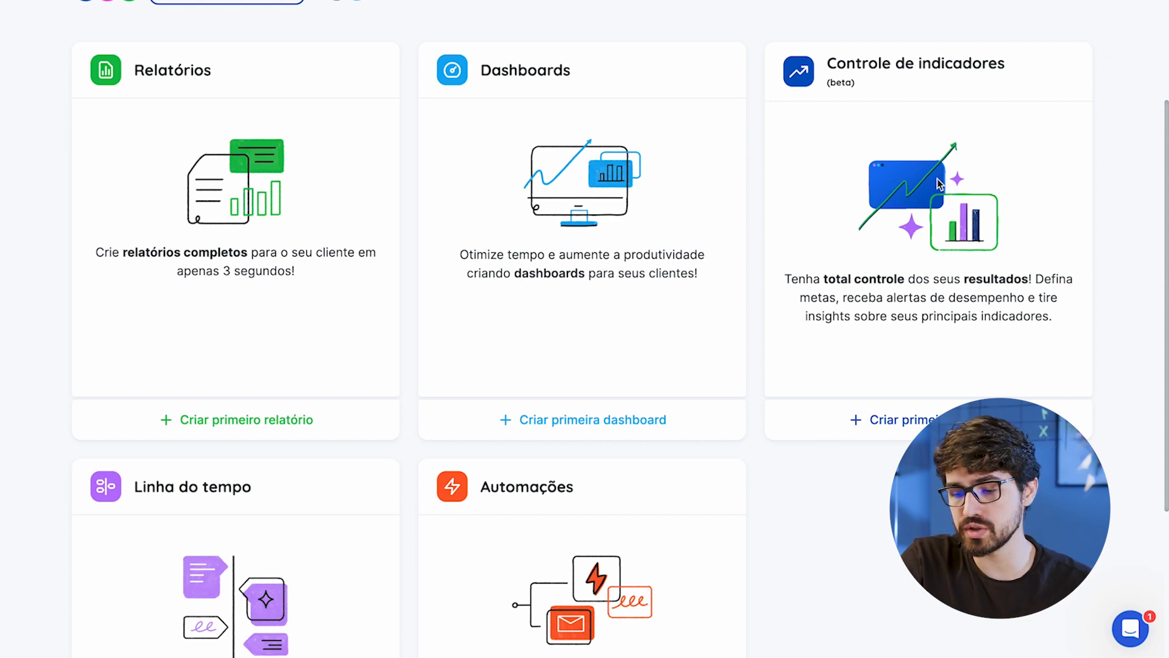
{"action": "scroll", "coordinate": [937, 179], "scroll_direction": "down", "scroll_amount": 1}
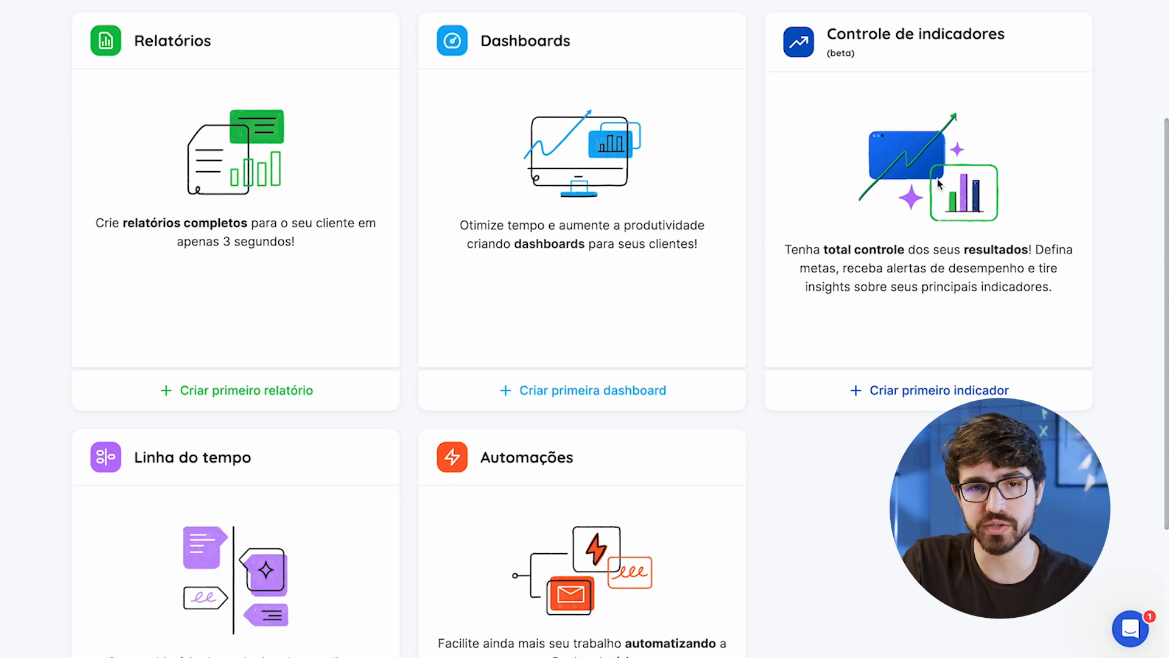
{"action": "scroll", "coordinate": [937, 183], "scroll_direction": "up", "scroll_amount": 1}
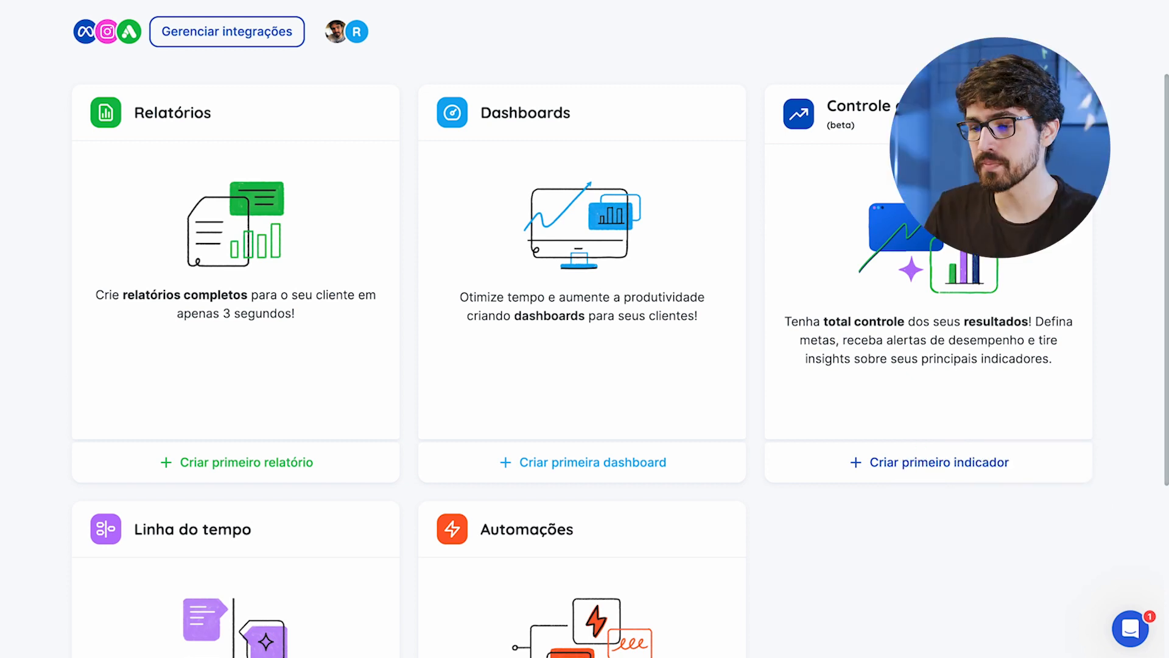
{"action": "scroll", "coordinate": [232, 372], "scroll_direction": "down", "scroll_amount": 1}
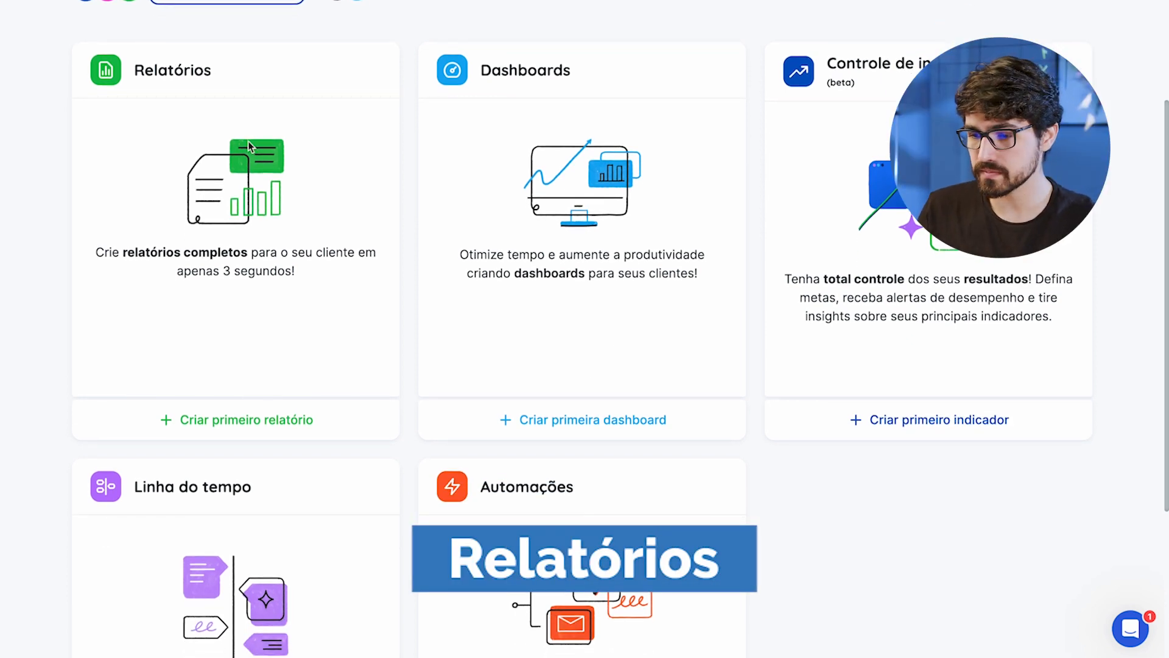
Start the project's first report and look through the Reportei, specialist and own templates
{"action": "left_click", "coordinate": [260, 422]}
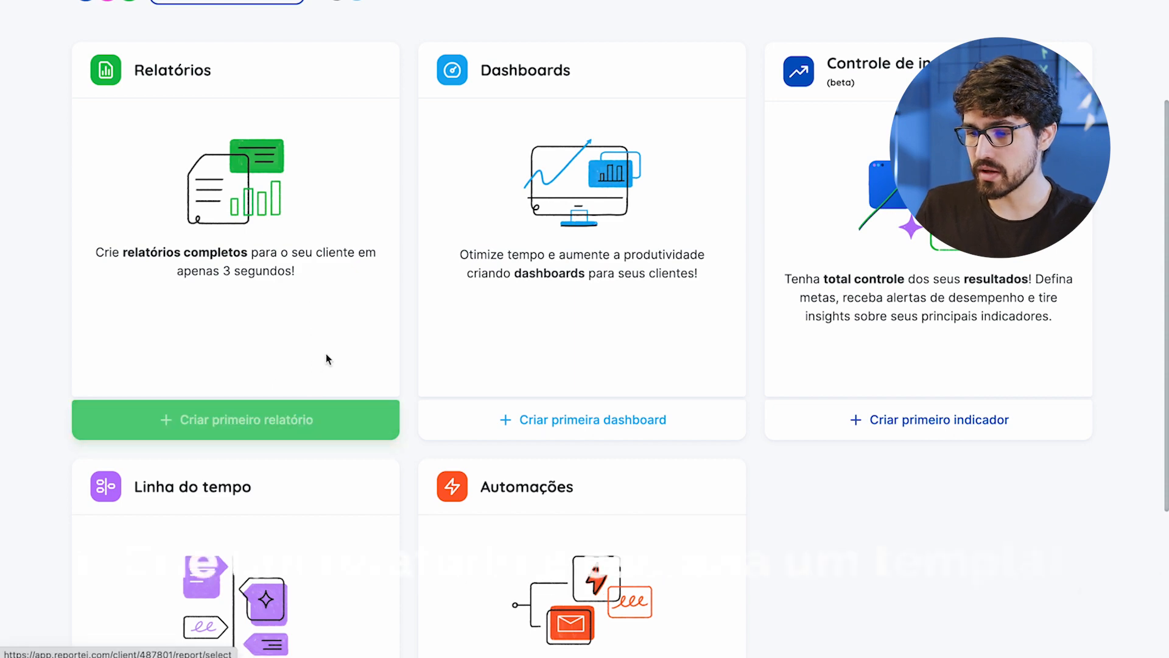
{"action": "scroll", "coordinate": [431, 317], "scroll_direction": "down", "scroll_amount": 2}
{"action": "scroll", "coordinate": [433, 316], "scroll_direction": "down", "scroll_amount": 2}
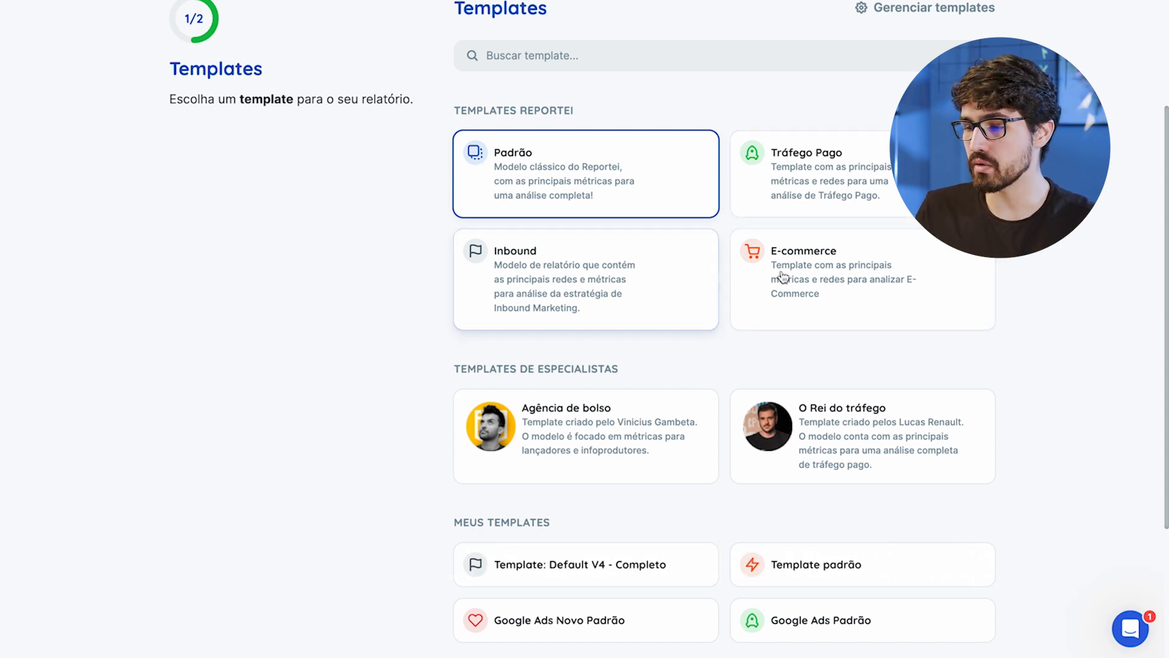
{"action": "scroll", "coordinate": [801, 275], "scroll_direction": "down", "scroll_amount": 2}
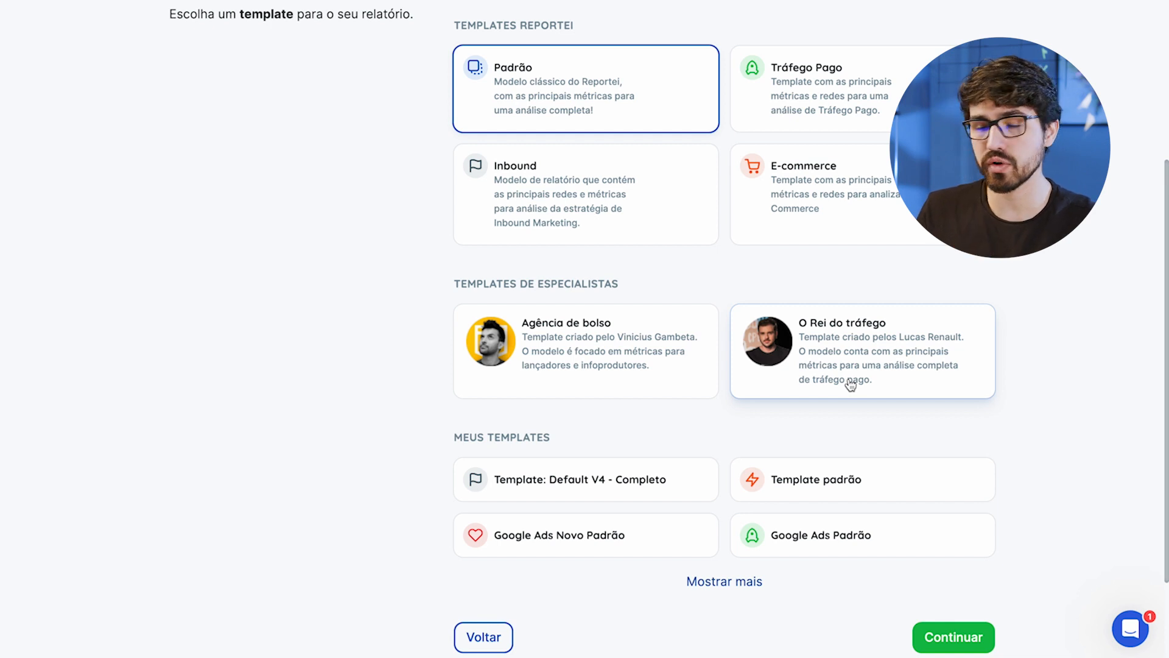
{"action": "scroll", "coordinate": [851, 385], "scroll_direction": "down", "scroll_amount": 1}
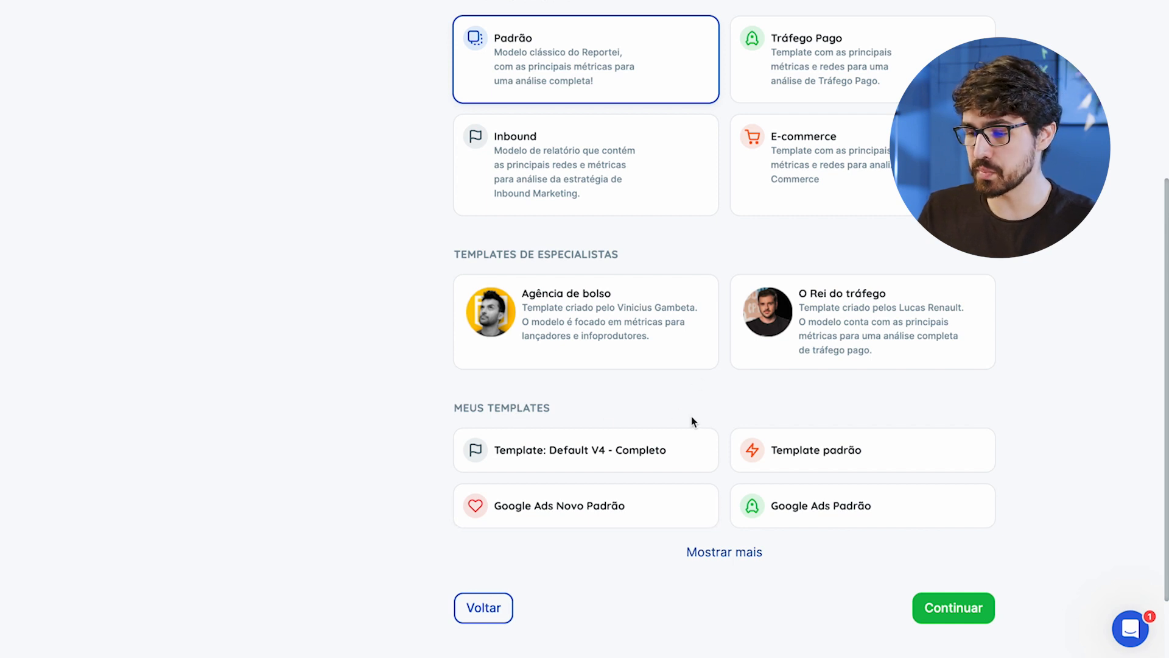
Choose a template for the report and continue to the report data
{"action": "scroll", "coordinate": [692, 415], "scroll_direction": "up", "scroll_amount": 3}
{"action": "left_click", "coordinate": [857, 391]}
{"action": "scroll", "coordinate": [857, 385], "scroll_direction": "down", "scroll_amount": 4}
{"action": "left_click", "coordinate": [930, 576]}
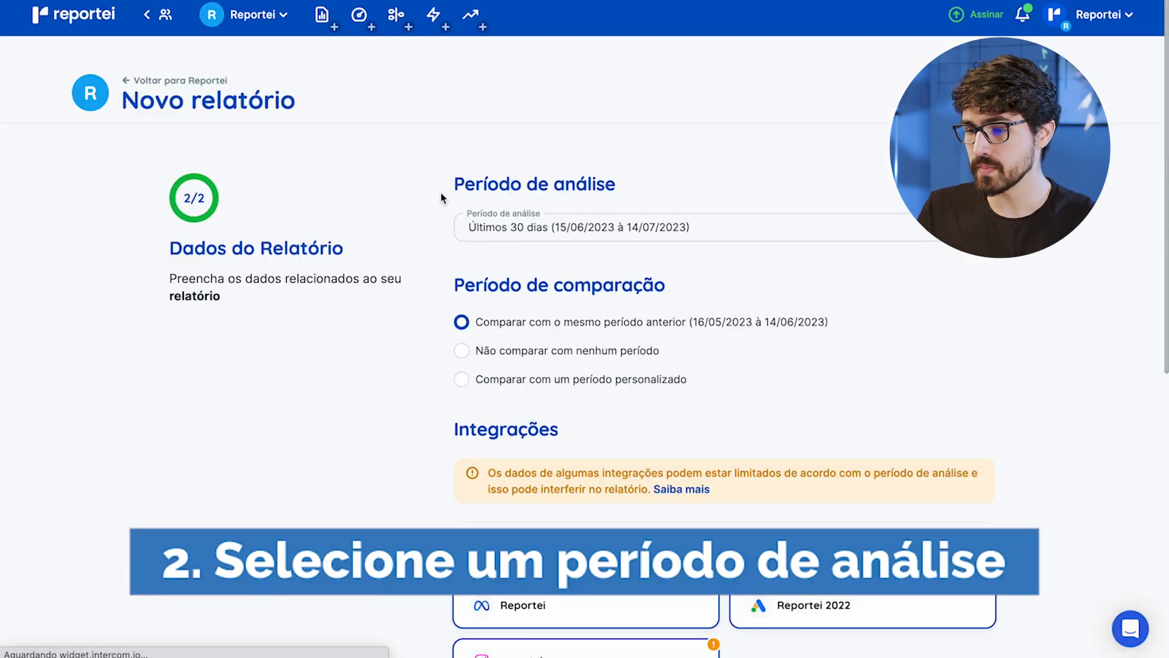
Set the report's analysis period to the last 30 days (15/06/2023 à 14/07/2023)
{"action": "left_click", "coordinate": [569, 227]}
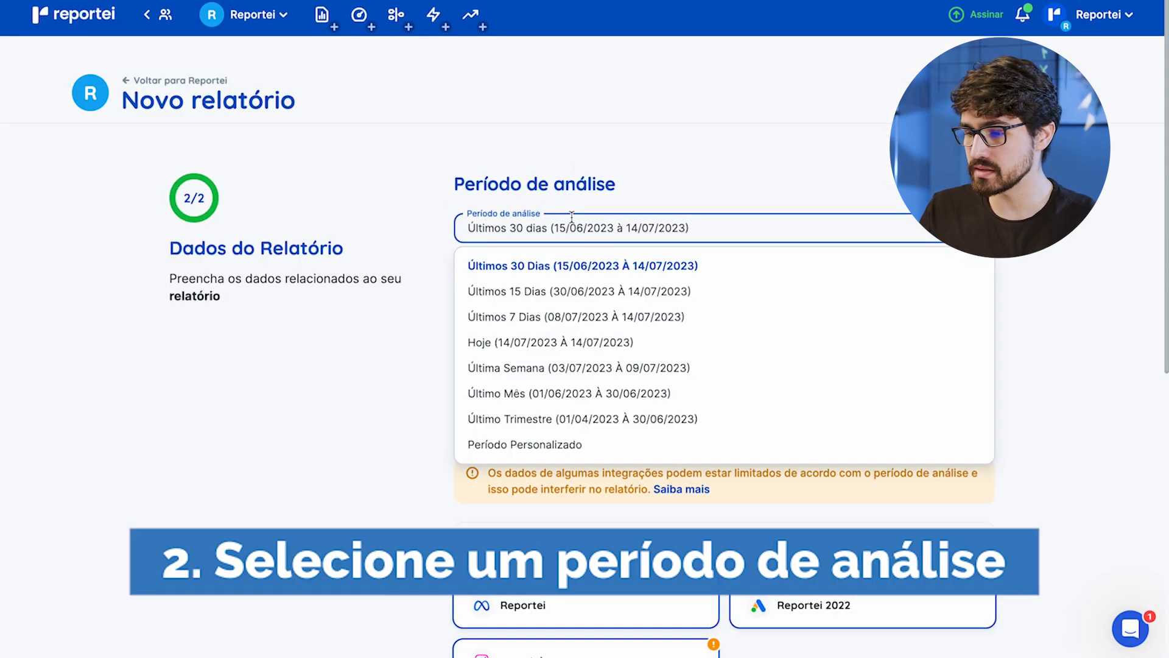
{"action": "left_click", "coordinate": [585, 258]}
{"action": "scroll", "coordinate": [659, 261], "scroll_direction": "down", "scroll_amount": 3}
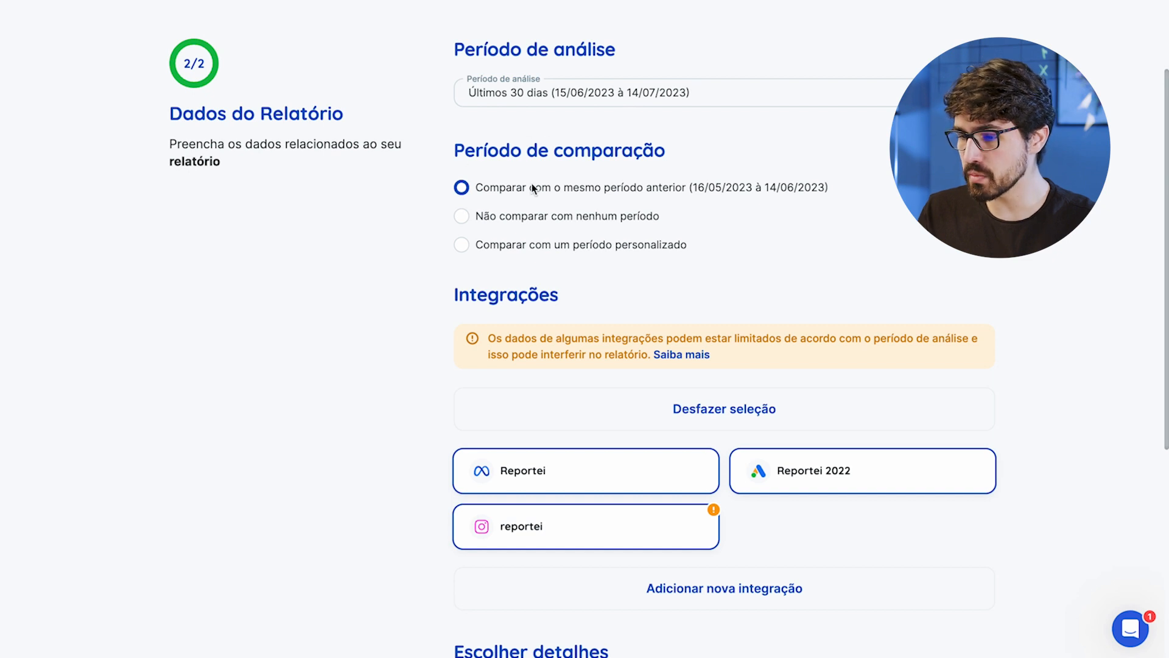
Try the no-comparison and custom-period options, and return the comparison to the same previous period (16/05/2023 à 14/06/2023)
{"action": "left_click_drag", "start_coordinate": [484, 184], "coordinate": [696, 187]}
{"action": "left_click", "coordinate": [668, 191]}
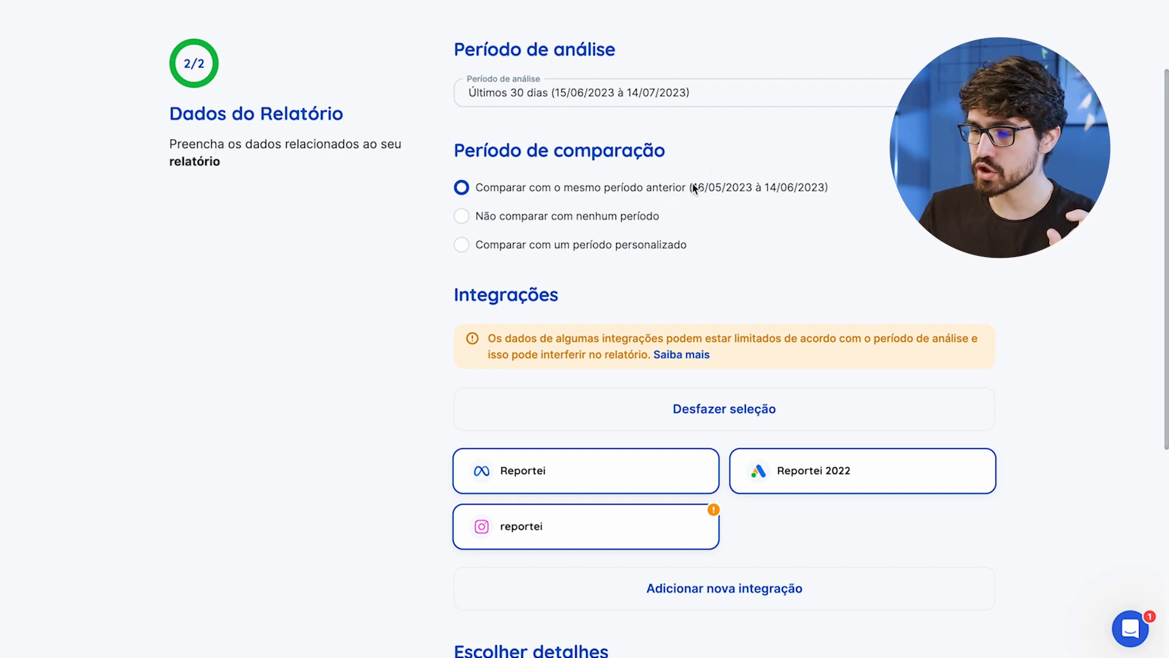
{"action": "left_click_drag", "start_coordinate": [693, 186], "coordinate": [822, 200]}
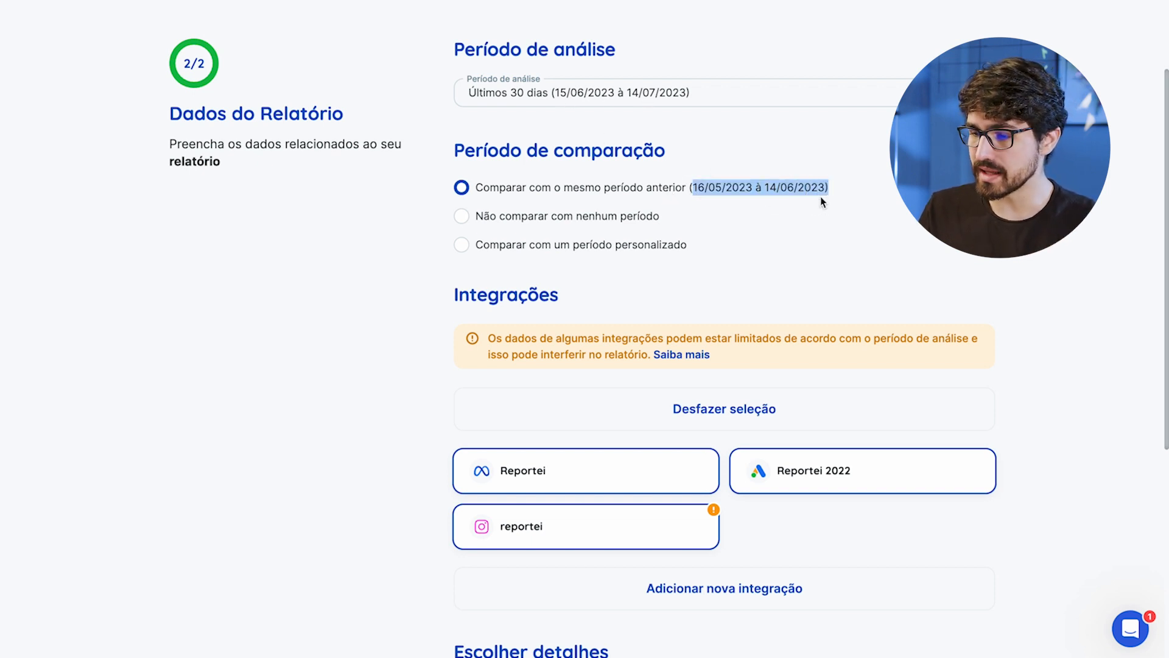
{"action": "left_click", "coordinate": [500, 214]}
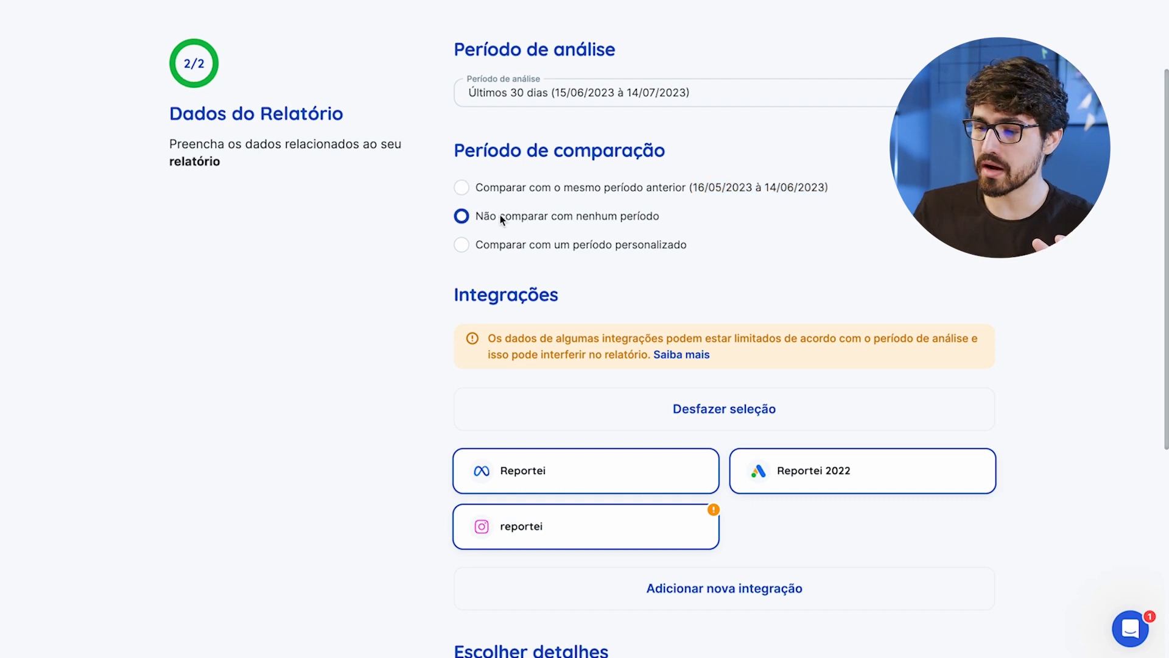
{"action": "left_click", "coordinate": [497, 239]}
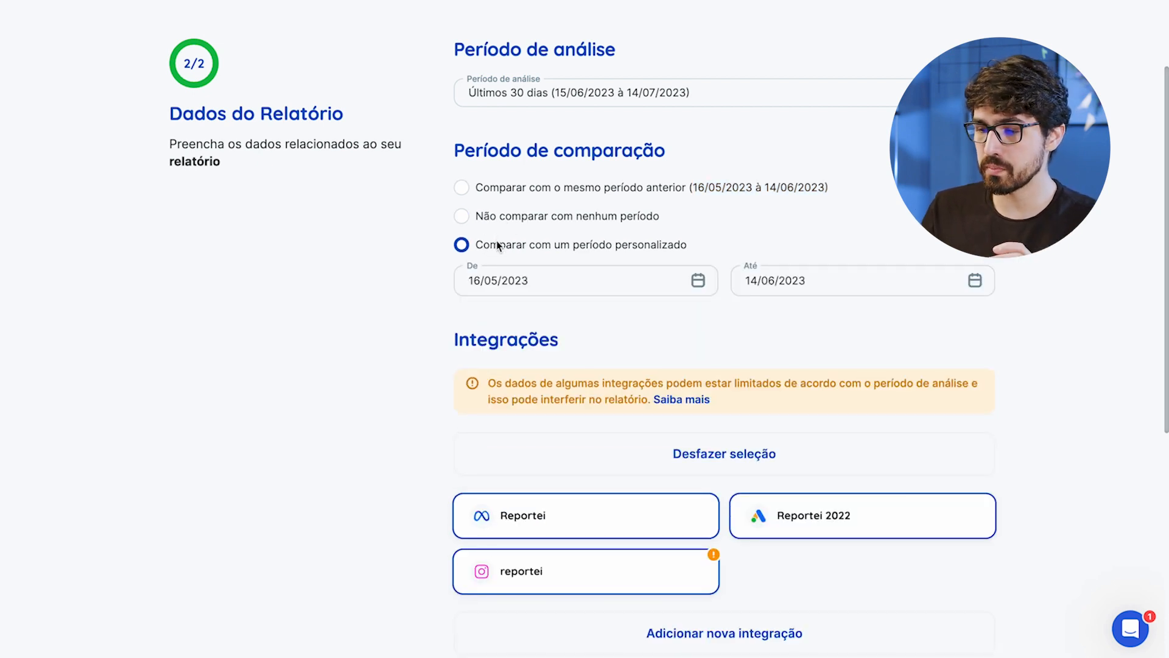
{"action": "left_click", "coordinate": [504, 187]}
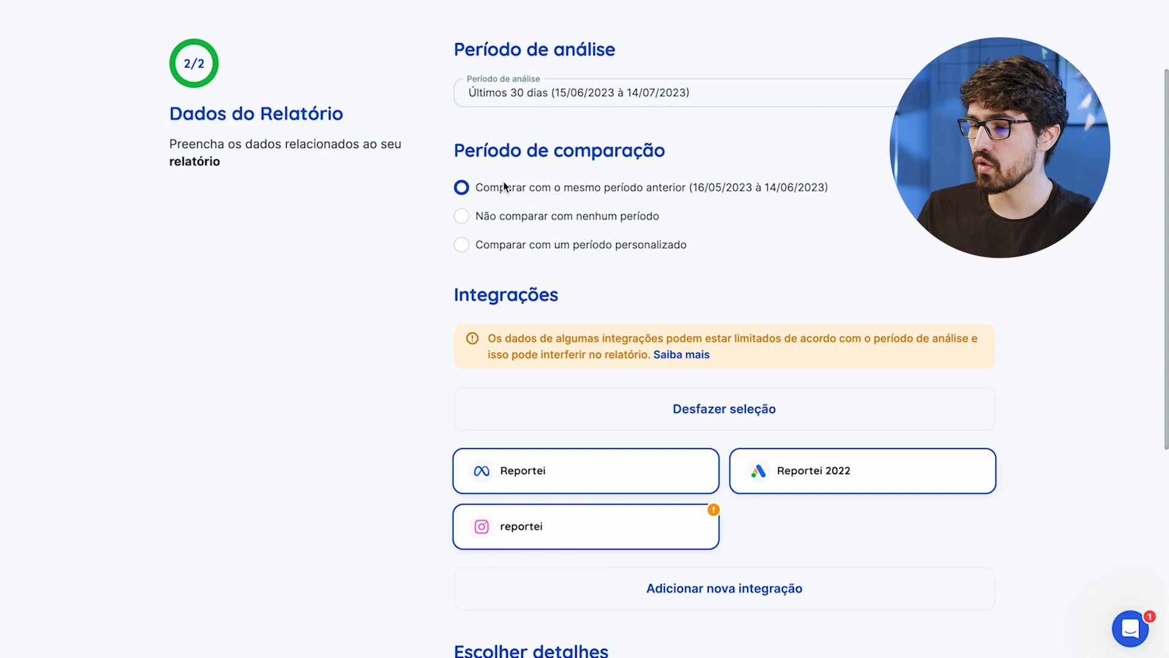
Clear the integration selection and include only the Meta Reportei and Google Ads Reportei 2022 integrations
{"action": "scroll", "coordinate": [572, 103], "scroll_direction": "down", "scroll_amount": 5}
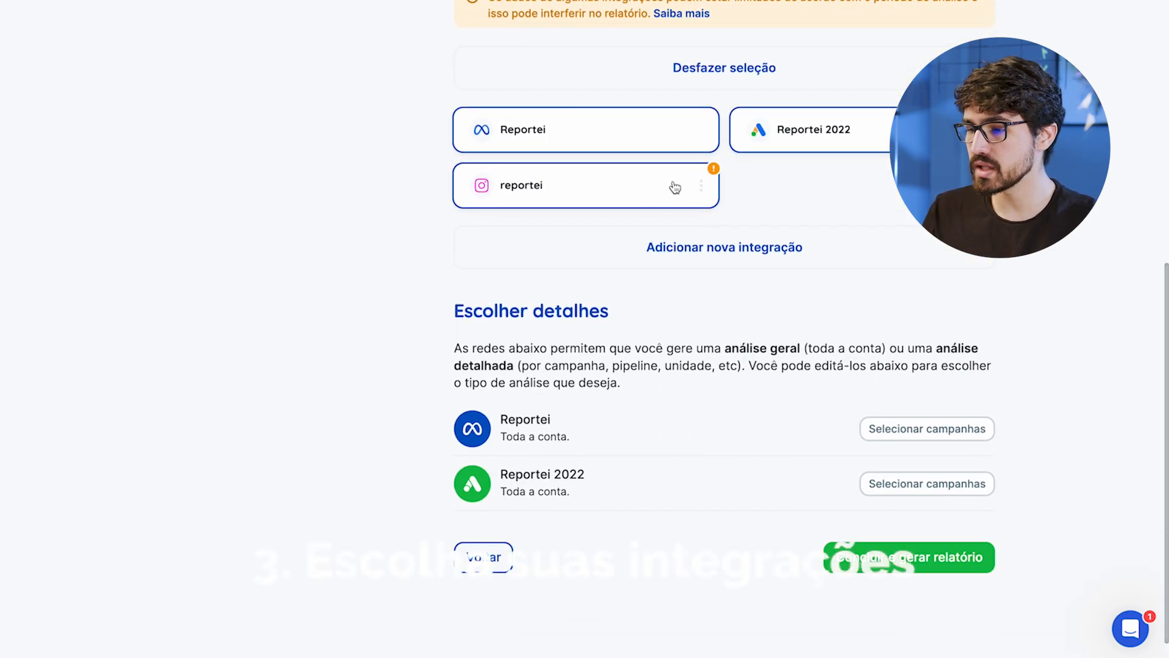
{"action": "left_click", "coordinate": [706, 85]}
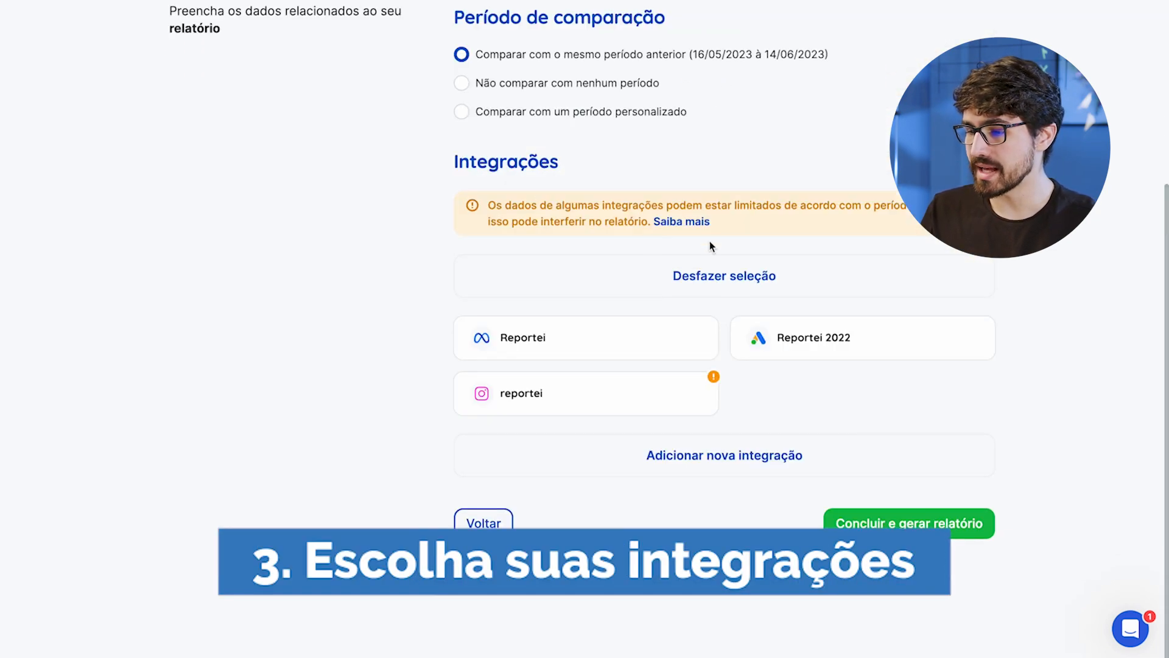
{"action": "left_click", "coordinate": [614, 355]}
{"action": "left_click", "coordinate": [783, 152]}
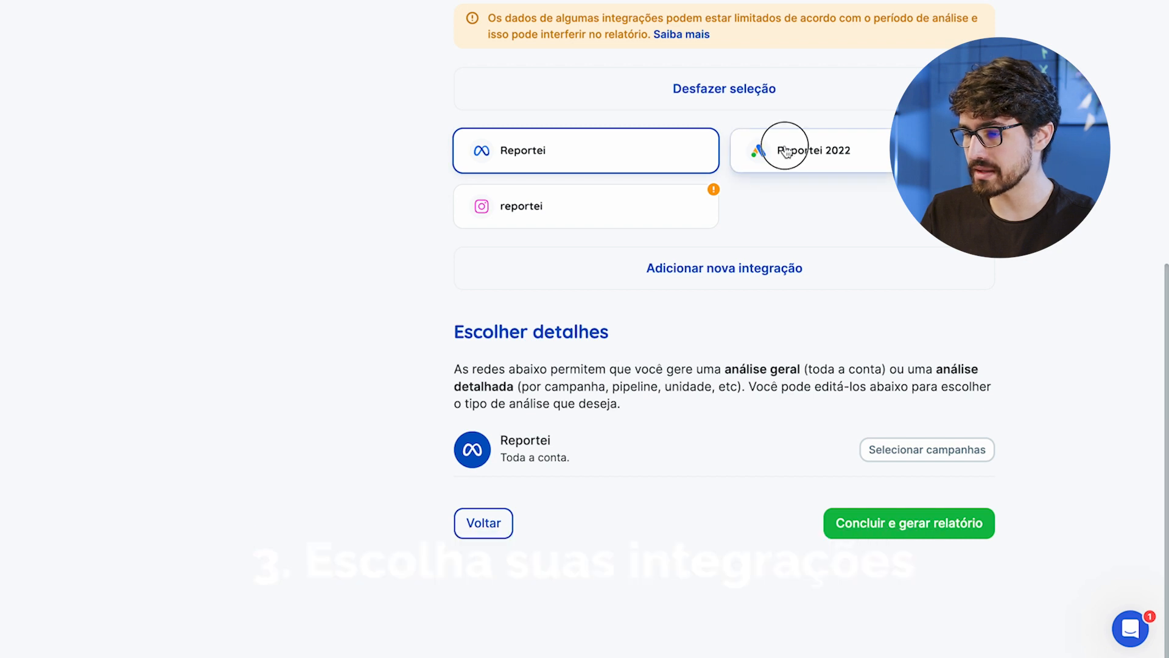
Limit the Google Ads Reportei 2022 analysis to the first four listed campaigns and save the selection
{"action": "scroll", "coordinate": [639, 414], "scroll_direction": "down", "scroll_amount": 1}
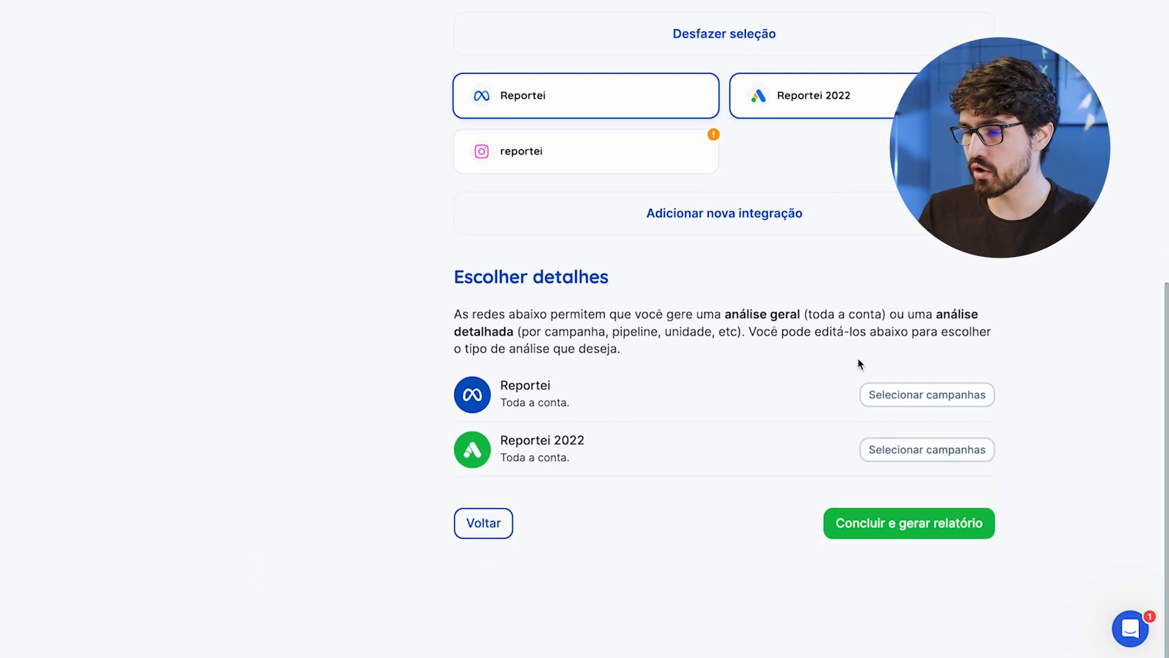
{"action": "left_click_drag", "start_coordinate": [495, 379], "coordinate": [568, 401]}
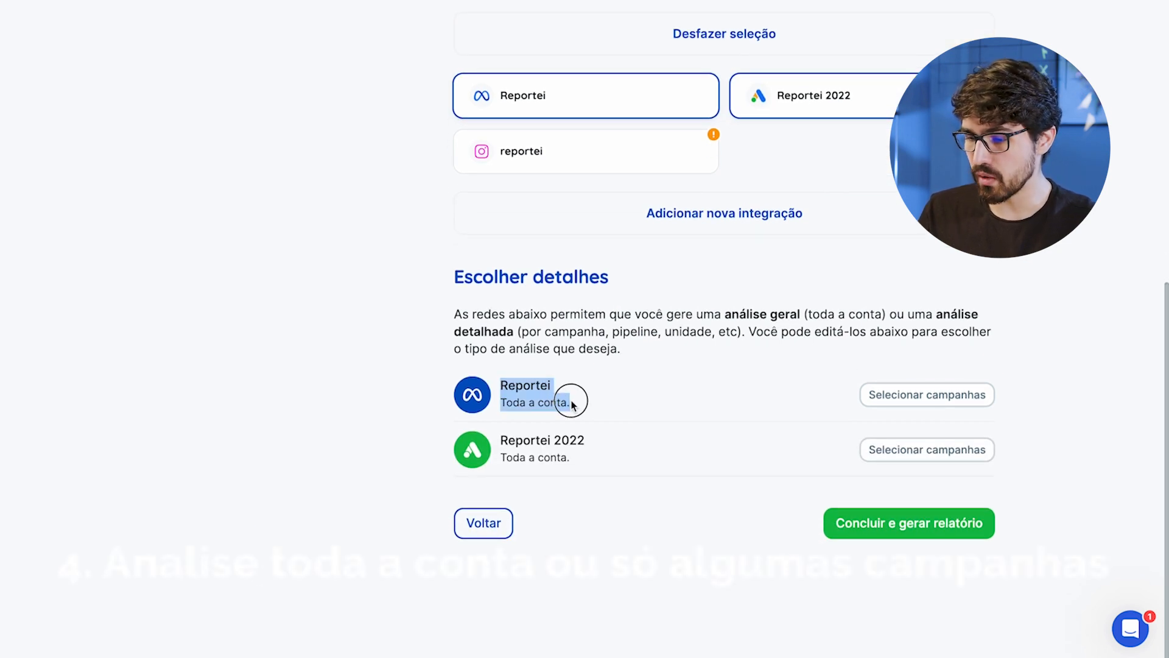
{"action": "left_click_drag", "start_coordinate": [497, 433], "coordinate": [569, 464]}
{"action": "left_click", "coordinate": [608, 458]}
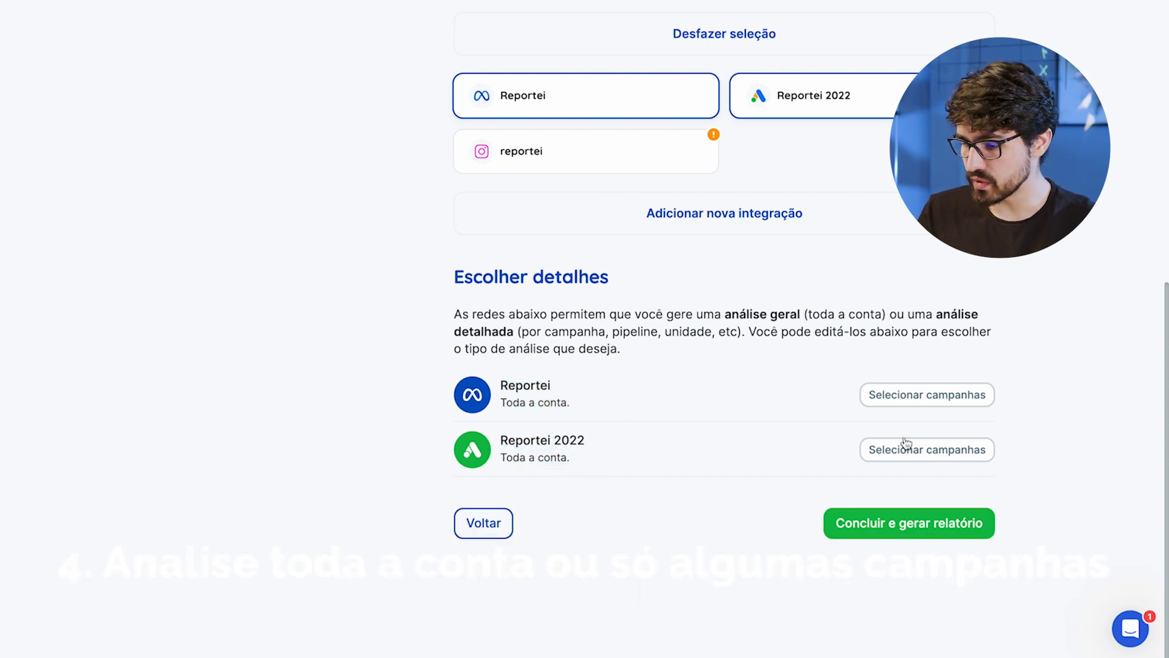
{"action": "left_click", "coordinate": [890, 454]}
{"action": "left_click", "coordinate": [568, 211]}
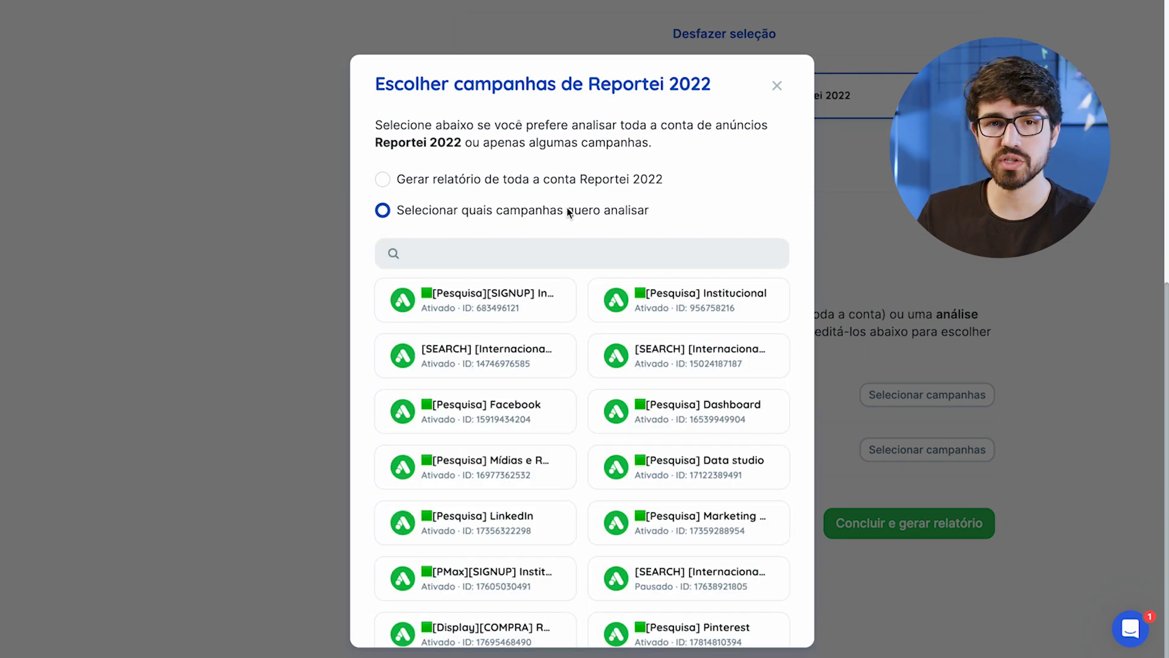
{"action": "scroll", "coordinate": [567, 210], "scroll_direction": "down", "scroll_amount": 1}
{"action": "left_click", "coordinate": [557, 231]}
{"action": "left_click", "coordinate": [666, 247]}
{"action": "left_click", "coordinate": [530, 299]}
{"action": "left_click", "coordinate": [626, 301]}
{"action": "scroll", "coordinate": [626, 303], "scroll_direction": "down", "scroll_amount": 3}
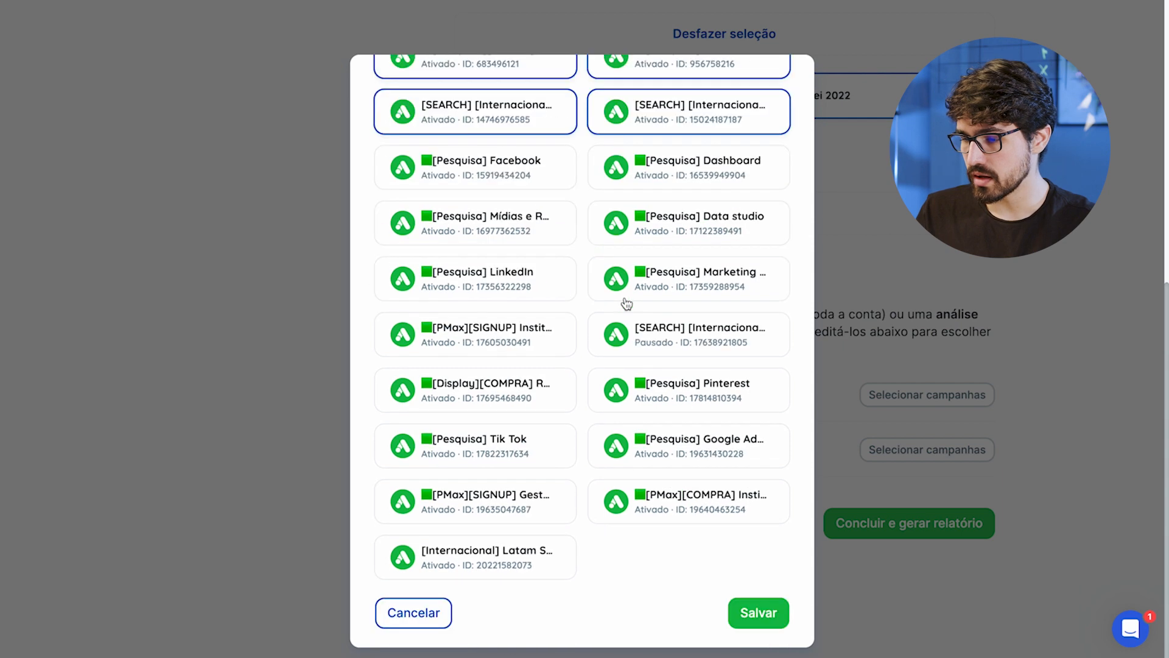
{"action": "left_click", "coordinate": [754, 612]}
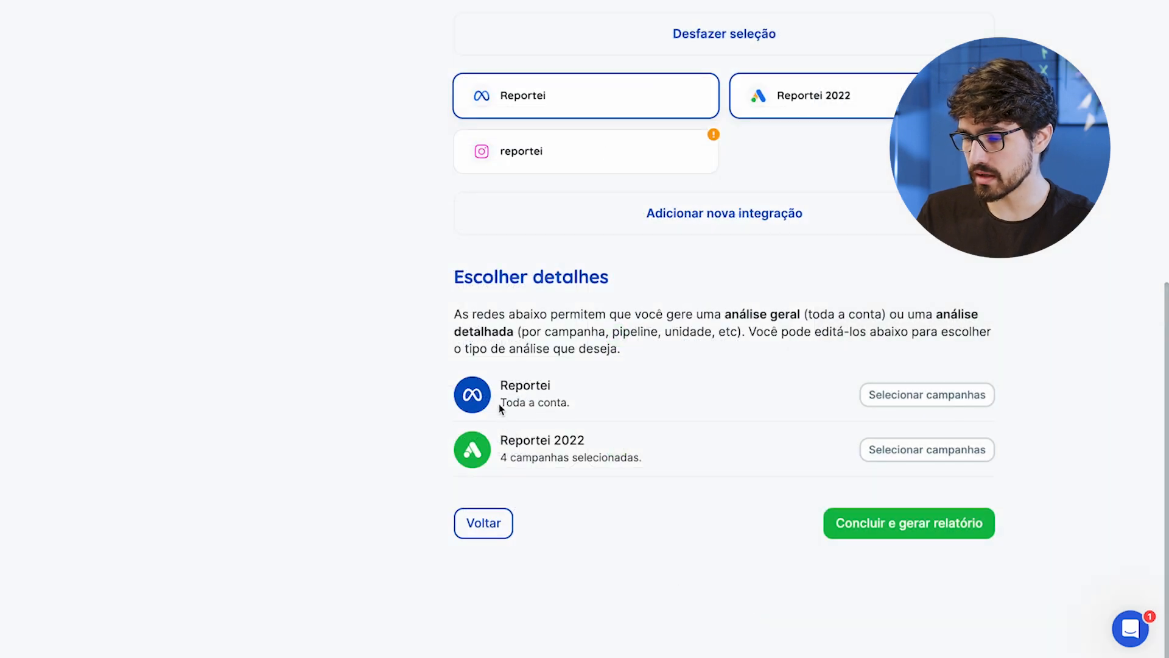
Finish the report setup with Meta Reportei covering the whole account and generate the report
{"action": "left_click_drag", "start_coordinate": [499, 403], "coordinate": [599, 405]}
{"action": "left_click_drag", "start_coordinate": [500, 458], "coordinate": [688, 457]}
{"action": "left_click", "coordinate": [927, 530]}
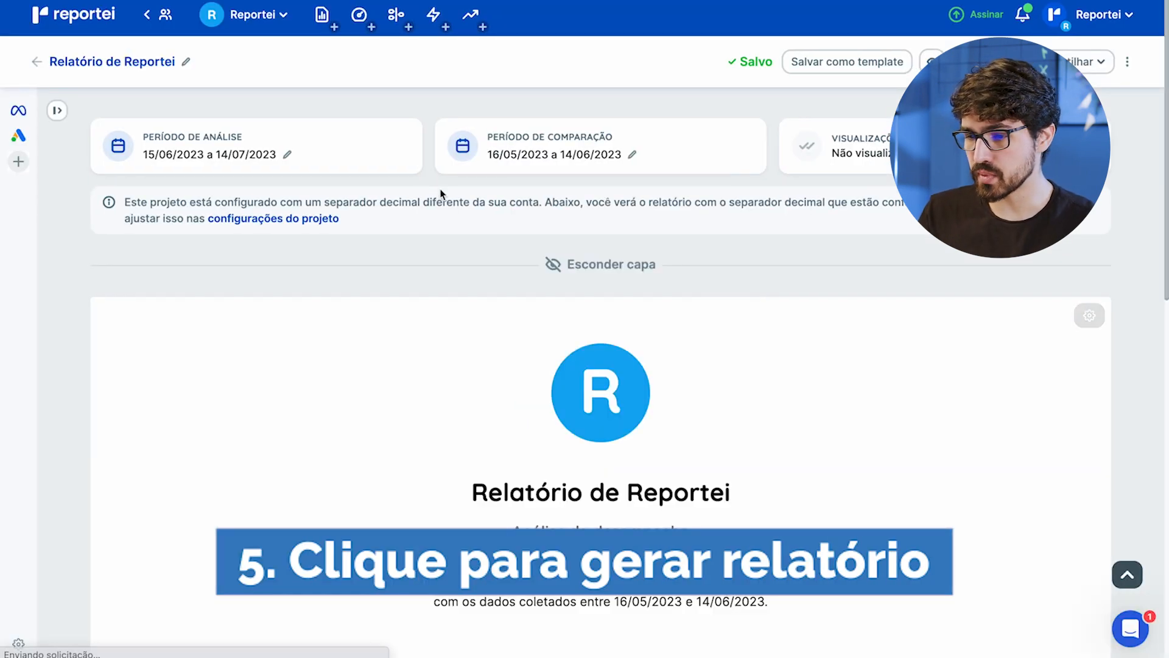
Examine the report's analysis and comparison periods, view status, and Google Ads summary metrics such as Cliques, ROAS and Valor de todas as conversões
{"action": "left_click_drag", "start_coordinate": [139, 127], "coordinate": [266, 160]}
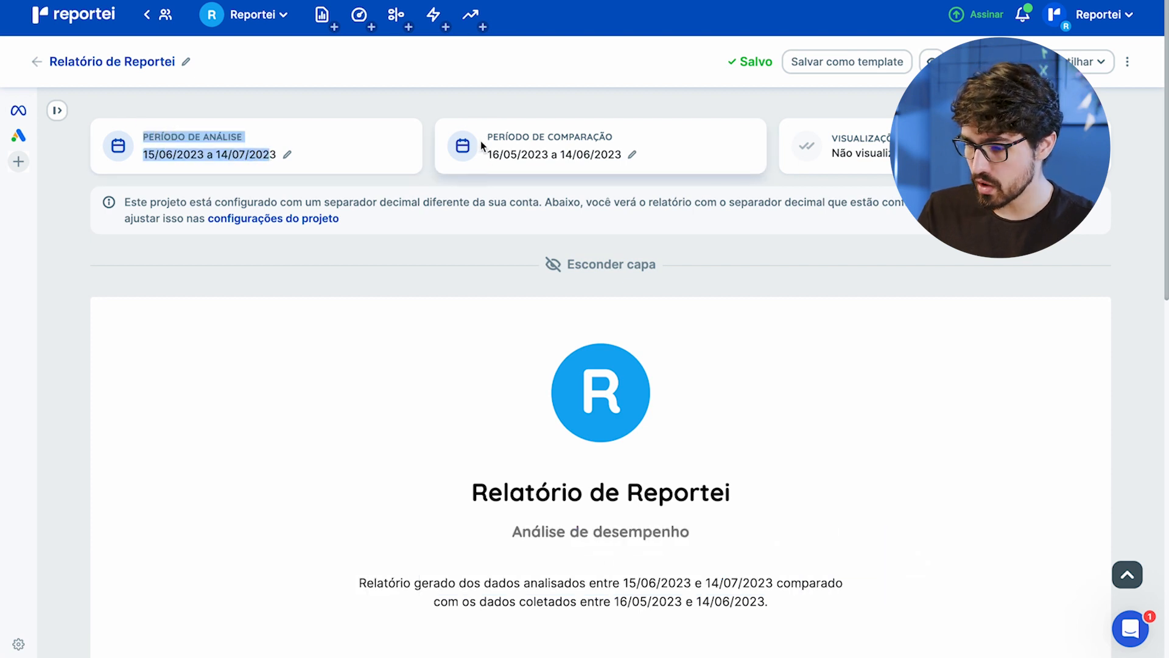
{"action": "left_click_drag", "start_coordinate": [484, 130], "coordinate": [625, 171]}
{"action": "left_click_drag", "start_coordinate": [829, 131], "coordinate": [886, 151]}
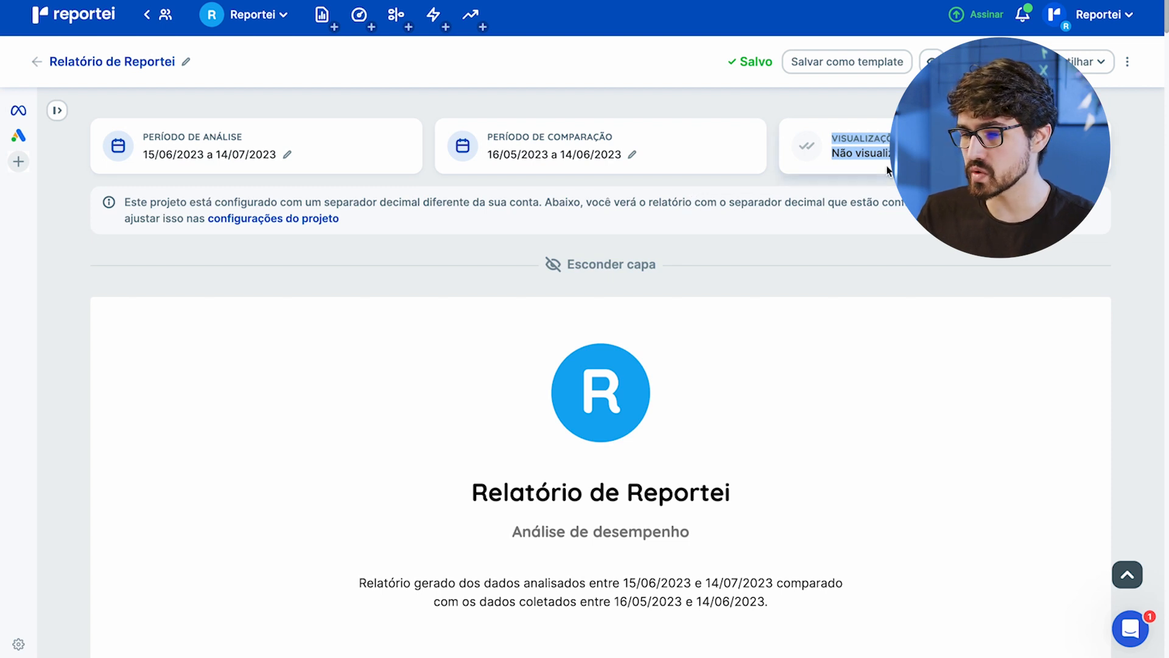
{"action": "left_click", "coordinate": [600, 238]}
{"action": "scroll", "coordinate": [601, 241], "scroll_direction": "down", "scroll_amount": 6}
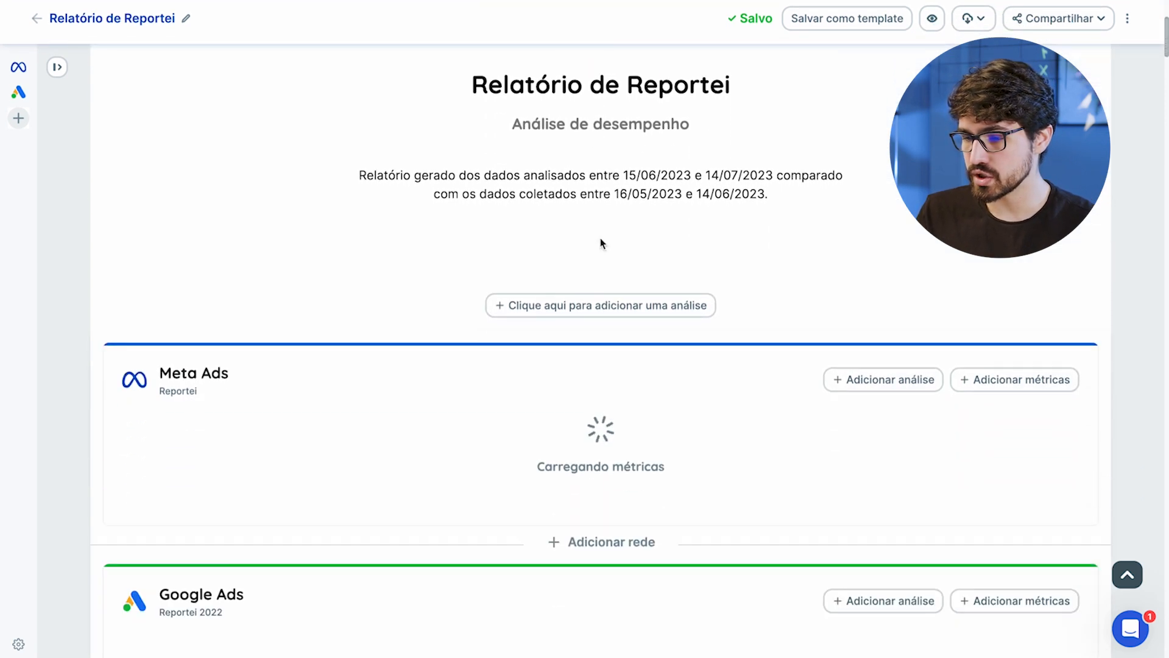
{"action": "scroll", "coordinate": [601, 244], "scroll_direction": "down", "scroll_amount": 2}
{"action": "scroll", "coordinate": [600, 244], "scroll_direction": "down", "scroll_amount": 7}
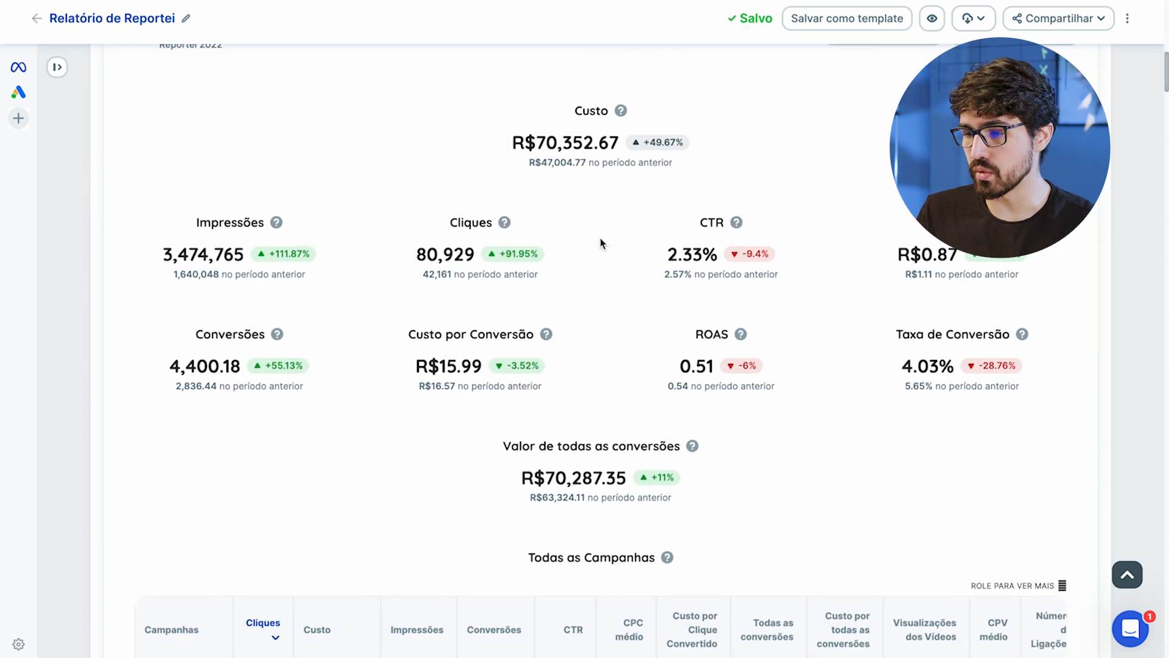
{"action": "mouse_move", "coordinate": [559, 177]}
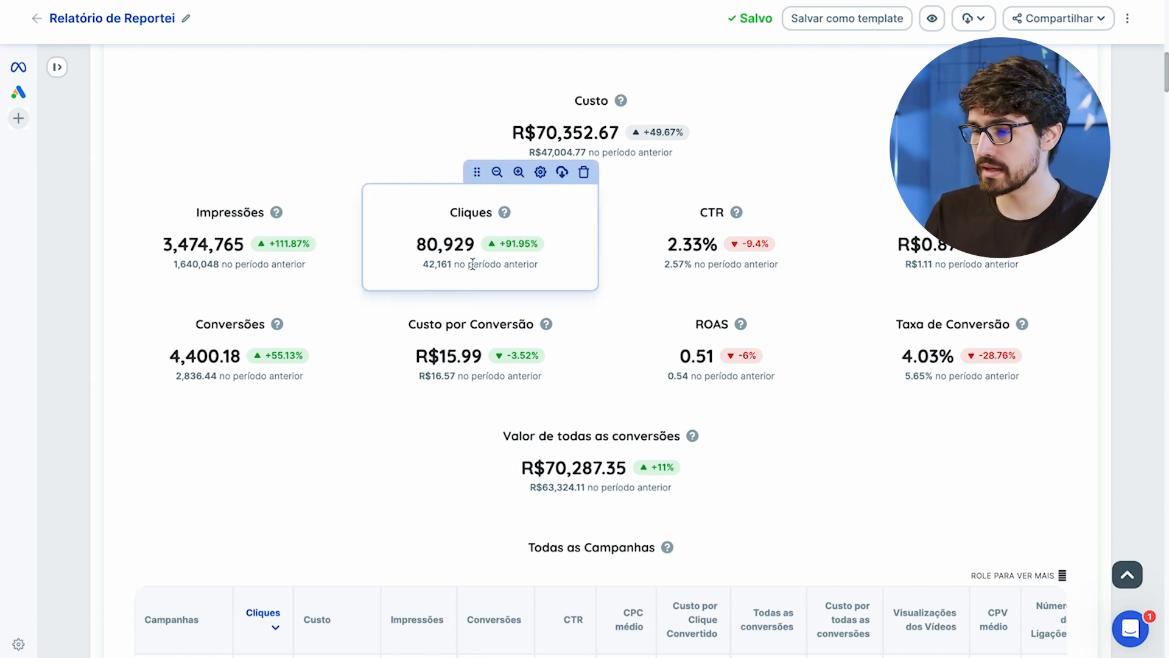
{"action": "scroll", "coordinate": [702, 253], "scroll_direction": "down", "scroll_amount": 1}
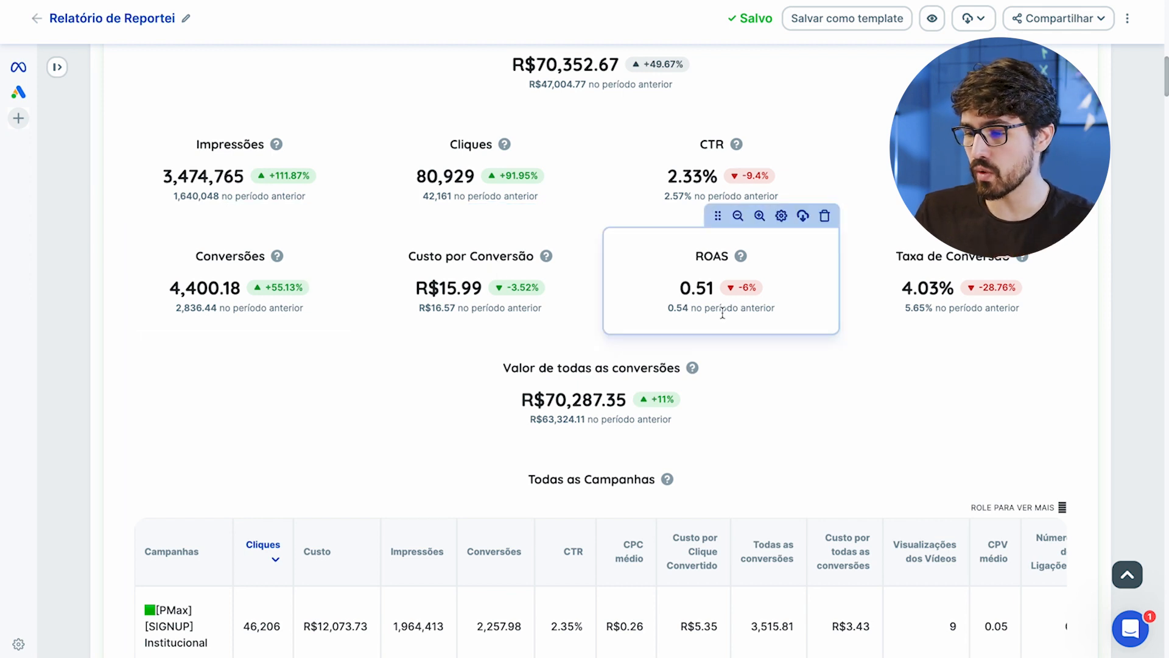
{"action": "scroll", "coordinate": [722, 313], "scroll_direction": "down", "scroll_amount": 1}
{"action": "left_click_drag", "start_coordinate": [492, 318], "coordinate": [624, 310]}
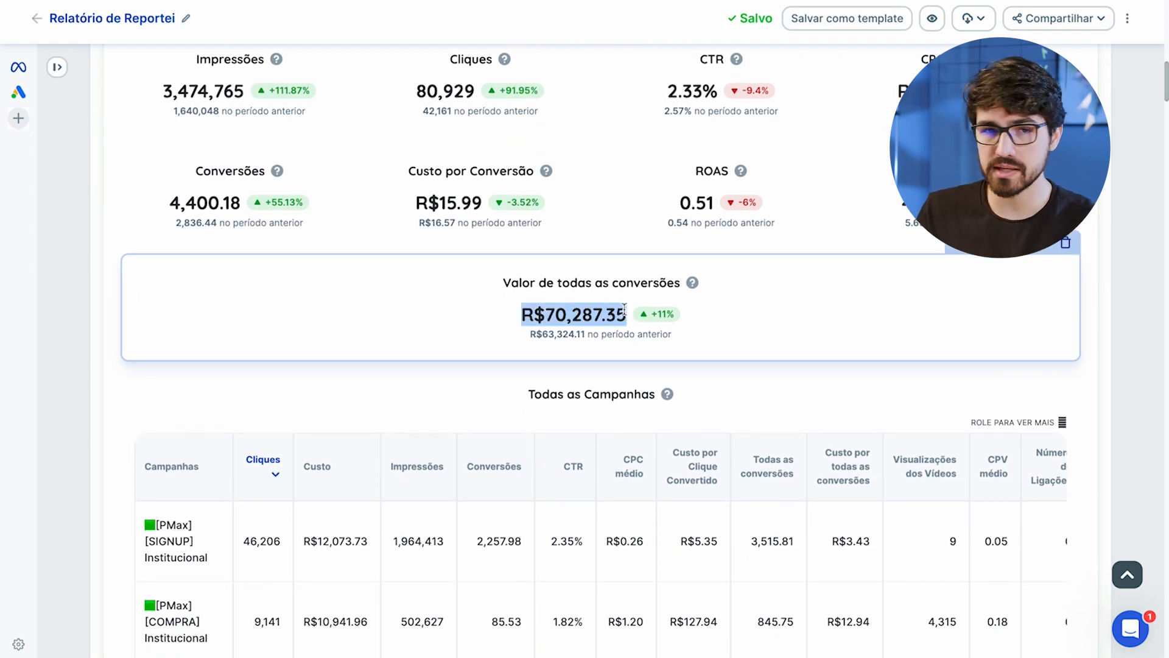
{"action": "left_click", "coordinate": [641, 311]}
Review the Google Ads campaign table, time charts, Resumo dos Grupos de Anúncio and Resumo das Palavras-Chave de Pesquisa
{"action": "scroll", "coordinate": [641, 310], "scroll_direction": "down", "scroll_amount": 6}
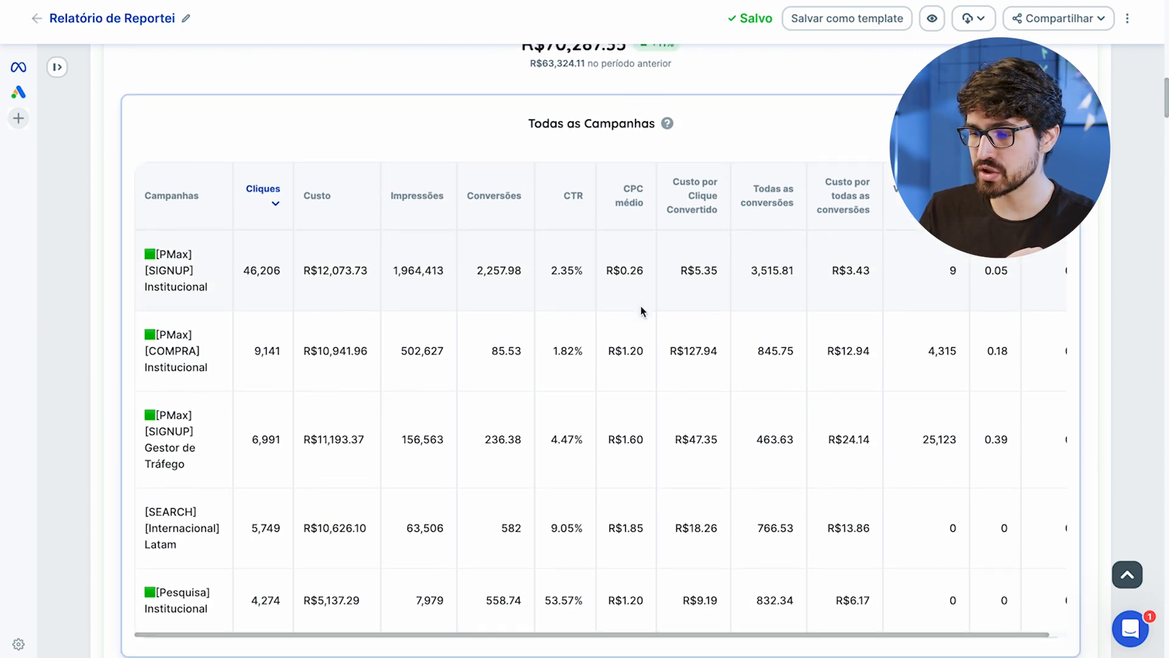
{"action": "scroll", "coordinate": [640, 306], "scroll_direction": "down", "scroll_amount": 5}
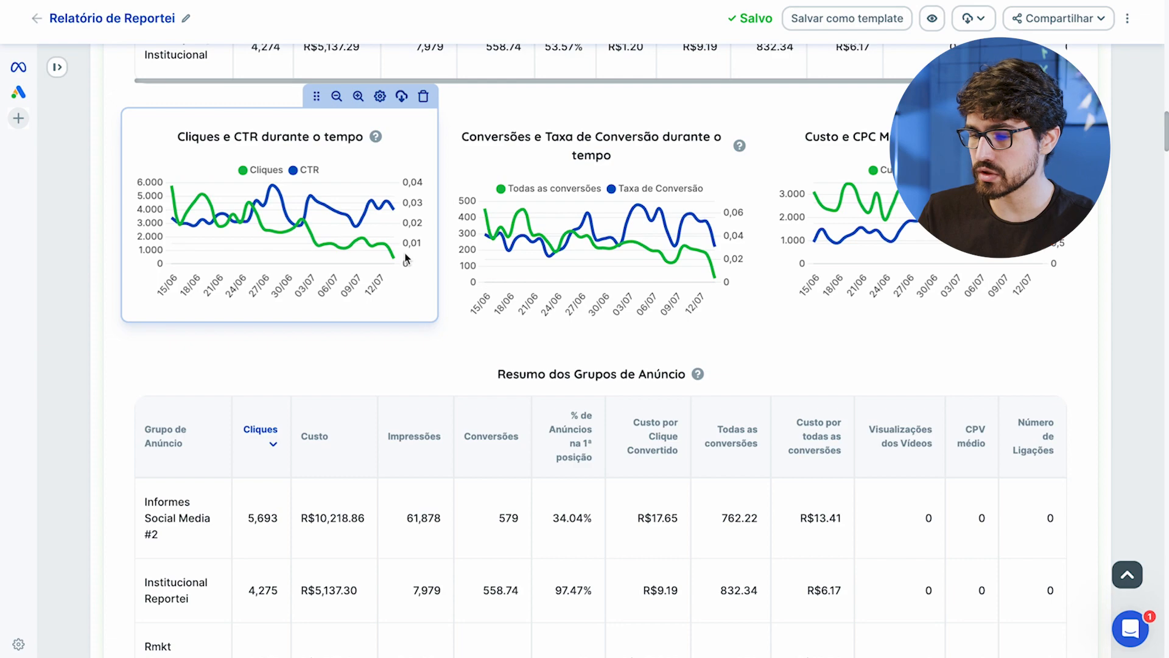
{"action": "scroll", "coordinate": [405, 259], "scroll_direction": "down", "scroll_amount": 3}
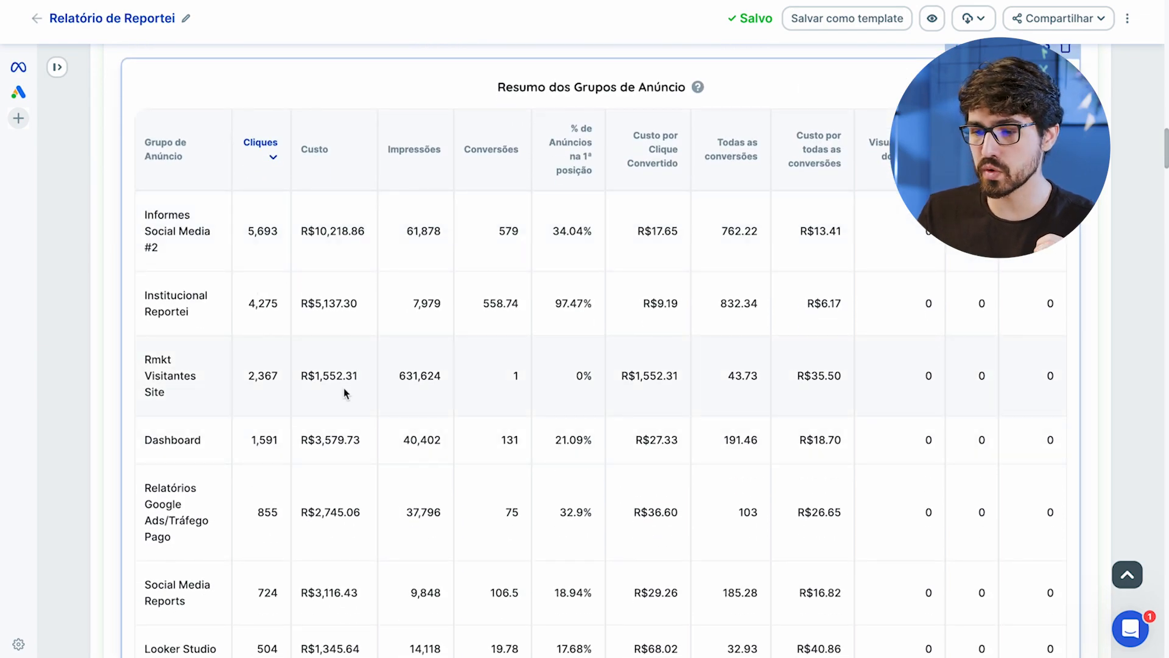
{"action": "scroll", "coordinate": [344, 389], "scroll_direction": "down", "scroll_amount": 3}
{"action": "scroll", "coordinate": [344, 393], "scroll_direction": "down", "scroll_amount": 10}
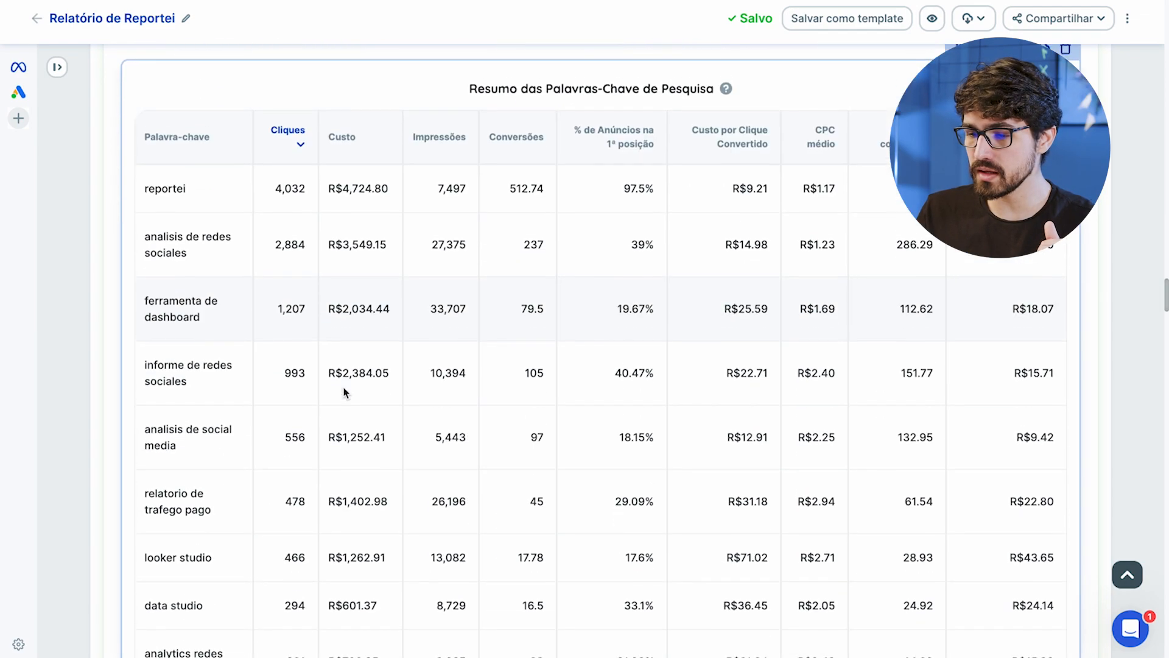
{"action": "scroll", "coordinate": [344, 392], "scroll_direction": "down", "scroll_amount": 7}
{"action": "scroll", "coordinate": [344, 392], "scroll_direction": "up", "scroll_amount": 10}
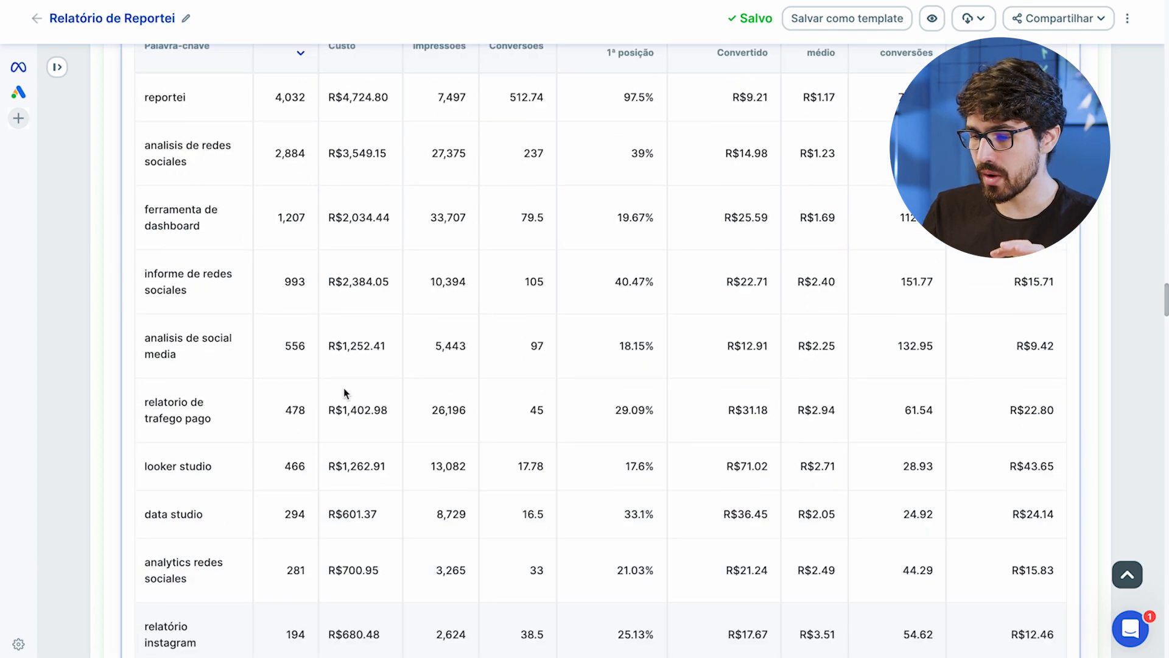
{"action": "scroll", "coordinate": [343, 393], "scroll_direction": "down", "scroll_amount": 1}
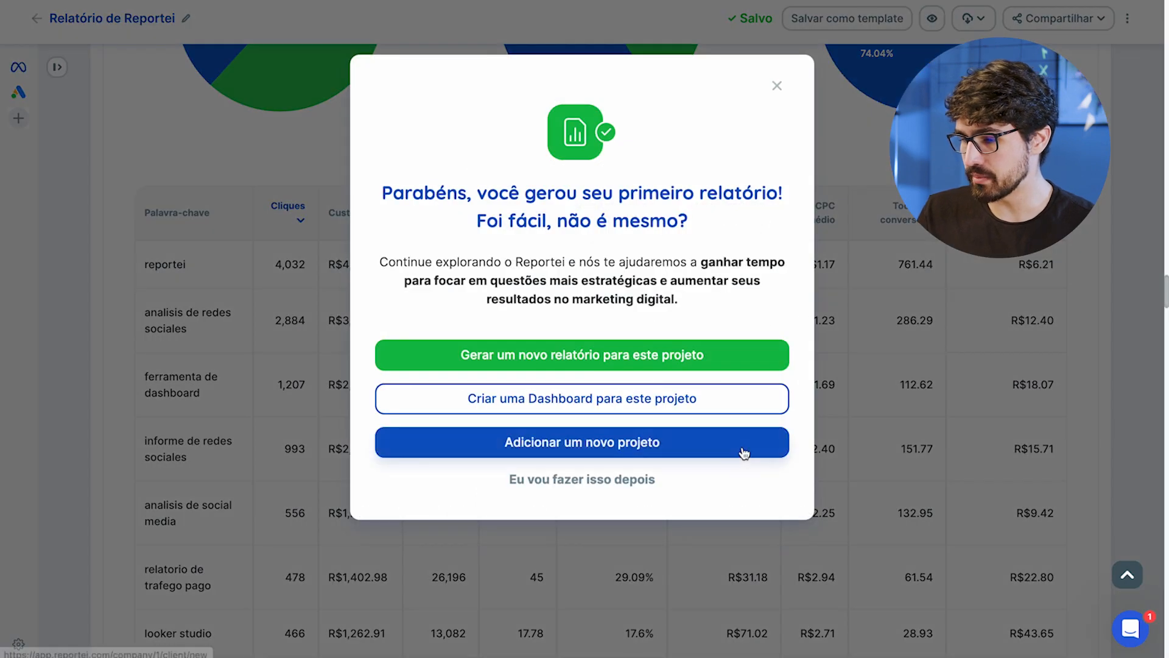
Dismiss the first-report message and open the value filter settings of the Resumo das Palavras-Chave de Pesquisa table
{"action": "left_click", "coordinate": [773, 87]}
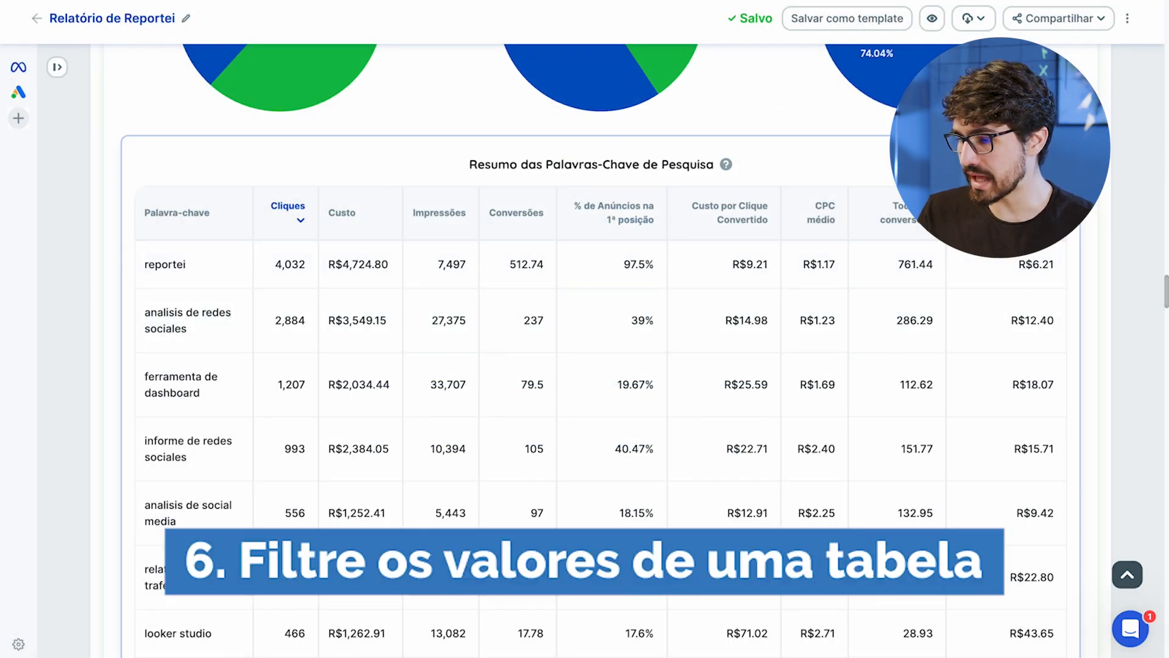
{"action": "left_click", "coordinate": [1038, 162]}
{"action": "left_click", "coordinate": [162, 512]}
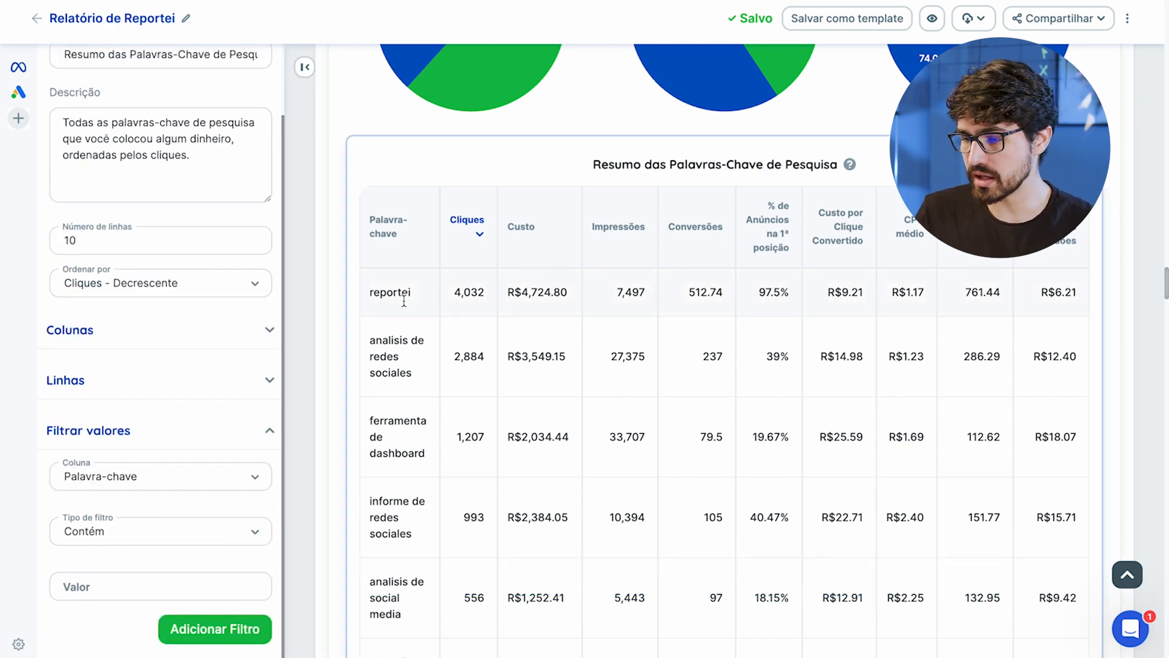
{"action": "scroll", "coordinate": [476, 361], "scroll_direction": "down", "scroll_amount": 2}
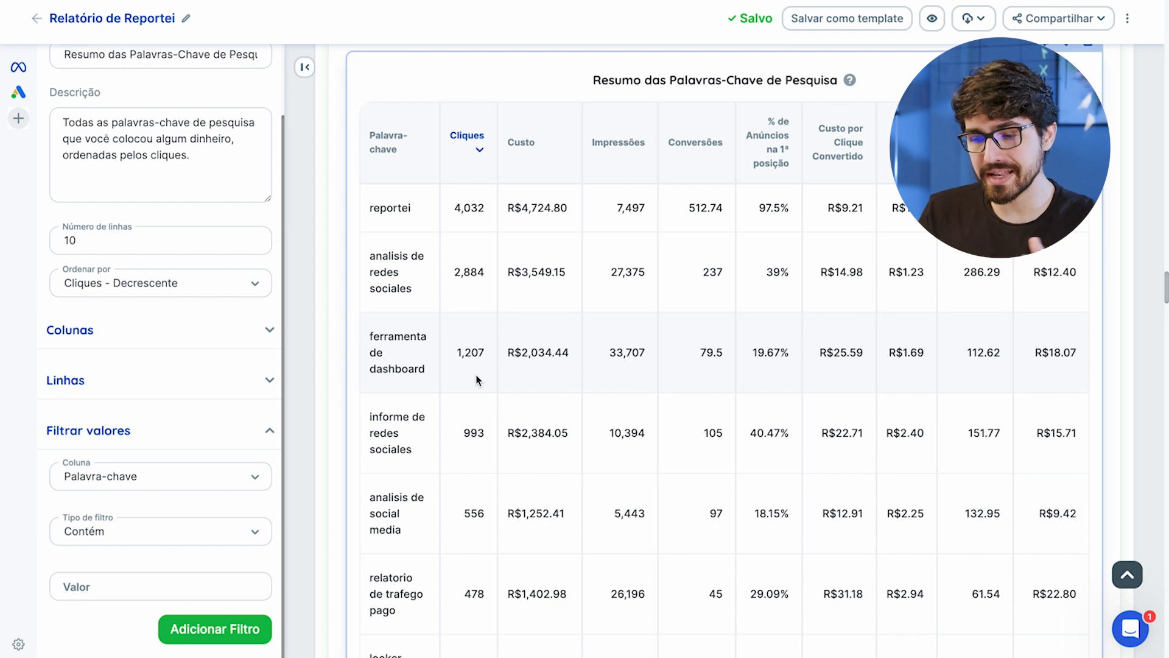
Filter the search keyword table to rows with Impressões Maior que 1000
{"action": "left_click", "coordinate": [256, 480]}
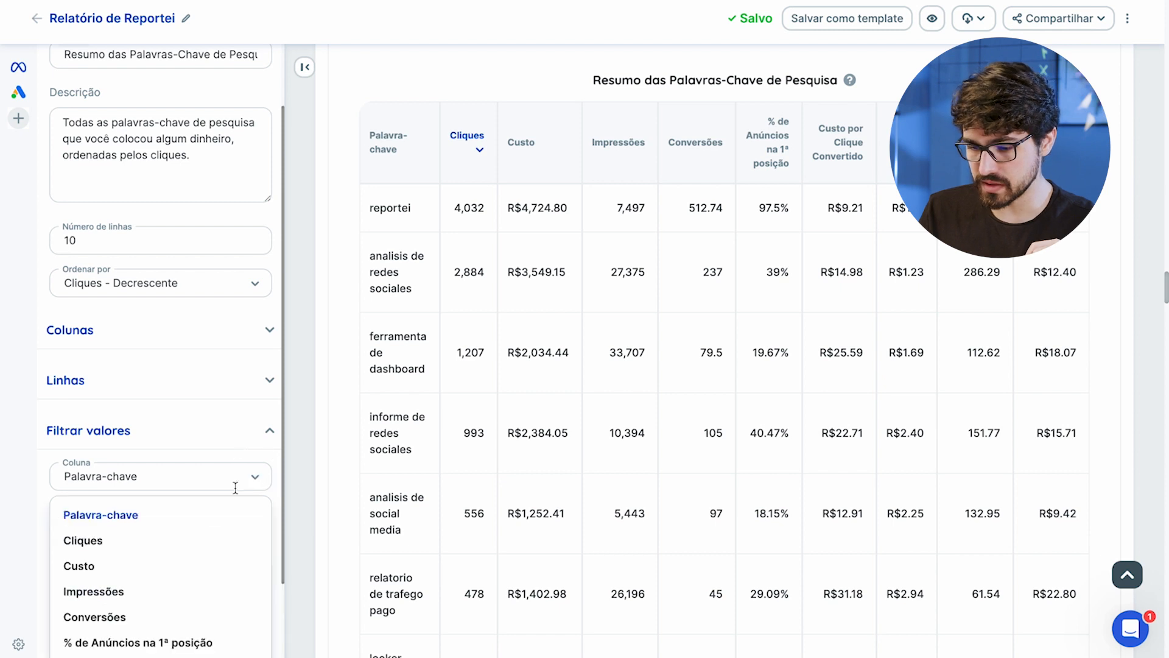
{"action": "left_click", "coordinate": [156, 594]}
{"action": "left_click", "coordinate": [156, 575]}
{"action": "left_click", "coordinate": [162, 541]}
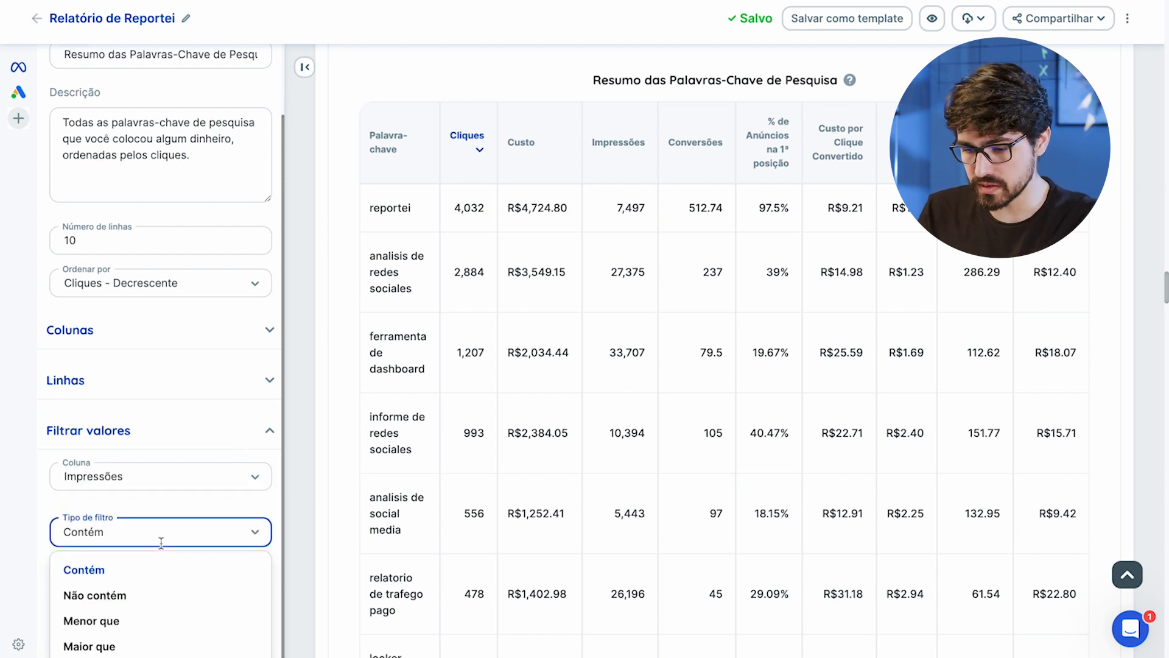
{"action": "left_click", "coordinate": [98, 646]}
{"action": "left_click", "coordinate": [118, 581]}
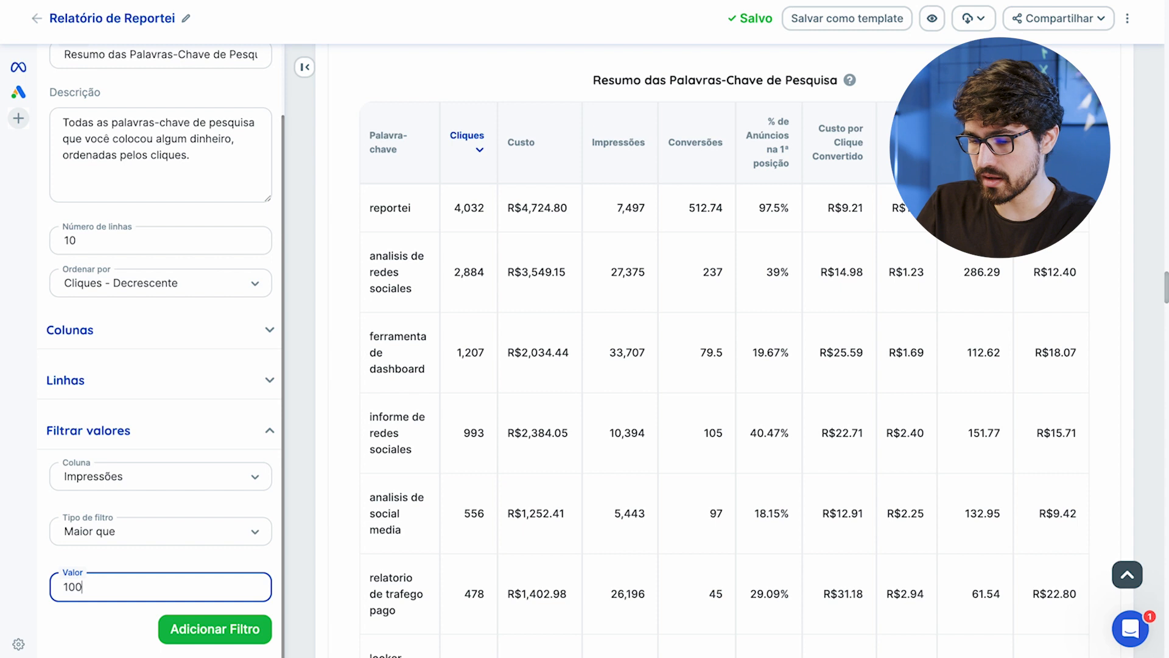
{"action": "left_click", "coordinate": [183, 622]}
{"action": "scroll", "coordinate": [186, 579], "scroll_direction": "down", "scroll_amount": 1}
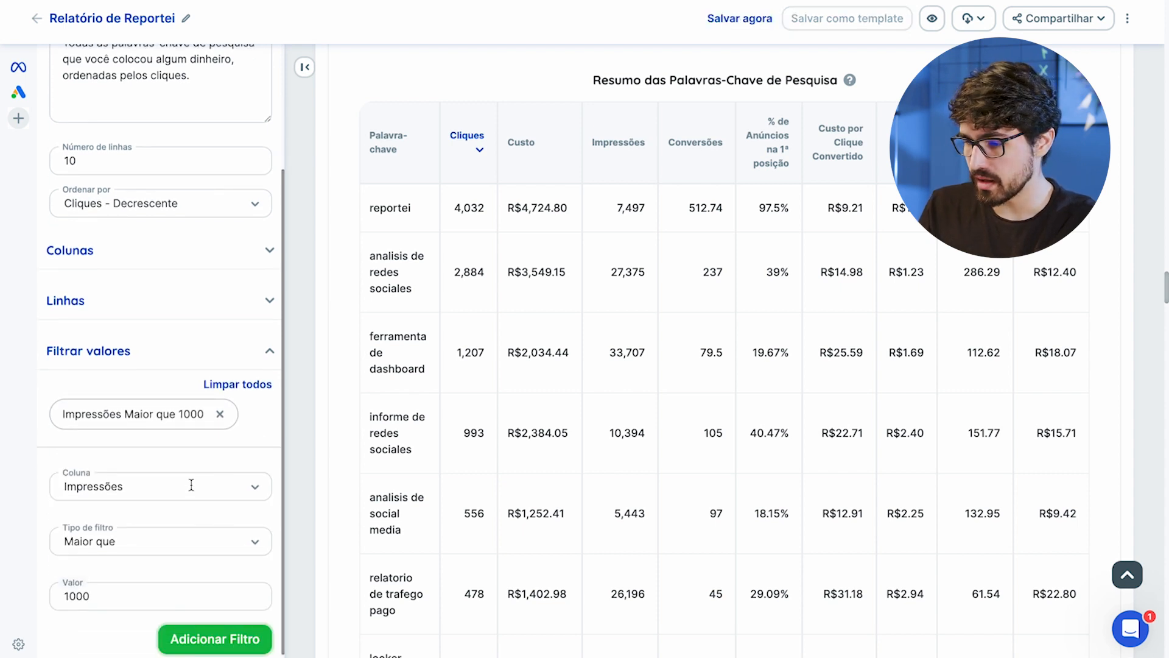
Add a second filter to the search keyword table for Conversões Maior que 1000
{"action": "left_click", "coordinate": [192, 486]}
{"action": "left_click", "coordinate": [116, 622]}
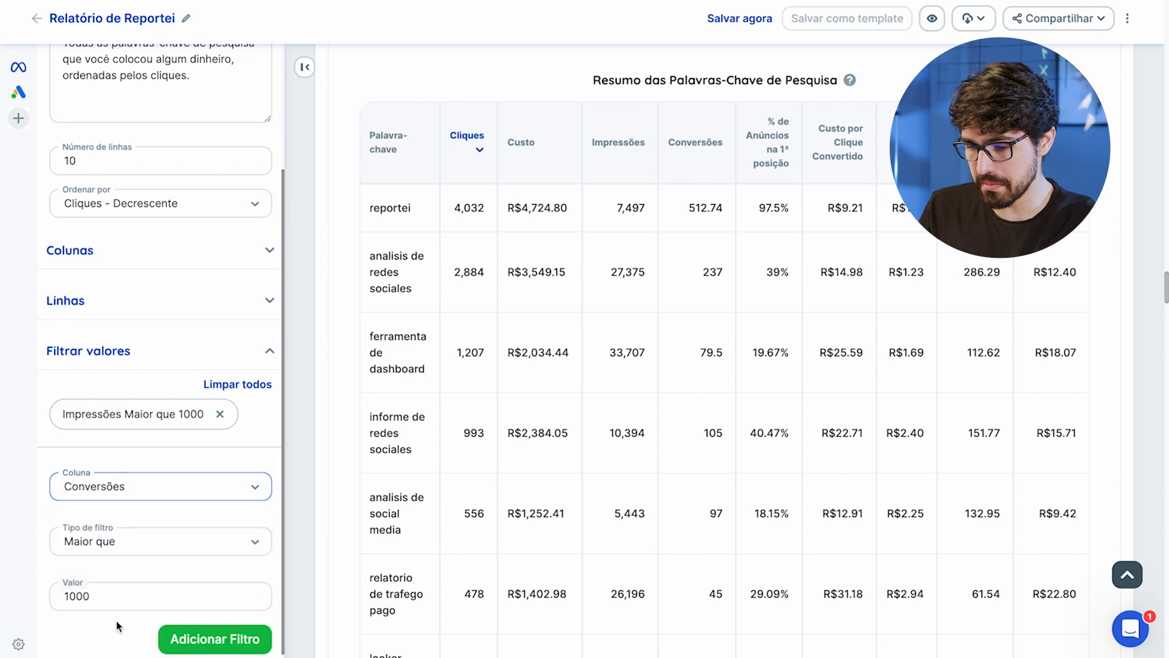
{"action": "left_click", "coordinate": [134, 540]}
{"action": "left_click", "coordinate": [159, 535]}
{"action": "left_click", "coordinate": [143, 600]}
{"action": "key", "text": "Right"}
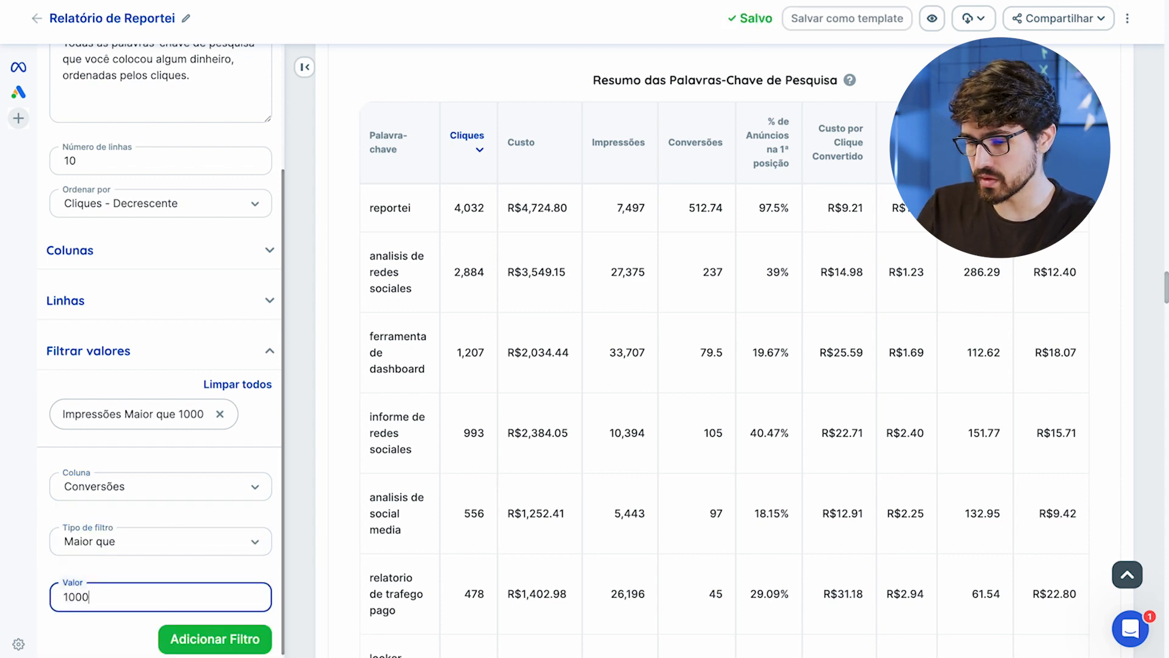
{"action": "left_click", "coordinate": [209, 633]}
{"action": "scroll", "coordinate": [207, 581], "scroll_direction": "down", "scroll_amount": 1}
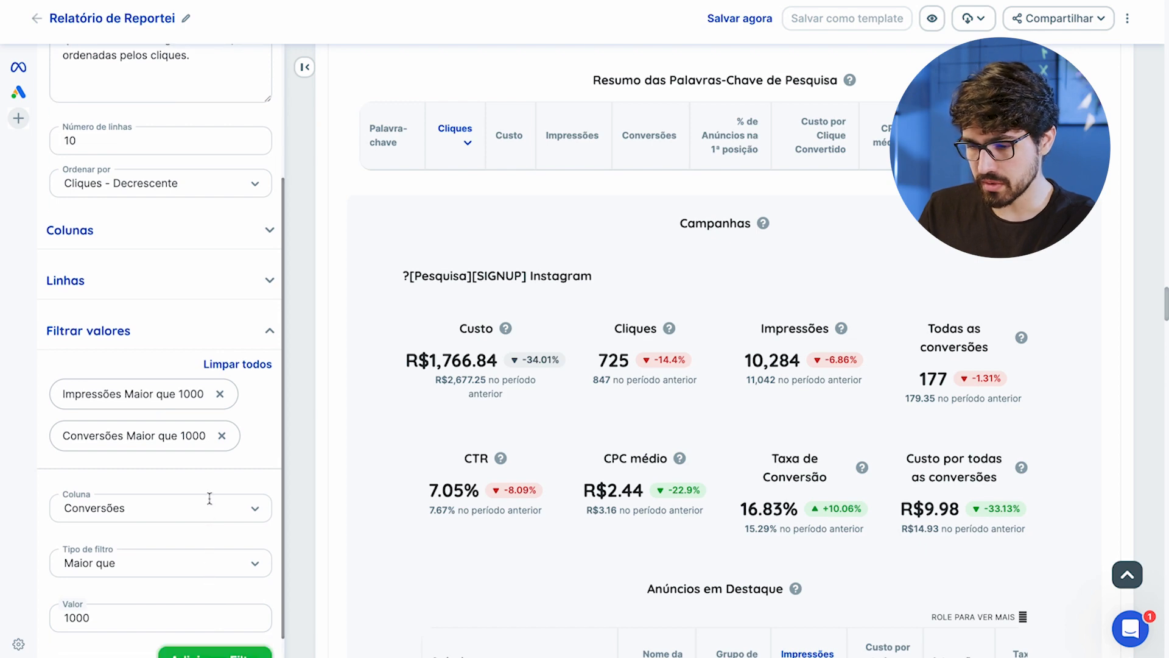
Replace the Conversões filter with Conversões Maior que 100 and check the filtered keyword rows
{"action": "left_click", "coordinate": [223, 436]}
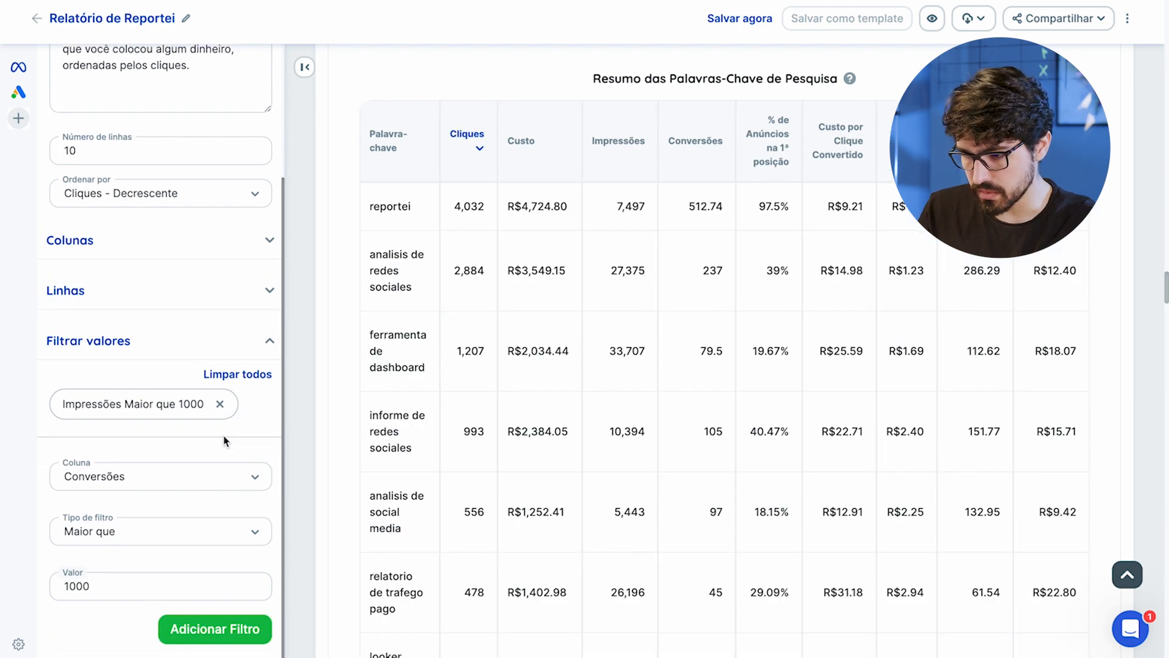
{"action": "scroll", "coordinate": [212, 506], "scroll_direction": "down", "scroll_amount": 3}
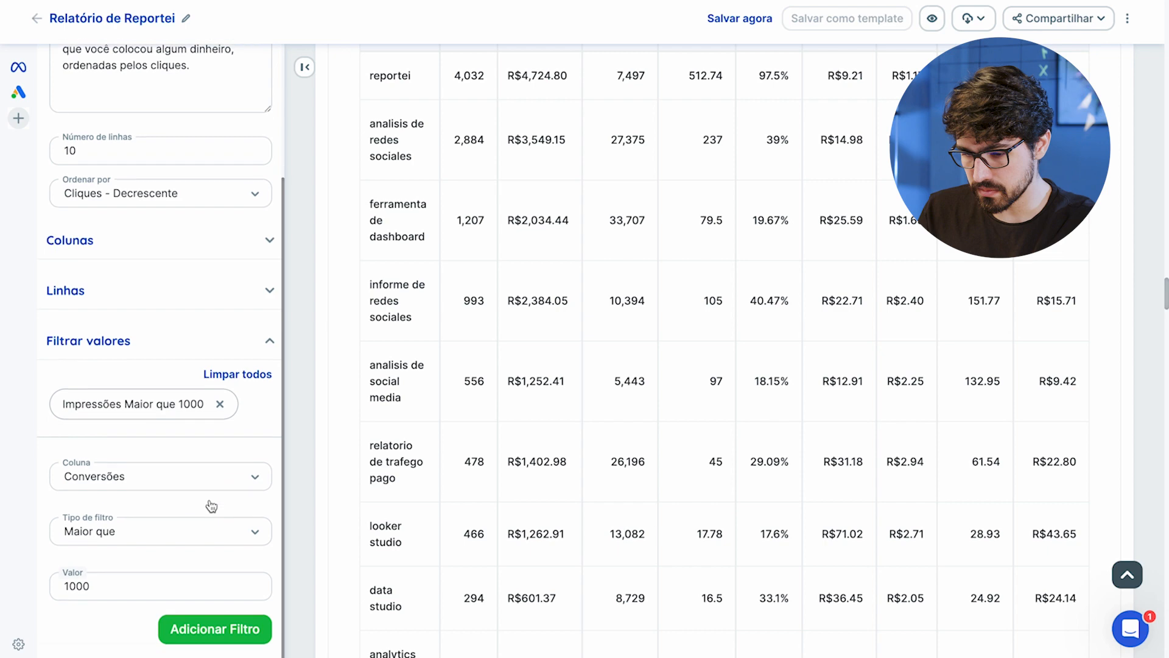
{"action": "left_click", "coordinate": [137, 585]}
{"action": "key", "text": "BackSpace"}
{"action": "left_click", "coordinate": [184, 633]}
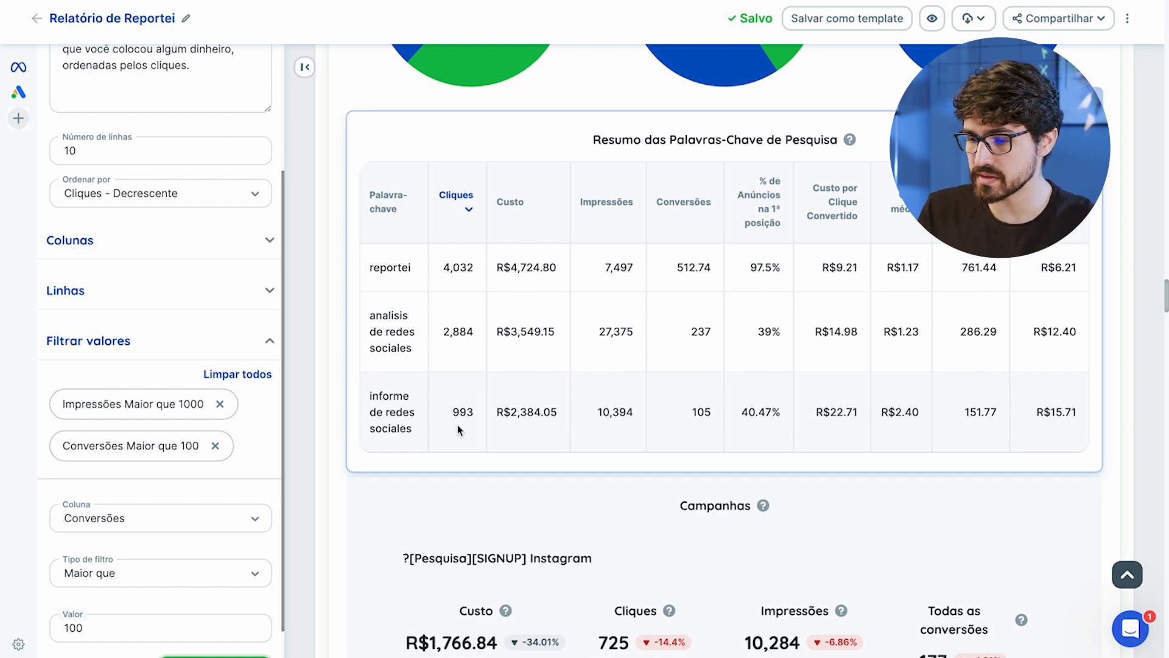
{"action": "left_click_drag", "start_coordinate": [419, 416], "coordinate": [370, 382]}
{"action": "left_click_drag", "start_coordinate": [406, 423], "coordinate": [353, 389]}
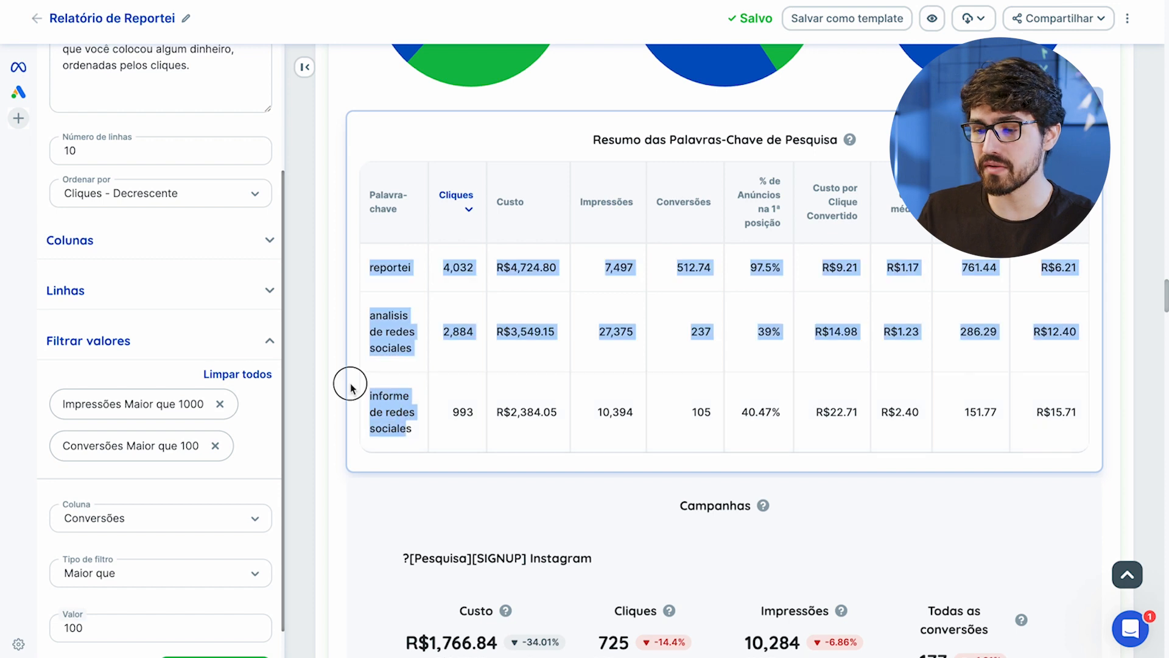
{"action": "left_click", "coordinate": [397, 348]}
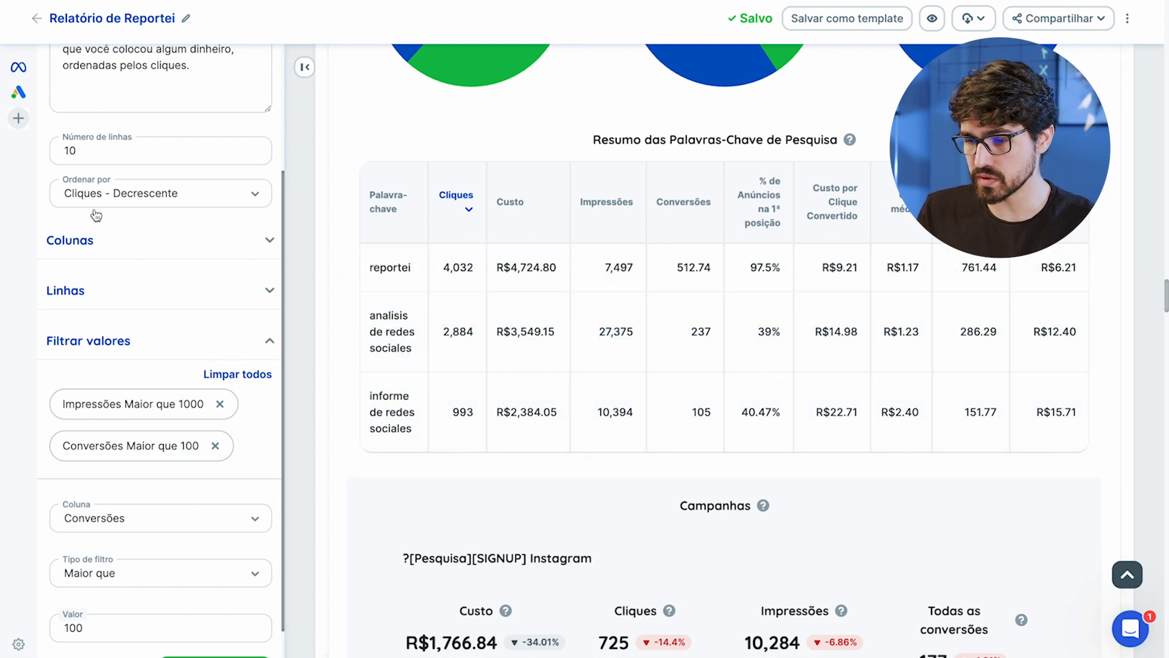
Retitle the filtered search keyword table "Melhores Palavras-Chave de Pesquisa"
{"action": "scroll", "coordinate": [122, 183], "scroll_direction": "up", "scroll_amount": 3}
{"action": "left_click", "coordinate": [157, 131]}
{"action": "left_click_drag", "start_coordinate": [125, 130], "coordinate": [3, 137]}
{"action": "type", "text": "Melhores Palavras-Chave de Pesquisa"}
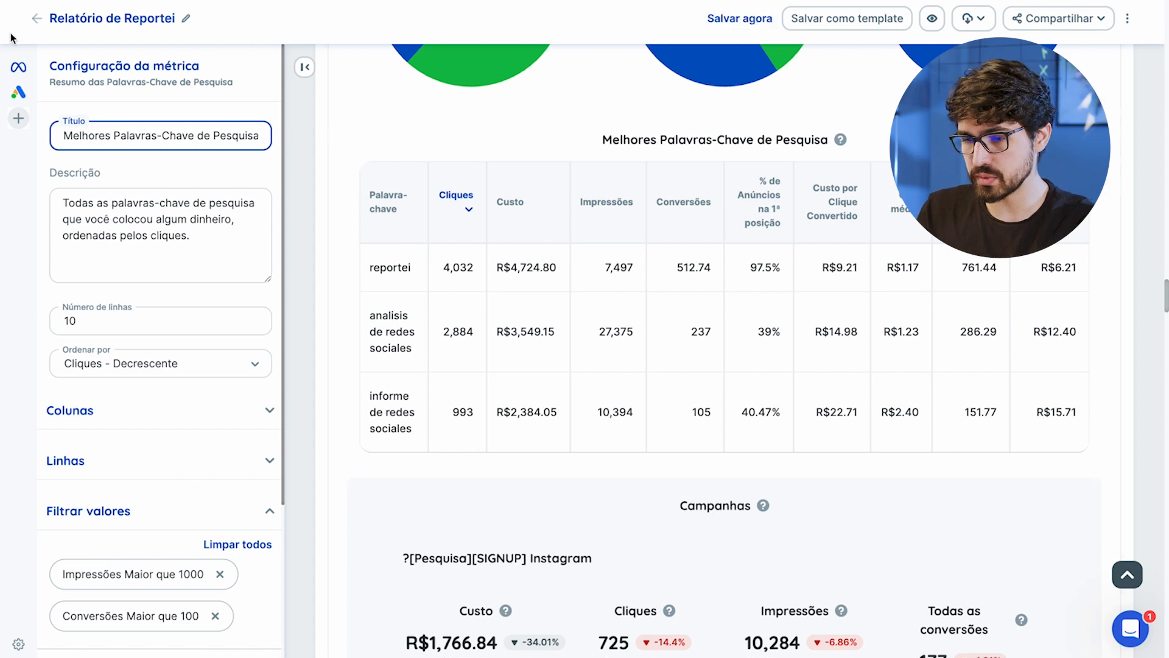
Search the predefined Google Ads metrics for "pala" and add another Resumo das Palavras-Chave de Pesquisa table above the existing keyword table
{"action": "left_click", "coordinate": [19, 91]}
{"action": "left_click", "coordinate": [114, 399]}
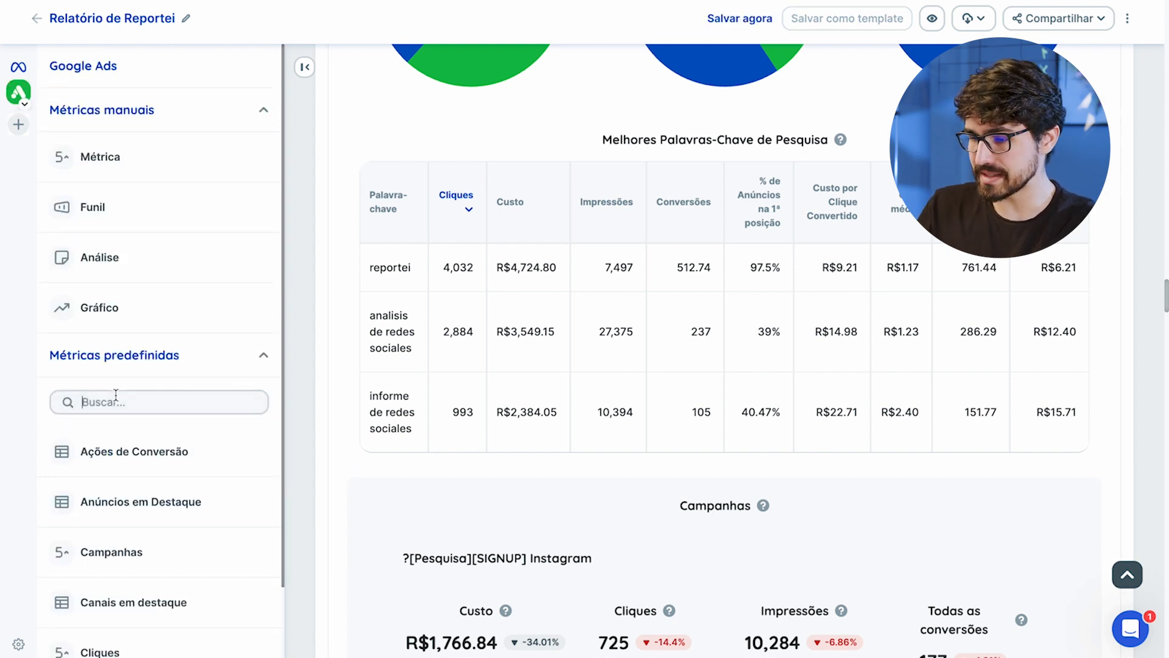
{"action": "type", "text": "pala"}
{"action": "left_click_drag", "start_coordinate": [146, 455], "coordinate": [678, 194]}
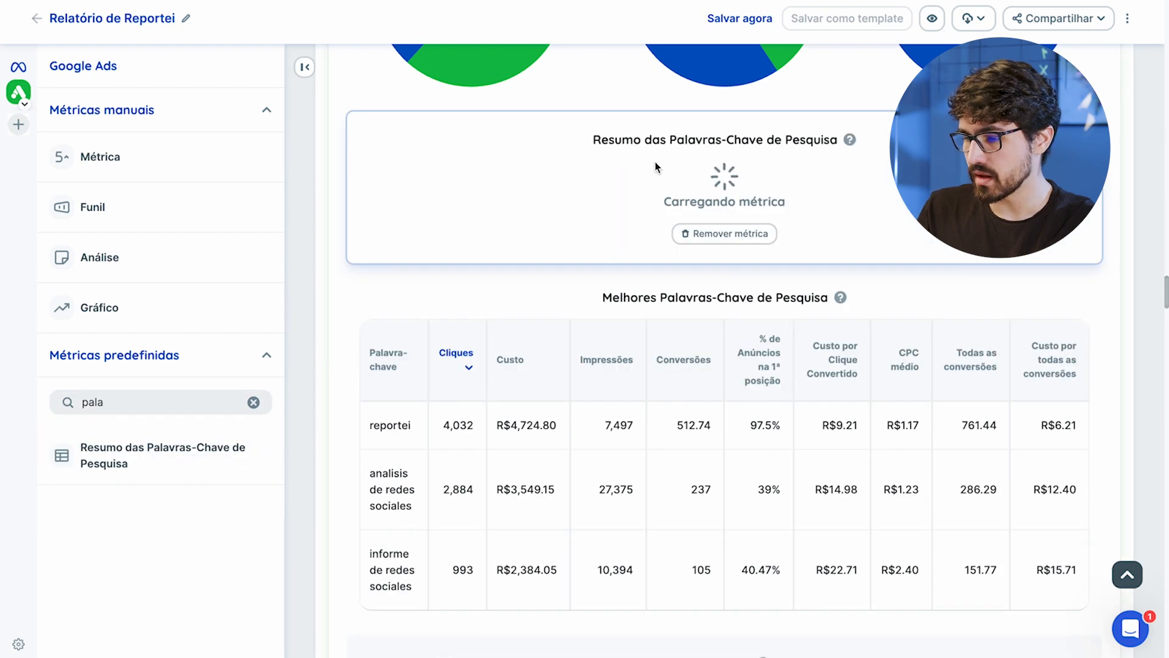
{"action": "left_click", "coordinate": [305, 67]}
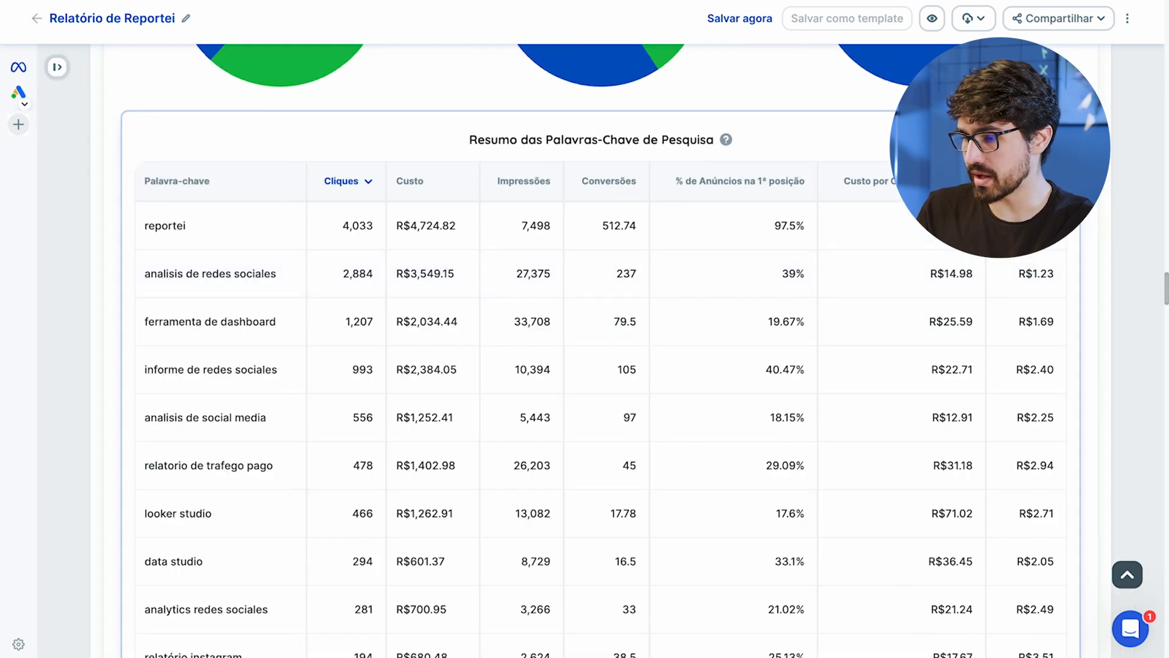
Open the new keyword table's settings and retitle it "Piores Palavras-Chave de Pesquisa"
{"action": "left_click", "coordinate": [277, 142]}
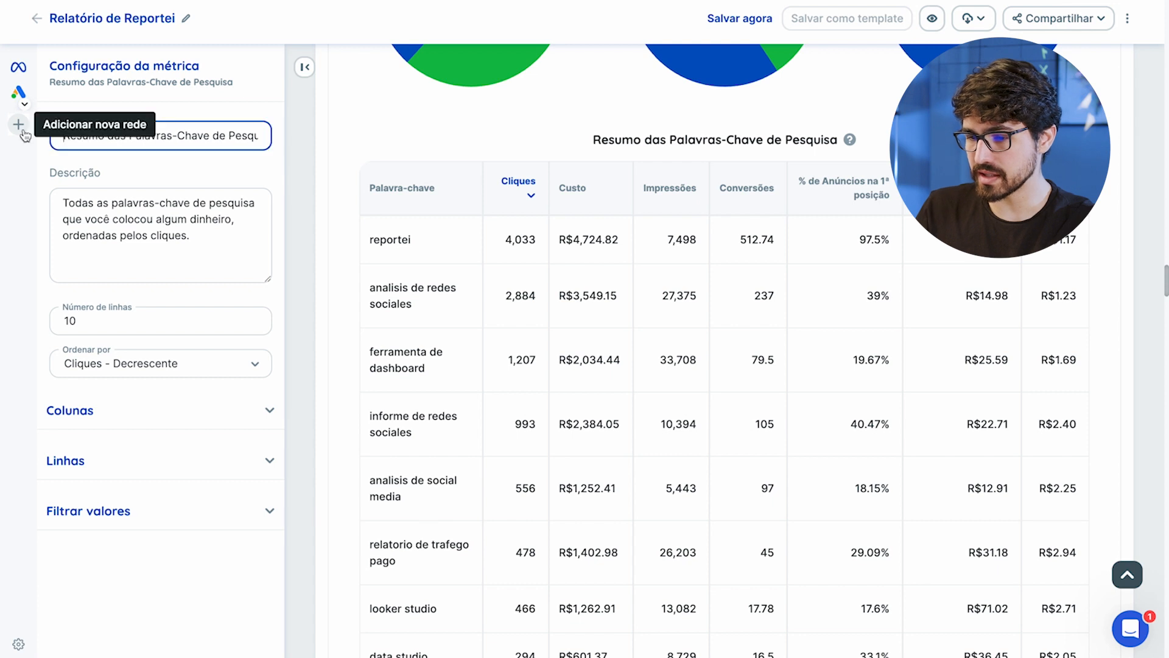
{"action": "left_click_drag", "start_coordinate": [124, 136], "coordinate": [62, 136]}
{"action": "type", "text": "Piores"}
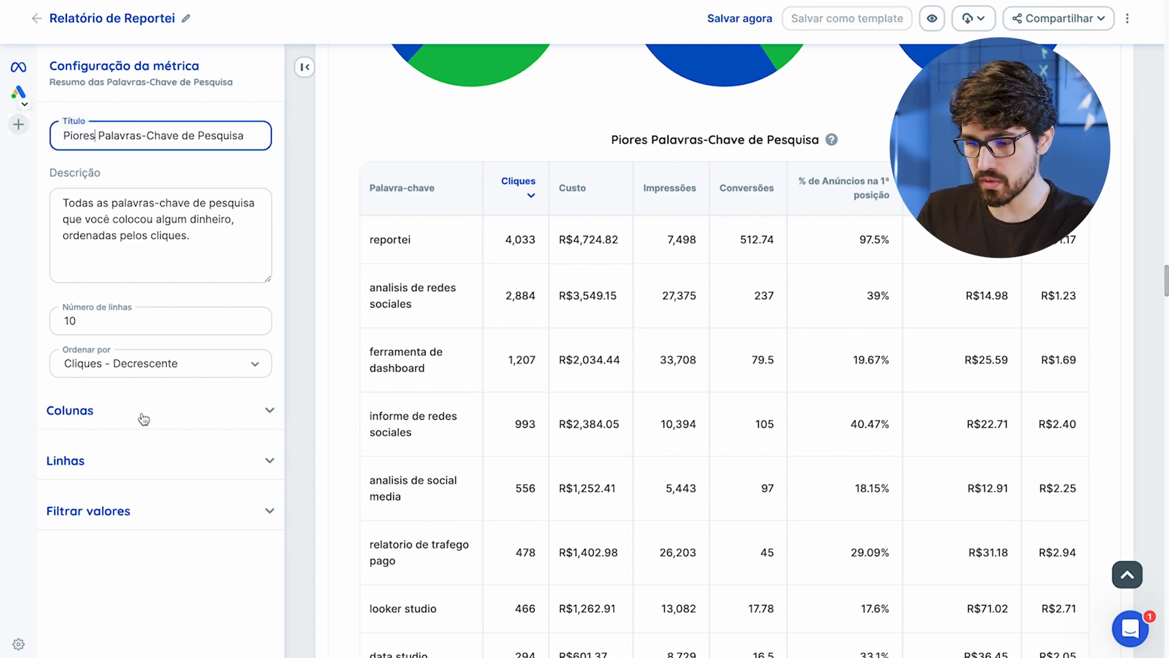
Filter the Piores Palavras-Chave de Pesquisa table to rows with Custo Maior que 1000
{"action": "left_click", "coordinate": [139, 517]}
{"action": "scroll", "coordinate": [139, 520], "scroll_direction": "down", "scroll_amount": 2}
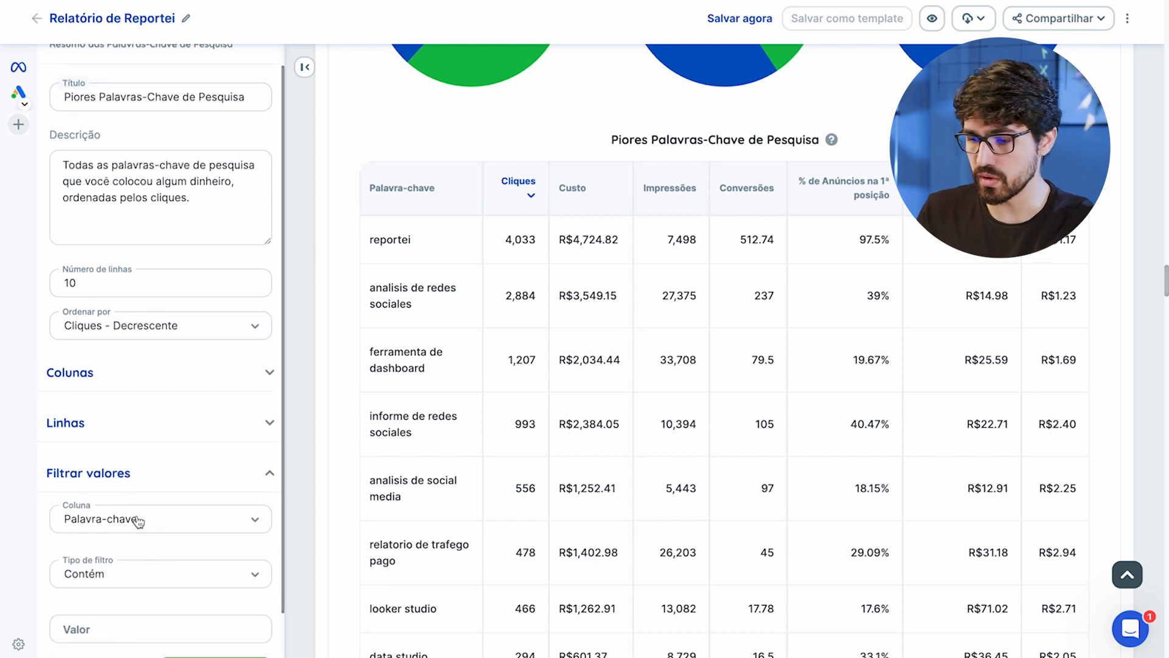
{"action": "left_click", "coordinate": [159, 478]}
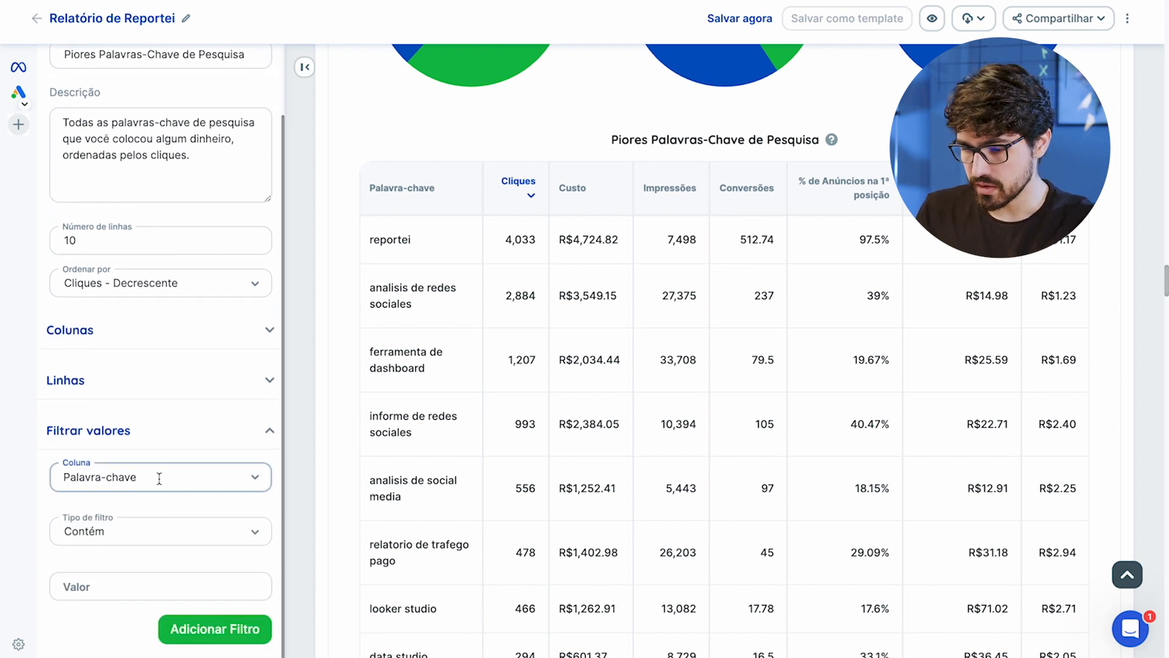
{"action": "left_click", "coordinate": [140, 568]}
{"action": "left_click", "coordinate": [141, 531]}
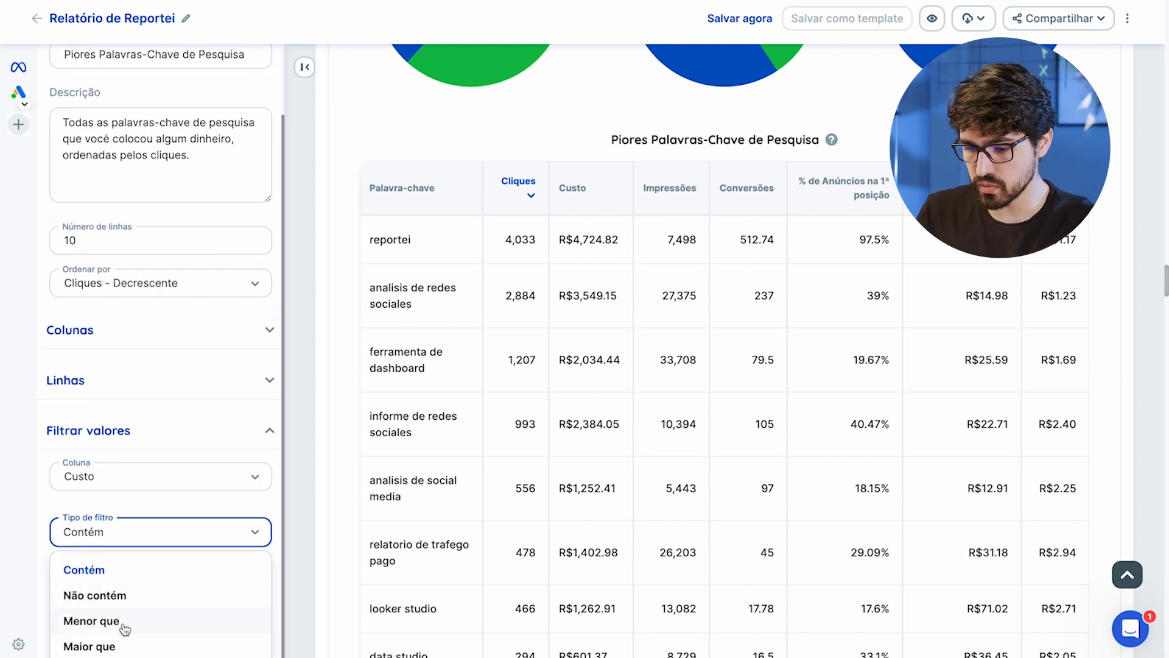
{"action": "left_click", "coordinate": [119, 646]}
{"action": "left_click", "coordinate": [115, 586]}
{"action": "type", "text": "1"}
{"action": "left_click", "coordinate": [196, 627]}
Add a second filter to the Piores Palavras-Chave de Pesquisa table for Conversões Menor que 20
{"action": "scroll", "coordinate": [207, 556], "scroll_direction": "down", "scroll_amount": 2}
{"action": "left_click", "coordinate": [220, 476]}
{"action": "left_click", "coordinate": [121, 615]}
{"action": "left_click", "coordinate": [140, 543]}
{"action": "left_click", "coordinate": [135, 619]}
{"action": "left_click", "coordinate": [120, 592]}
{"action": "key", "text": "BackSpace"}
{"action": "key", "text": "BackSpace"}
{"action": "key", "text": "BackSpace"}
{"action": "key", "text": "BackSpace"}
{"action": "type", "text": "20"}
{"action": "left_click", "coordinate": [163, 623]}
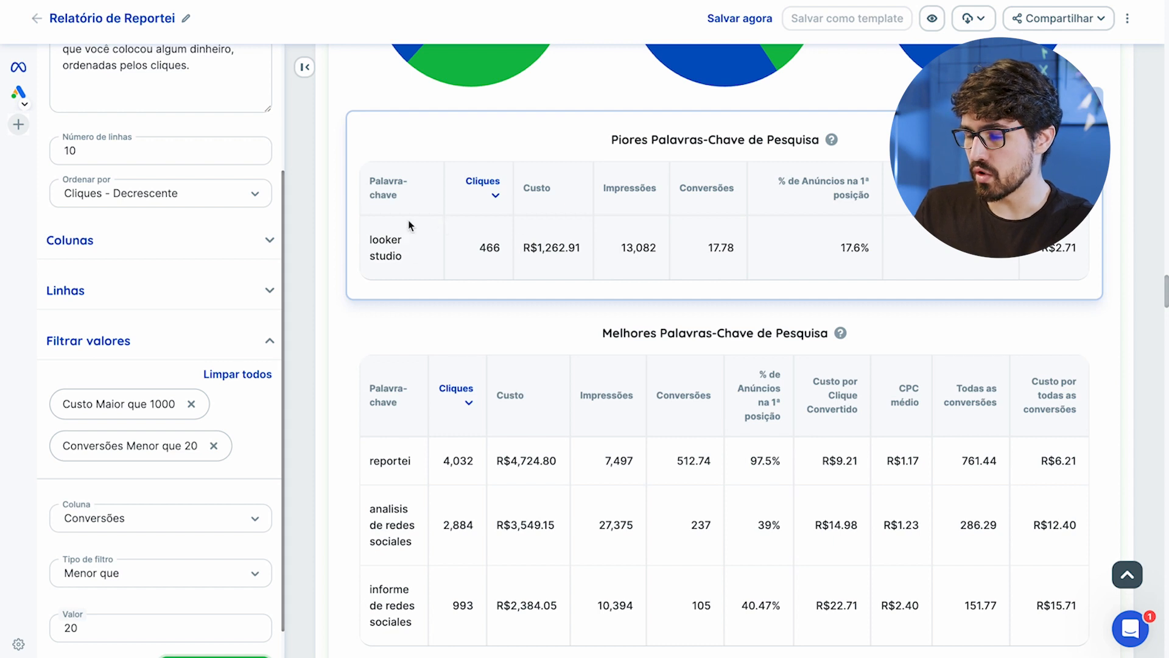
Examine the clicks, cost and keyword in the filtered Piores table and compare it with the Melhores table at full width
{"action": "left_click_drag", "start_coordinate": [609, 139], "coordinate": [821, 140]}
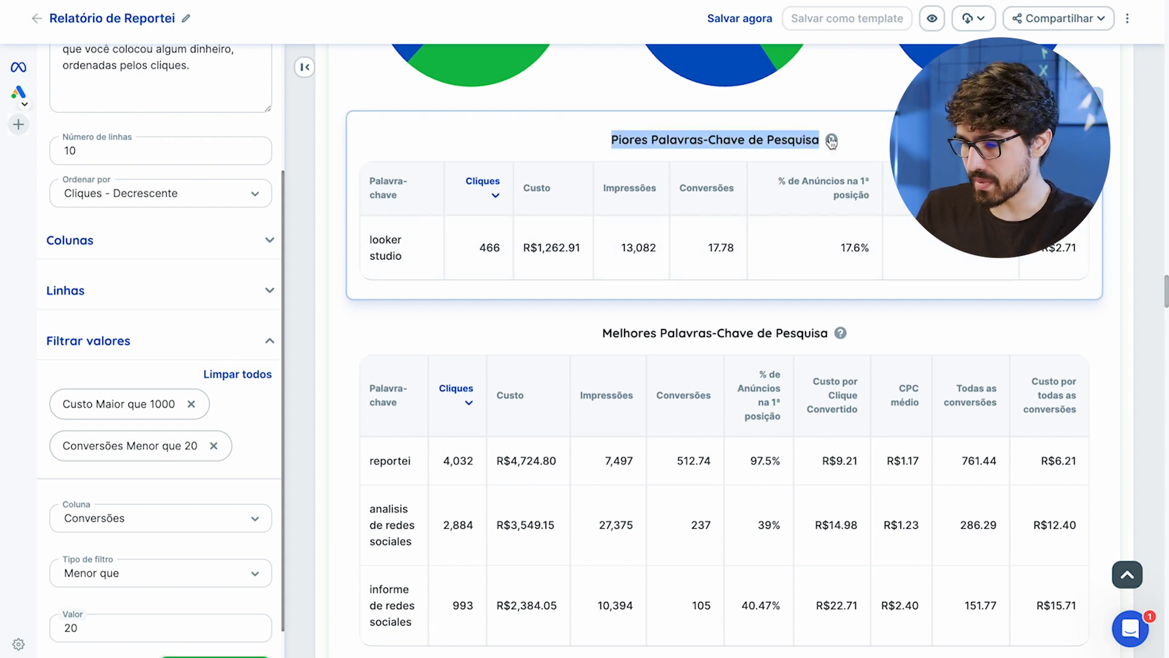
{"action": "double_click", "coordinate": [487, 248]}
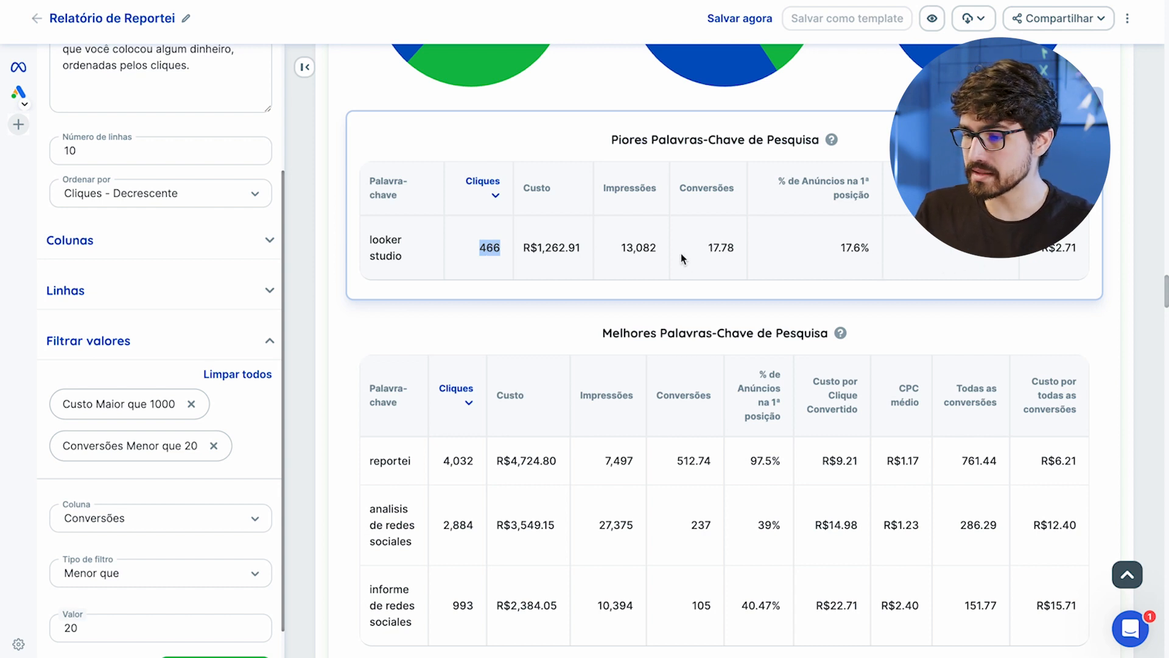
{"action": "left_click_drag", "start_coordinate": [592, 261], "coordinate": [507, 249]}
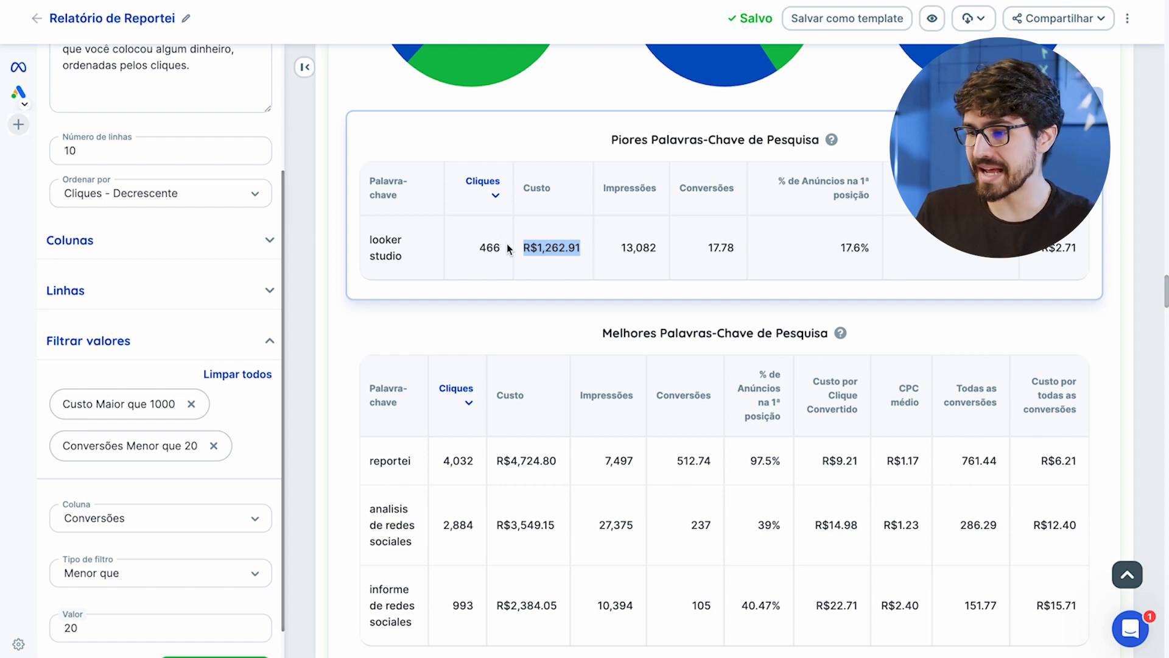
{"action": "left_click_drag", "start_coordinate": [414, 262], "coordinate": [373, 240]}
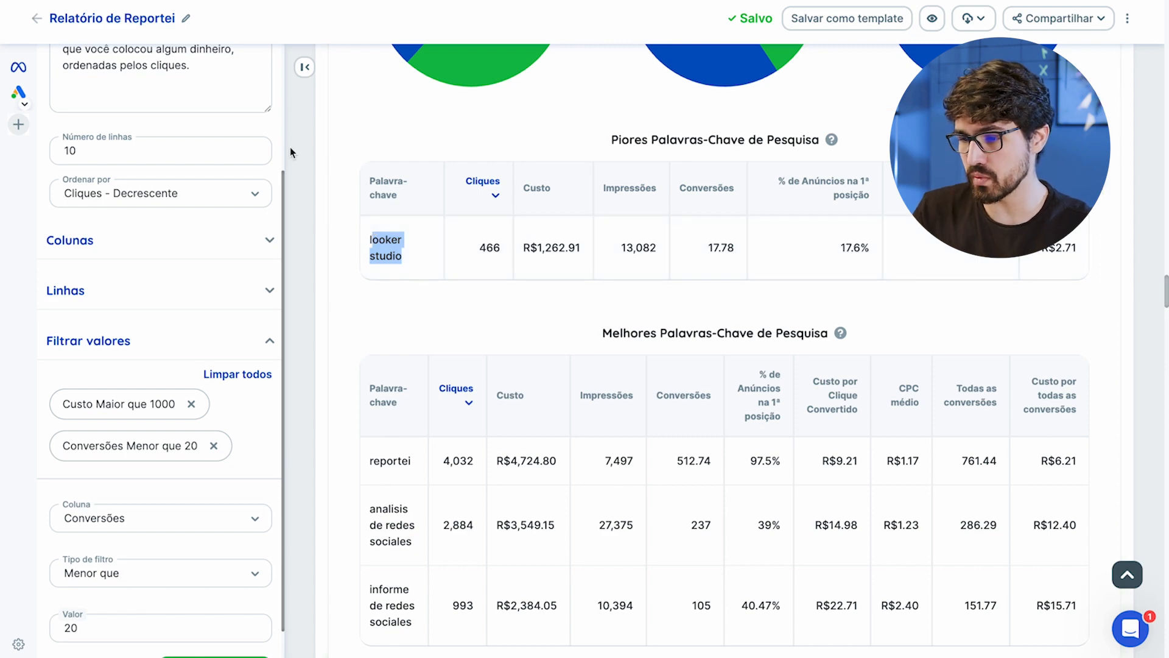
{"action": "left_click", "coordinate": [304, 67]}
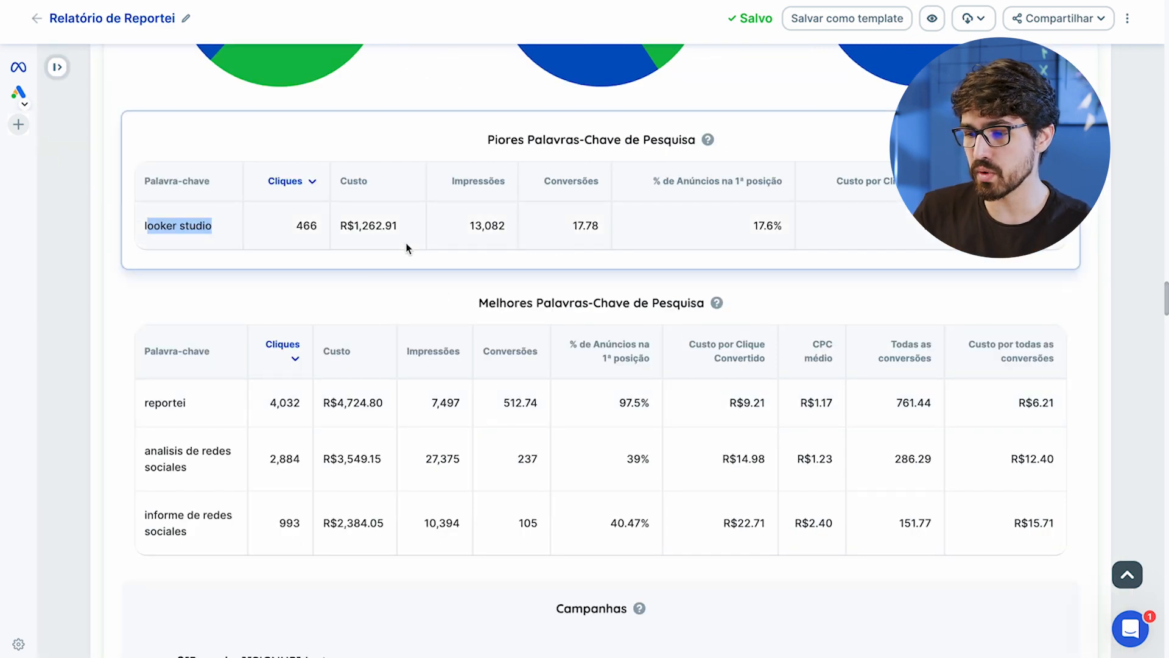
{"action": "left_click", "coordinate": [857, 24]}
{"action": "left_click", "coordinate": [543, 132]}
{"action": "left_click", "coordinate": [777, 84]}
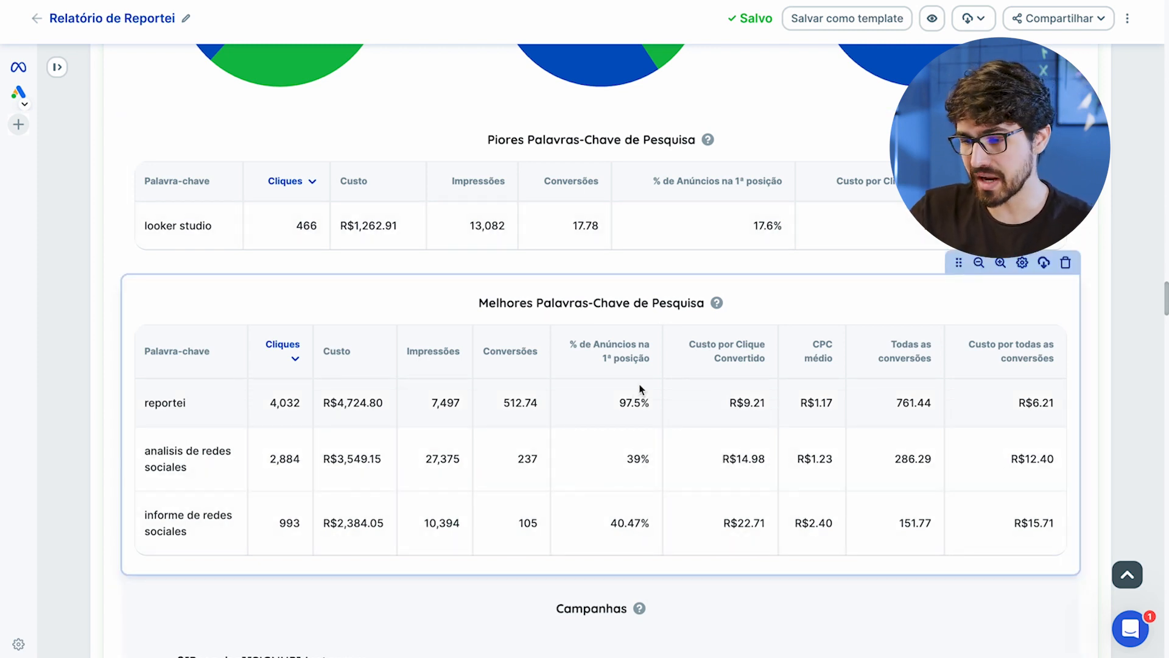
Review the Google Ads campaign sections, with their metrics, ads and keyword tables, through to the end of the report
{"action": "scroll", "coordinate": [638, 383], "scroll_direction": "down", "scroll_amount": 7}
{"action": "scroll", "coordinate": [565, 415], "scroll_direction": "down", "scroll_amount": 2}
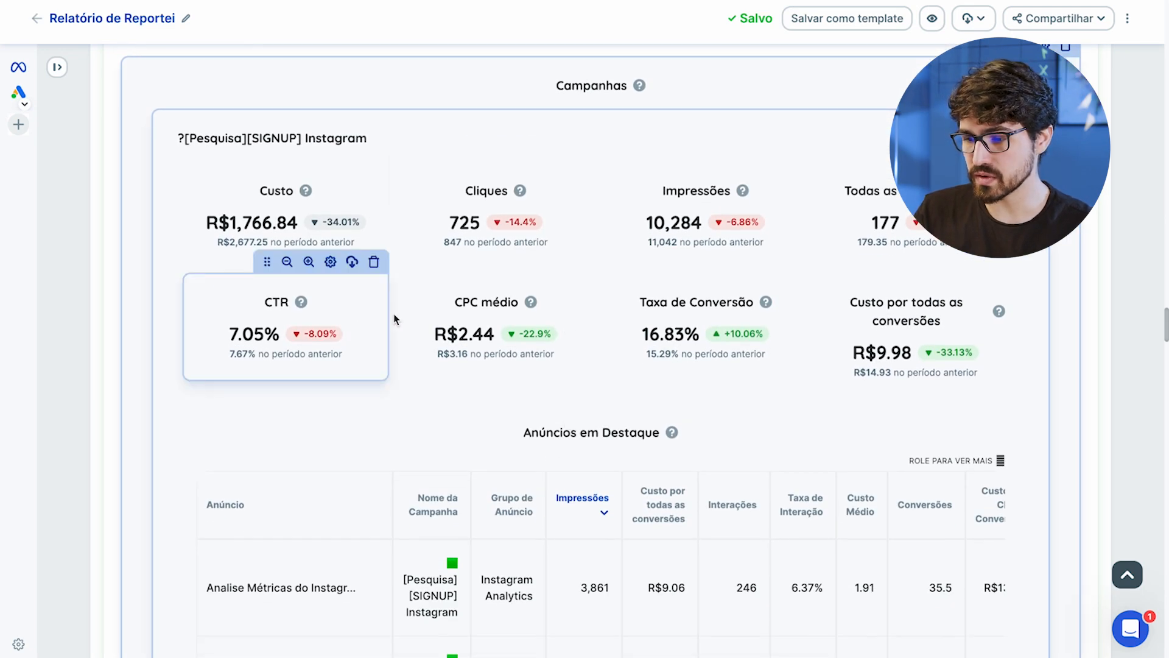
{"action": "scroll", "coordinate": [409, 310], "scroll_direction": "down", "scroll_amount": 15}
{"action": "scroll", "coordinate": [411, 313], "scroll_direction": "down", "scroll_amount": 7}
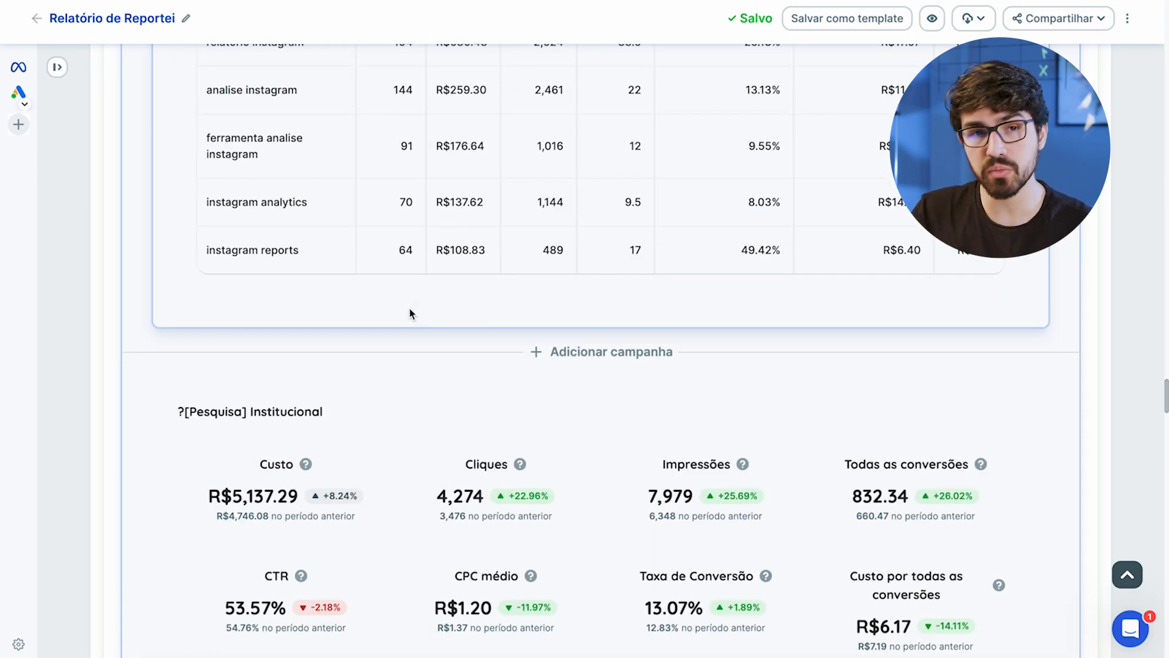
{"action": "scroll", "coordinate": [410, 308], "scroll_direction": "down", "scroll_amount": 20}
{"action": "scroll", "coordinate": [409, 307], "scroll_direction": "down", "scroll_amount": 20}
{"action": "scroll", "coordinate": [409, 307], "scroll_direction": "down", "scroll_amount": 20}
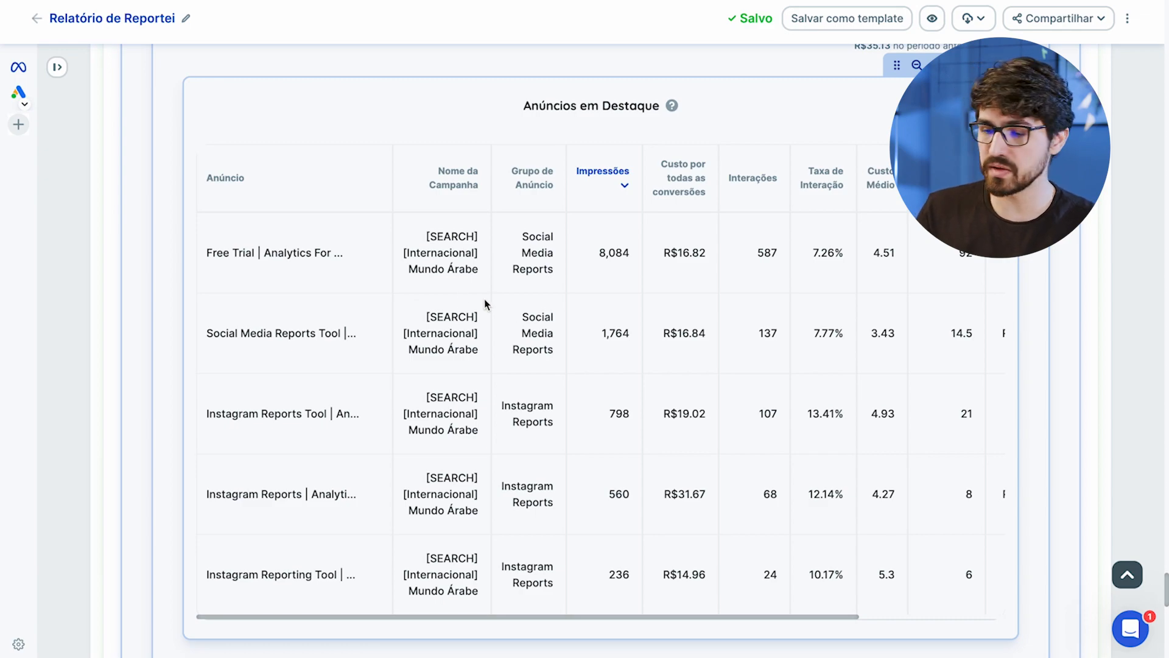
{"action": "scroll", "coordinate": [509, 325], "scroll_direction": "down", "scroll_amount": 18}
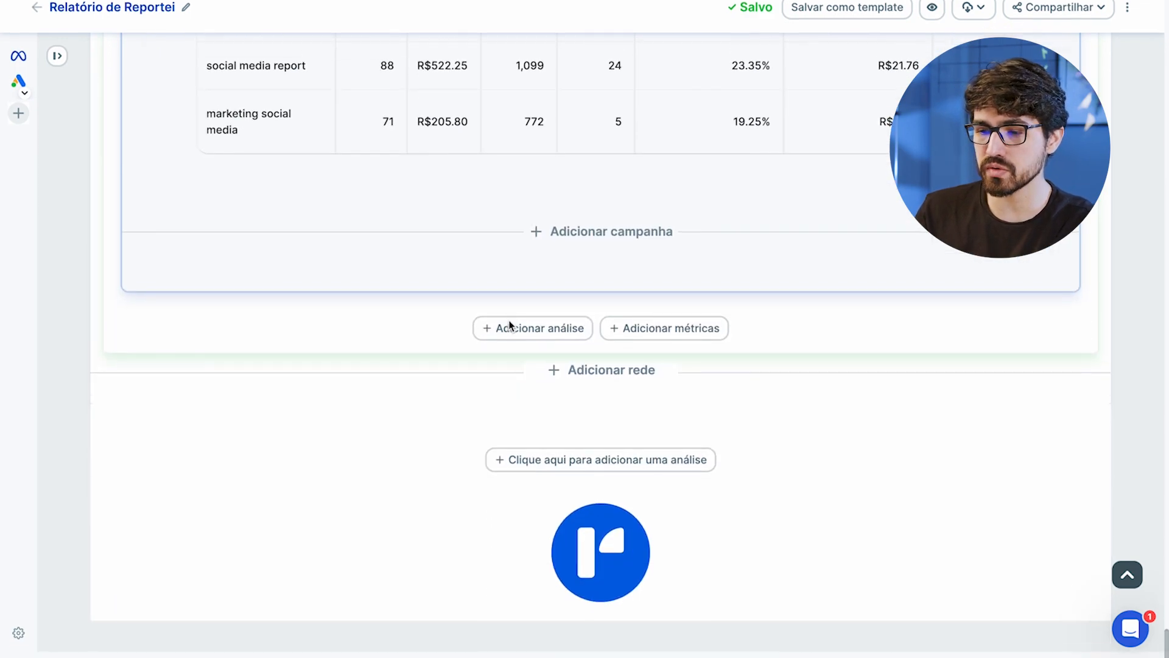
Open the column settings of the Meta Ads Campanhas em destaque table and delete its Impressões column
{"action": "scroll", "coordinate": [509, 324], "scroll_direction": "up", "scroll_amount": 4}
{"action": "scroll", "coordinate": [509, 325], "scroll_direction": "up", "scroll_amount": 15}
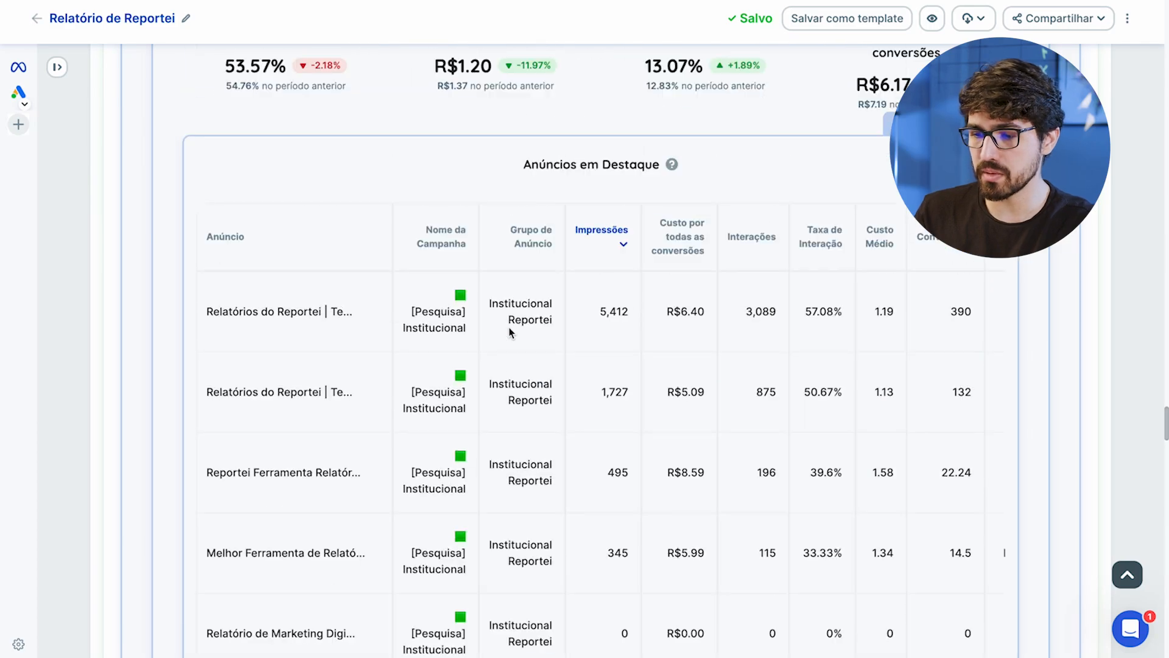
{"action": "scroll", "coordinate": [510, 331], "scroll_direction": "up", "scroll_amount": 5}
{"action": "scroll", "coordinate": [509, 329], "scroll_direction": "up", "scroll_amount": 20}
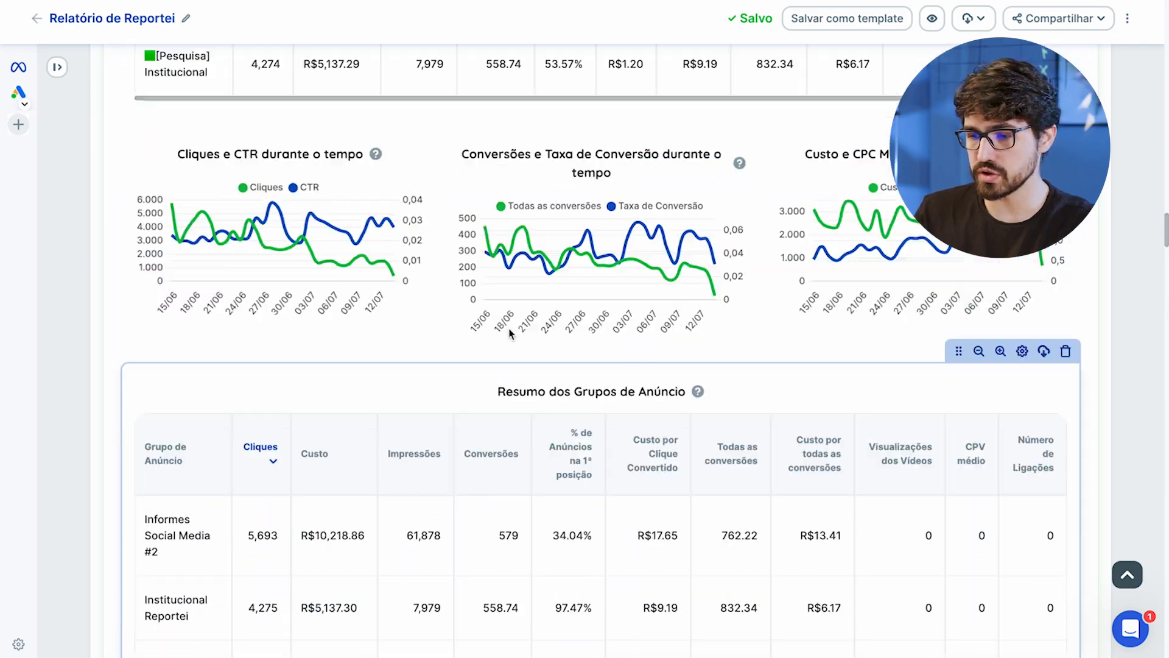
{"action": "scroll", "coordinate": [510, 334], "scroll_direction": "up", "scroll_amount": 13}
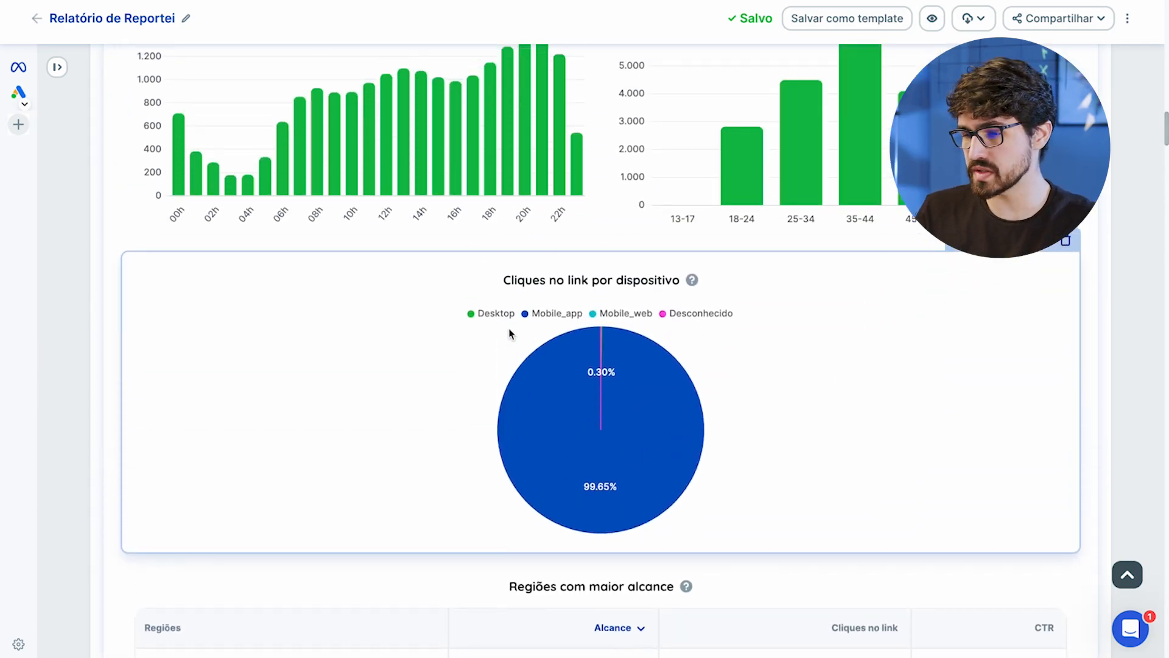
{"action": "scroll", "coordinate": [510, 334], "scroll_direction": "up", "scroll_amount": 3}
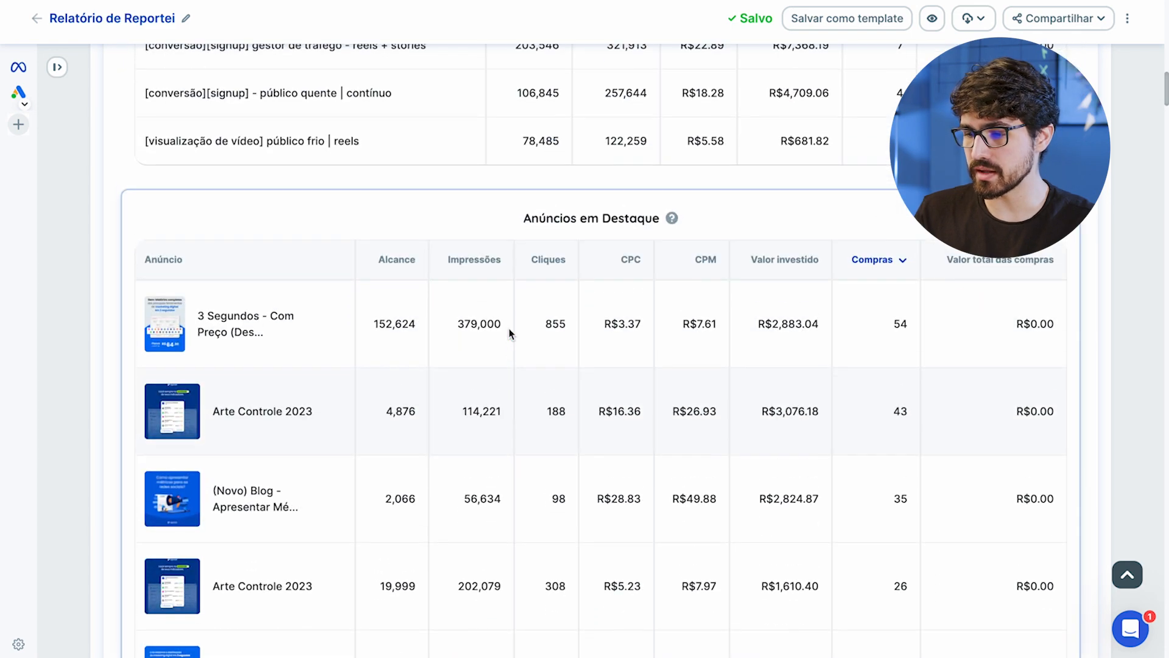
{"action": "scroll", "coordinate": [374, 443], "scroll_direction": "up", "scroll_amount": 5}
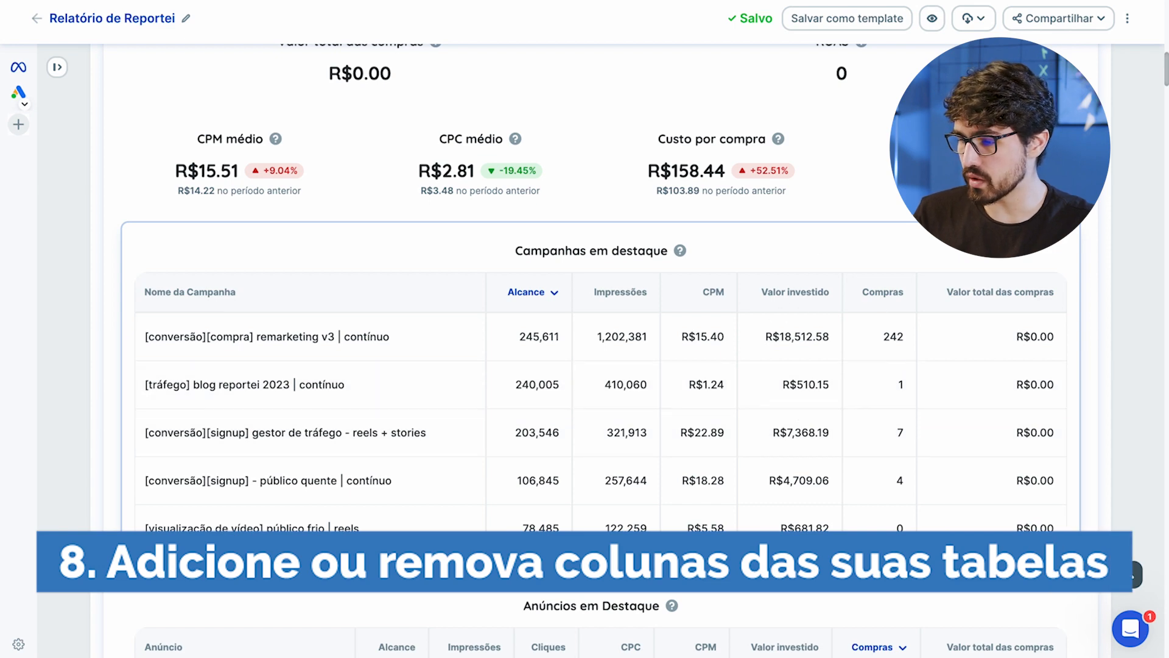
{"action": "left_click", "coordinate": [171, 437]}
{"action": "left_click", "coordinate": [196, 413]}
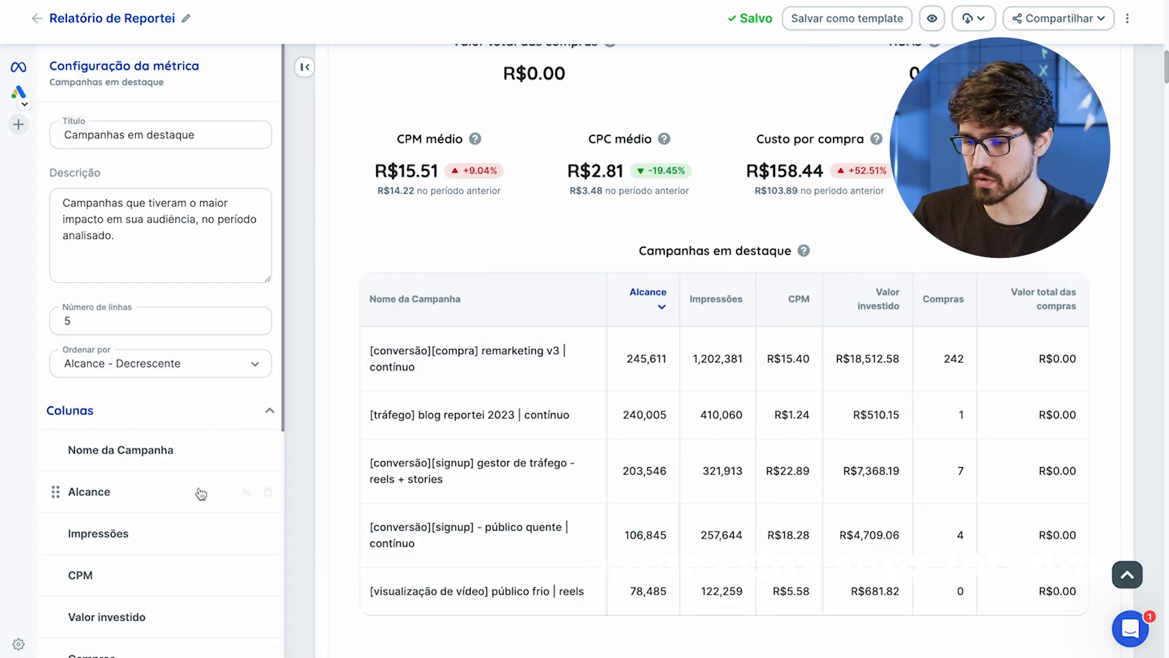
{"action": "scroll", "coordinate": [201, 488], "scroll_direction": "down", "scroll_amount": 3}
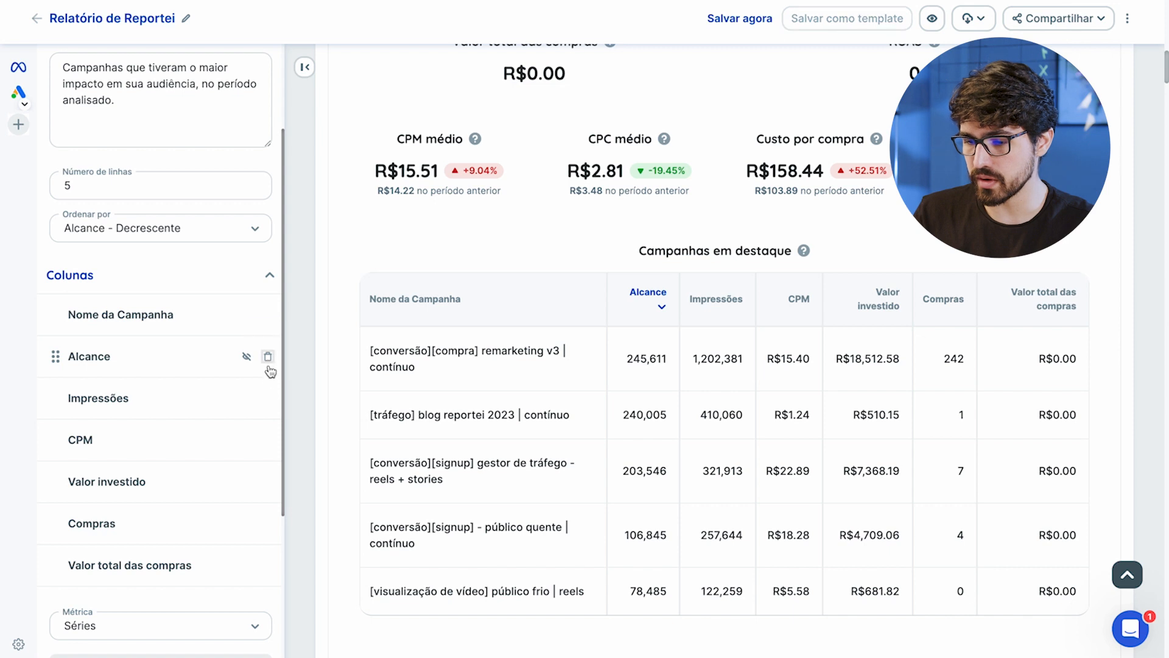
{"action": "left_click", "coordinate": [269, 390]}
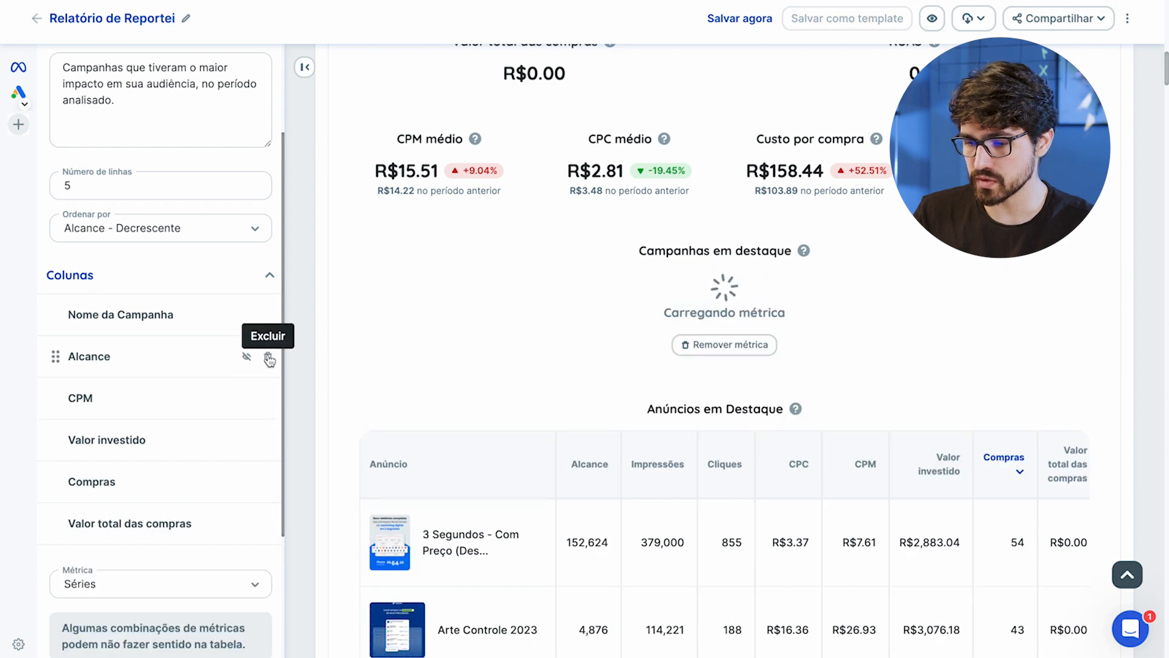
Browse the metrics available to add as columns to the Campanhas em destaque table, without selecting any
{"action": "scroll", "coordinate": [230, 424], "scroll_direction": "down", "scroll_amount": 2}
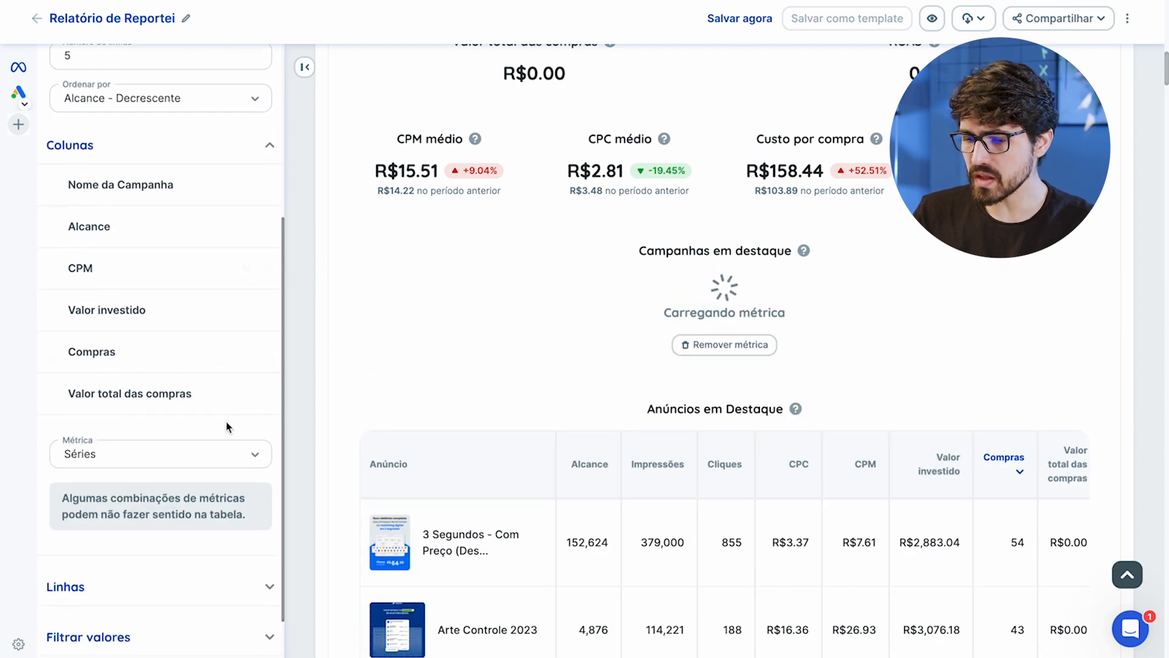
{"action": "left_click", "coordinate": [211, 462]}
{"action": "scroll", "coordinate": [180, 539], "scroll_direction": "down", "scroll_amount": 3}
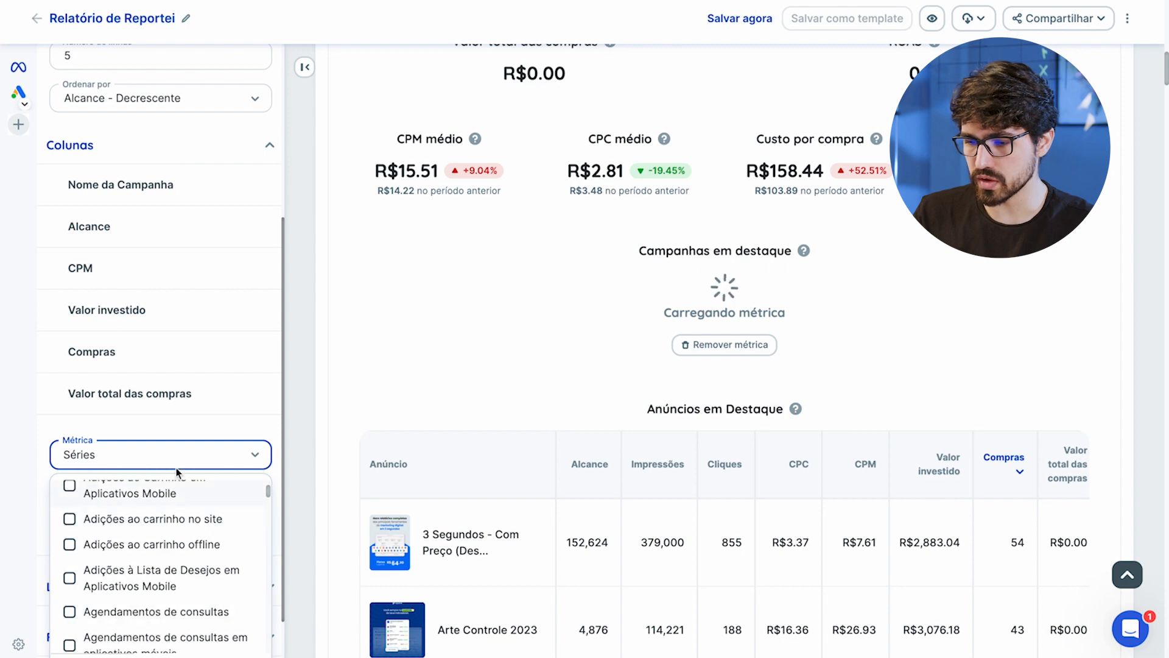
{"action": "left_click", "coordinate": [306, 67]}
{"action": "left_click", "coordinate": [562, 274]}
Collapse the table settings and review the Meta Ads summary metrics from Valor investido down to Campanhas em destaque
{"action": "scroll", "coordinate": [561, 268], "scroll_direction": "up", "scroll_amount": 7}
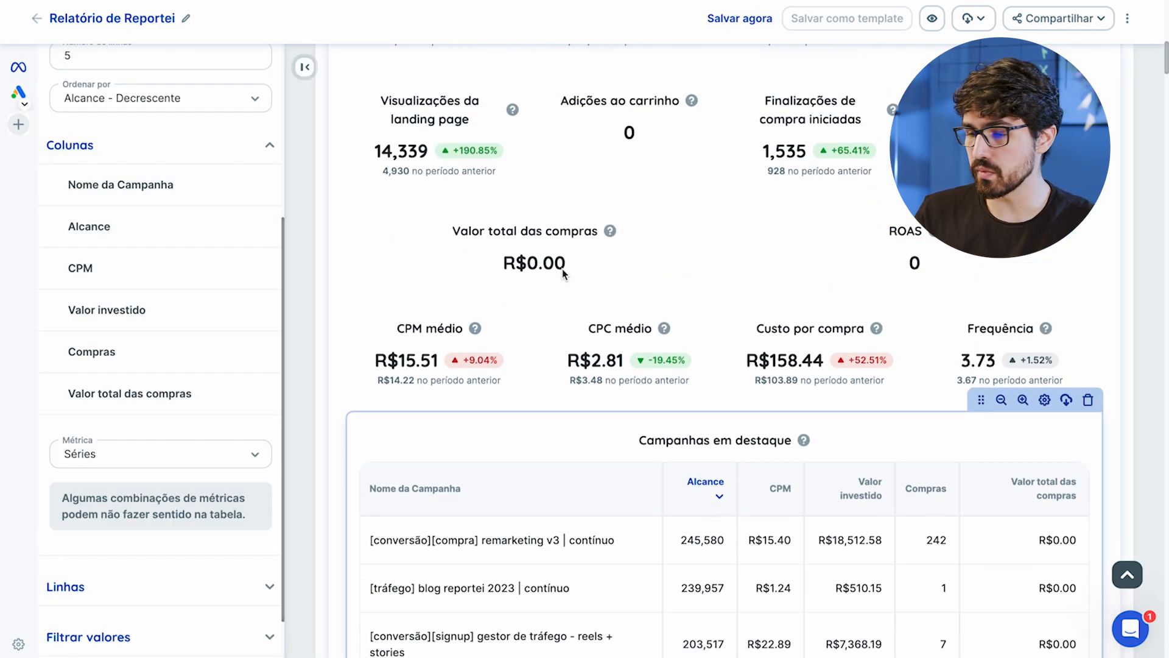
{"action": "left_click", "coordinate": [305, 67]}
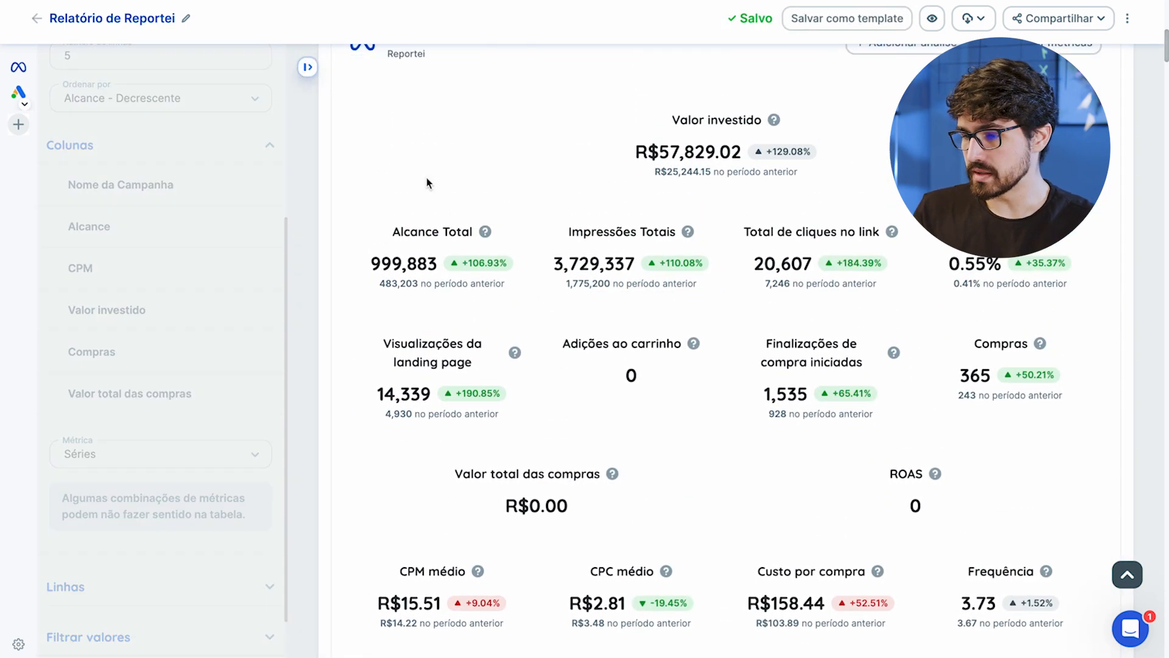
{"action": "scroll", "coordinate": [626, 296], "scroll_direction": "down", "scroll_amount": 1}
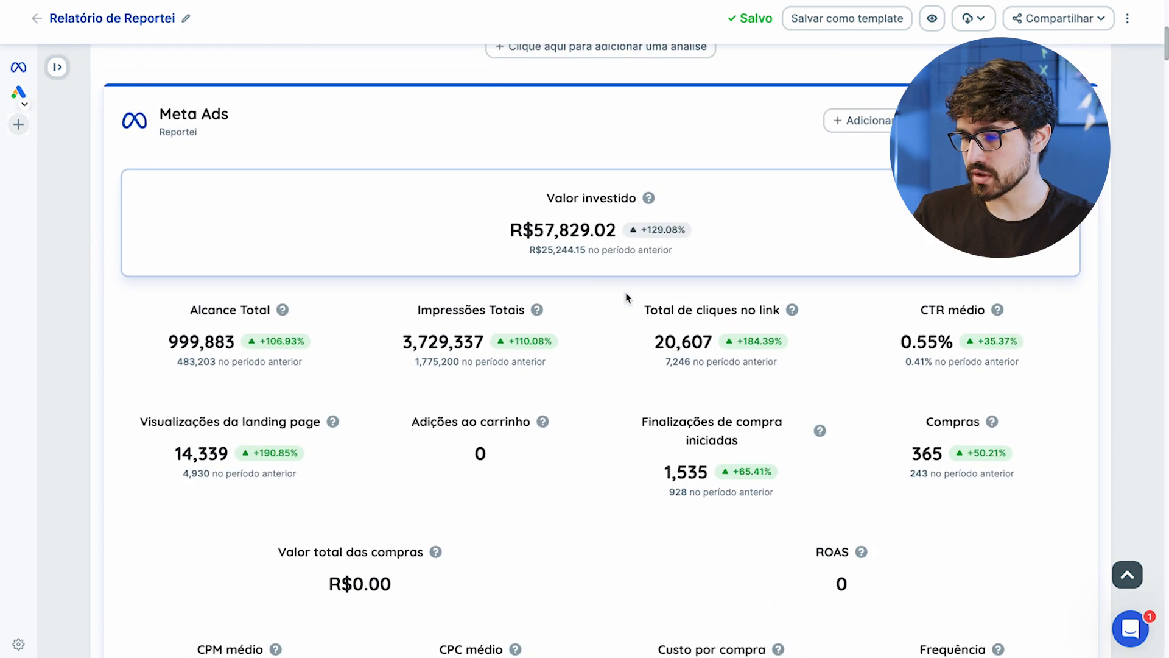
{"action": "scroll", "coordinate": [495, 307], "scroll_direction": "down", "scroll_amount": 2}
{"action": "scroll", "coordinate": [463, 304], "scroll_direction": "down", "scroll_amount": 2}
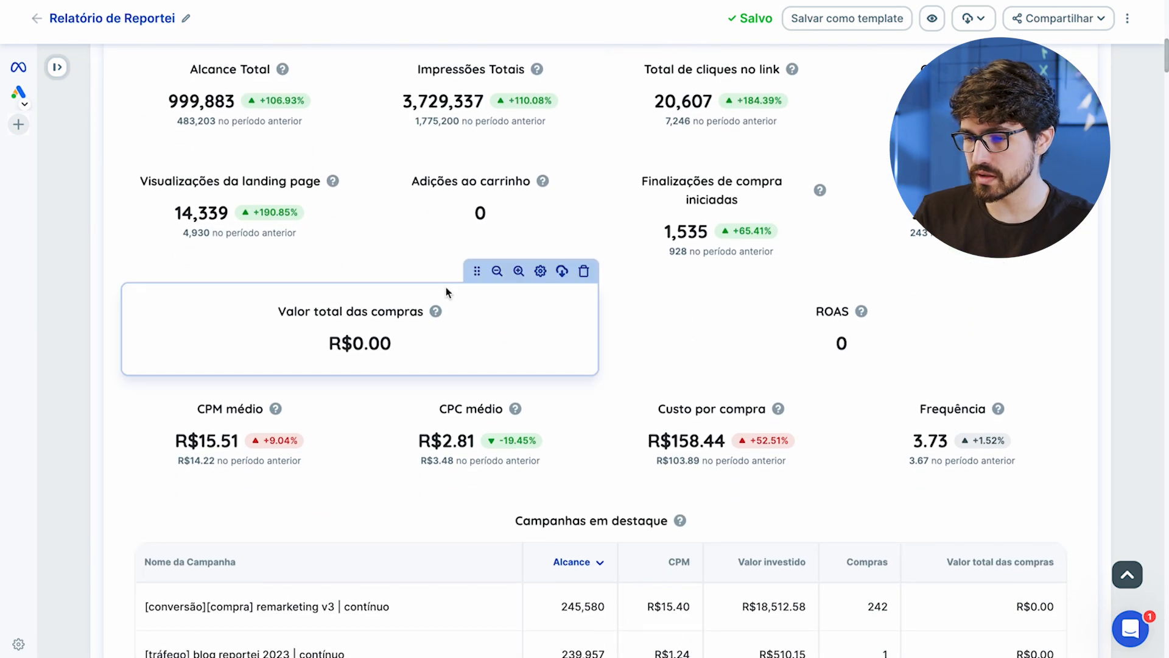
{"action": "scroll", "coordinate": [446, 287], "scroll_direction": "up", "scroll_amount": 2}
{"action": "scroll", "coordinate": [152, 268], "scroll_direction": "up", "scroll_amount": 1}
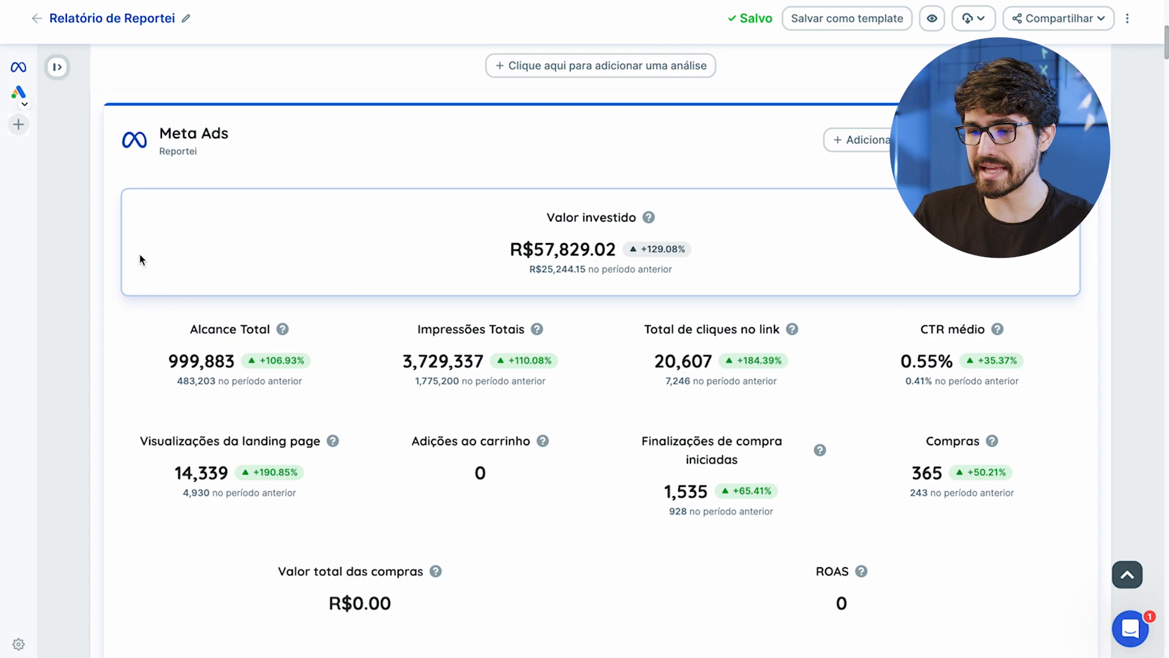
Add a custom chart below Valor investido in Meta Ads, titled "Valor investido ao longo do tempo", with Valor investido as its series
{"action": "left_click", "coordinate": [18, 67]}
{"action": "left_click_drag", "start_coordinate": [96, 234], "coordinate": [462, 290]}
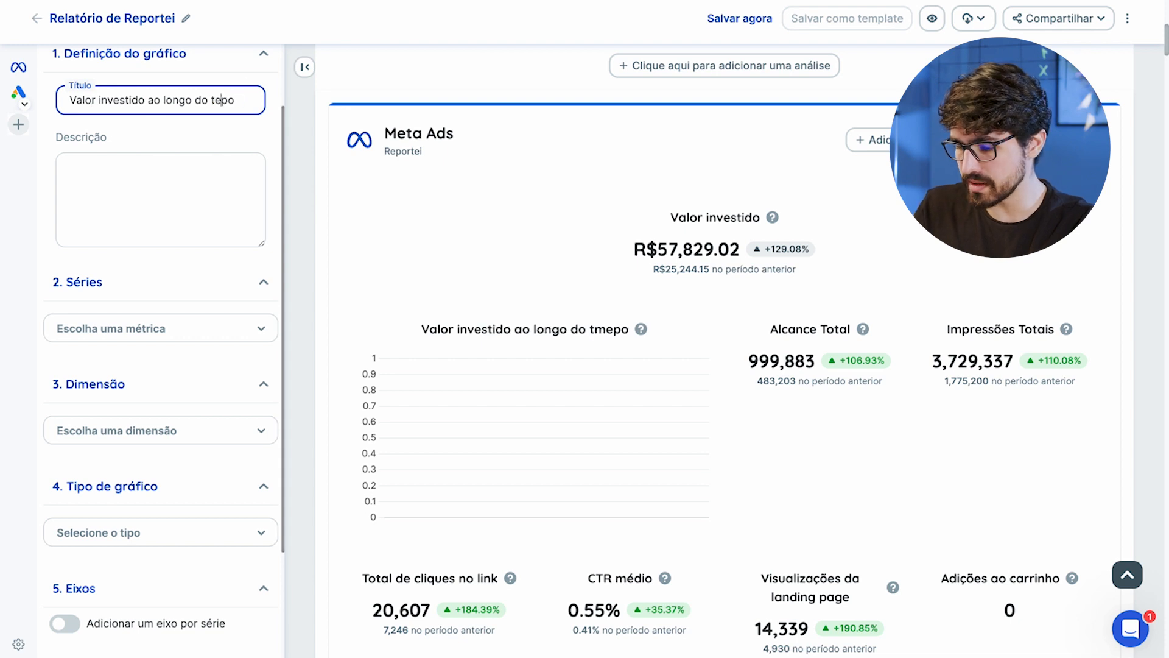
{"action": "scroll", "coordinate": [183, 183], "scroll_direction": "down", "scroll_amount": 1}
{"action": "left_click", "coordinate": [230, 310]}
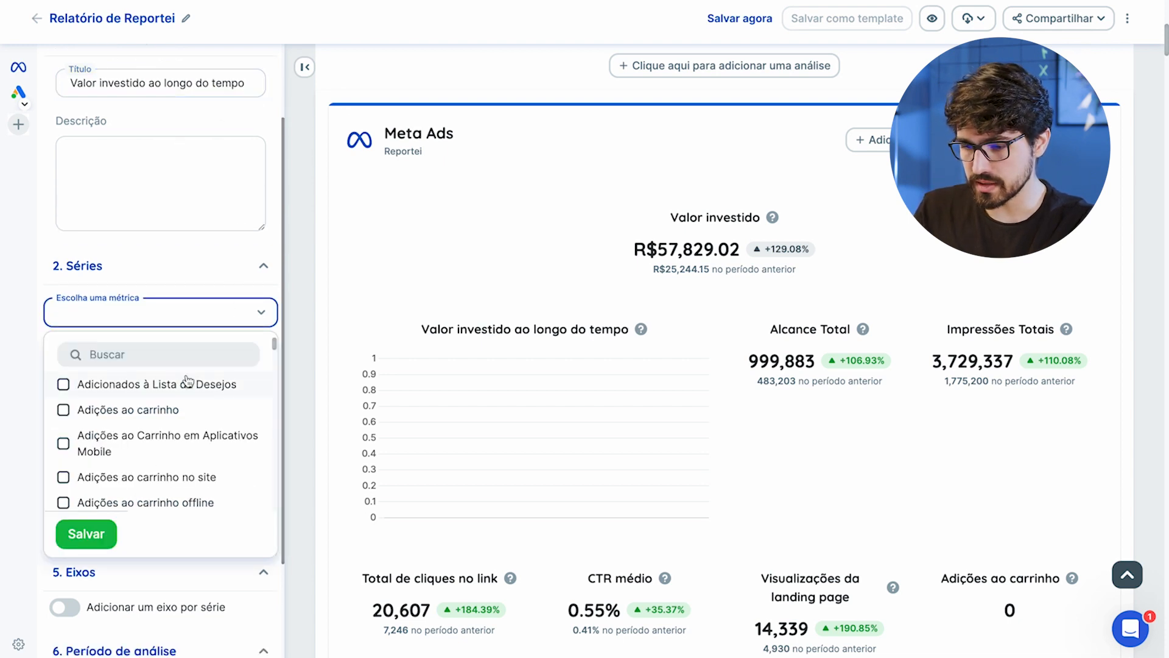
{"action": "type", "text": "valo"}
{"action": "left_click", "coordinate": [63, 383]}
{"action": "left_click", "coordinate": [86, 445]}
Set the new chart's dimension to Data
{"action": "scroll", "coordinate": [139, 371], "scroll_direction": "down", "scroll_amount": 2}
{"action": "left_click", "coordinate": [139, 371]}
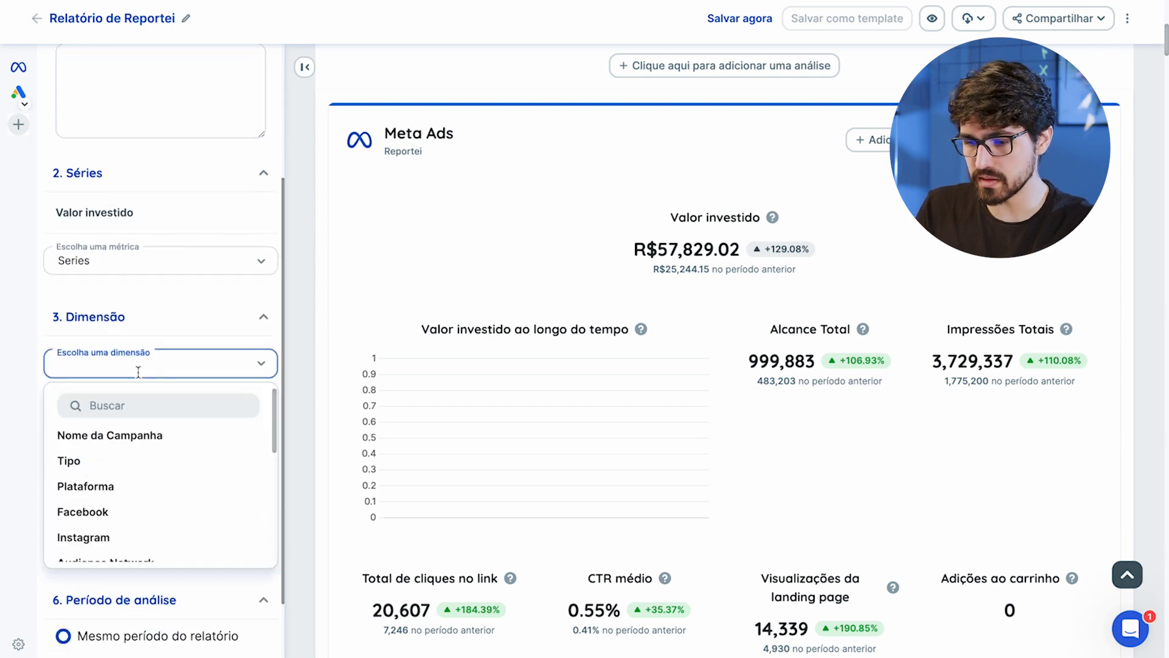
{"action": "left_click", "coordinate": [135, 406]}
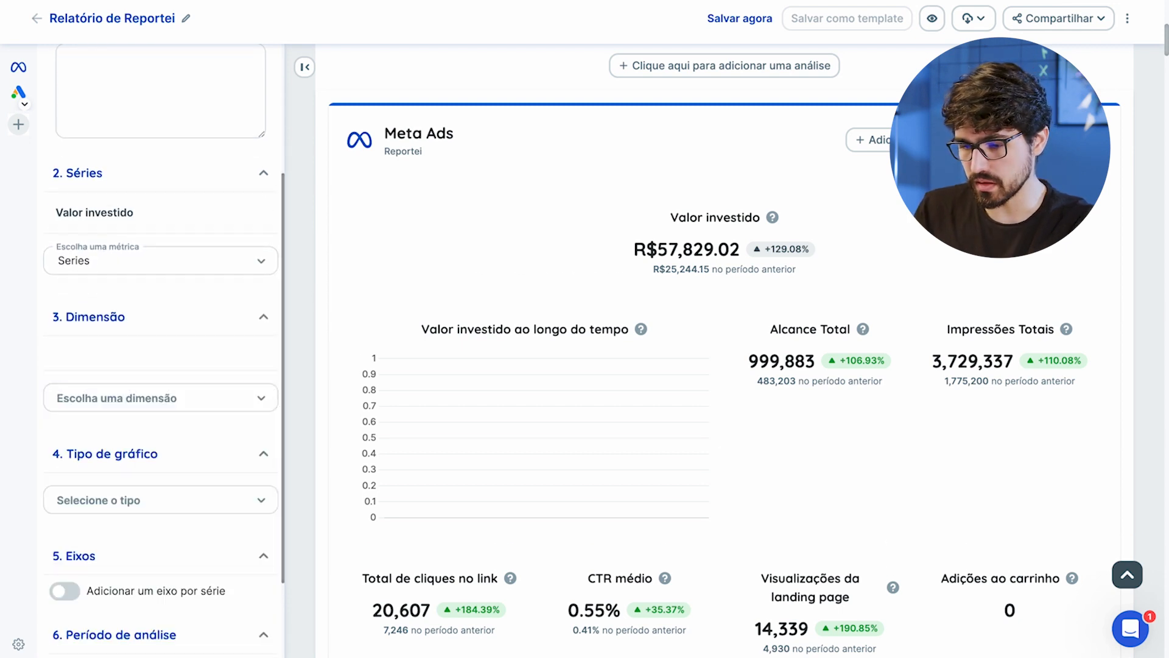
{"action": "left_click", "coordinate": [132, 399]}
{"action": "type", "text": "d"}
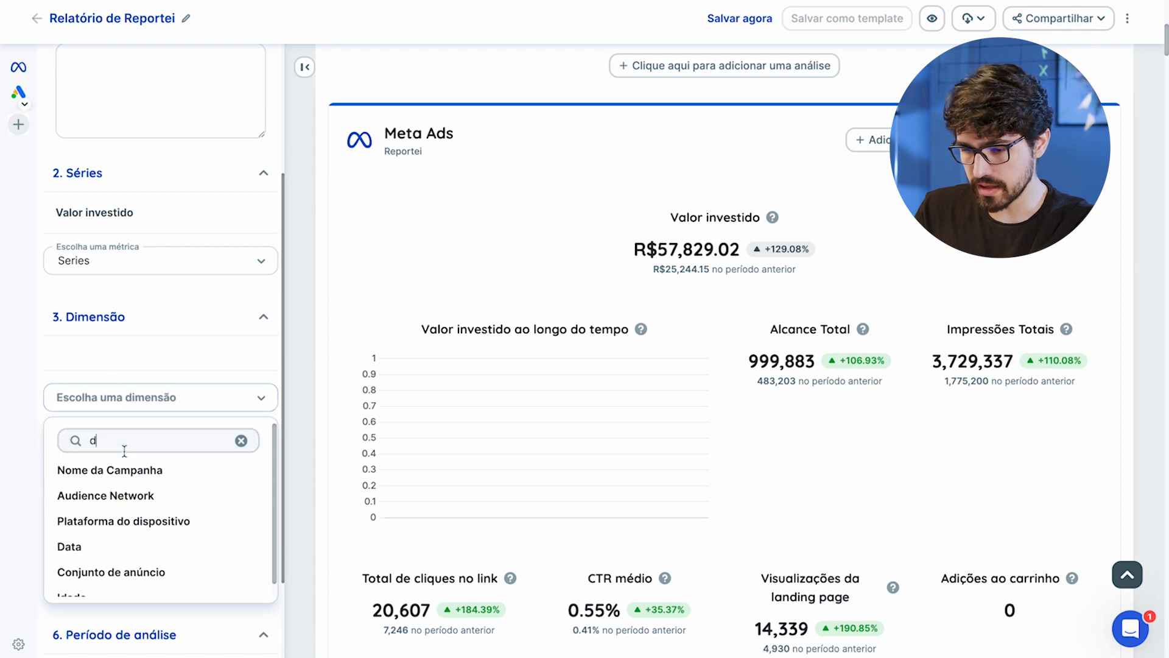
{"action": "type", "text": "a"}
{"action": "left_click", "coordinate": [89, 494]}
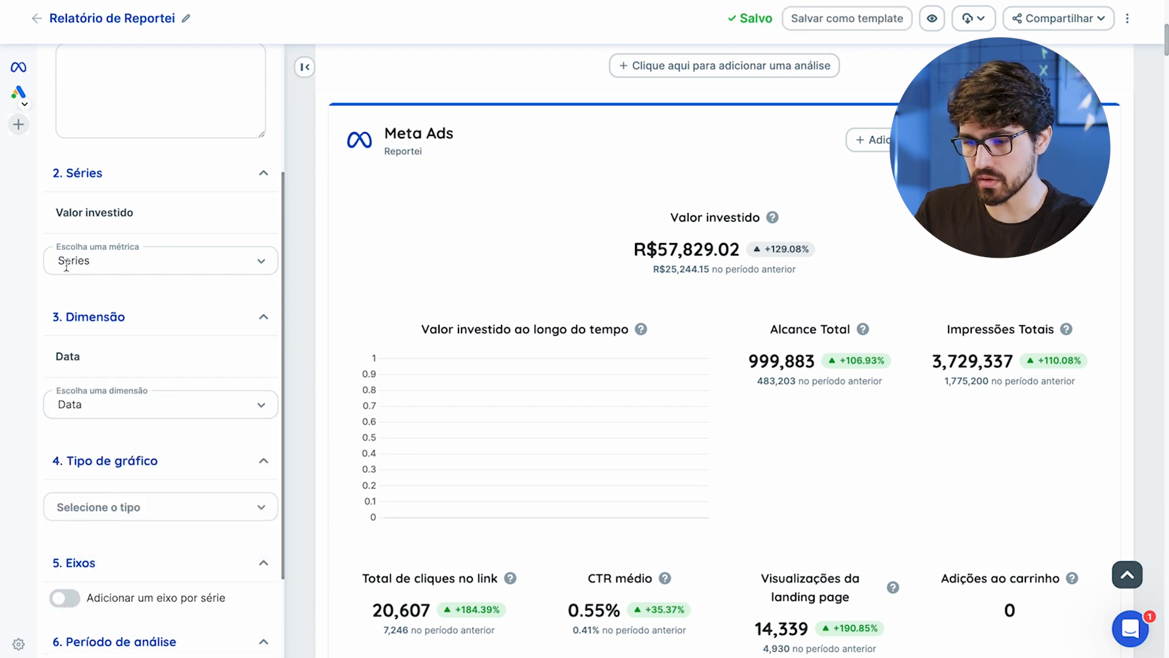
Set the chart type to Linha and generate the chart for the same period as the report
{"action": "scroll", "coordinate": [90, 355], "scroll_direction": "down", "scroll_amount": 2}
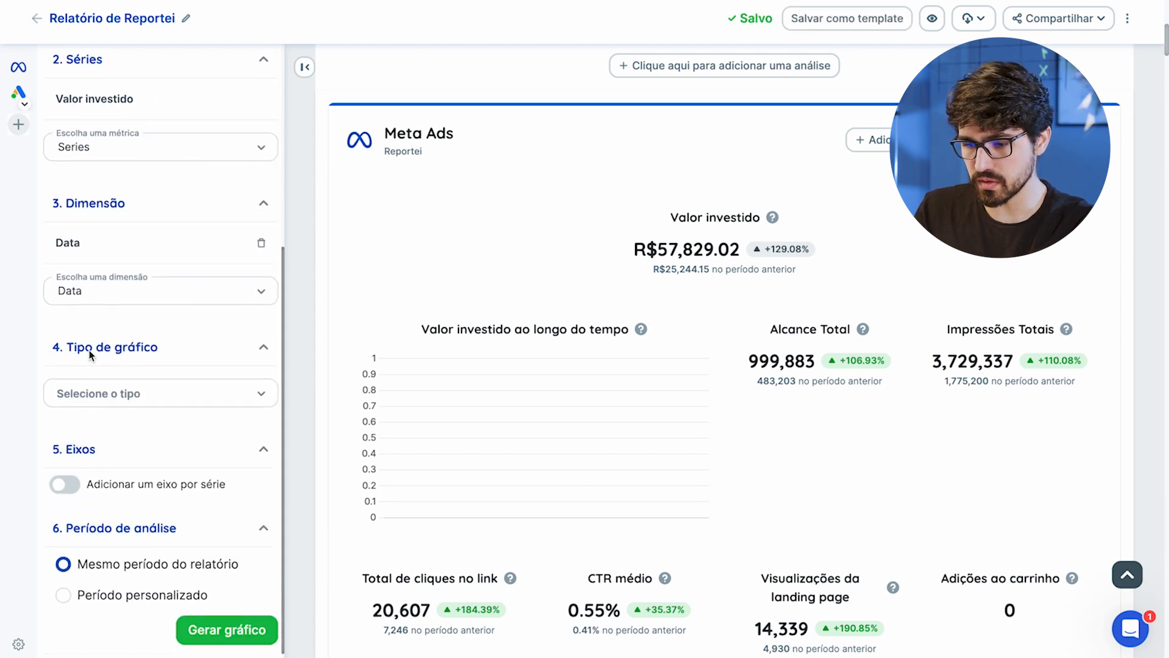
{"action": "left_click", "coordinate": [105, 393]}
{"action": "left_click", "coordinate": [92, 459]}
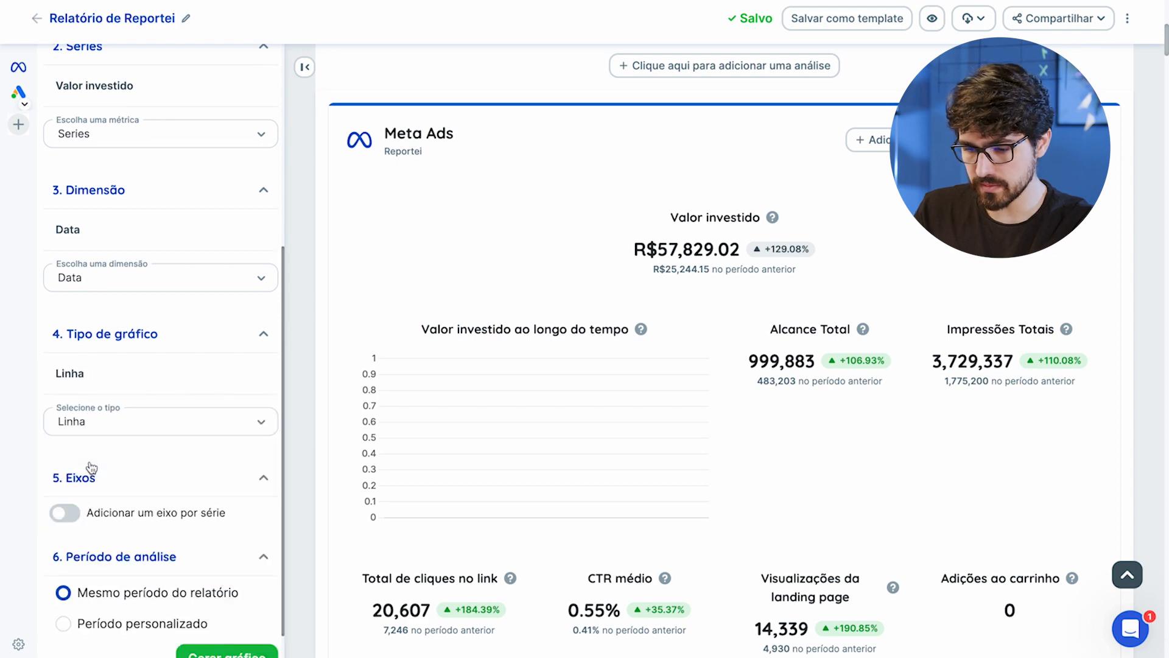
{"action": "scroll", "coordinate": [91, 467], "scroll_direction": "down", "scroll_amount": 1}
{"action": "left_click", "coordinate": [241, 620]}
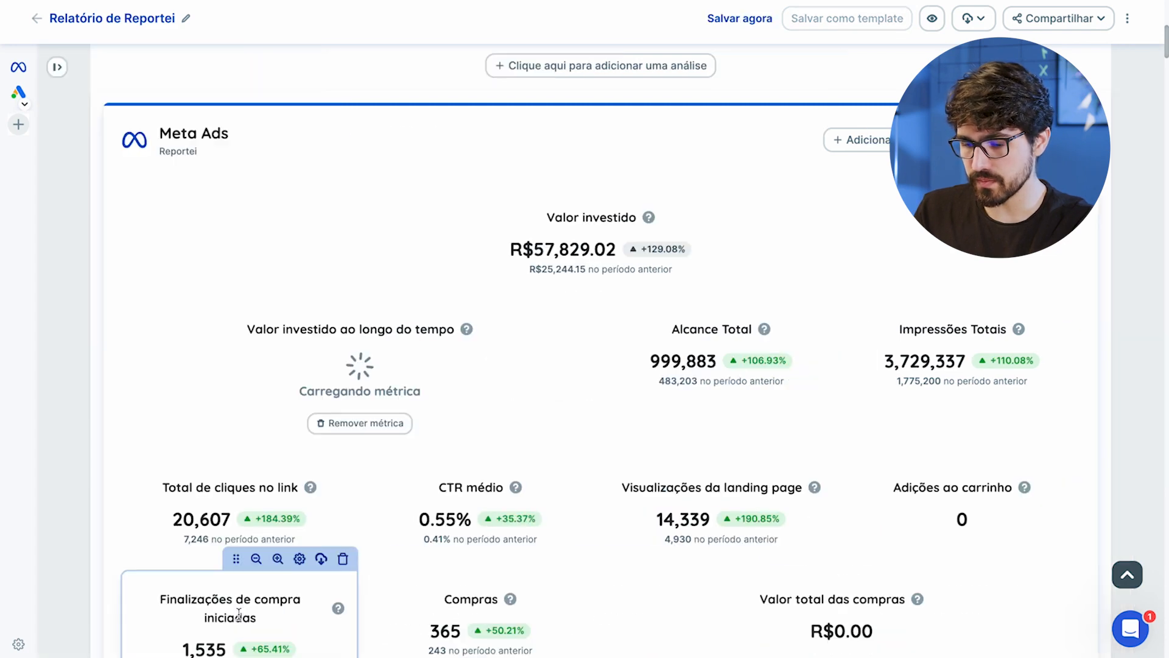
{"action": "scroll", "coordinate": [478, 456], "scroll_direction": "down", "scroll_amount": 2}
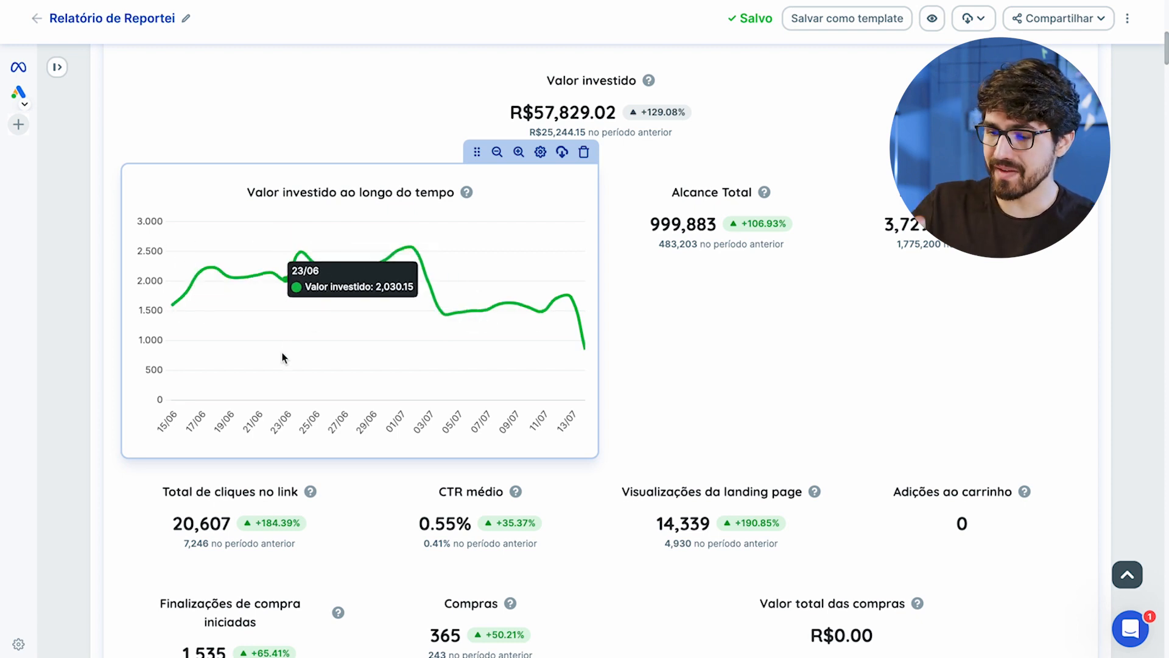
Give the Valor investido ao longo do tempo chart a custom analysis period of Últimos 3 meses and close its settings
{"action": "left_click", "coordinate": [540, 152]}
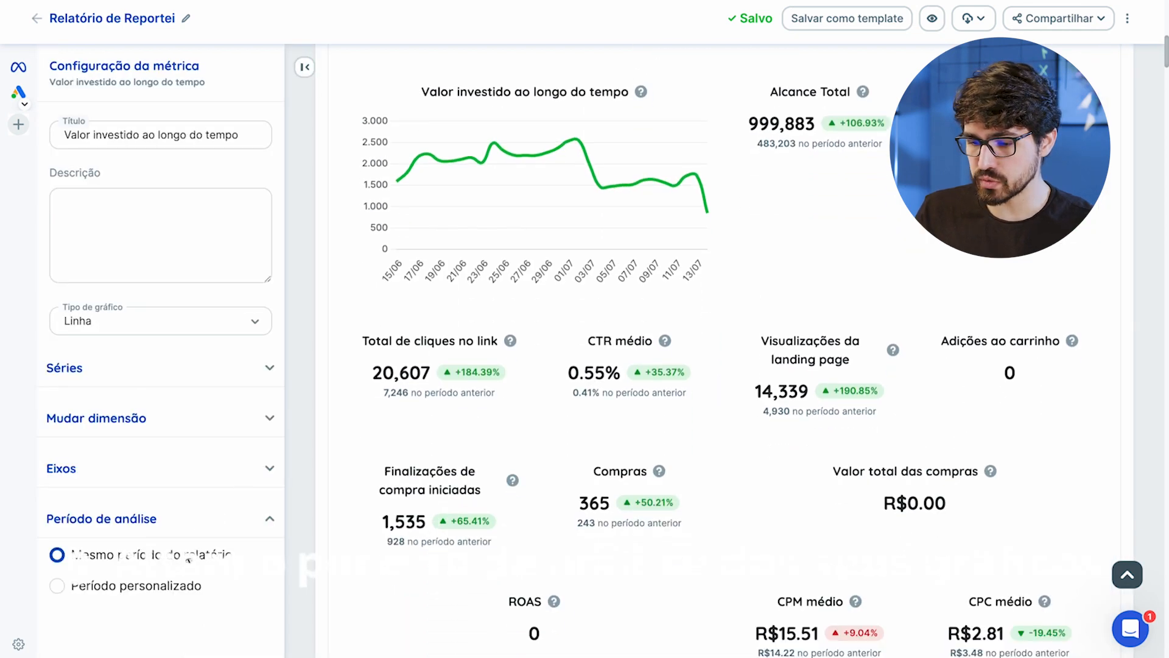
{"action": "left_click", "coordinate": [92, 585]}
{"action": "scroll", "coordinate": [151, 609], "scroll_direction": "down", "scroll_amount": 2}
{"action": "left_click", "coordinate": [152, 610]}
{"action": "scroll", "coordinate": [152, 609], "scroll_direction": "down", "scroll_amount": 2}
{"action": "left_click", "coordinate": [146, 517]}
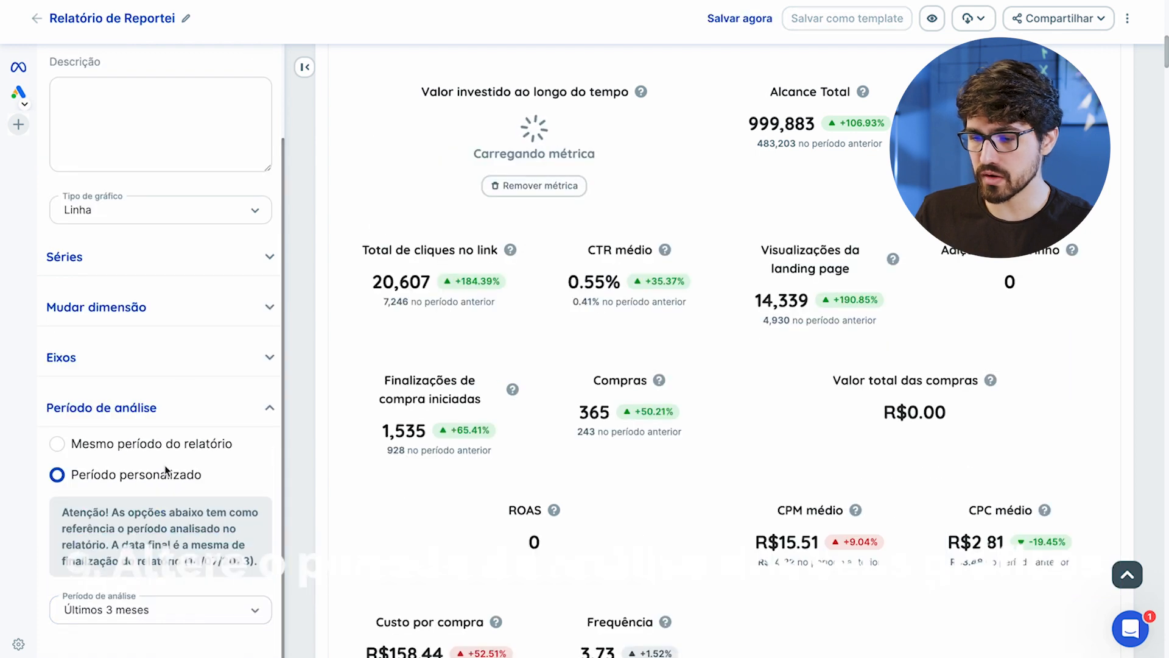
{"action": "left_click", "coordinate": [307, 68]}
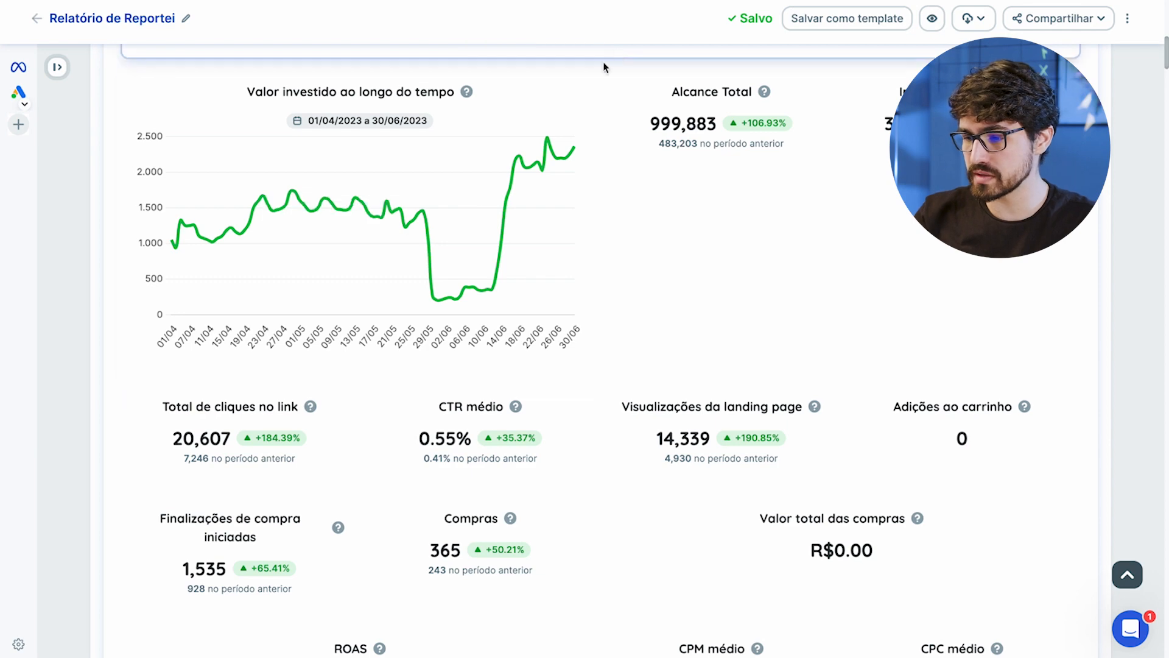
Add Compras as a second series to the Valor investido ao longo do tempo chart
{"action": "left_click", "coordinate": [540, 51]}
{"action": "scroll", "coordinate": [119, 274], "scroll_direction": "up", "scroll_amount": 2}
{"action": "left_click", "coordinate": [129, 367]}
{"action": "left_click", "coordinate": [122, 470]}
{"action": "scroll", "coordinate": [140, 426], "scroll_direction": "down", "scroll_amount": 2}
{"action": "type", "text": "con"}
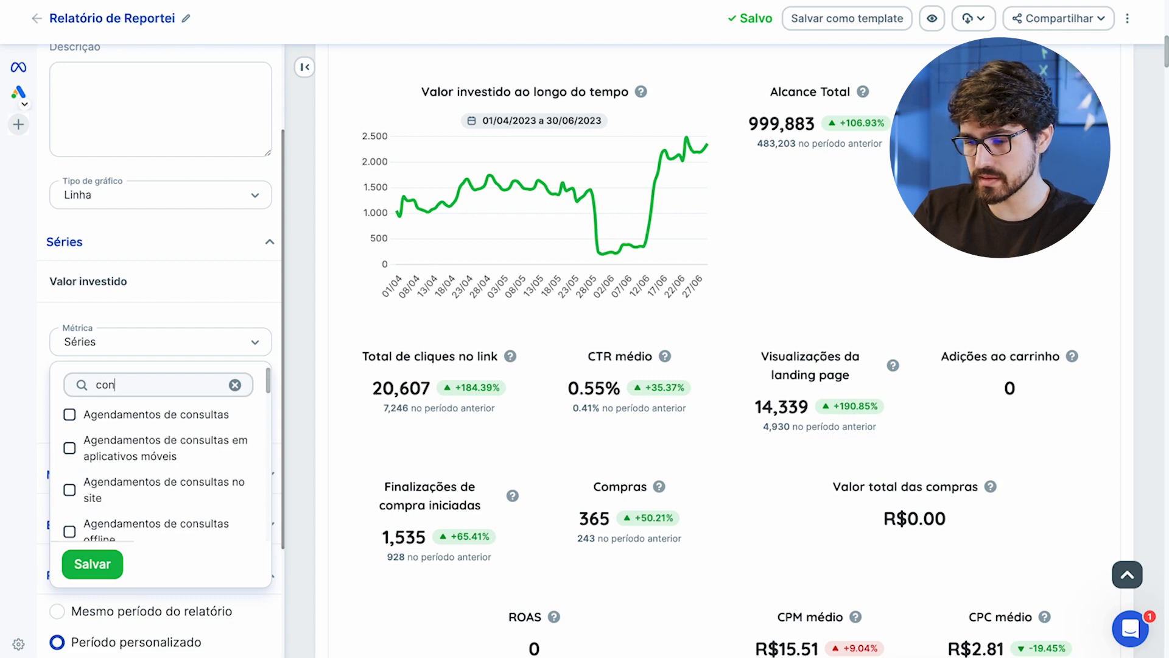
{"action": "type", "text": "vercompr"}
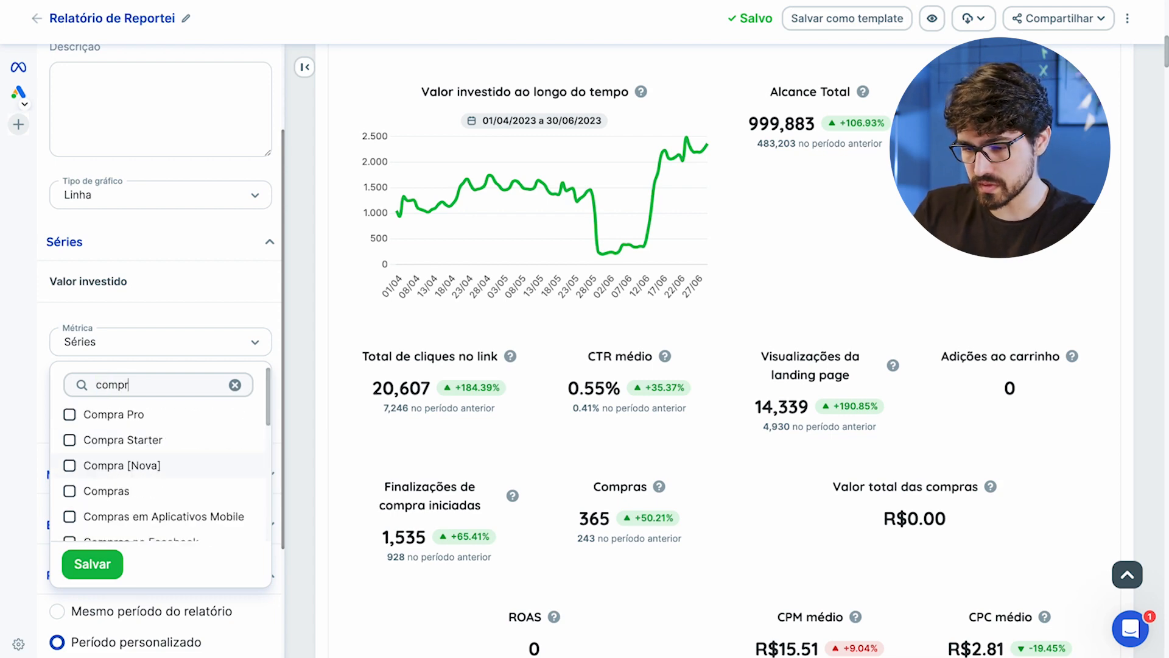
{"action": "left_click", "coordinate": [71, 491]}
{"action": "left_click", "coordinate": [94, 565]}
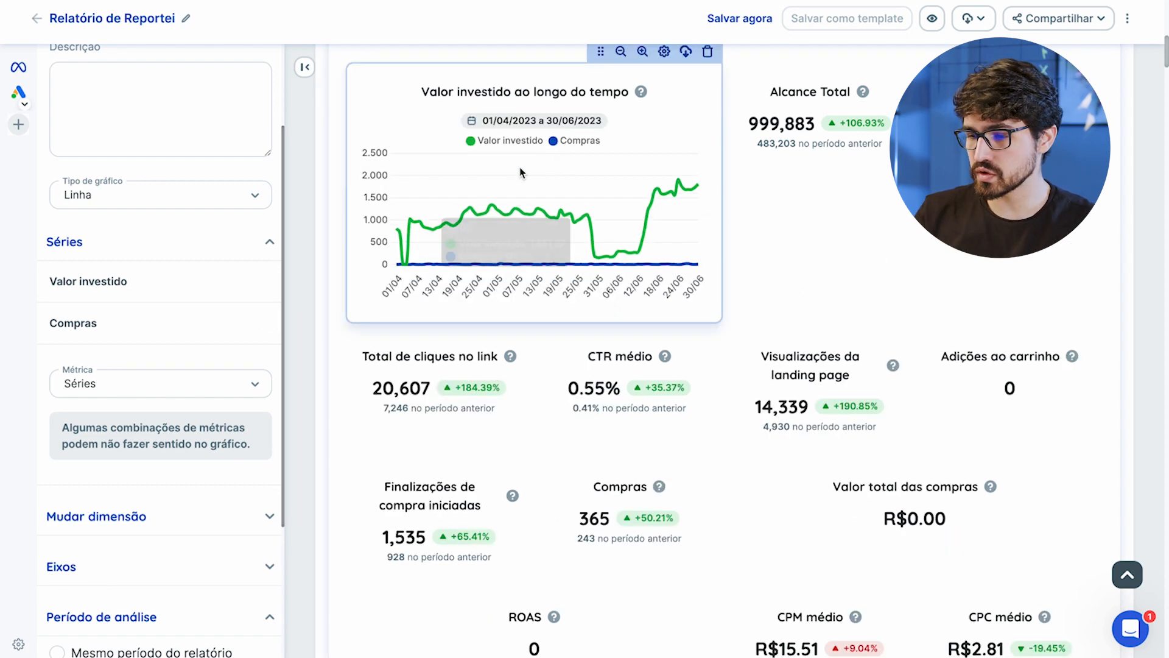
Enable a separate axis for each series in the chart and close its settings
{"action": "scroll", "coordinate": [89, 432], "scroll_direction": "down", "scroll_amount": 3}
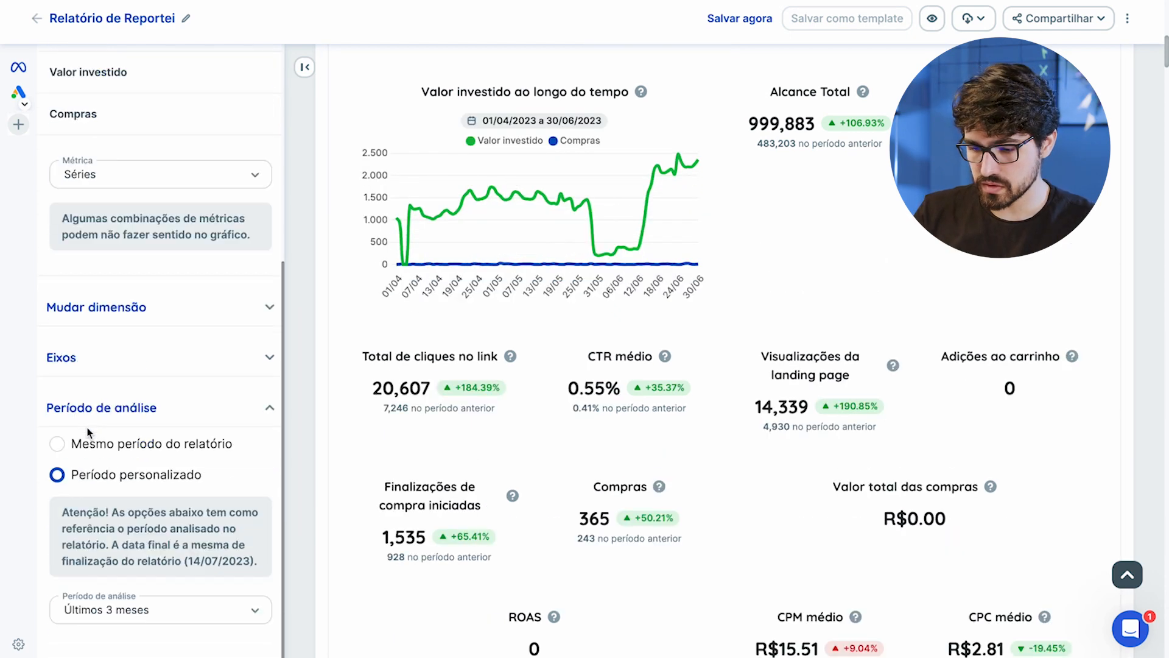
{"action": "left_click", "coordinate": [261, 346]}
{"action": "left_click", "coordinate": [55, 396]}
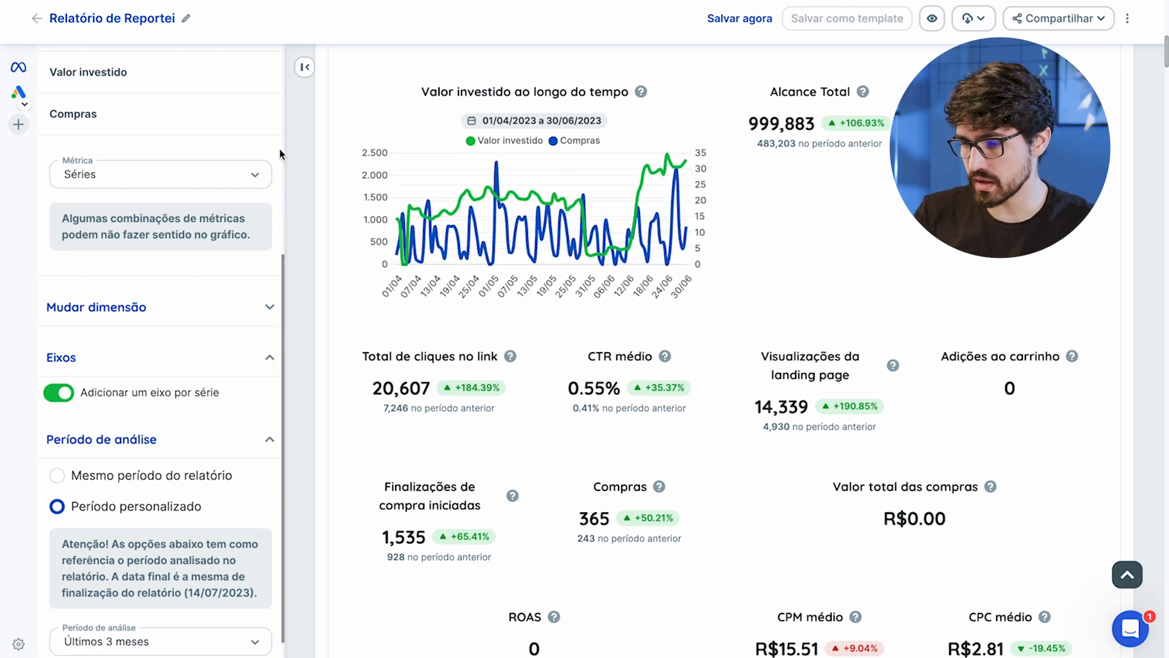
{"action": "left_click", "coordinate": [304, 67]}
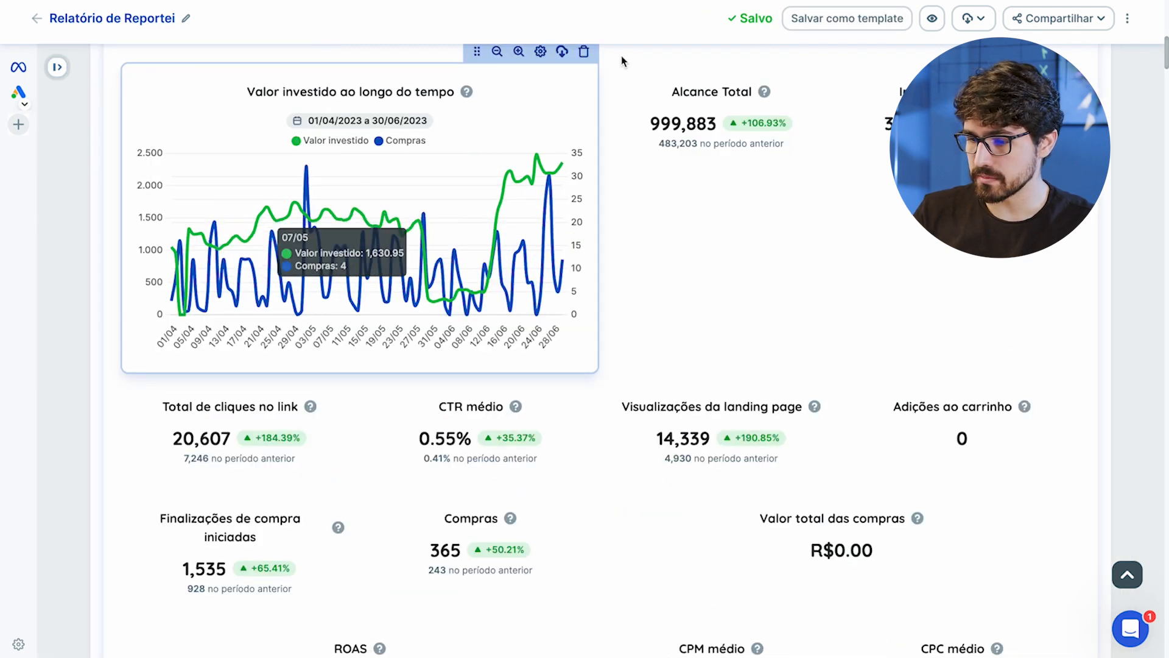
Enlarge the Valor investido ao longo do tempo chart by one size
{"action": "left_click", "coordinate": [519, 51]}
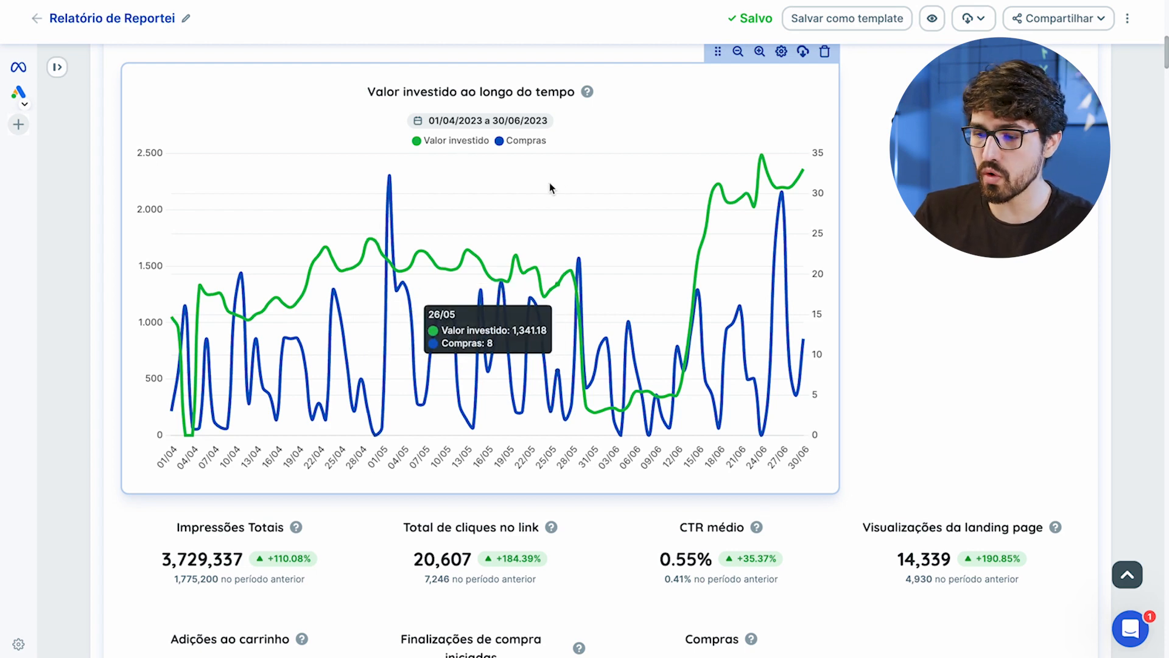
{"action": "scroll", "coordinate": [641, 298], "scroll_direction": "up", "scroll_amount": 1}
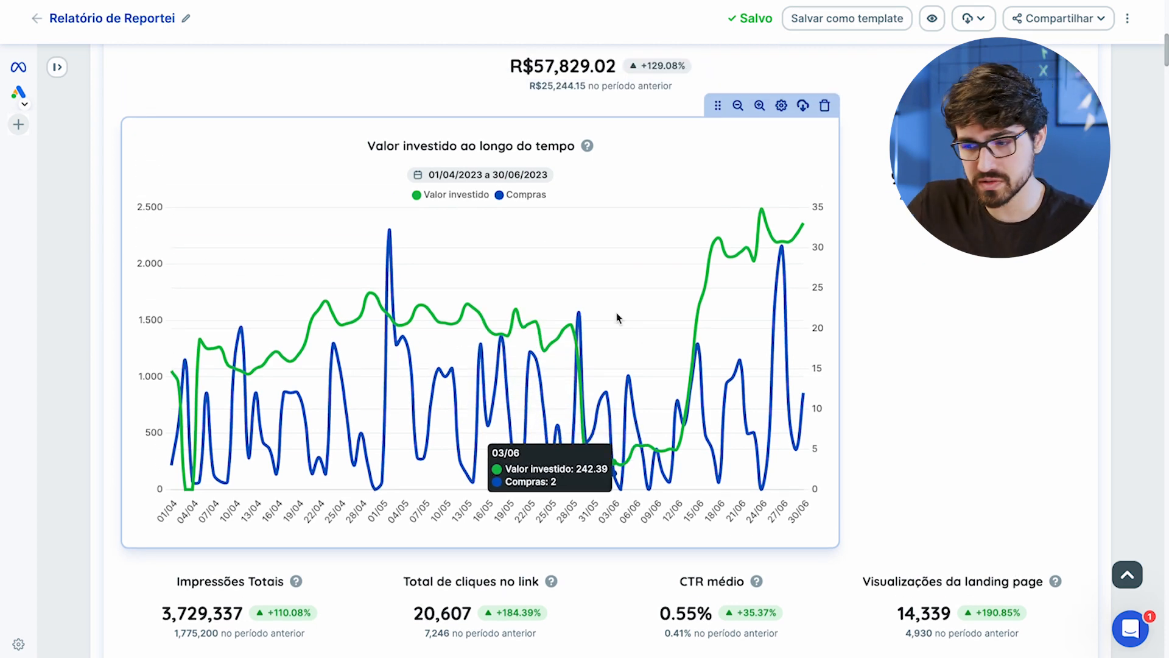
{"action": "scroll", "coordinate": [616, 312], "scroll_direction": "up", "scroll_amount": 2}
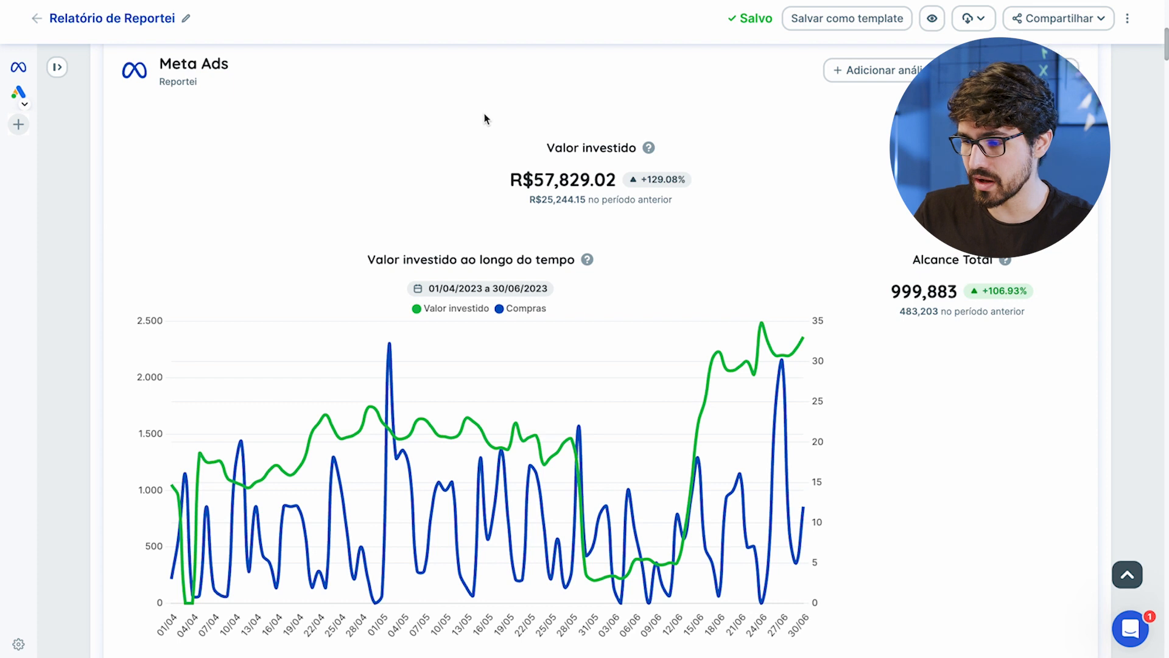
Add an analysis at the top of the Meta Ads section with the placeholder text "asda asreasdas asa eas" and save it
{"action": "left_click", "coordinate": [872, 76]}
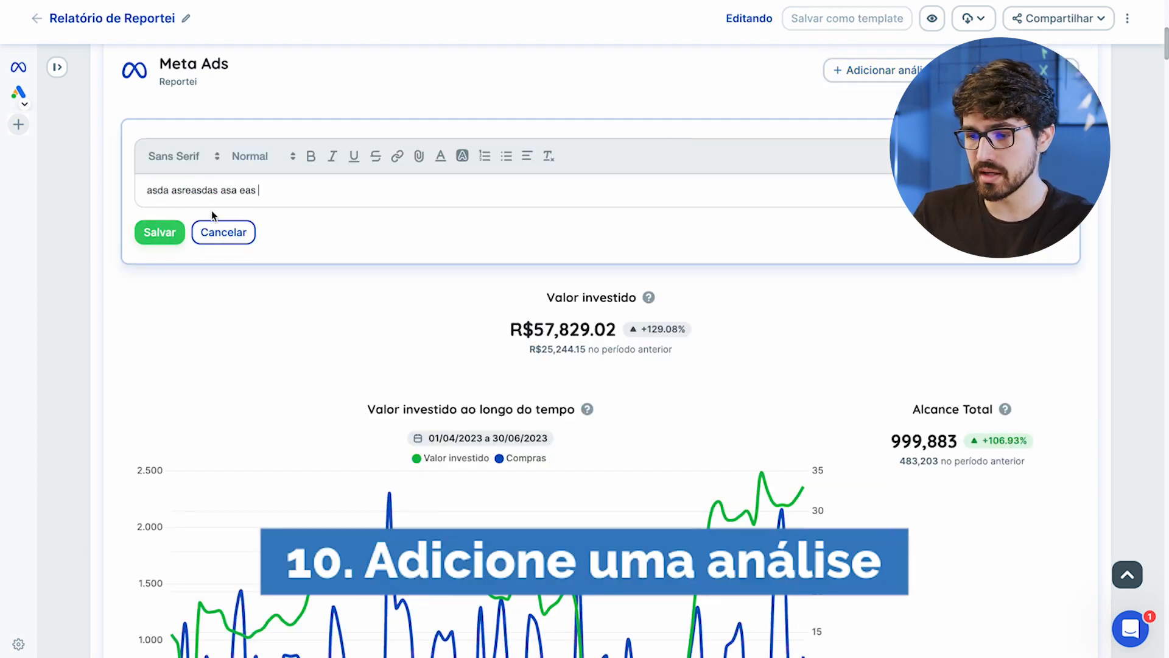
{"action": "triple_click", "coordinate": [268, 188]}
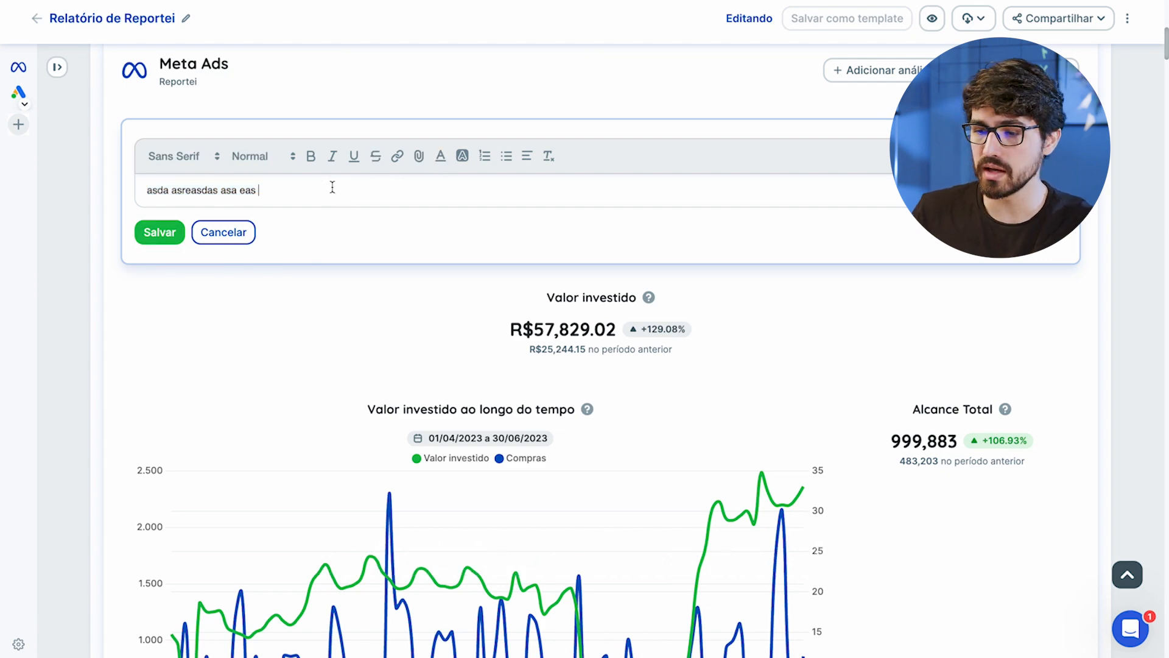
{"action": "left_click", "coordinate": [160, 232]}
Leave the report for the project list, open the Reportei project and start its first milestone in Linha do tempo
{"action": "scroll", "coordinate": [280, 235], "scroll_direction": "up", "scroll_amount": 10}
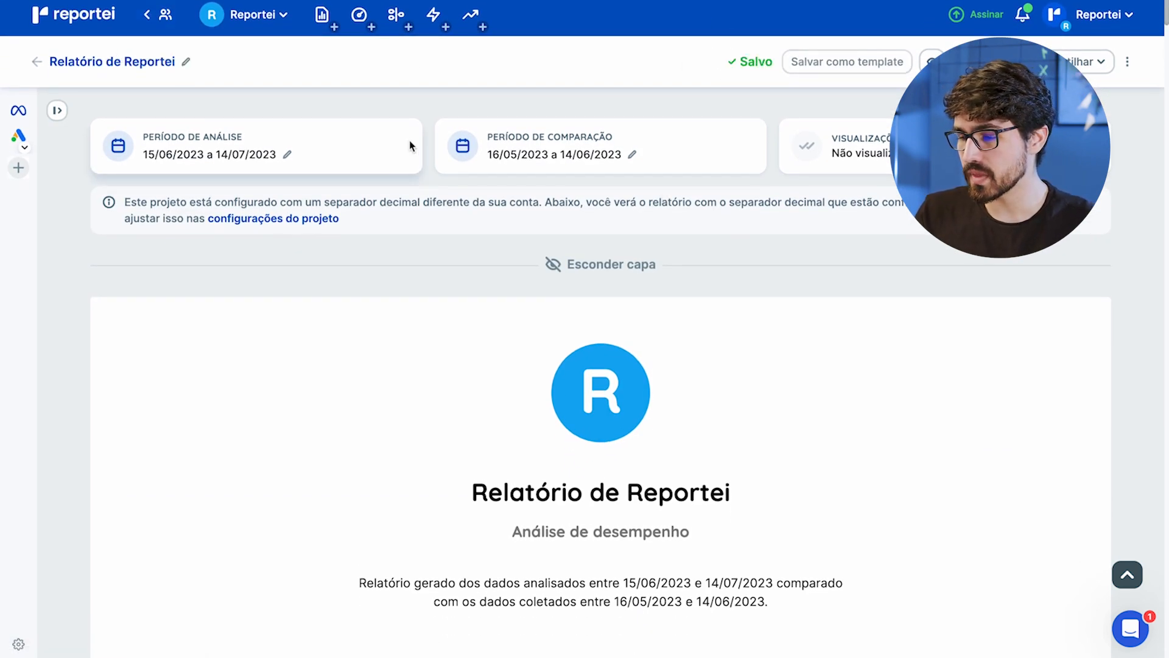
{"action": "left_click", "coordinate": [160, 24]}
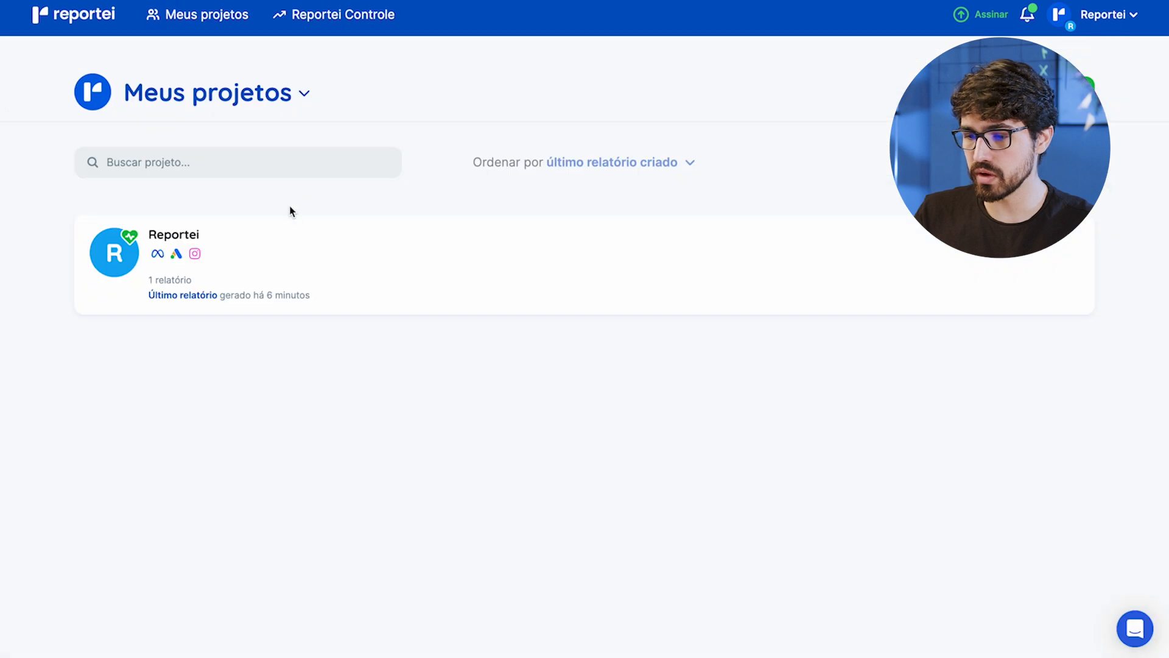
{"action": "left_click", "coordinate": [280, 246]}
{"action": "scroll", "coordinate": [280, 246], "scroll_direction": "down", "scroll_amount": 3}
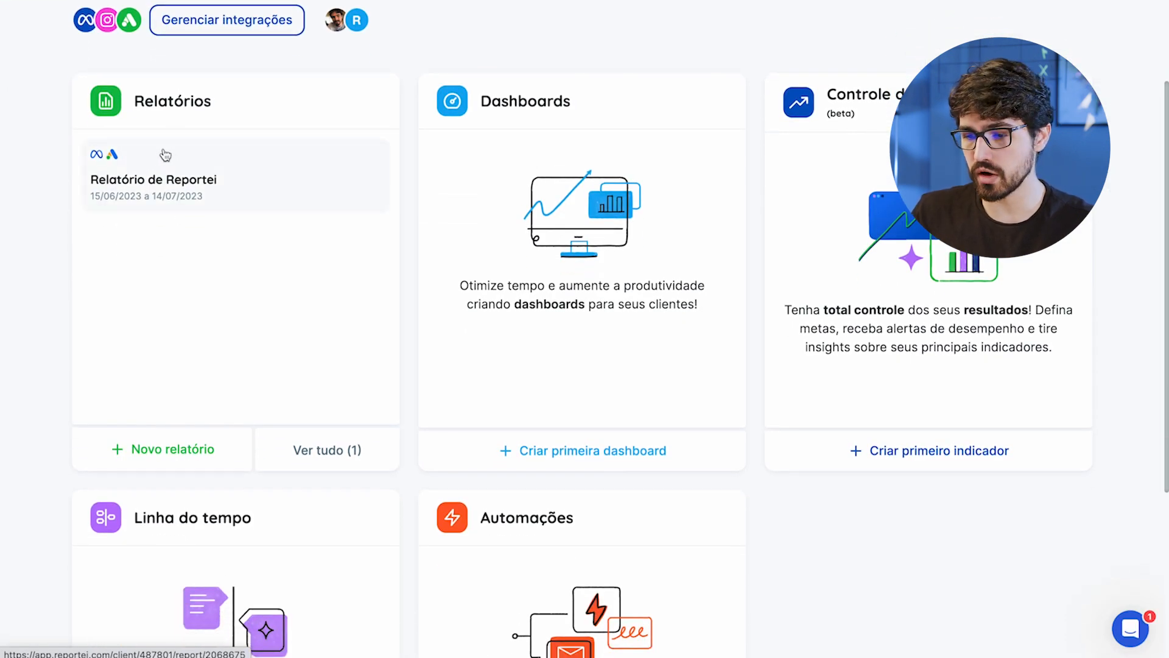
{"action": "scroll", "coordinate": [170, 157], "scroll_direction": "down", "scroll_amount": 5}
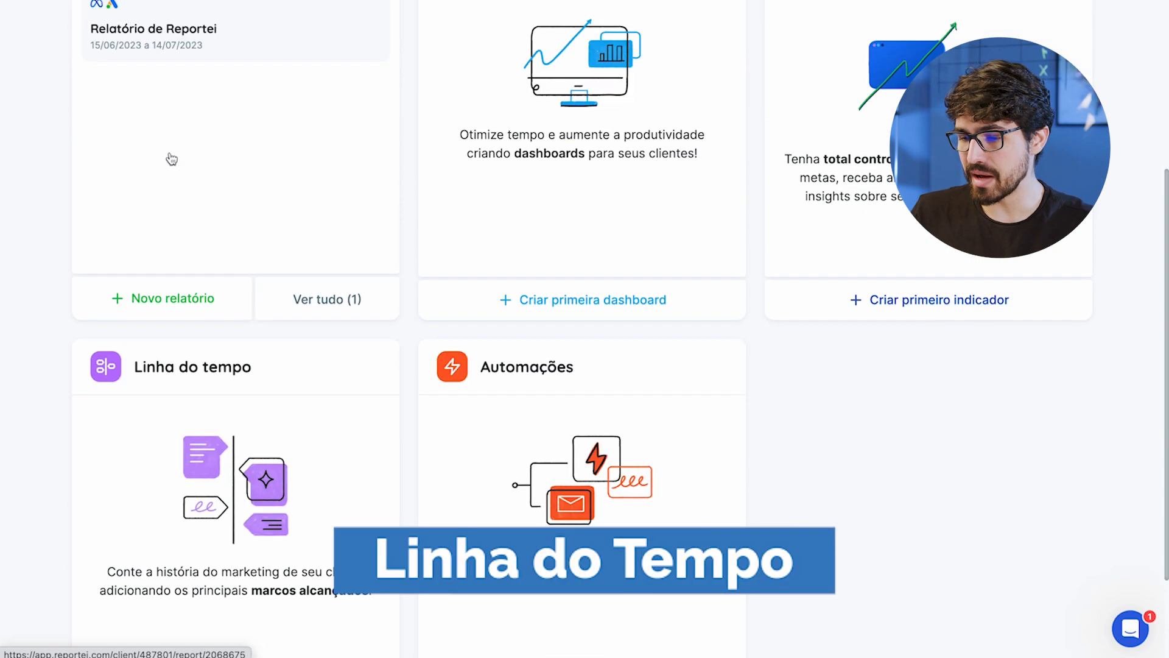
{"action": "left_click", "coordinate": [194, 573]}
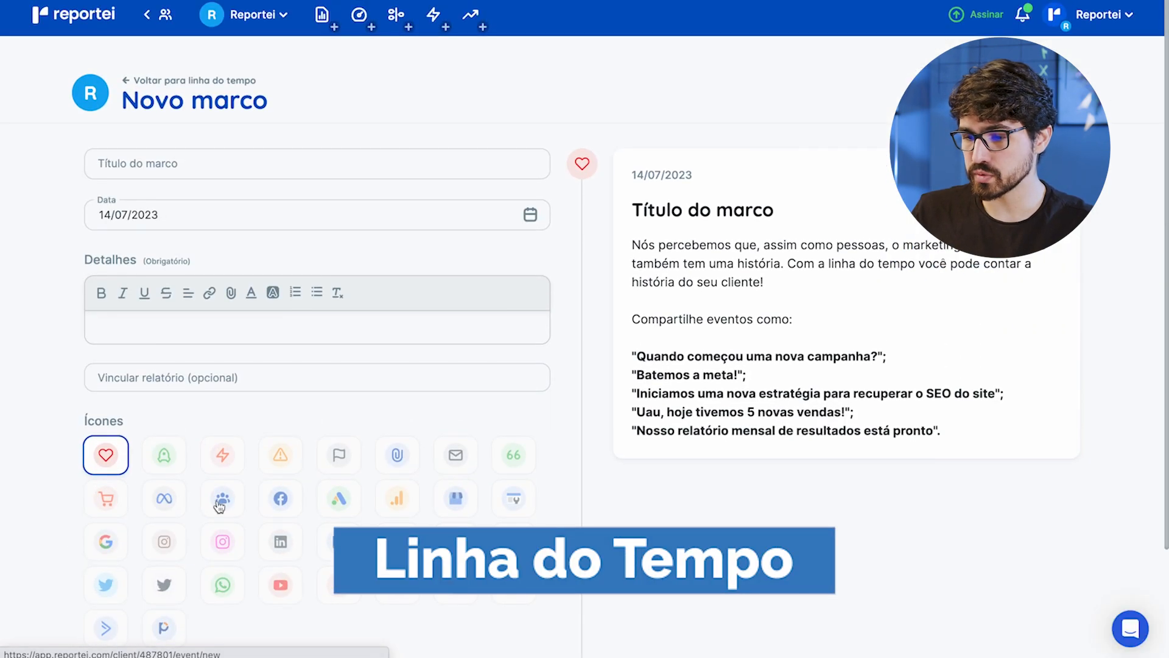
Title the new milestone "Primeira Reunião!" and set its date to 01/07/2023
{"action": "left_click", "coordinate": [331, 159]}
{"action": "type", "text": "Primeira Reunião!"}
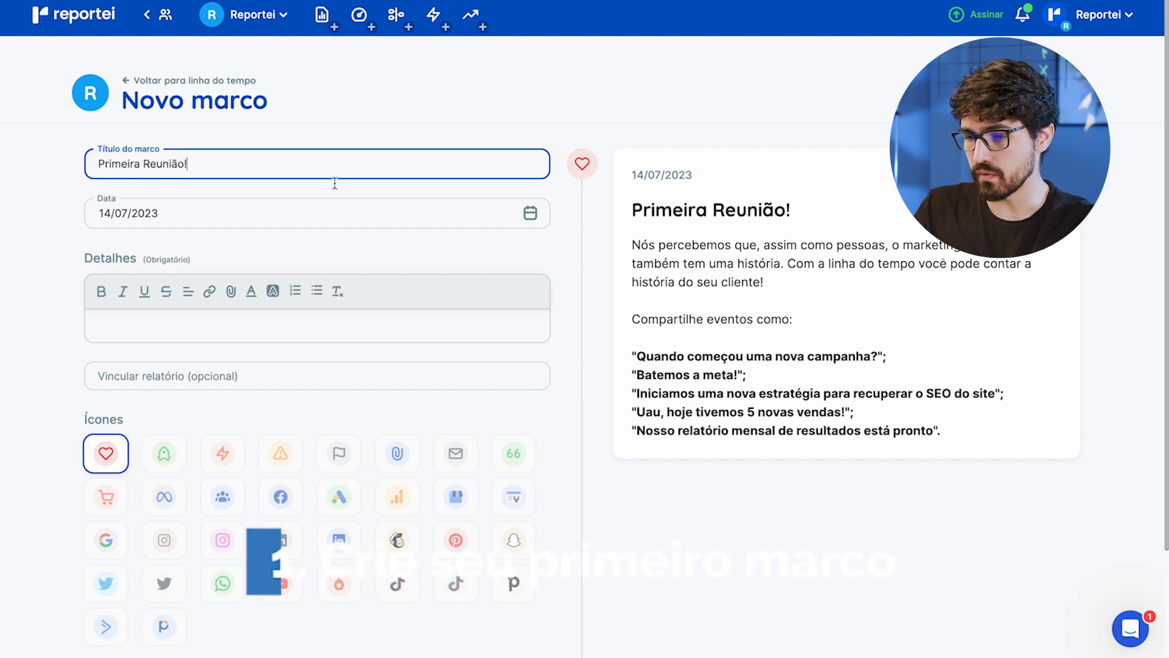
{"action": "left_click", "coordinate": [329, 212]}
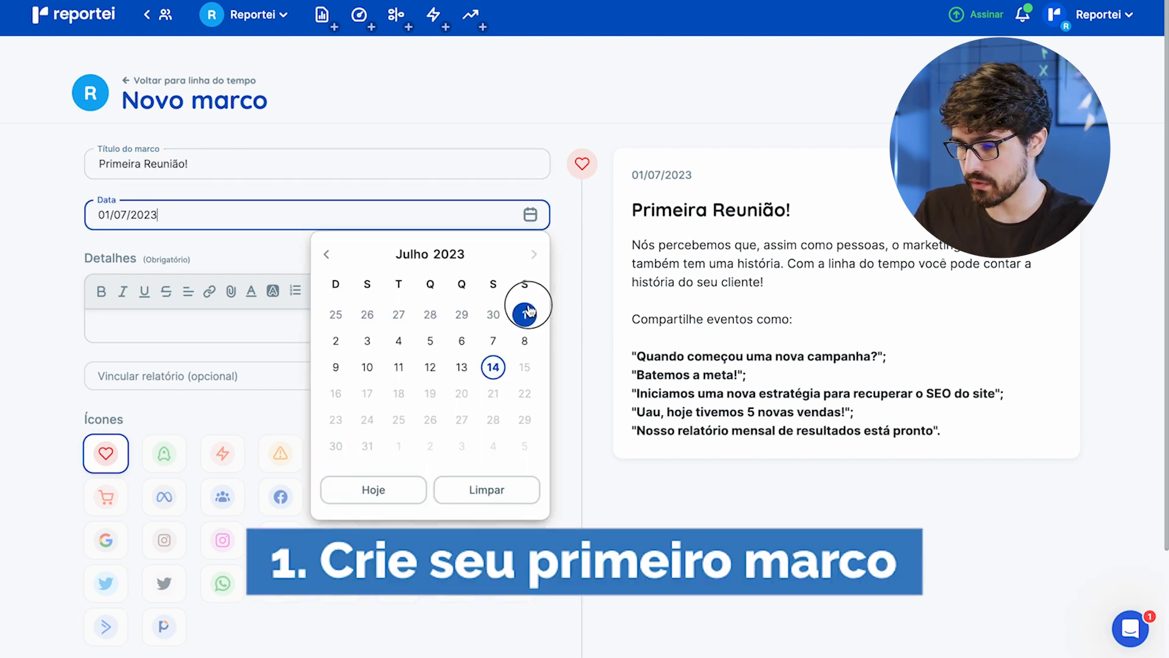
Fill in the milestone's details with the line "ata" followed by a bulleted list of placeholder items from "asdad" to "ads"
{"action": "left_click", "coordinate": [421, 318]}
{"action": "type", "text": "a"}
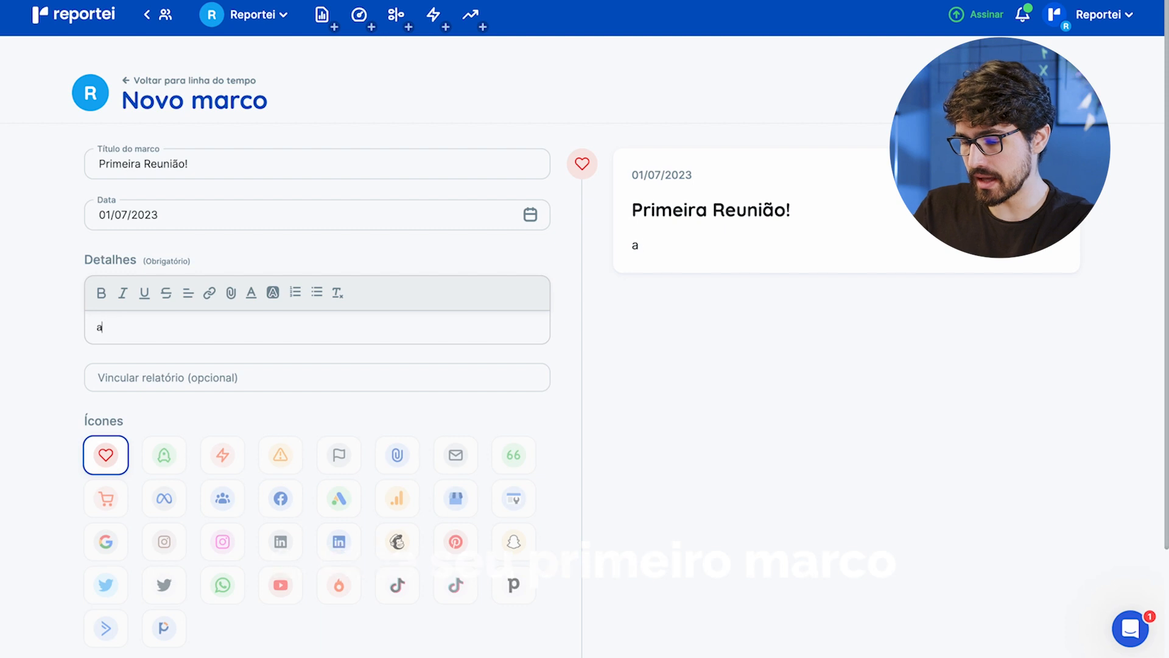
{"action": "type", "text": "ta"}
{"action": "key", "text": "Return"}
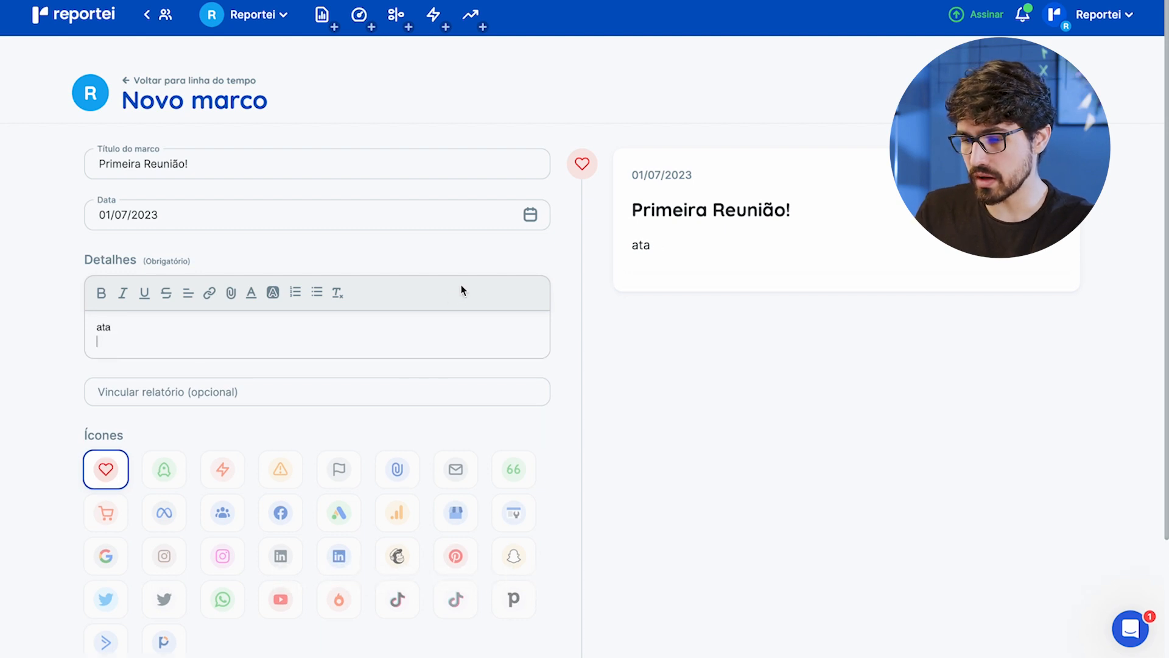
{"action": "type", "text": "asdad asd as"}
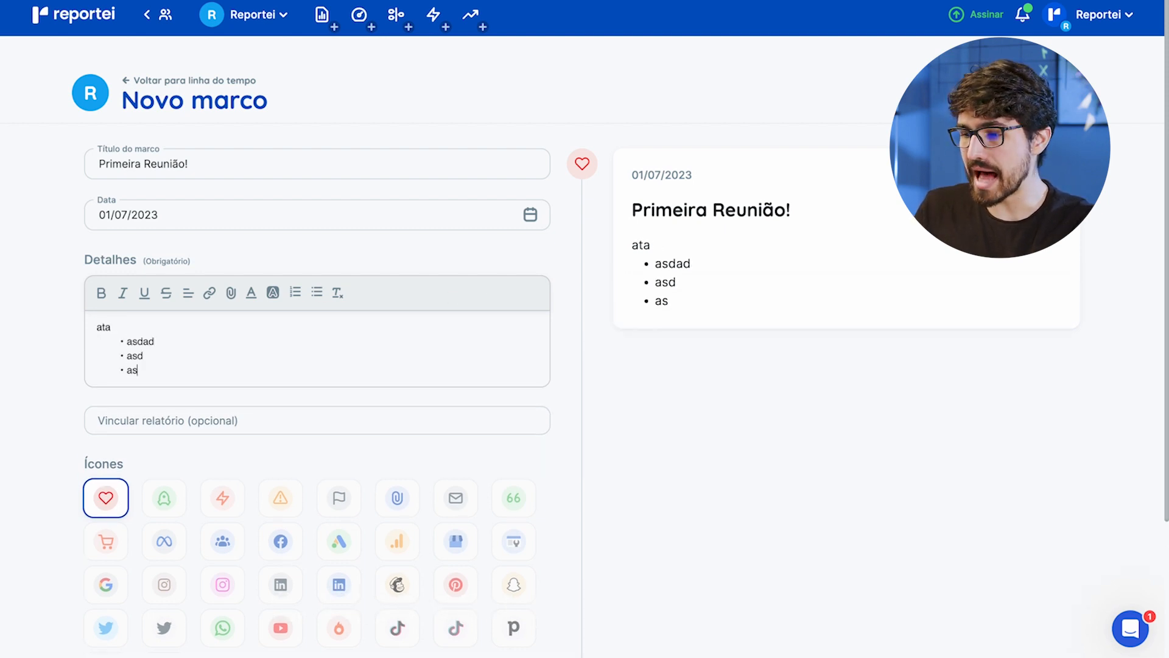
{"action": "type", "text": "d asd asd asdadsa dsa sda da sd ads"}
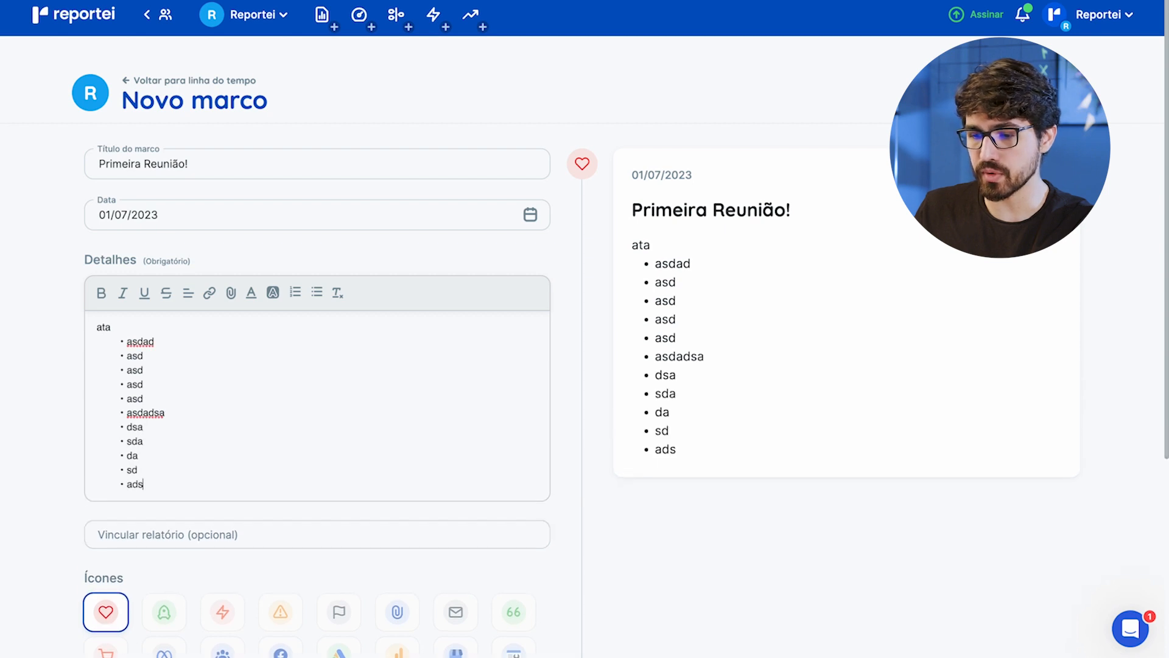
Choose the flag icon for the "Primeira Reunião!" milestone and save it
{"action": "scroll", "coordinate": [266, 400], "scroll_direction": "down", "scroll_amount": 4}
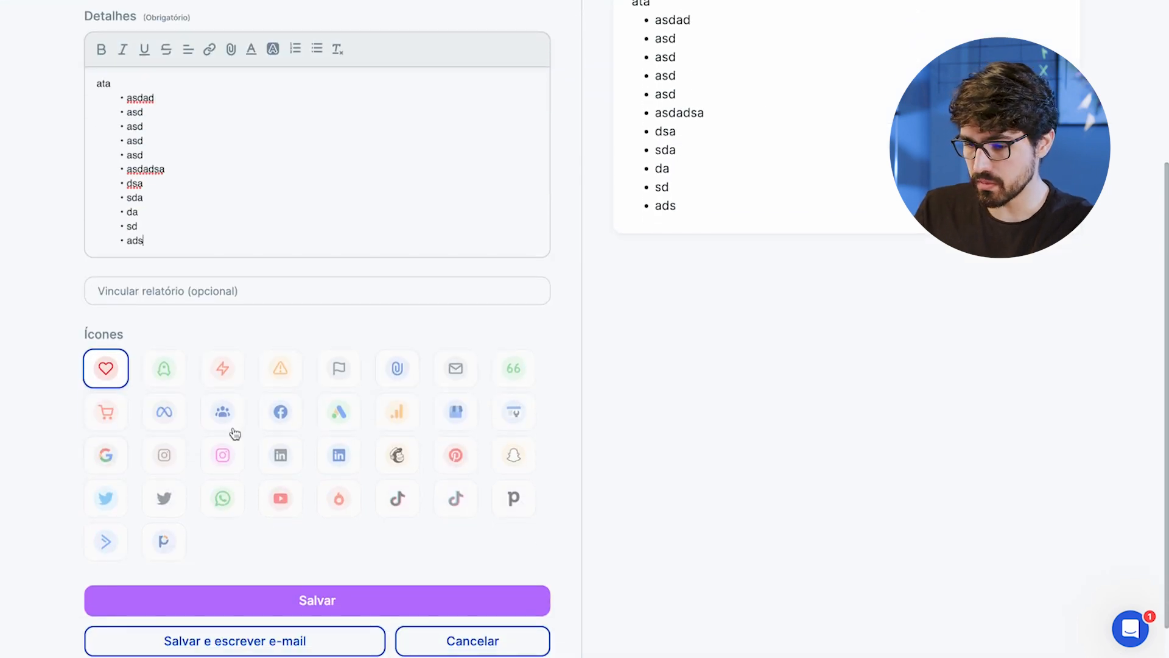
{"action": "scroll", "coordinate": [406, 267], "scroll_direction": "up", "scroll_amount": 3}
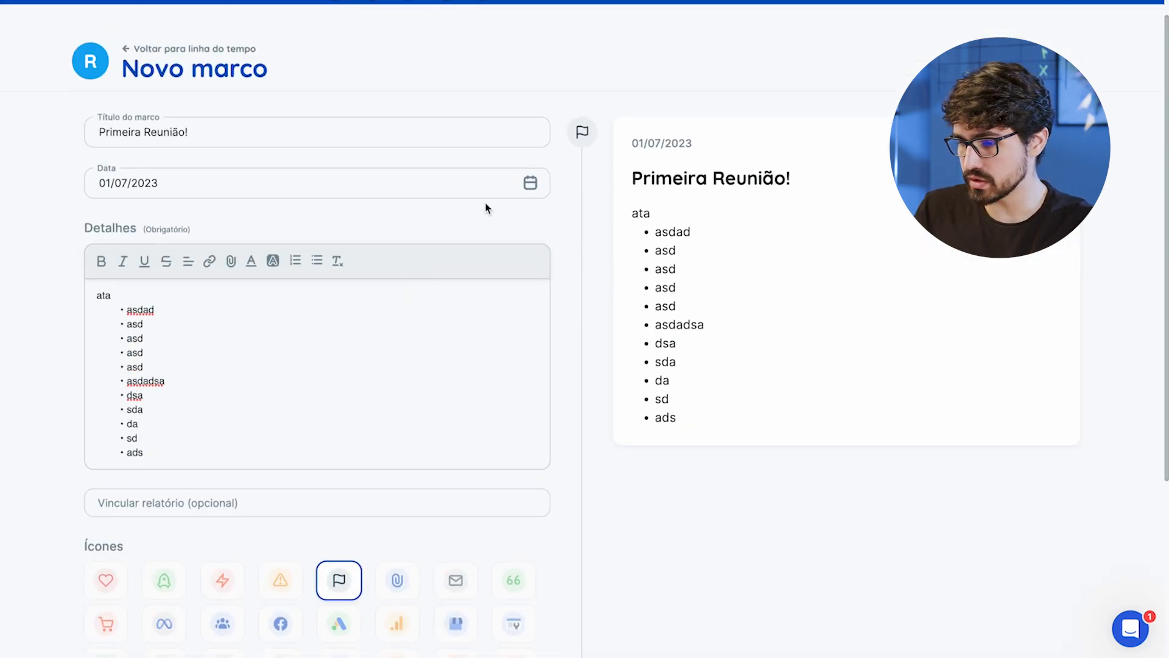
{"action": "scroll", "coordinate": [595, 261], "scroll_direction": "down", "scroll_amount": 5}
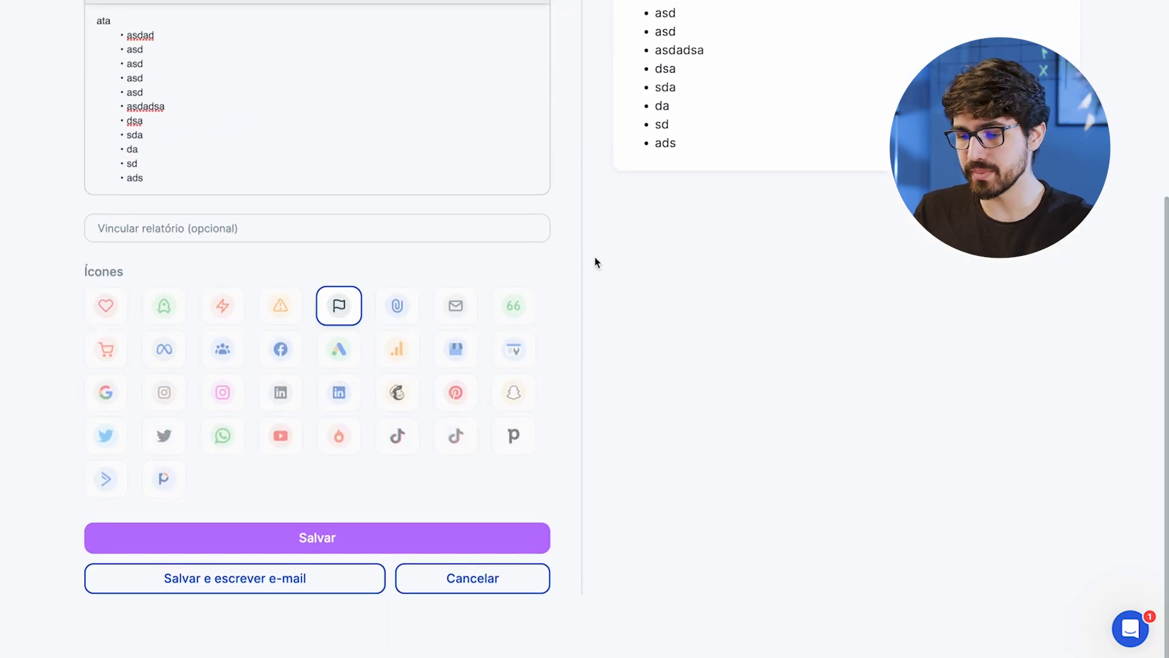
{"action": "left_click", "coordinate": [337, 557]}
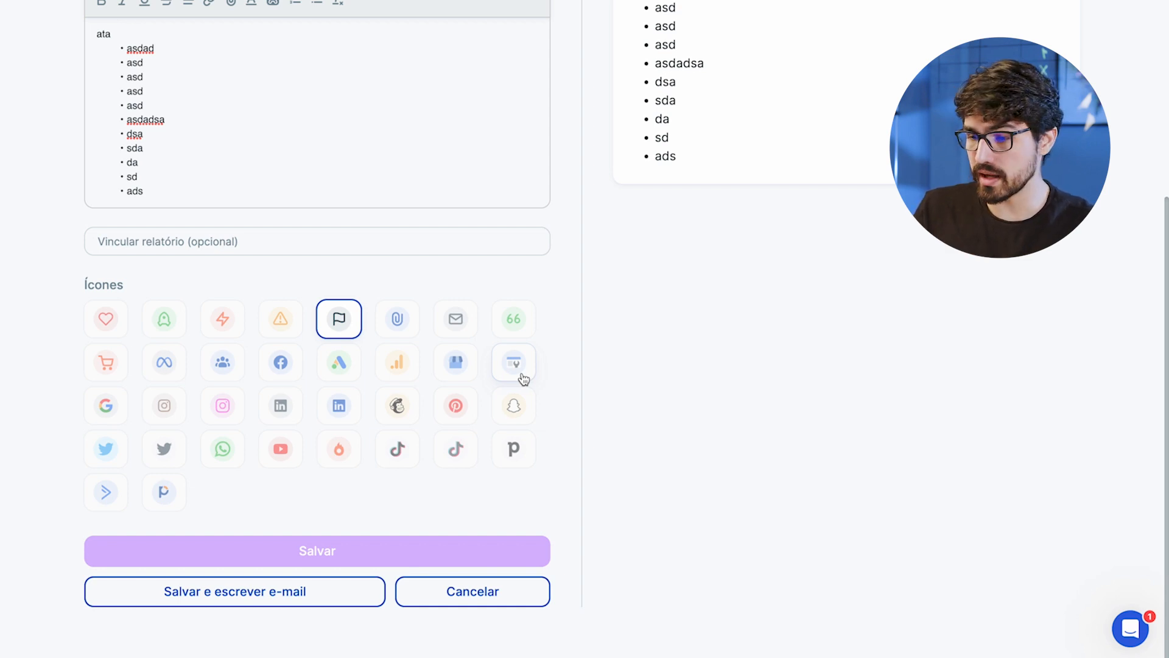
{"action": "scroll", "coordinate": [564, 279], "scroll_direction": "up", "scroll_amount": 5}
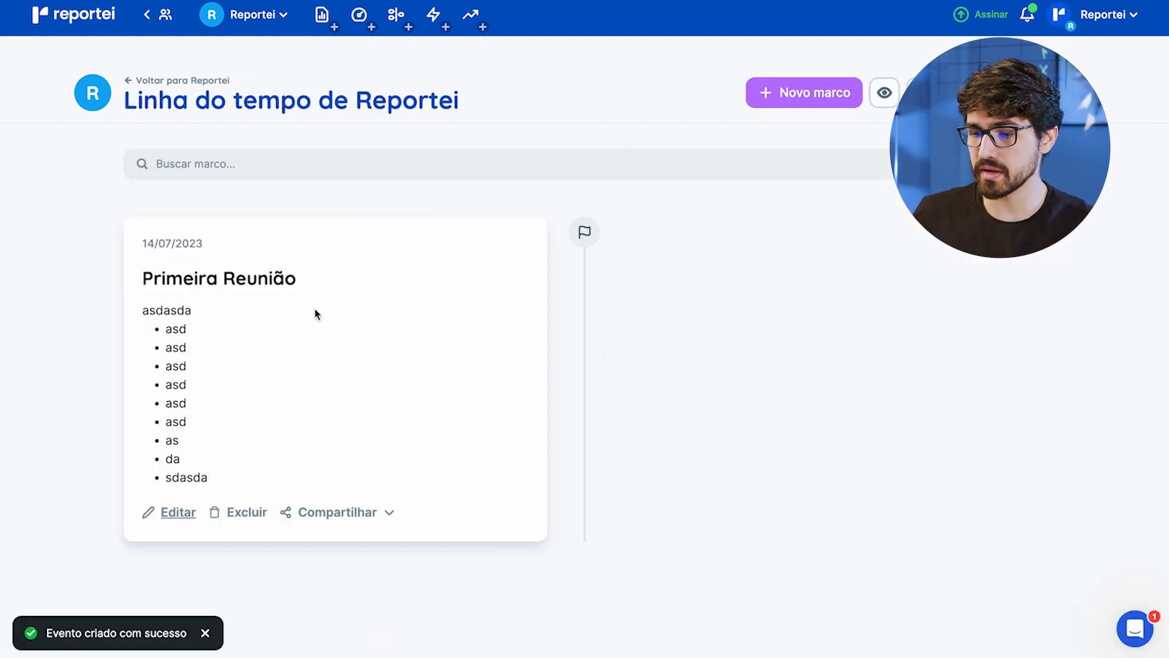
Examine the saved milestone's text in the client view of the timeline and return to the editable timeline
{"action": "left_click_drag", "start_coordinate": [142, 309], "coordinate": [254, 486]}
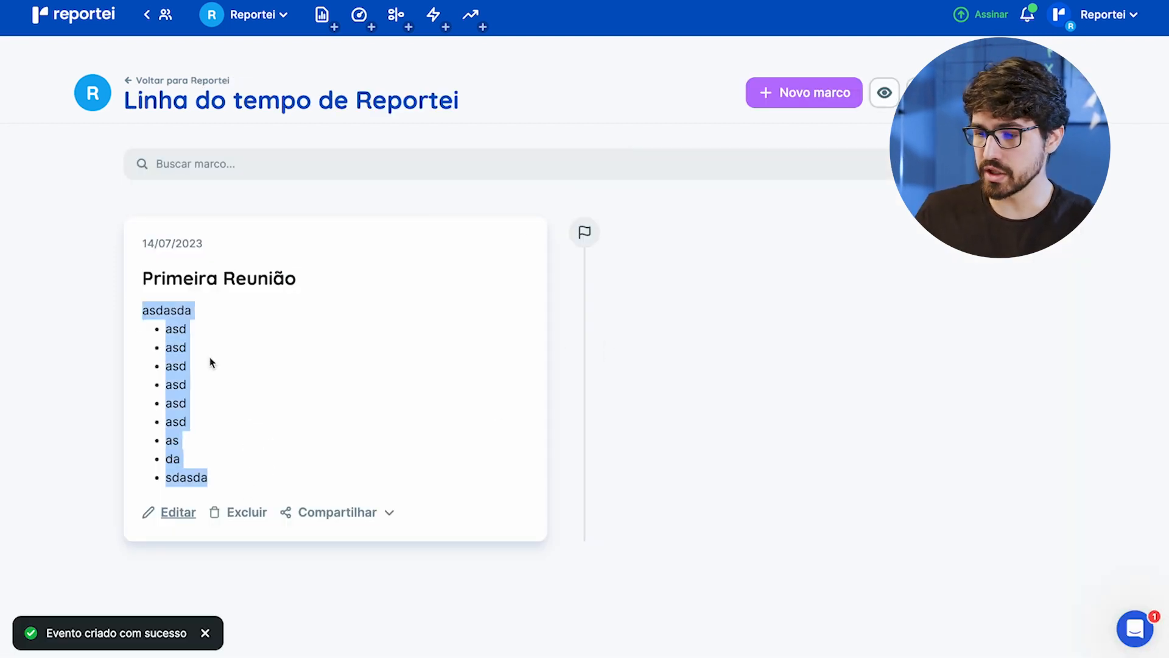
{"action": "left_click", "coordinate": [883, 94]}
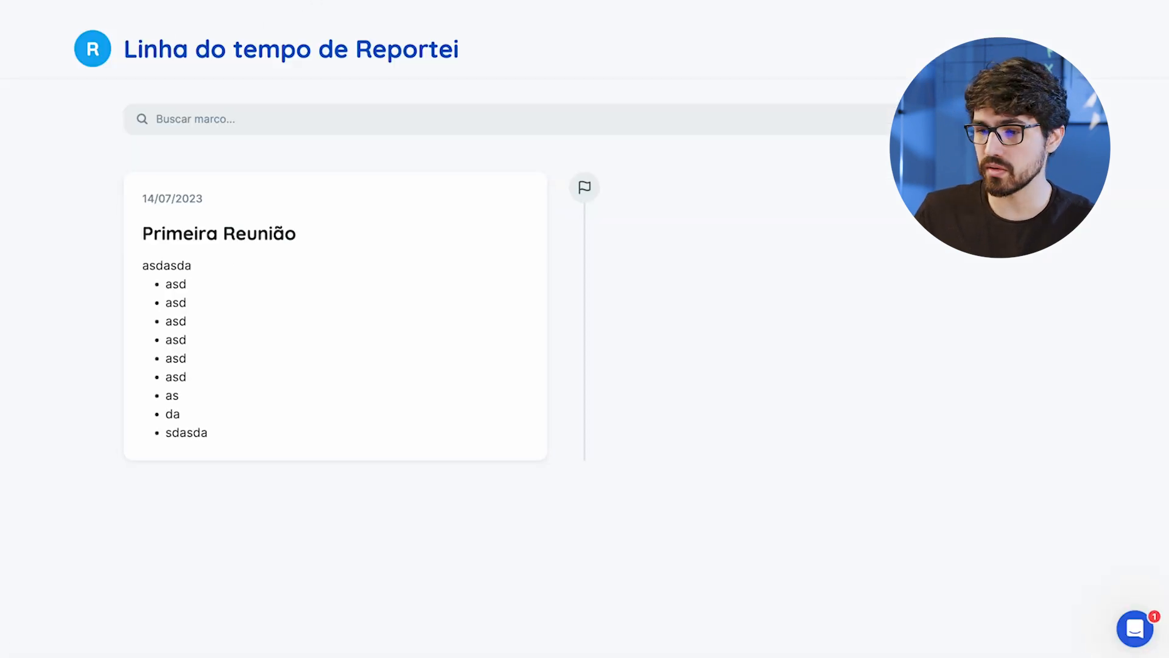
{"action": "left_click", "coordinate": [146, 1]}
Start another milestone titled "Primeira campanha criada!" and set its date to 02/07/2023
{"action": "left_click", "coordinate": [804, 92]}
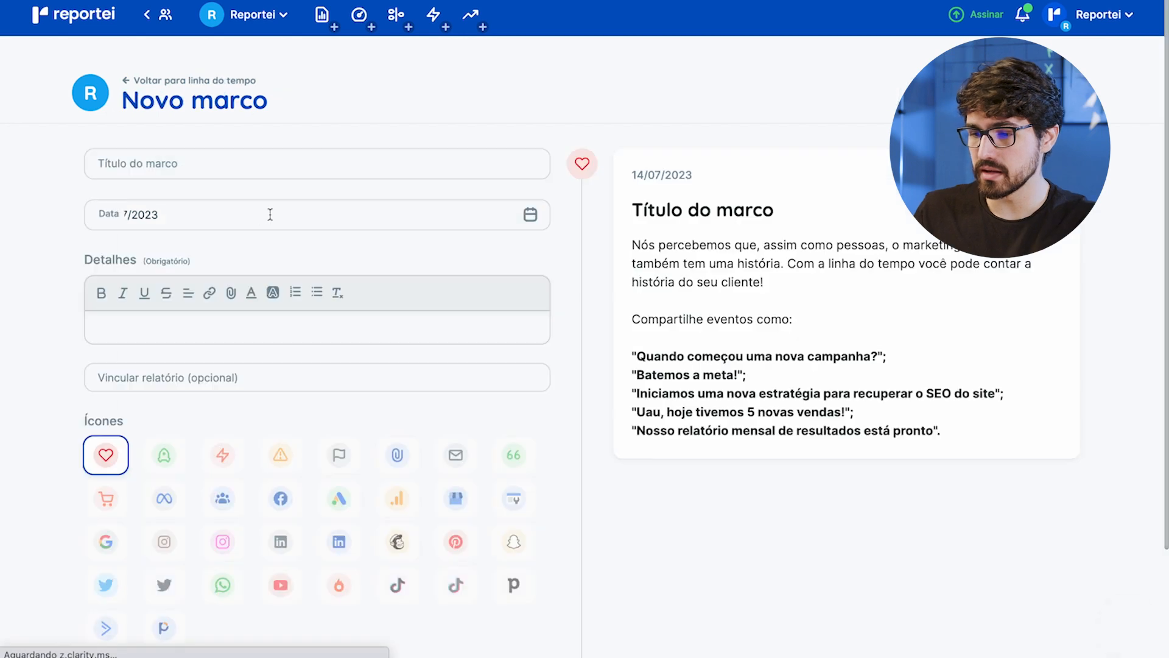
{"action": "left_click", "coordinate": [232, 156]}
{"action": "type", "text": "Primeira "}
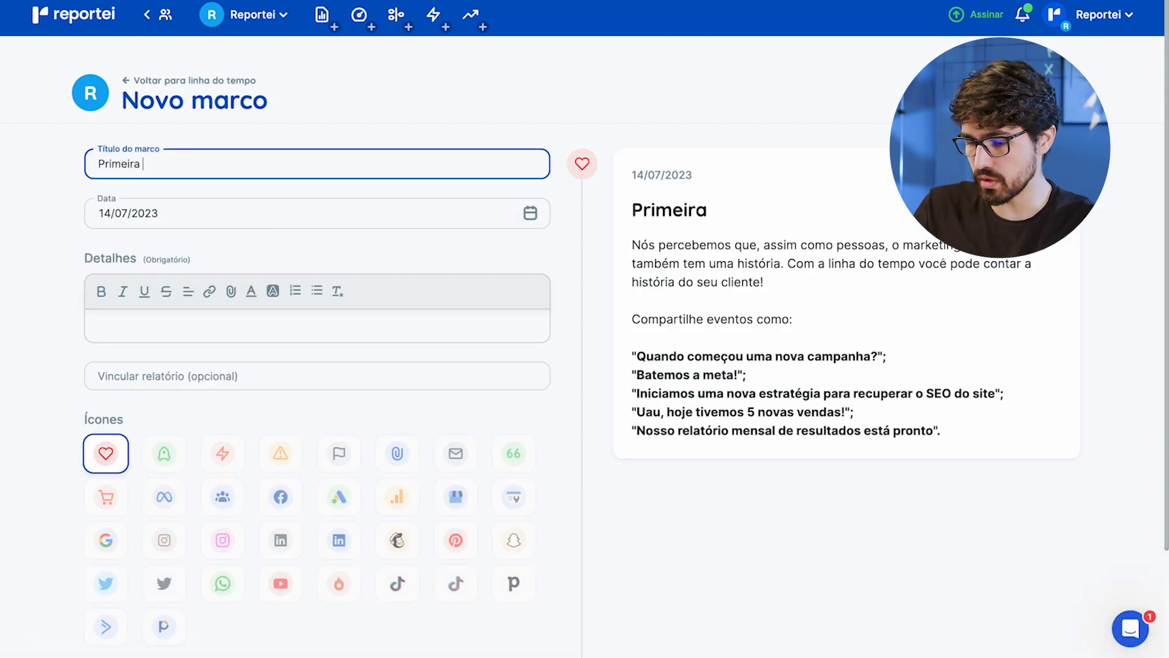
{"action": "type", "text": "campanha criada!"}
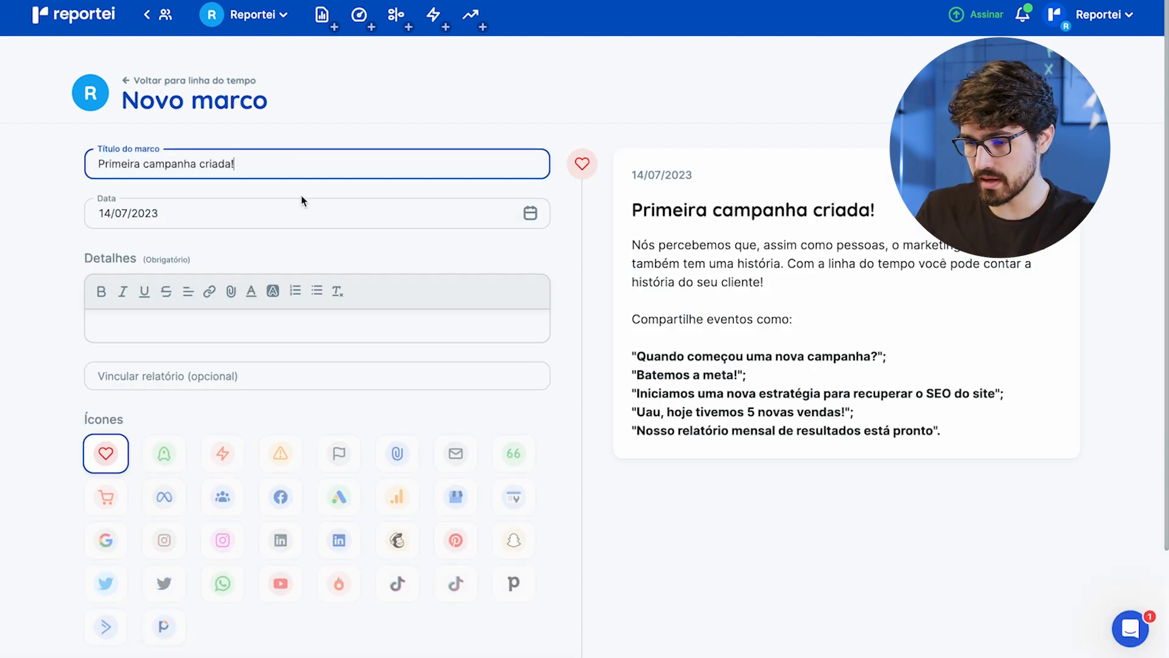
{"action": "left_click", "coordinate": [302, 217]}
{"action": "left_click", "coordinate": [336, 341]}
Enter "asadasda asdasda asdasdadsa" as the campaign milestone's details, choose the Facebook icon and save it
{"action": "left_click", "coordinate": [318, 329]}
{"action": "type", "text": "asadasda as"}
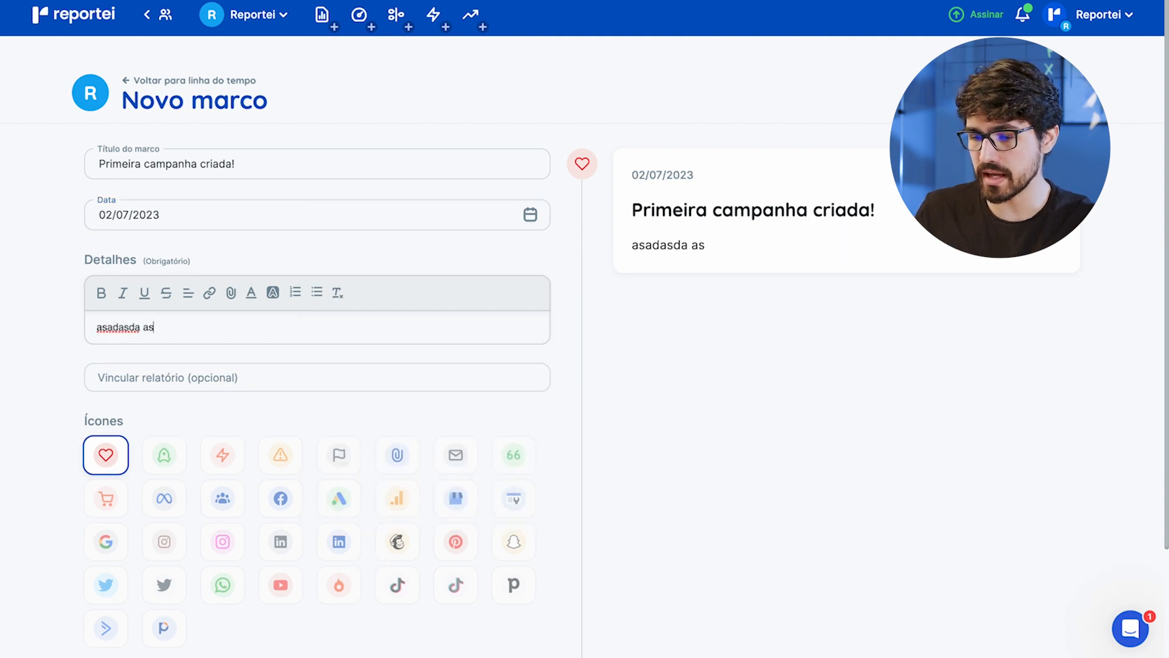
{"action": "type", "text": "dasda asdasdadsa"}
{"action": "scroll", "coordinate": [254, 409], "scroll_direction": "down", "scroll_amount": 2}
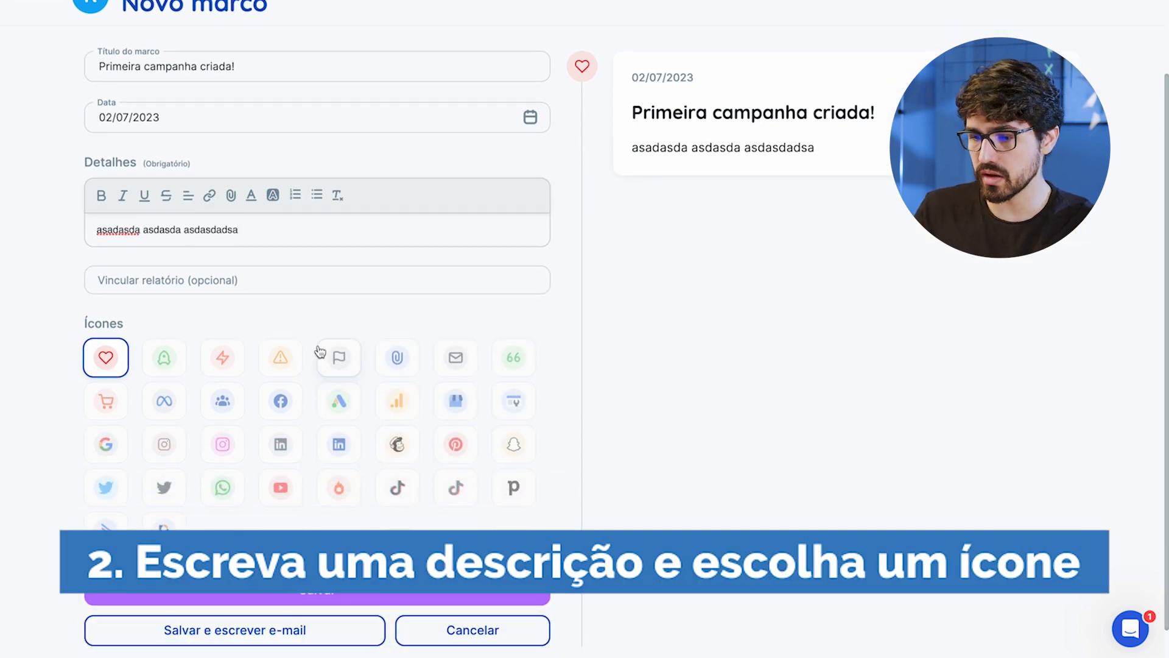
{"action": "left_click", "coordinate": [280, 400]}
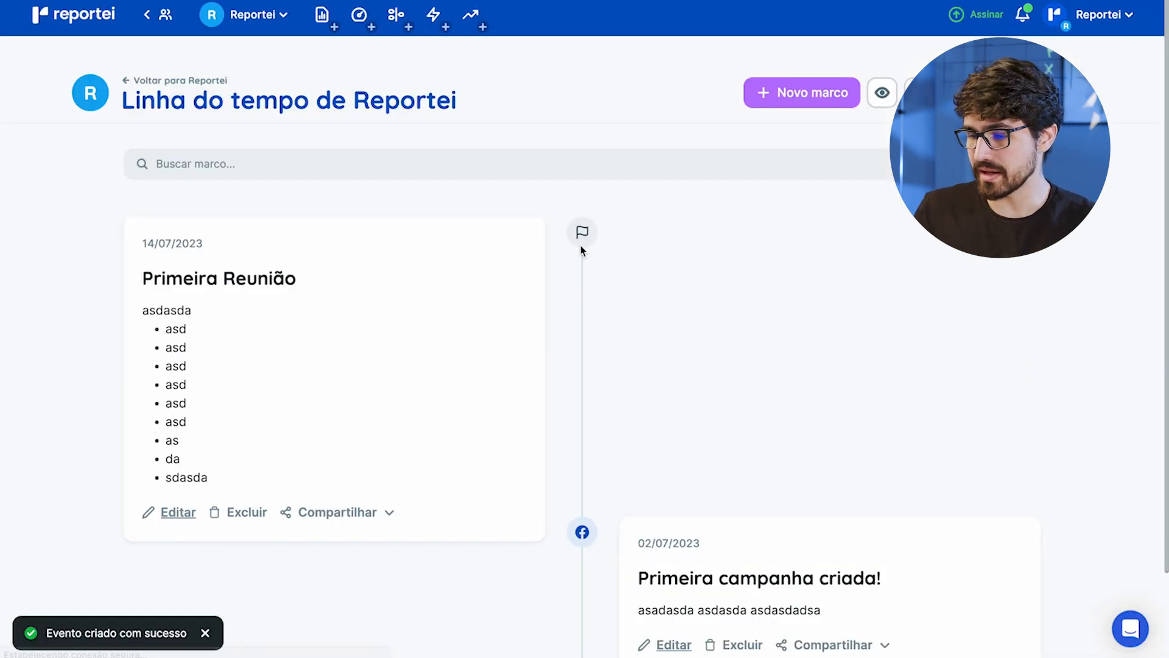
Edit the "Primeira Reunião" milestone to set its date to 01/07/2023, save it and check both milestone dates on the timeline
{"action": "scroll", "coordinate": [565, 482], "scroll_direction": "down", "scroll_amount": 1}
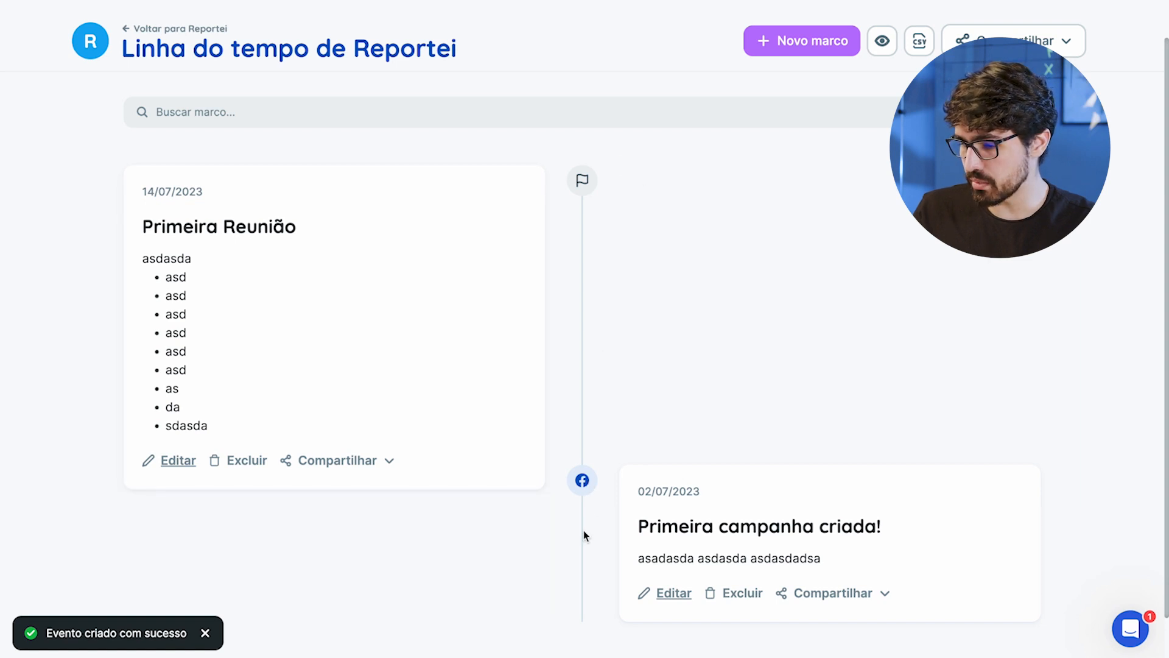
{"action": "scroll", "coordinate": [584, 531], "scroll_direction": "down", "scroll_amount": 1}
{"action": "left_click", "coordinate": [178, 427]}
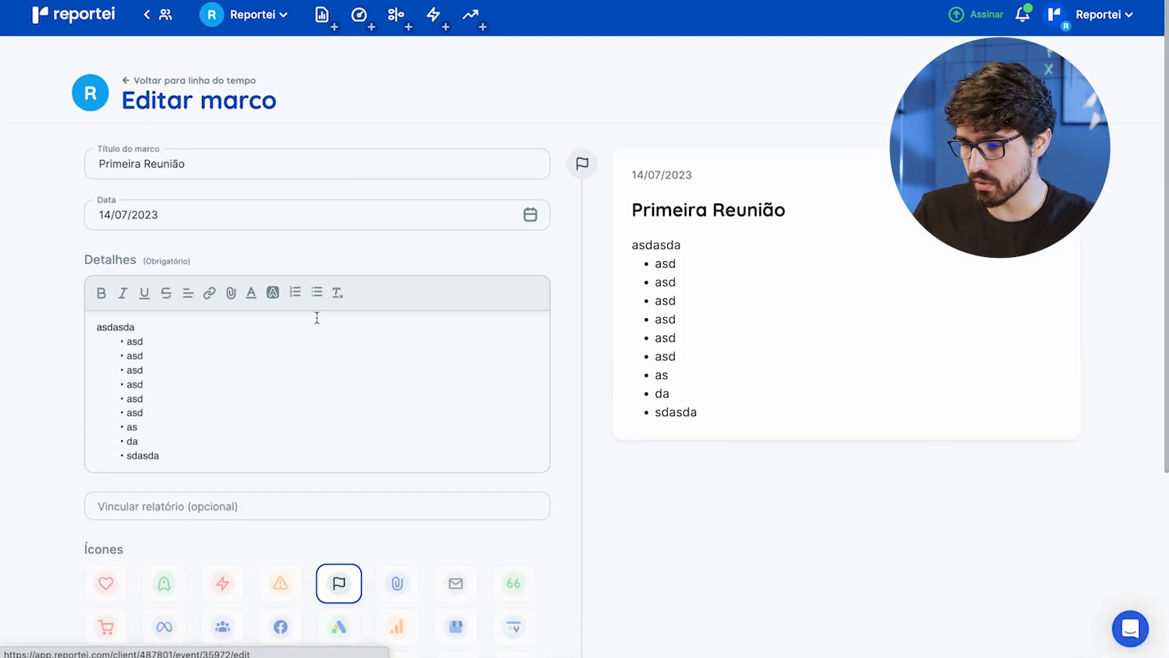
{"action": "left_click", "coordinate": [358, 210]}
{"action": "left_click", "coordinate": [520, 325]}
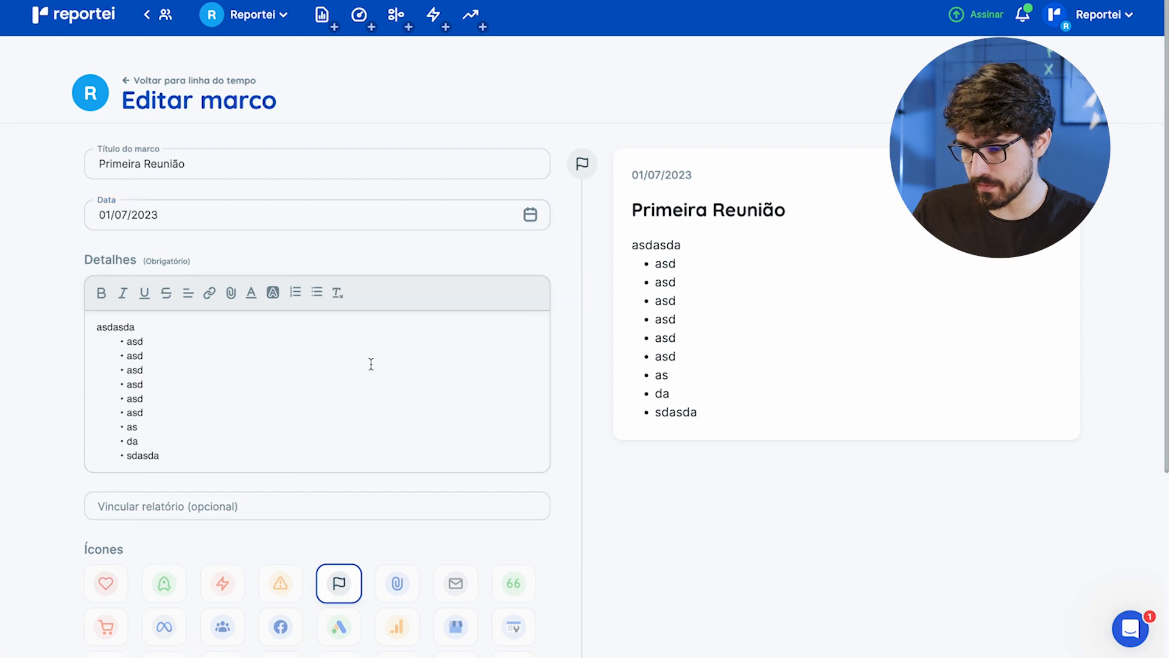
{"action": "scroll", "coordinate": [319, 430], "scroll_direction": "down", "scroll_amount": 5}
{"action": "left_click", "coordinate": [248, 548]}
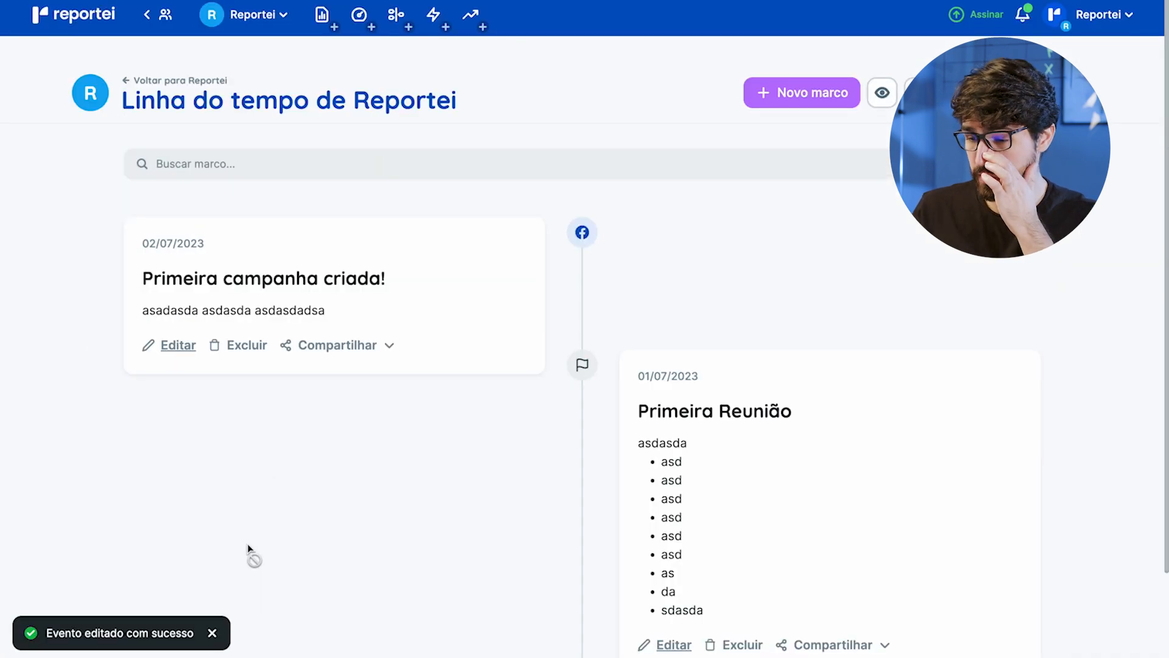
{"action": "left_click_drag", "start_coordinate": [641, 377], "coordinate": [794, 376]}
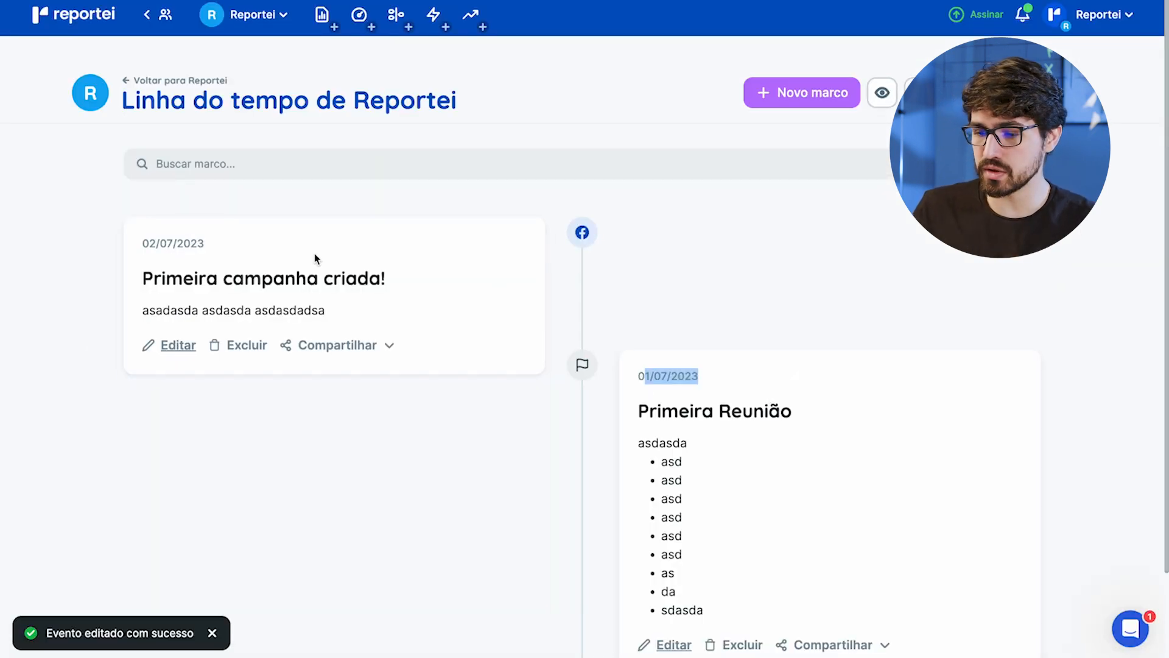
{"action": "left_click_drag", "start_coordinate": [145, 250], "coordinate": [237, 251]}
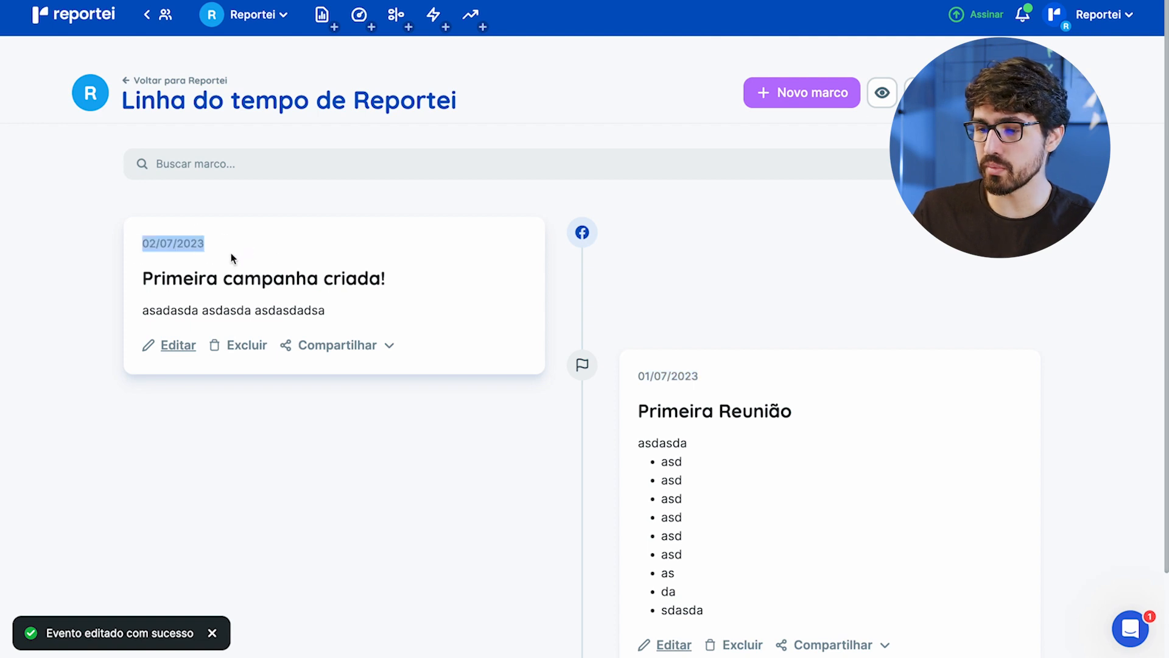
Start a third milestone on the timeline with the title "Fizemos a primeira venda!"
{"action": "left_click", "coordinate": [812, 92]}
{"action": "left_click", "coordinate": [247, 164]}
{"action": "type", "text": "Fizemos a primeira "}
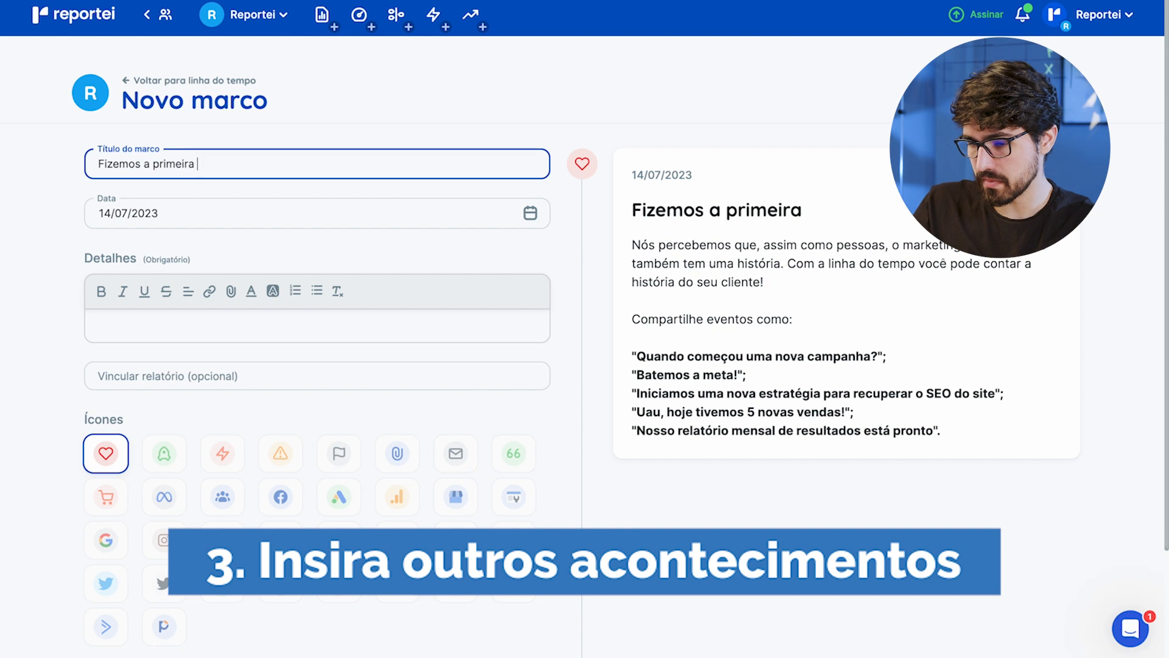
{"action": "type", "text": "venda!"}
Enter "asdasd asdasdasd" as the sale milestone's details, choose the shopping cart icon and save it
{"action": "left_click", "coordinate": [245, 328]}
{"action": "type", "text": "asdasd asdasdasd"}
{"action": "scroll", "coordinate": [237, 356], "scroll_direction": "down", "scroll_amount": 2}
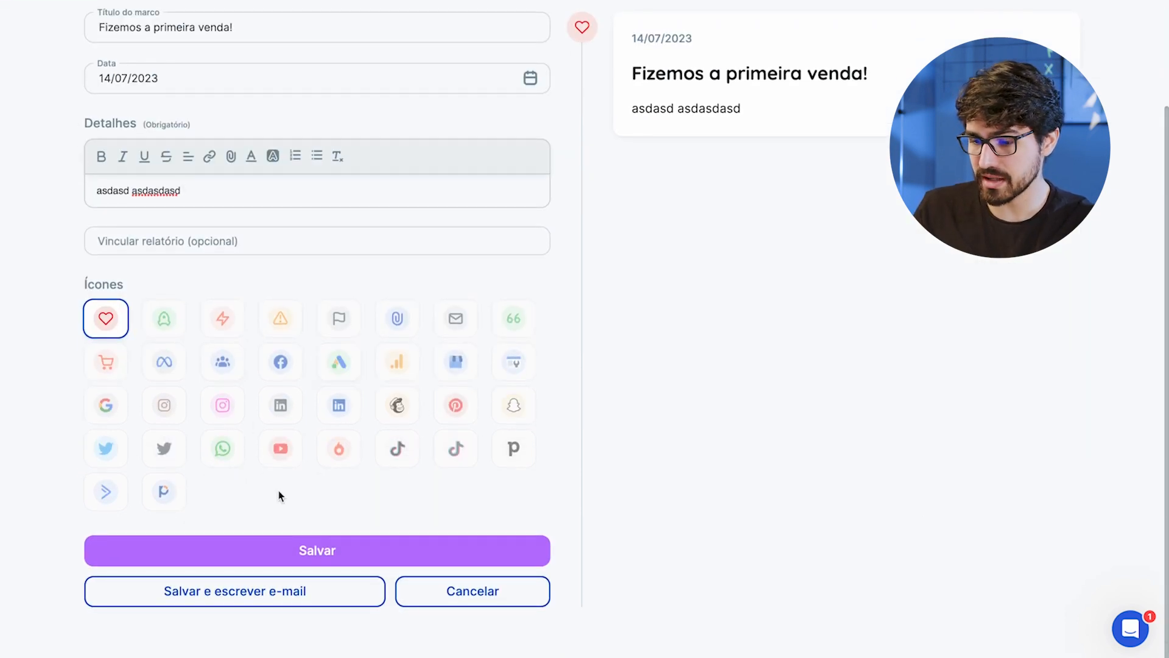
{"action": "left_click", "coordinate": [106, 362]}
{"action": "left_click", "coordinate": [199, 555]}
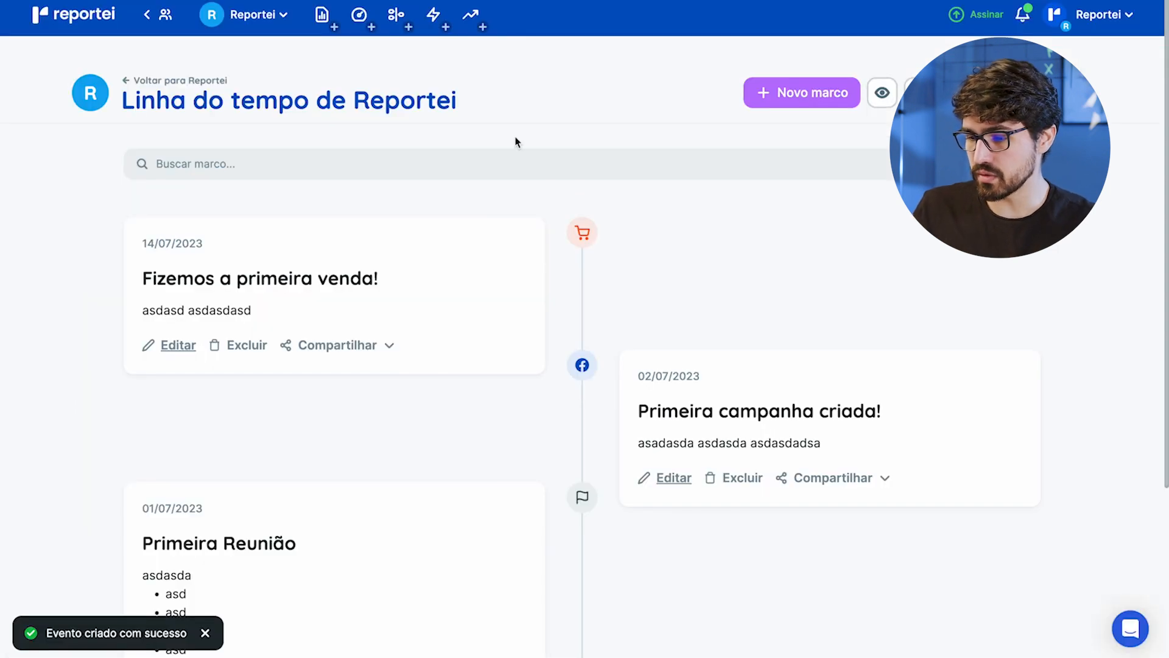
Refresh the client view of the timeline to check all the milestones, and return to the editable timeline
{"action": "key", "text": "ctrl+Tab"}
{"action": "key", "text": "super+r"}
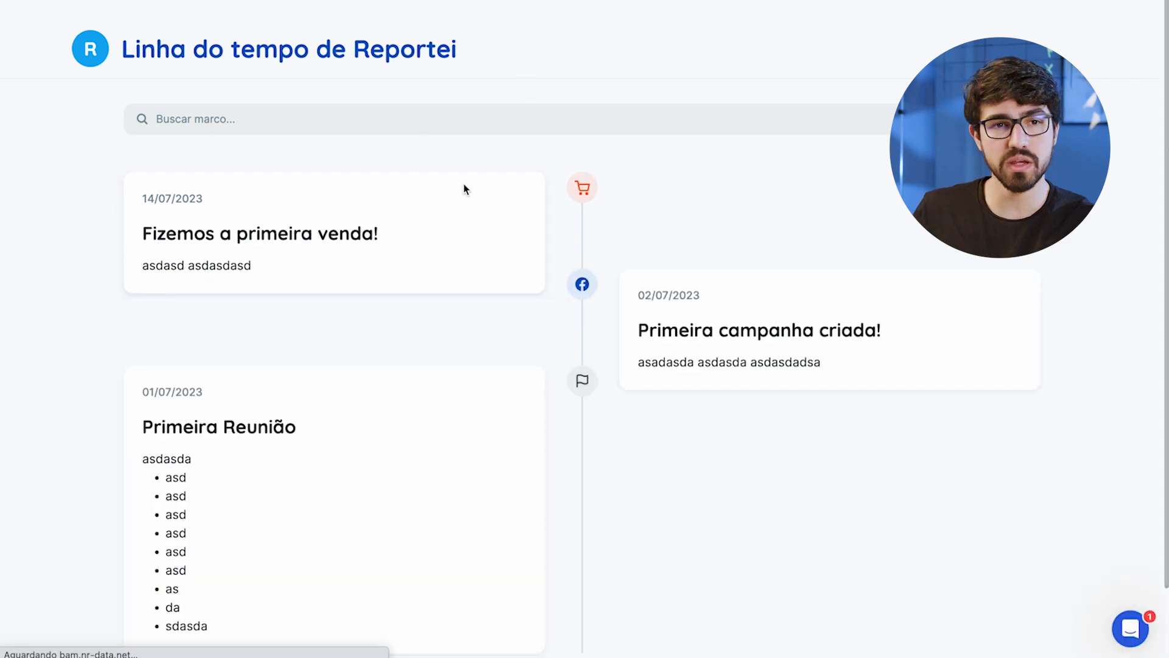
{"action": "left_click", "coordinate": [183, 1]}
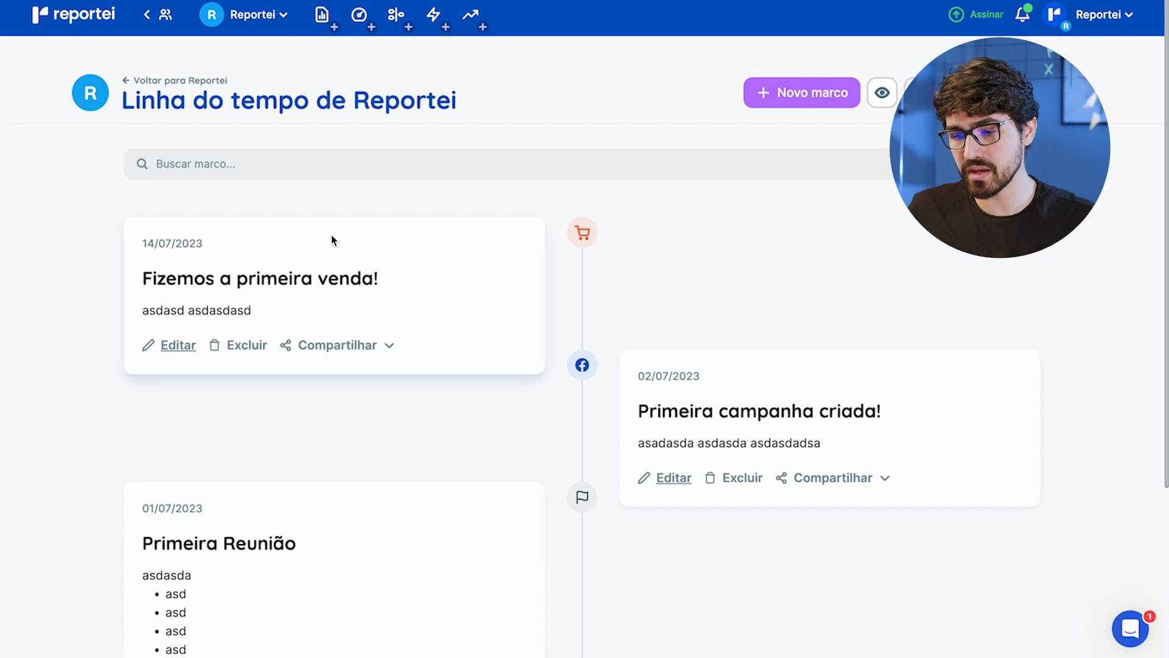
Go back to the Reportei project overview and start its first report automation
{"action": "left_click", "coordinate": [196, 81]}
{"action": "scroll", "coordinate": [358, 193], "scroll_direction": "down", "scroll_amount": 7}
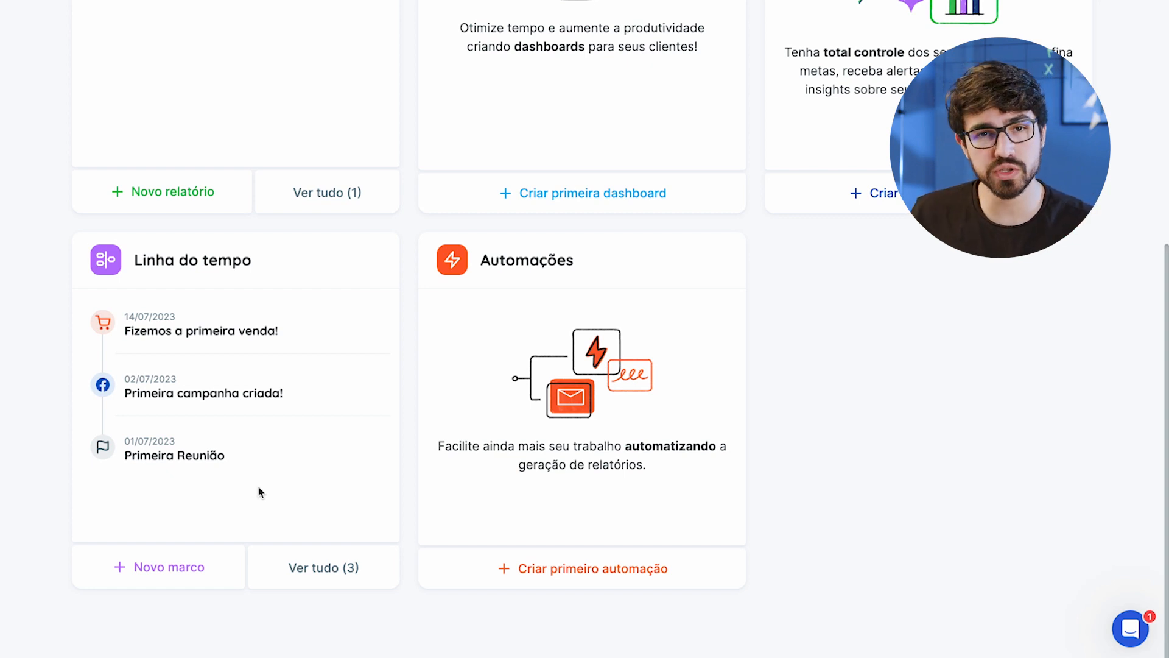
{"action": "scroll", "coordinate": [303, 453], "scroll_direction": "up", "scroll_amount": 3}
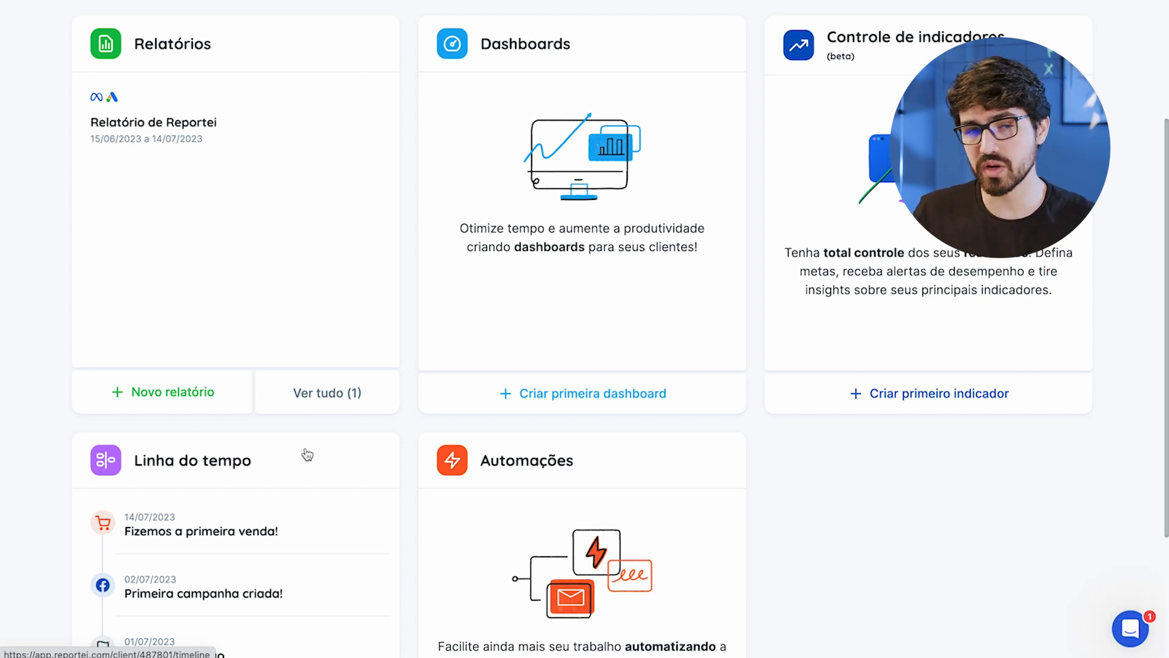
{"action": "scroll", "coordinate": [307, 455], "scroll_direction": "up", "scroll_amount": 1}
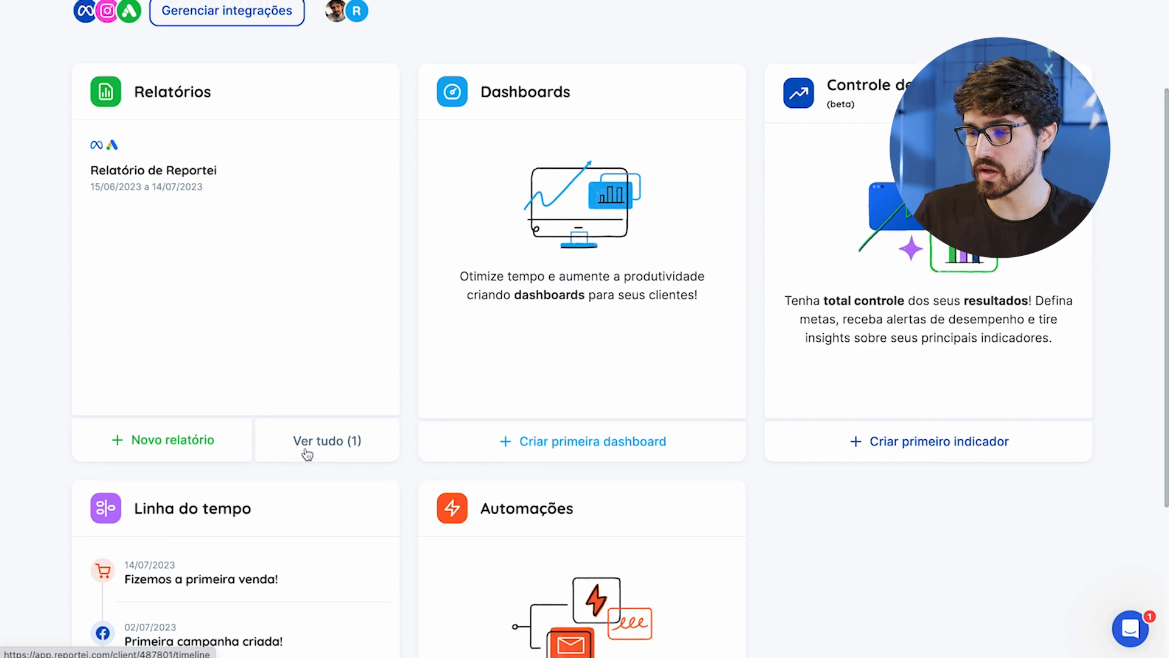
{"action": "scroll", "coordinate": [402, 453], "scroll_direction": "down", "scroll_amount": 1}
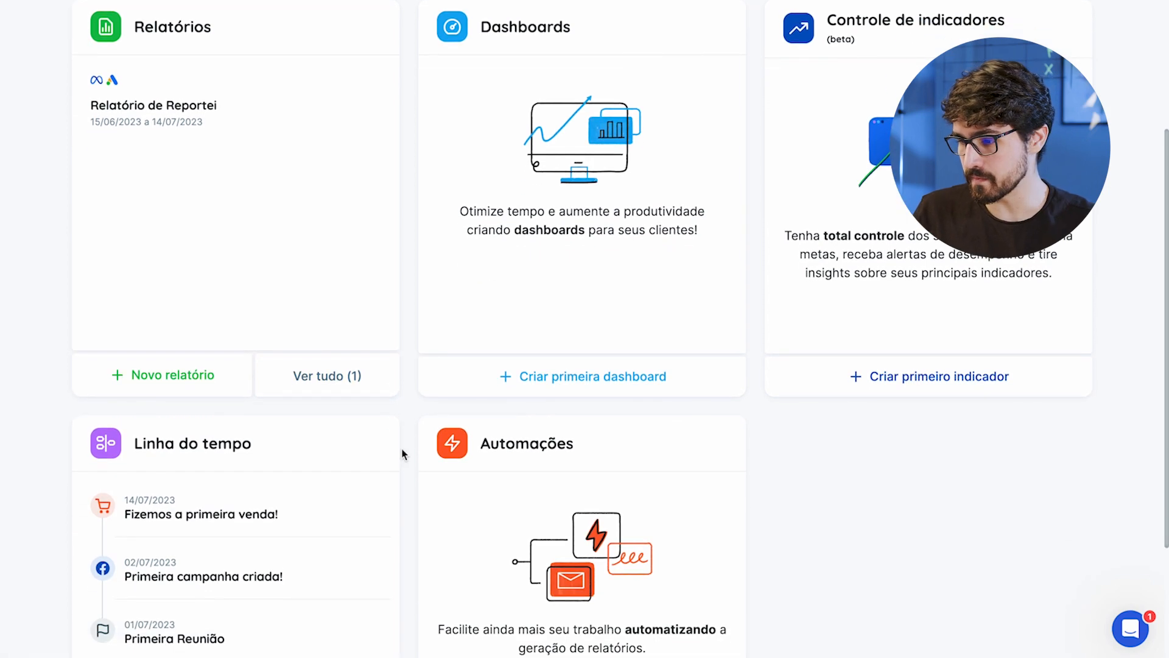
{"action": "scroll", "coordinate": [517, 268], "scroll_direction": "down", "scroll_amount": 3}
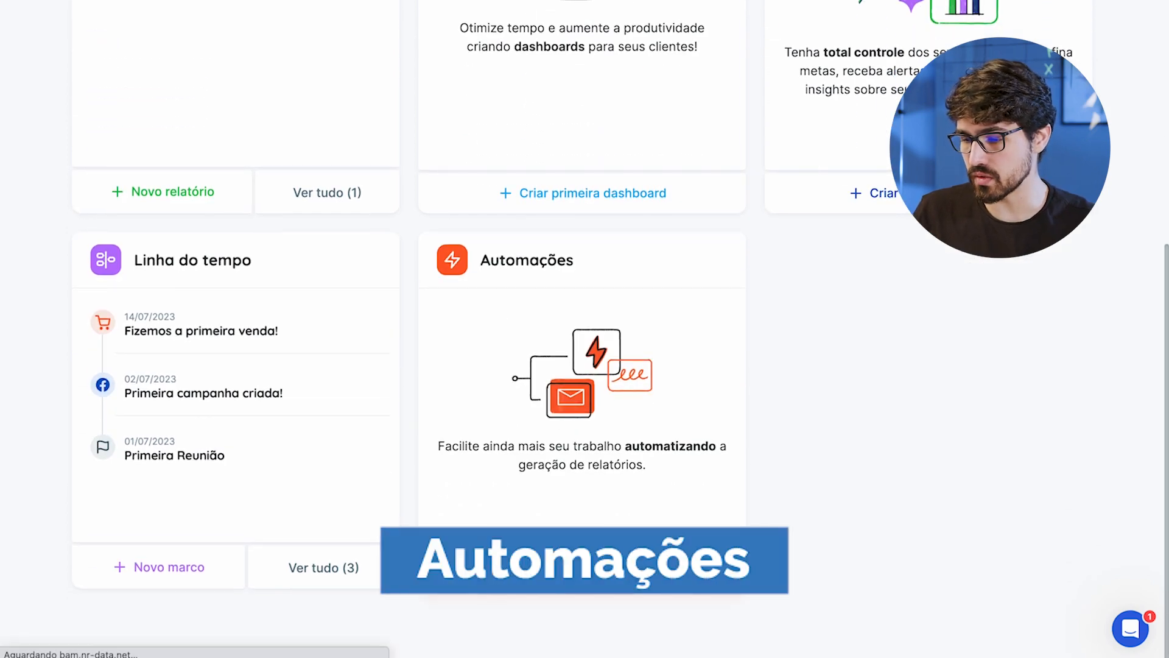
Try out the Quinzenal, Mensal and Semanalmente frequency options for the new report automation
{"action": "left_click", "coordinate": [567, 270]}
{"action": "left_click", "coordinate": [649, 258]}
{"action": "left_click", "coordinate": [849, 250]}
{"action": "left_click", "coordinate": [538, 282]}
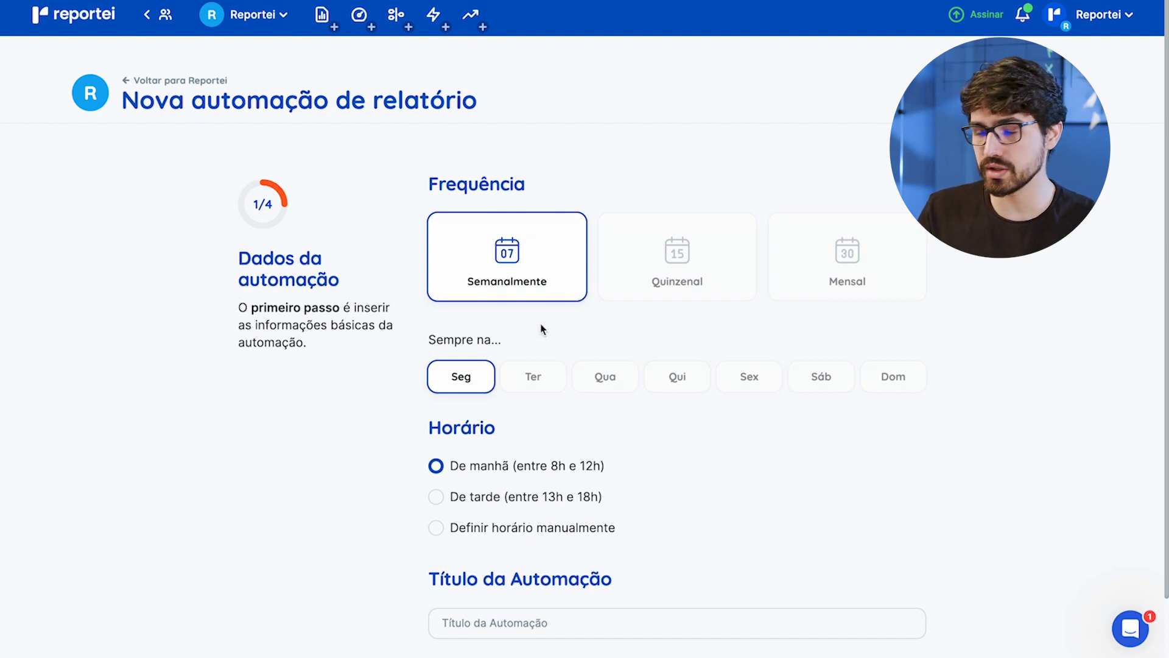
Set the automation's frequency to Mensal, title it "Relatório Mensal pela manhã" and advance to the next stage
{"action": "scroll", "coordinate": [541, 329], "scroll_direction": "down", "scroll_amount": 1}
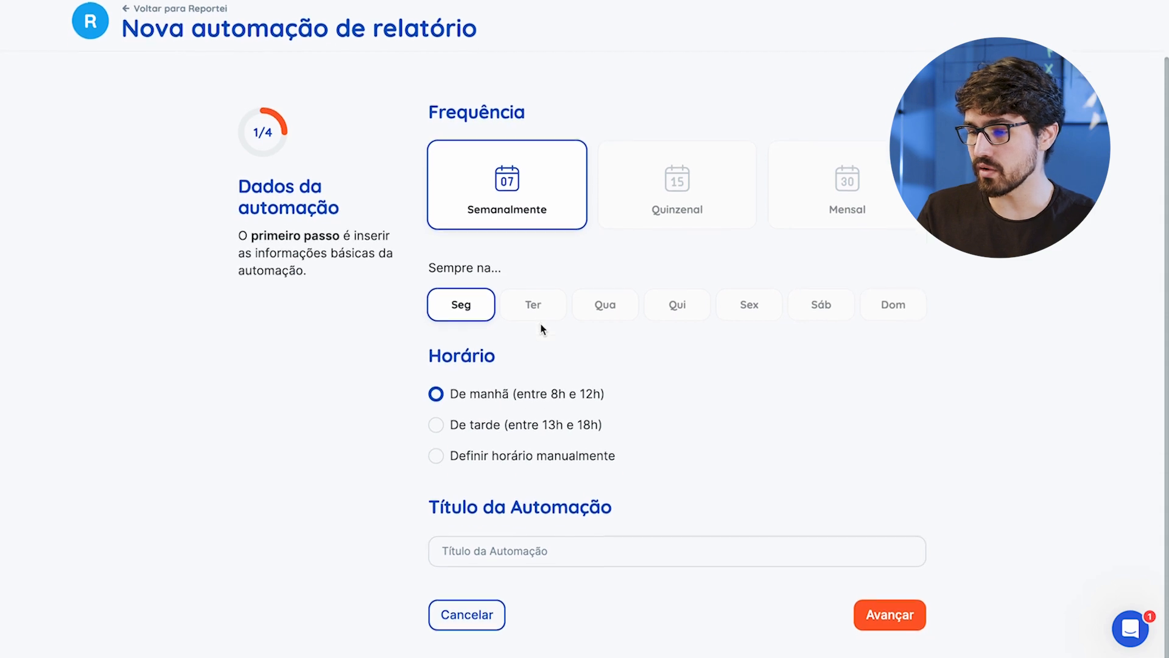
{"action": "left_click", "coordinate": [851, 183]}
{"action": "scroll", "coordinate": [510, 270], "scroll_direction": "down", "scroll_amount": 1}
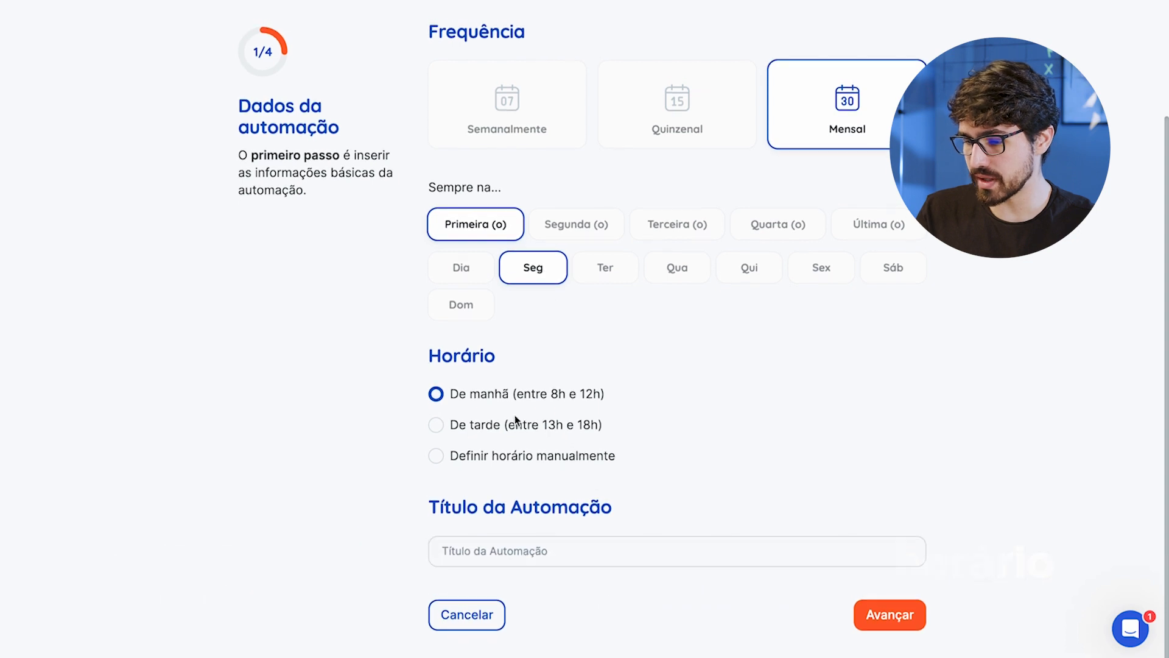
{"action": "left_click", "coordinate": [568, 552]}
{"action": "type", "text": "R"}
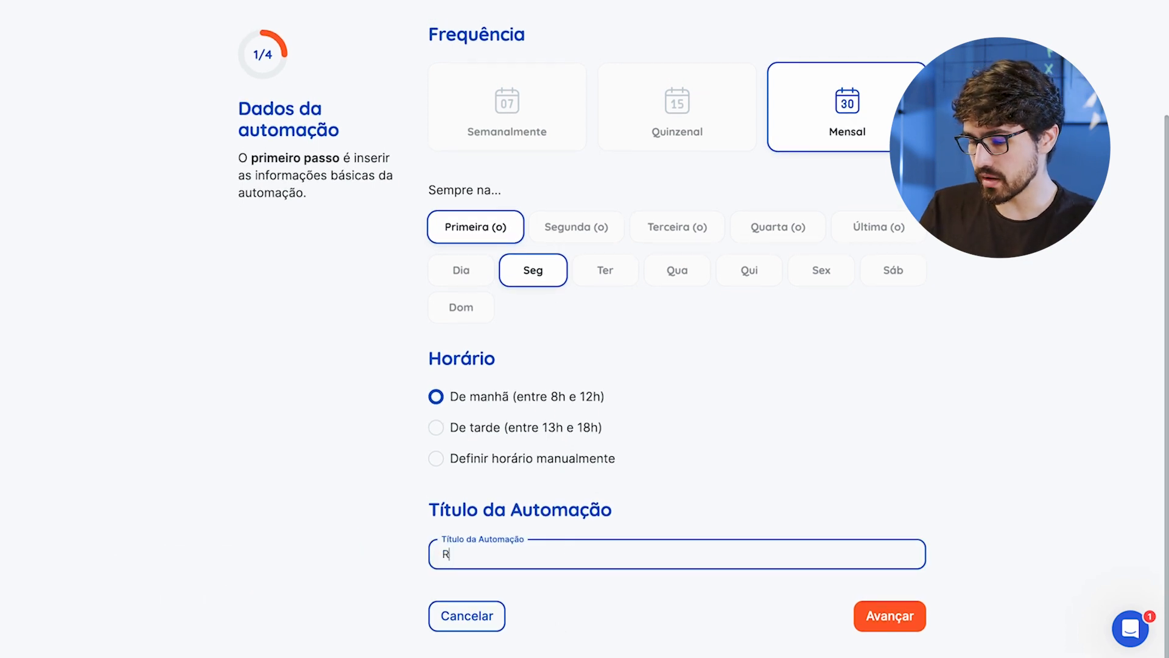
{"action": "type", "text": "elatório Mensal pela manhã"}
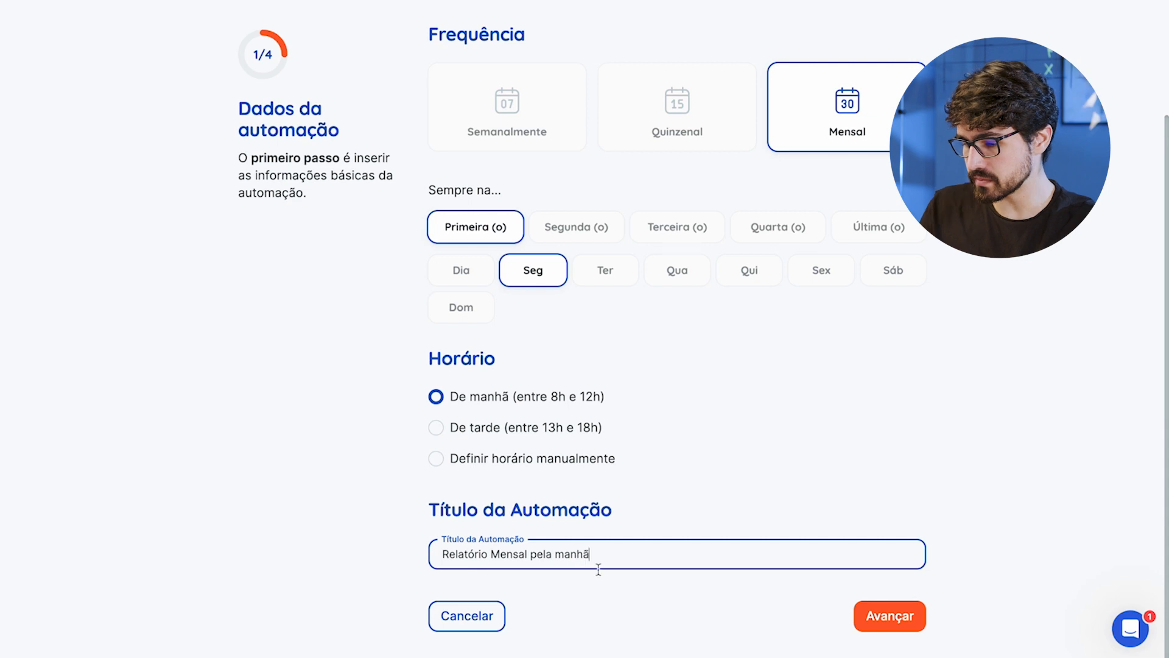
{"action": "left_click", "coordinate": [898, 615]}
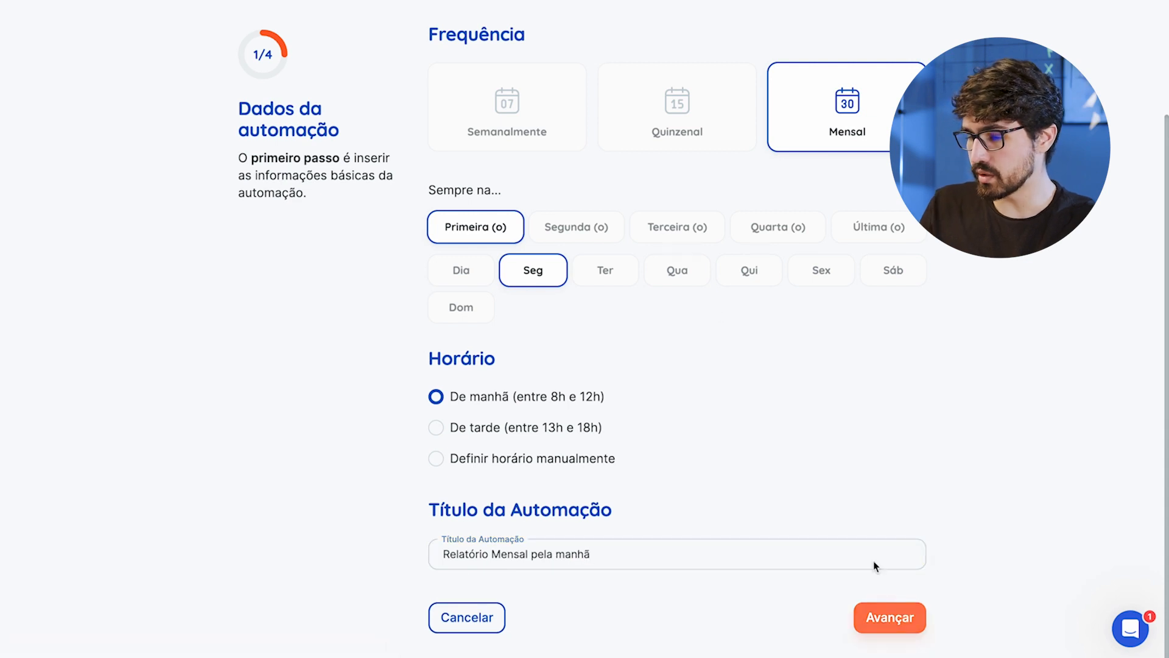
Choose the Tráfego Pago template for the report automation and continue to the report data stage
{"action": "scroll", "coordinate": [650, 214], "scroll_direction": "down", "scroll_amount": 2}
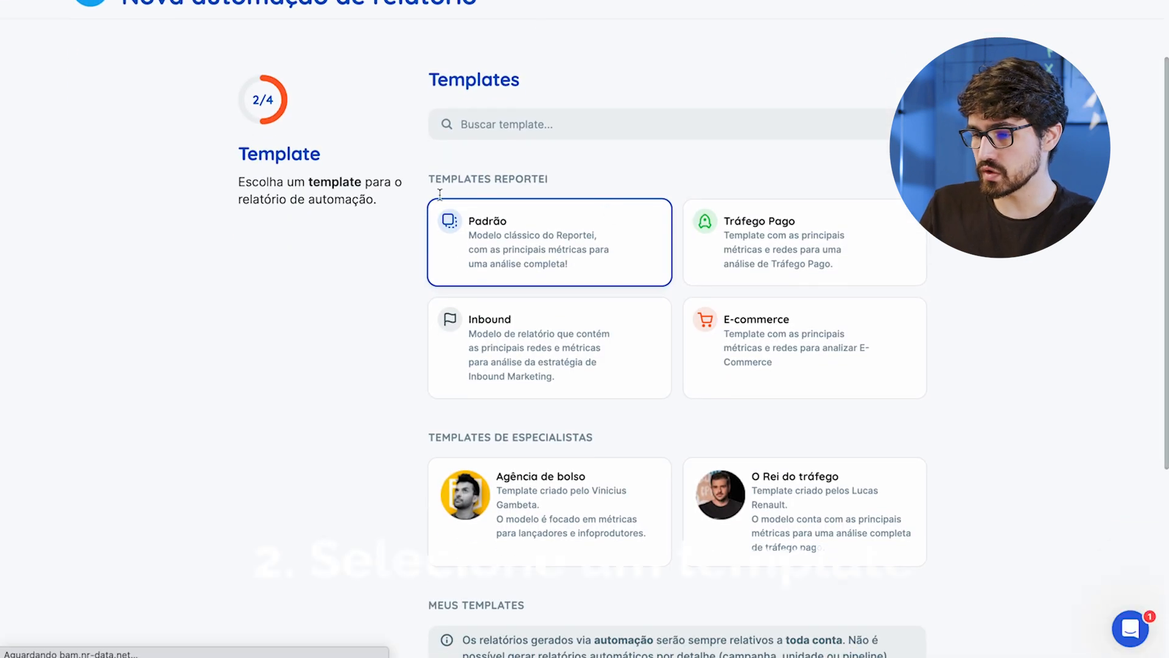
{"action": "scroll", "coordinate": [561, 177], "scroll_direction": "down", "scroll_amount": 2}
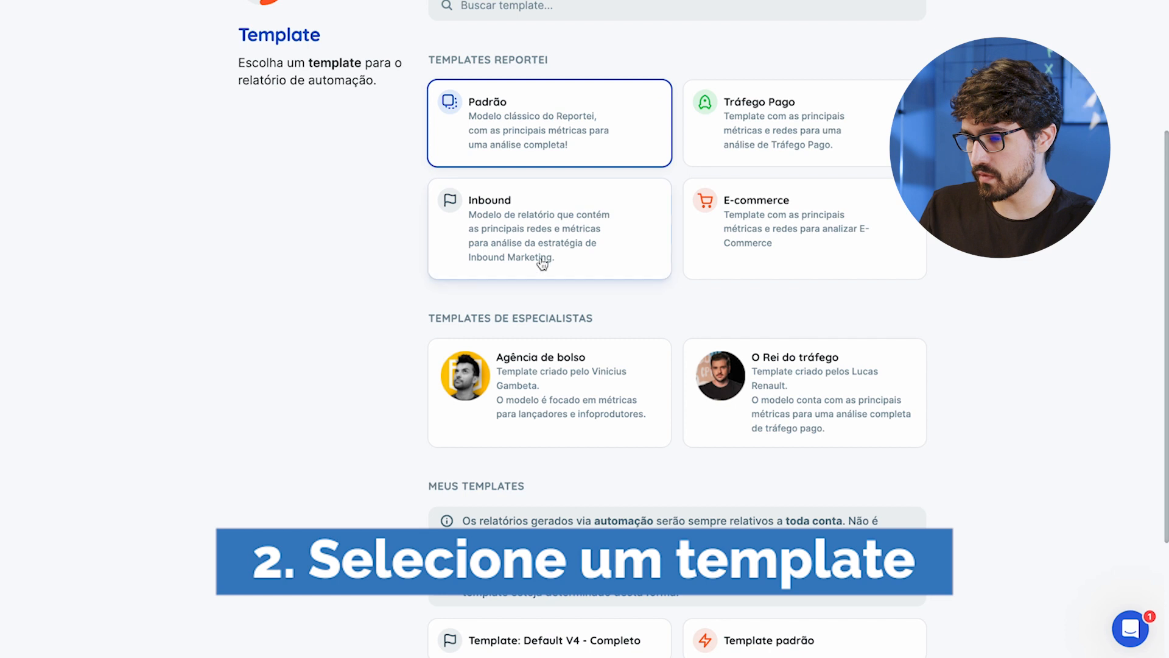
{"action": "left_click", "coordinate": [738, 118]}
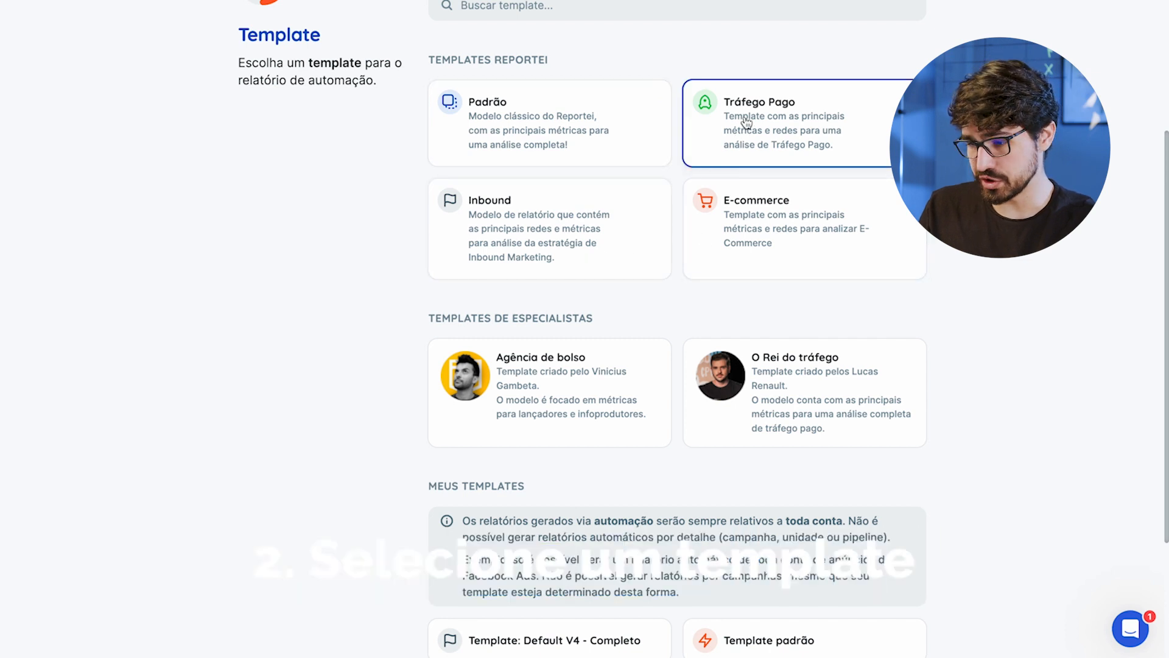
{"action": "scroll", "coordinate": [674, 347], "scroll_direction": "down", "scroll_amount": 3}
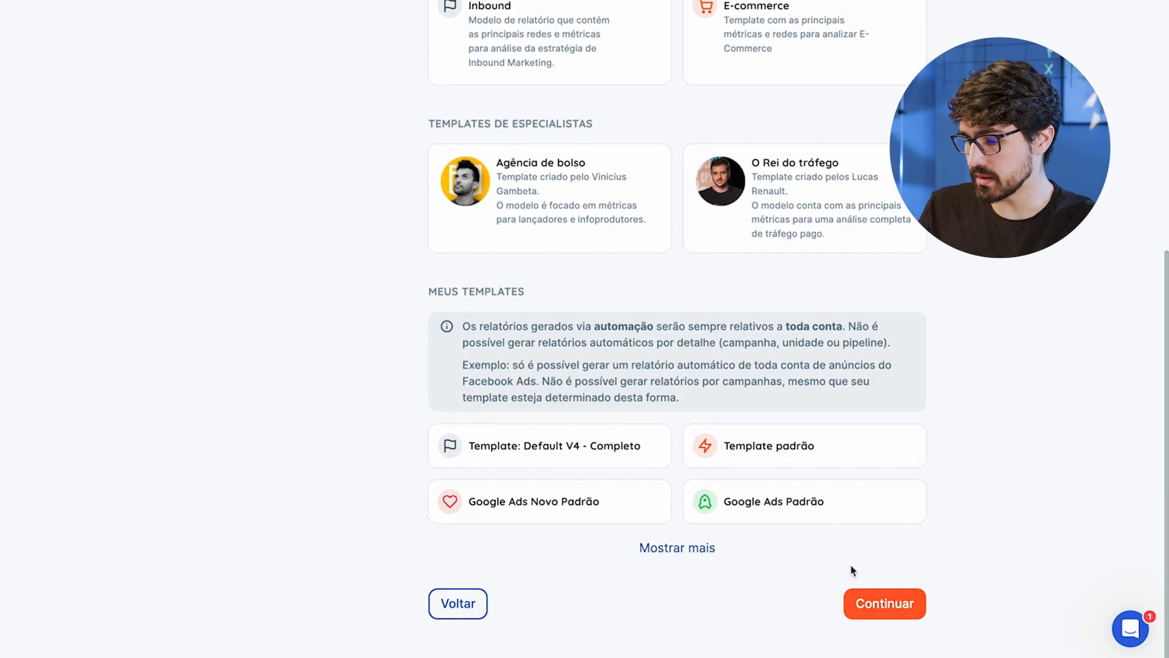
{"action": "left_click", "coordinate": [871, 600]}
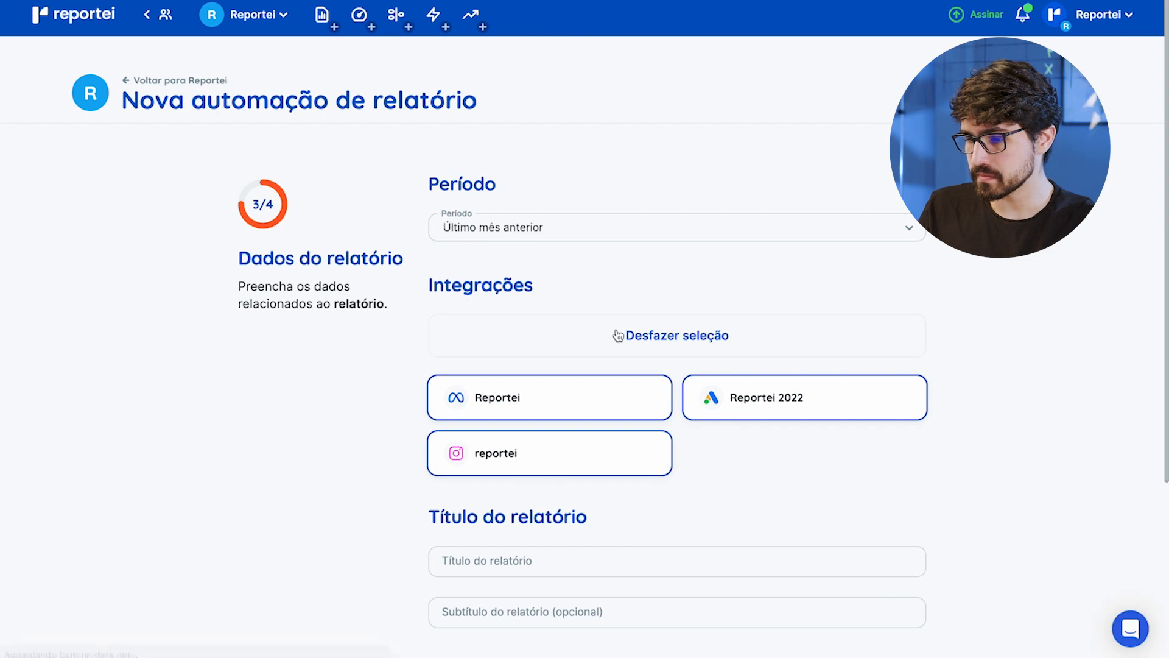
Keep only the Google Ads integration Reportei 2022 selected and title the report "Relatório de Google Ads Mensal"
{"action": "scroll", "coordinate": [609, 335], "scroll_direction": "down", "scroll_amount": 2}
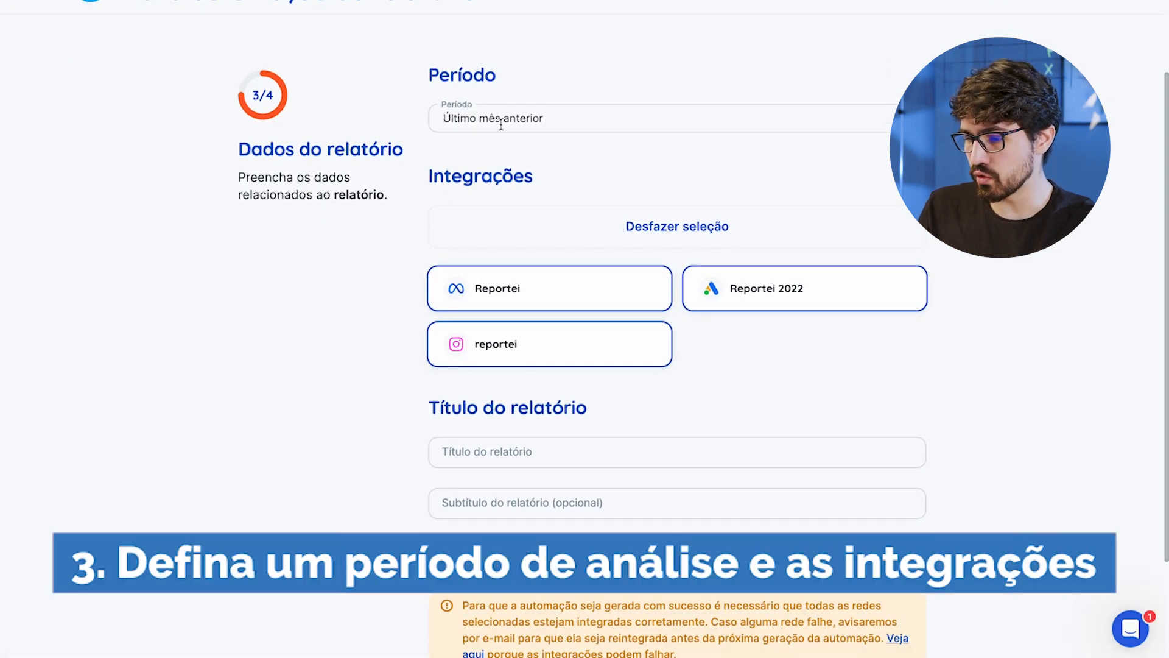
{"action": "left_click", "coordinate": [646, 242]}
{"action": "left_click", "coordinate": [738, 302]}
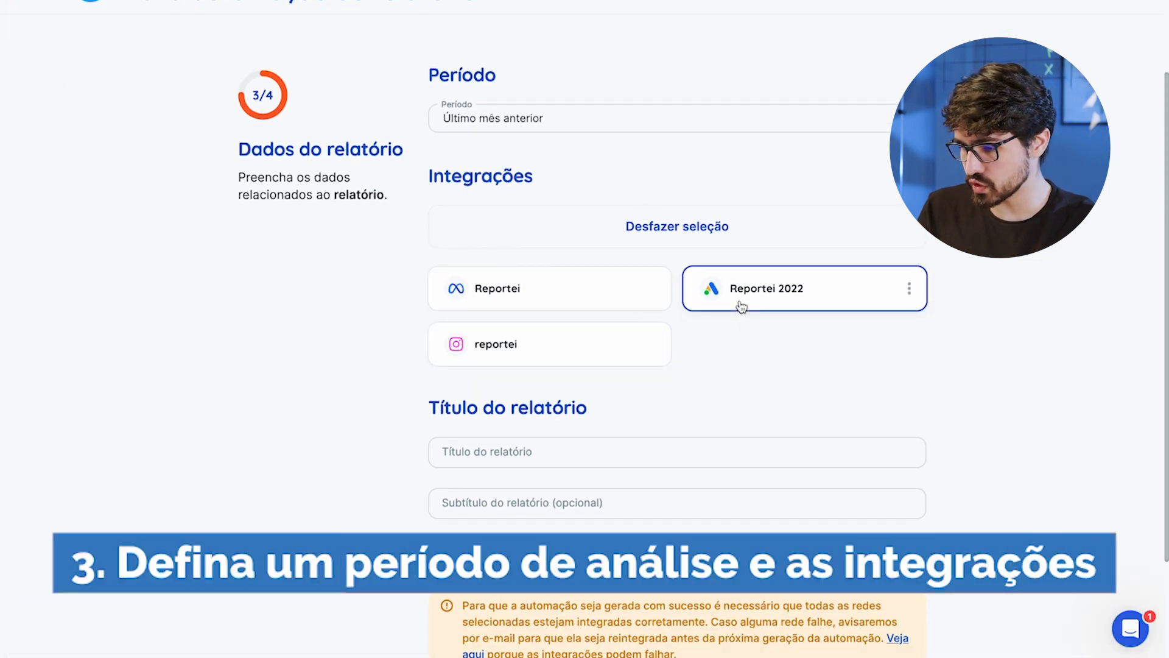
{"action": "scroll", "coordinate": [690, 351], "scroll_direction": "down", "scroll_amount": 2}
{"action": "left_click", "coordinate": [694, 317]}
{"action": "type", "text": "Relatório de google "}
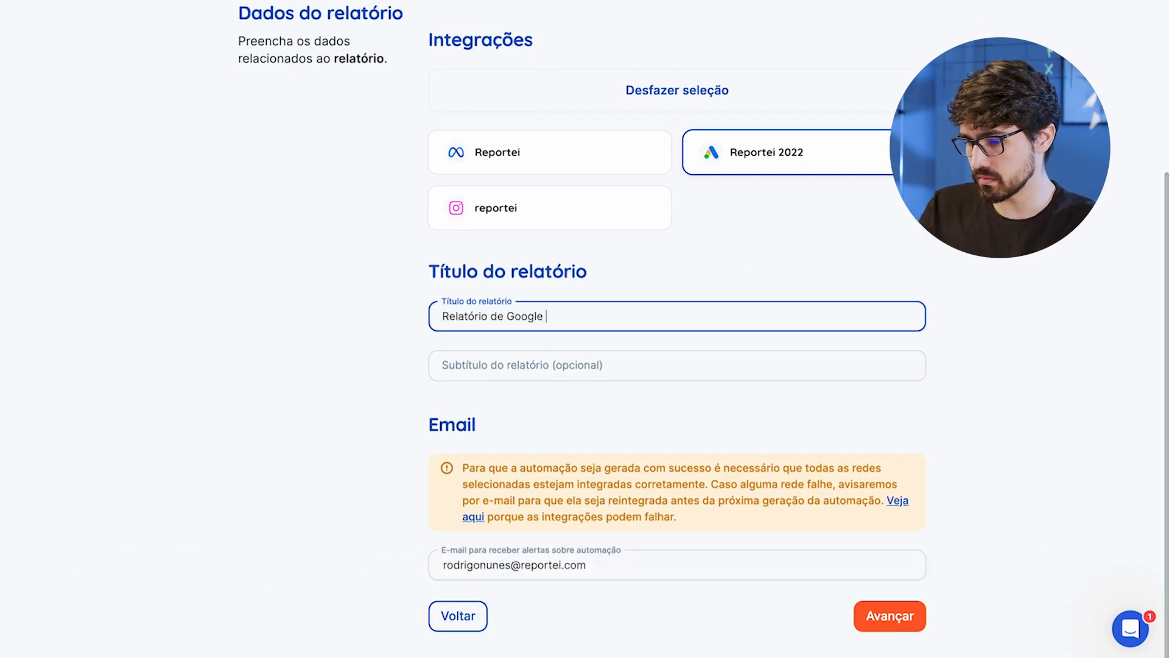
{"action": "type", "text": "Ads Mensal"}
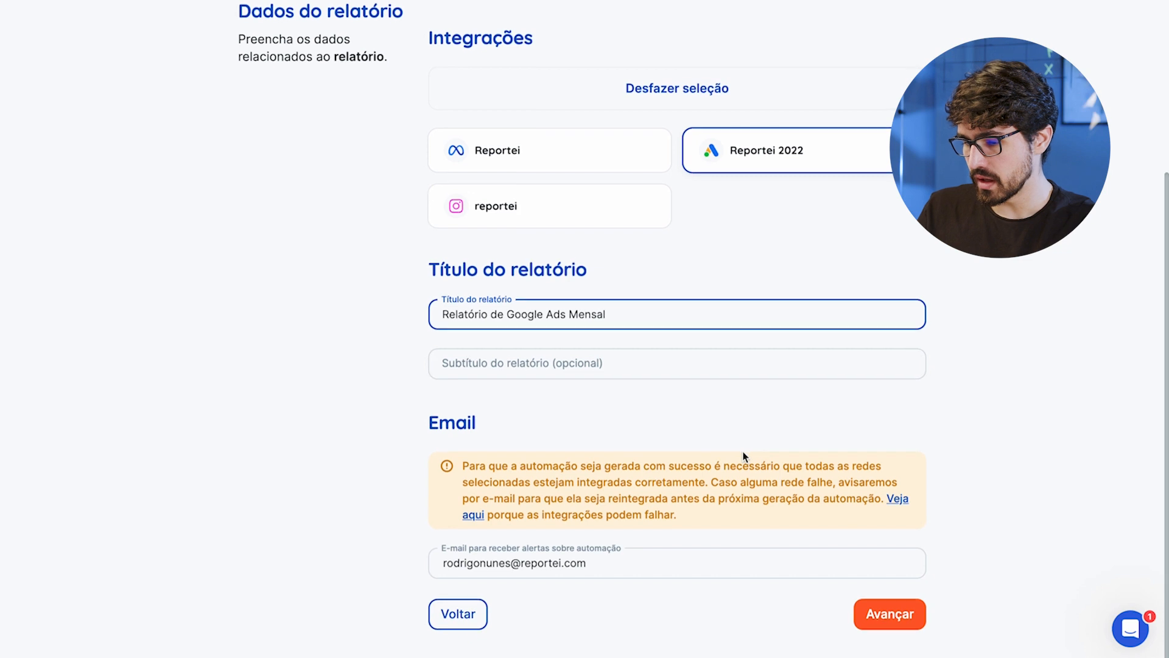
Review the integration failure notice and the alert e-mail address, and advance to the notification stage
{"action": "left_click_drag", "start_coordinate": [470, 467], "coordinate": [550, 451]}
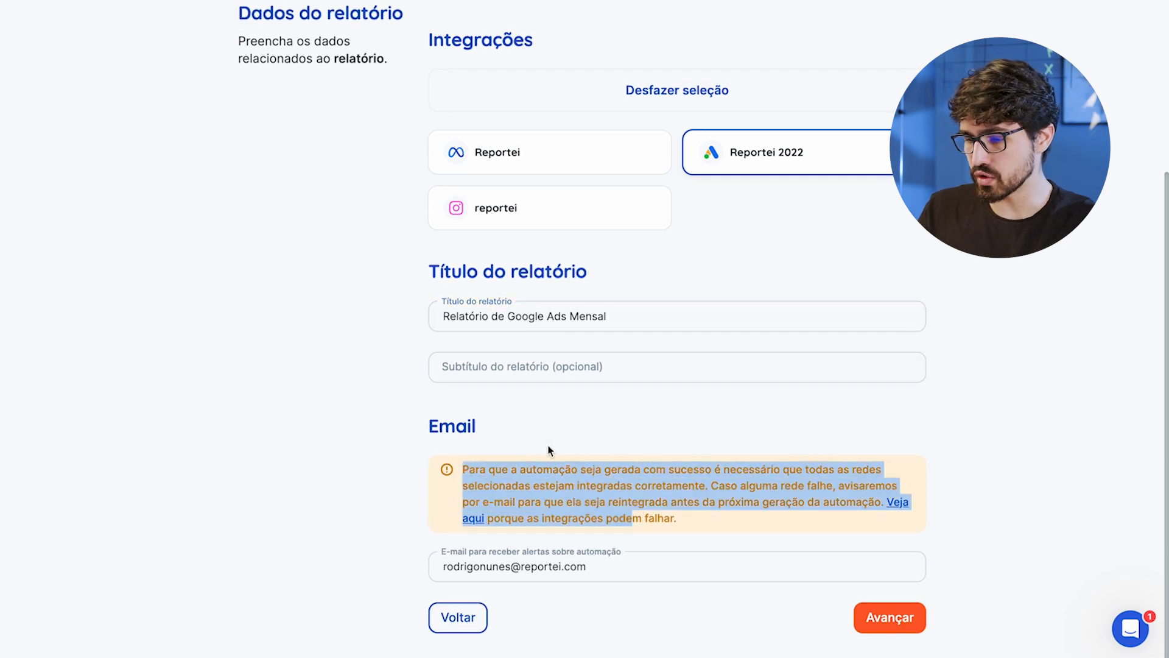
{"action": "left_click_drag", "start_coordinate": [610, 576], "coordinate": [431, 570]}
{"action": "left_click", "coordinate": [758, 617]}
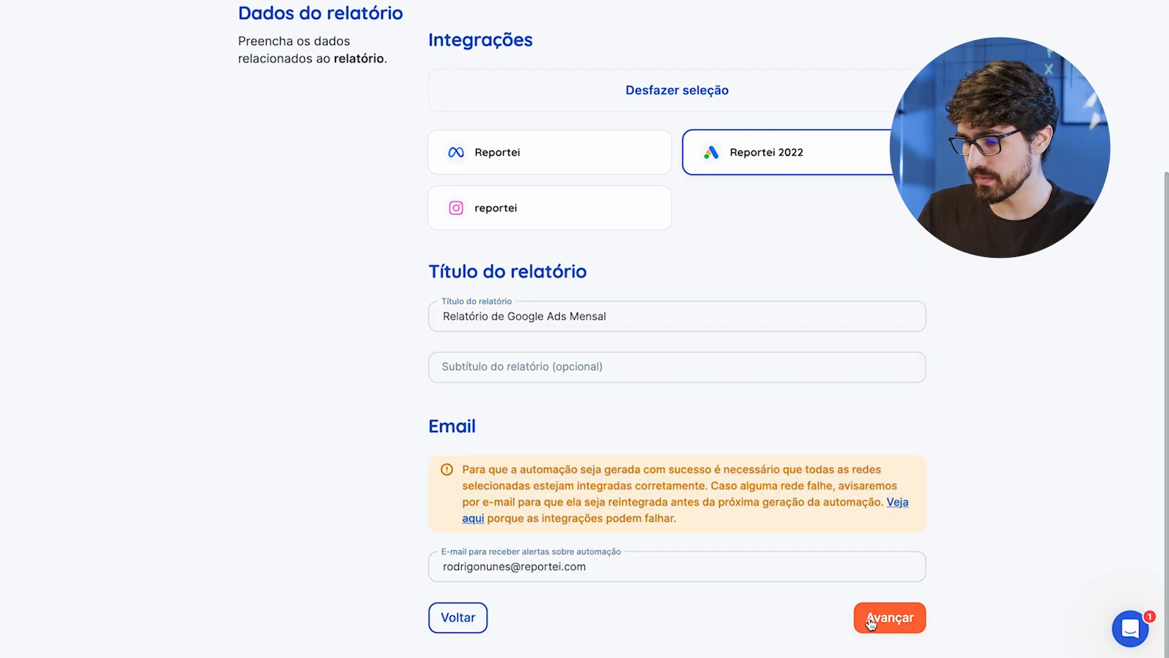
{"action": "left_click", "coordinate": [871, 618]}
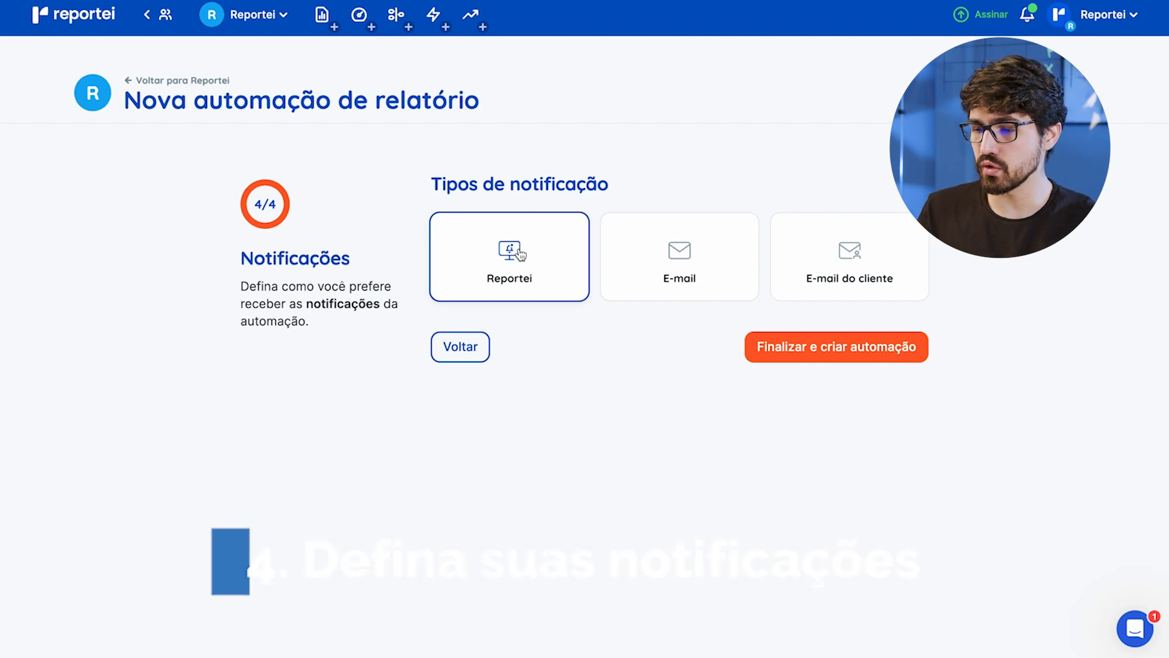
Try the E-mail notification type in place of Reportei and check its address field
{"action": "left_click", "coordinate": [1035, 18]}
{"action": "left_click", "coordinate": [1036, 18]}
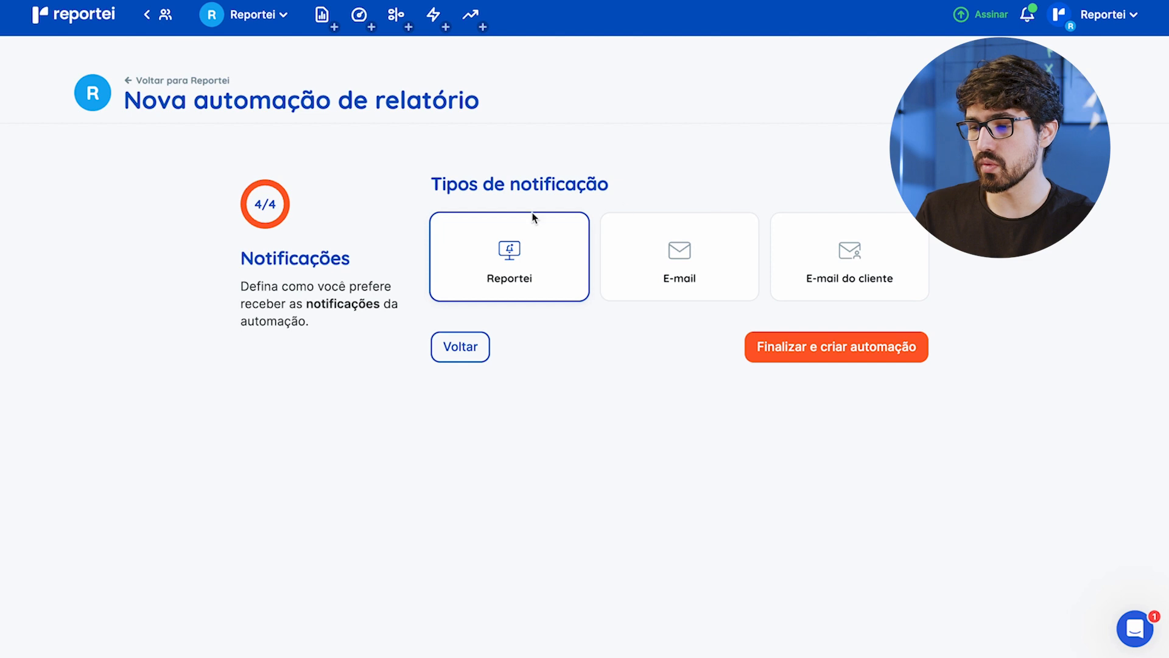
{"action": "left_click", "coordinate": [676, 280]}
{"action": "left_click", "coordinate": [594, 376]}
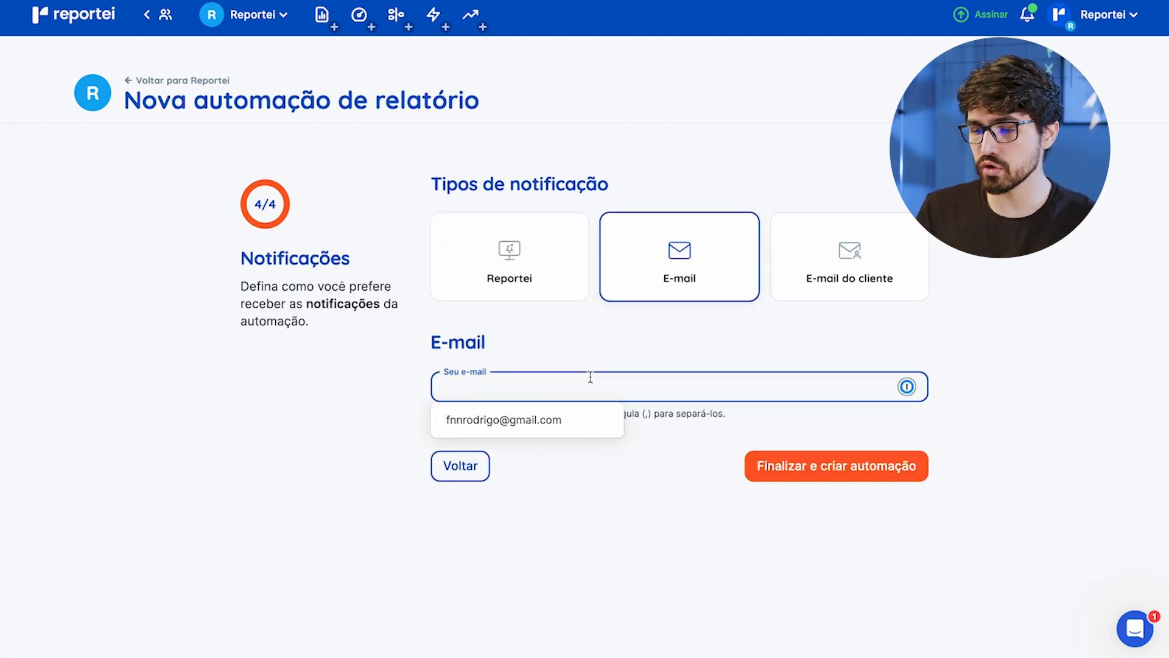
{"action": "left_click", "coordinate": [634, 349]}
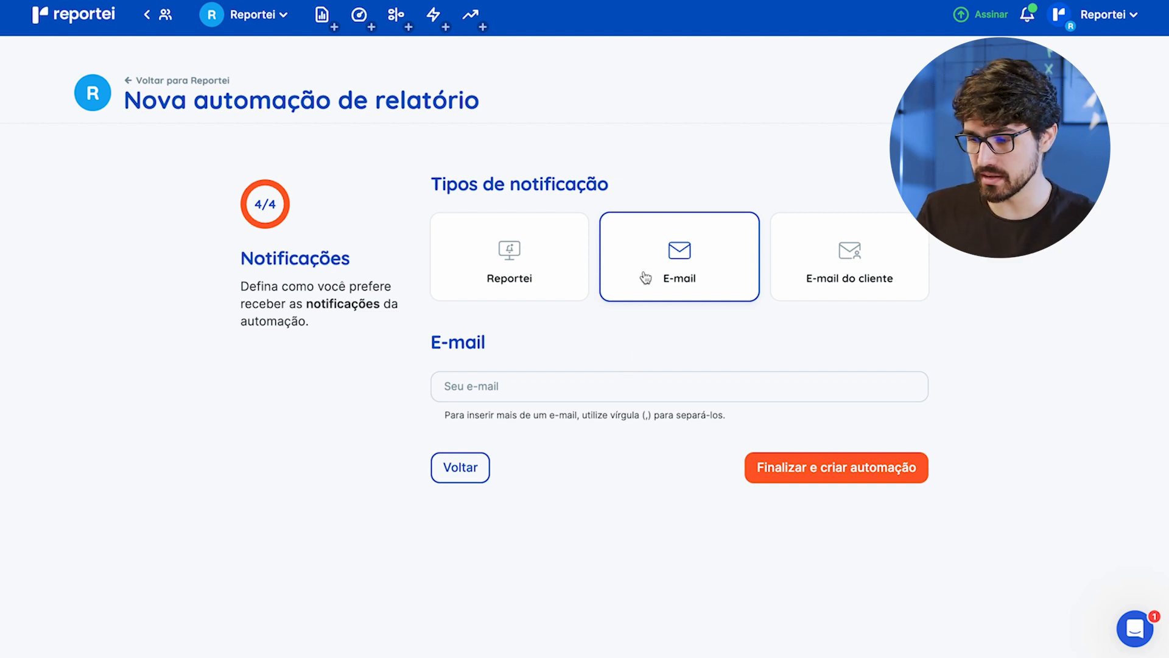
{"action": "left_click", "coordinate": [670, 272]}
Try the E-mail do cliente notification type and examine its recipient, subject, message and reply-to fields
{"action": "left_click", "coordinate": [838, 268]}
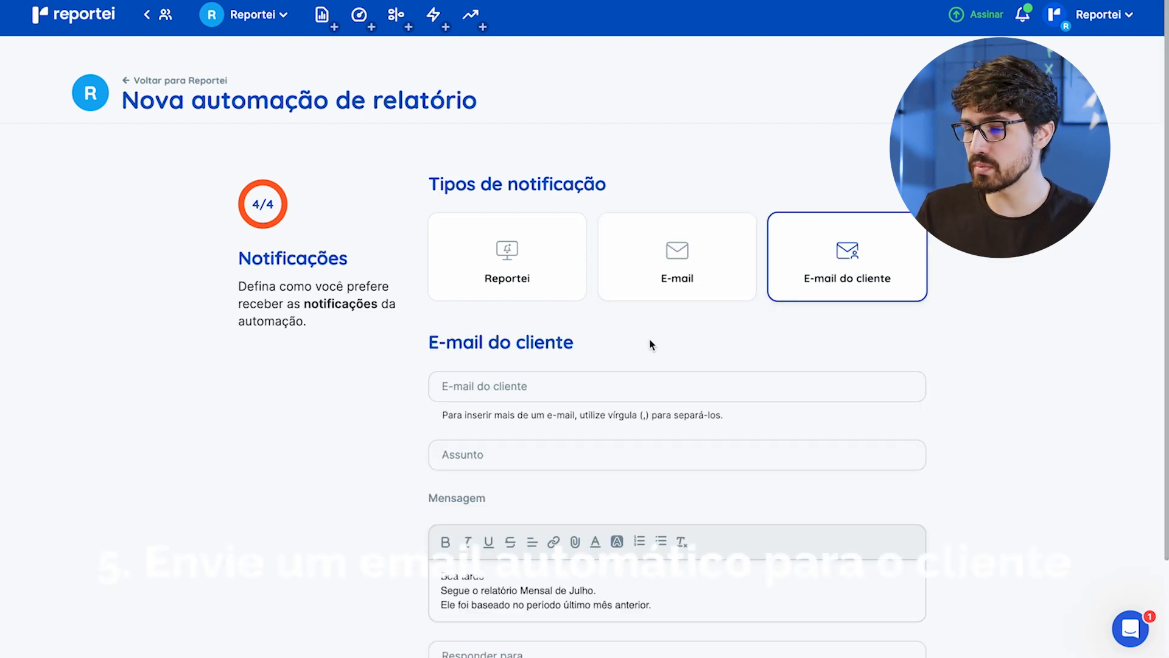
{"action": "scroll", "coordinate": [649, 338], "scroll_direction": "down", "scroll_amount": 1}
{"action": "scroll", "coordinate": [649, 338], "scroll_direction": "down", "scroll_amount": 2}
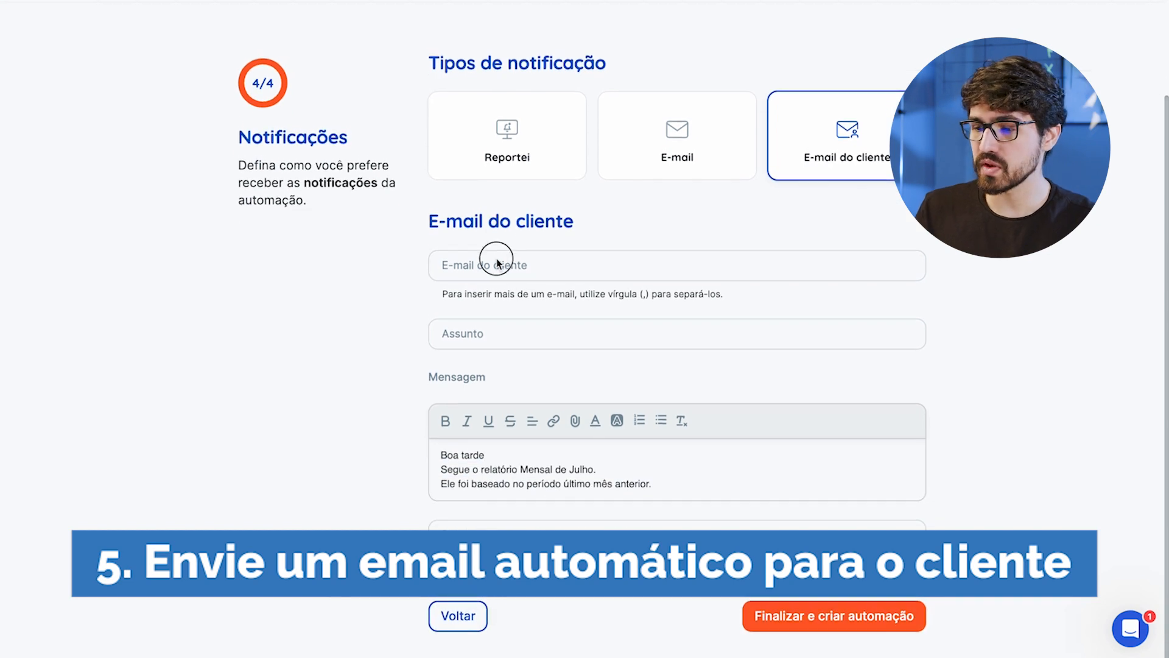
{"action": "left_click", "coordinate": [496, 262]}
{"action": "left_click", "coordinate": [567, 344]}
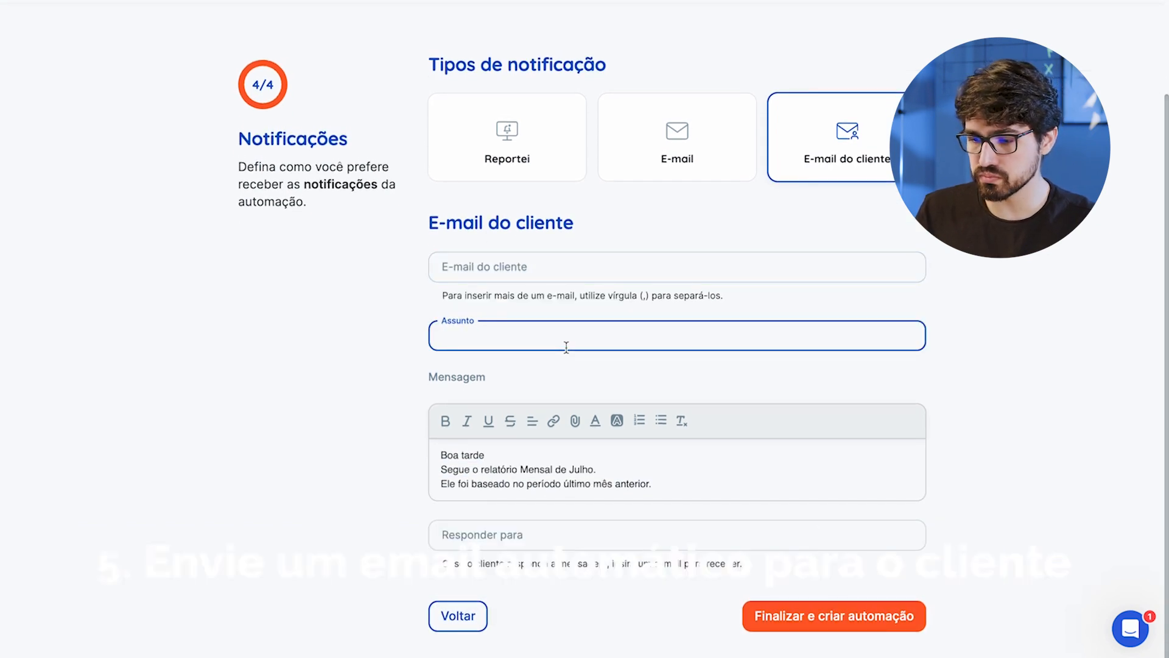
{"action": "left_click_drag", "start_coordinate": [569, 491], "coordinate": [480, 445]}
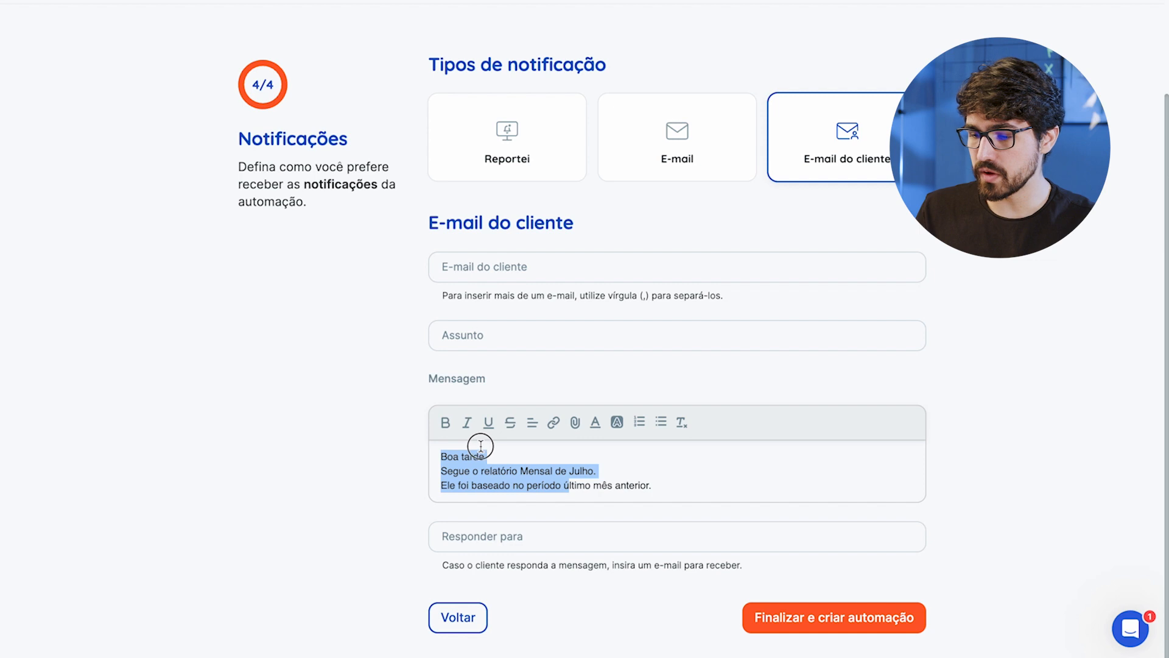
{"action": "left_click", "coordinate": [506, 539]}
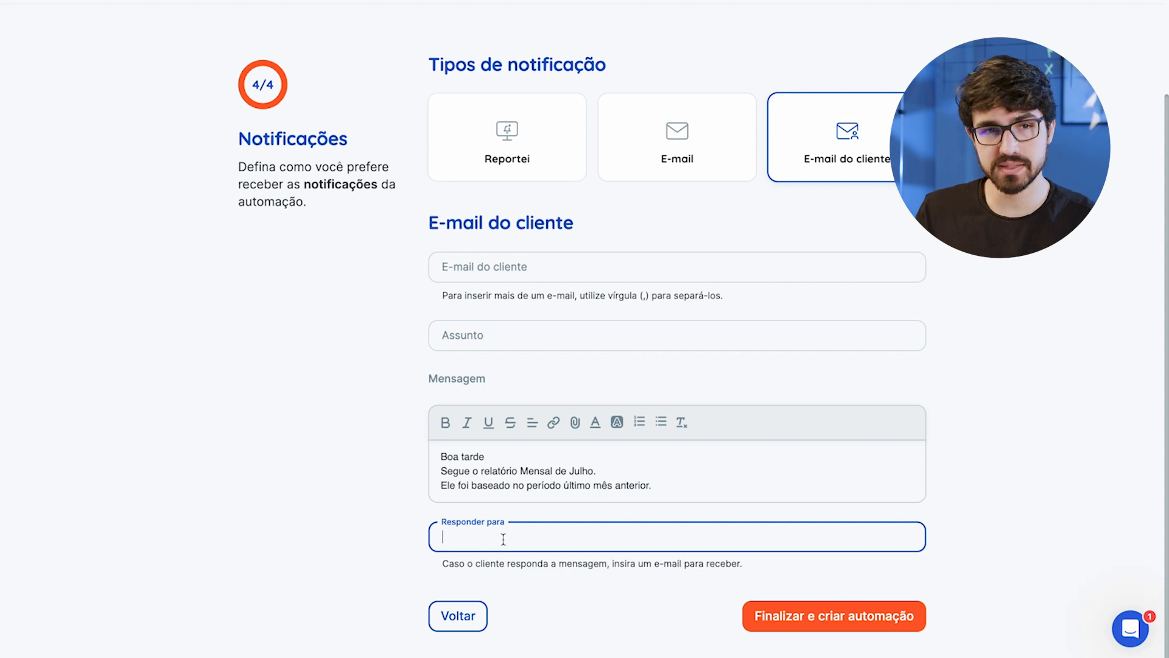
Try out combinations of the Reportei, E-mail and E-mail do cliente notification types, including all three together
{"action": "left_click", "coordinate": [701, 149]}
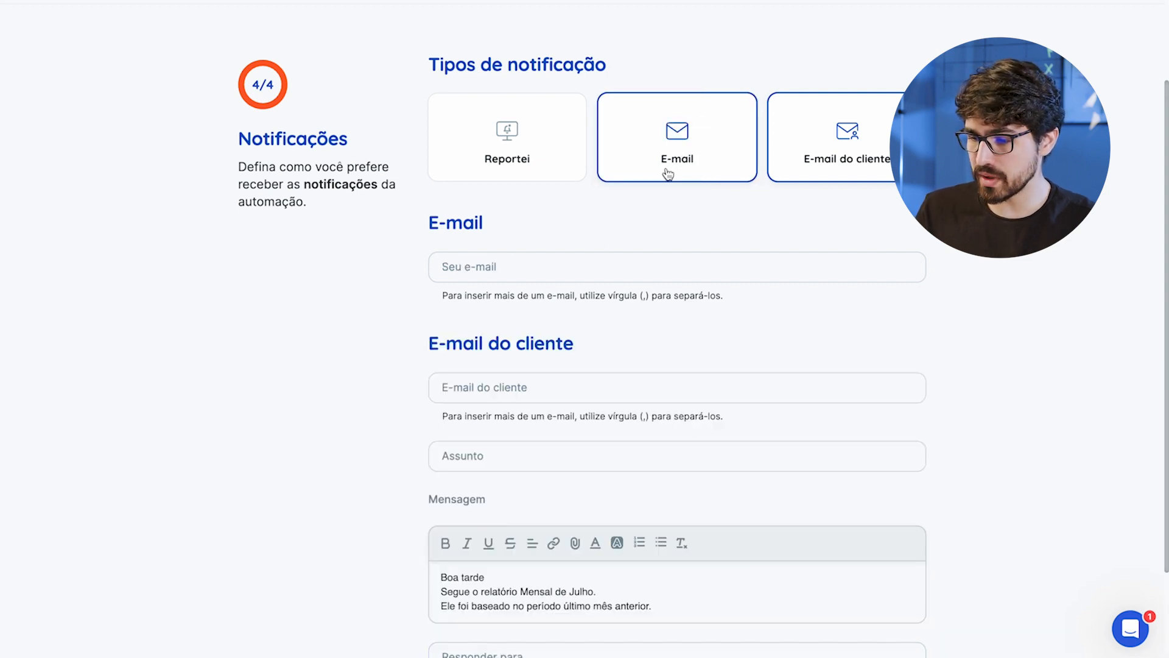
{"action": "left_click", "coordinate": [809, 150]}
{"action": "left_click", "coordinate": [663, 255]}
{"action": "left_click", "coordinate": [543, 269]}
{"action": "left_click", "coordinate": [629, 266]}
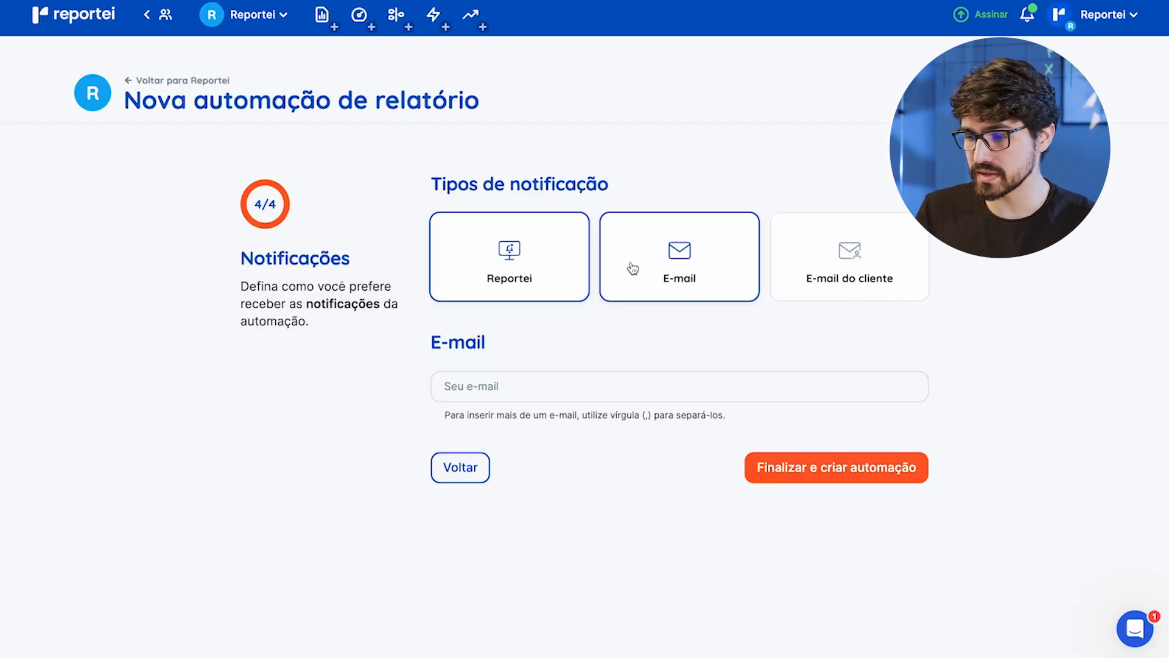
{"action": "left_click", "coordinate": [829, 274]}
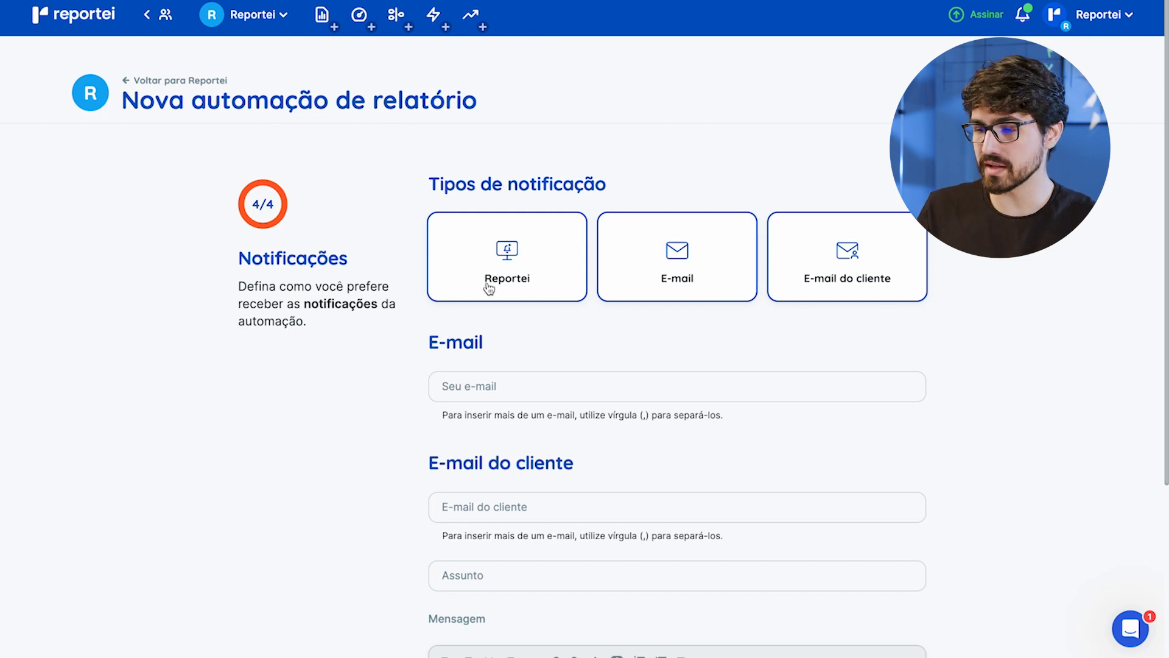
{"action": "left_click", "coordinate": [625, 260]}
{"action": "left_click", "coordinate": [470, 239]}
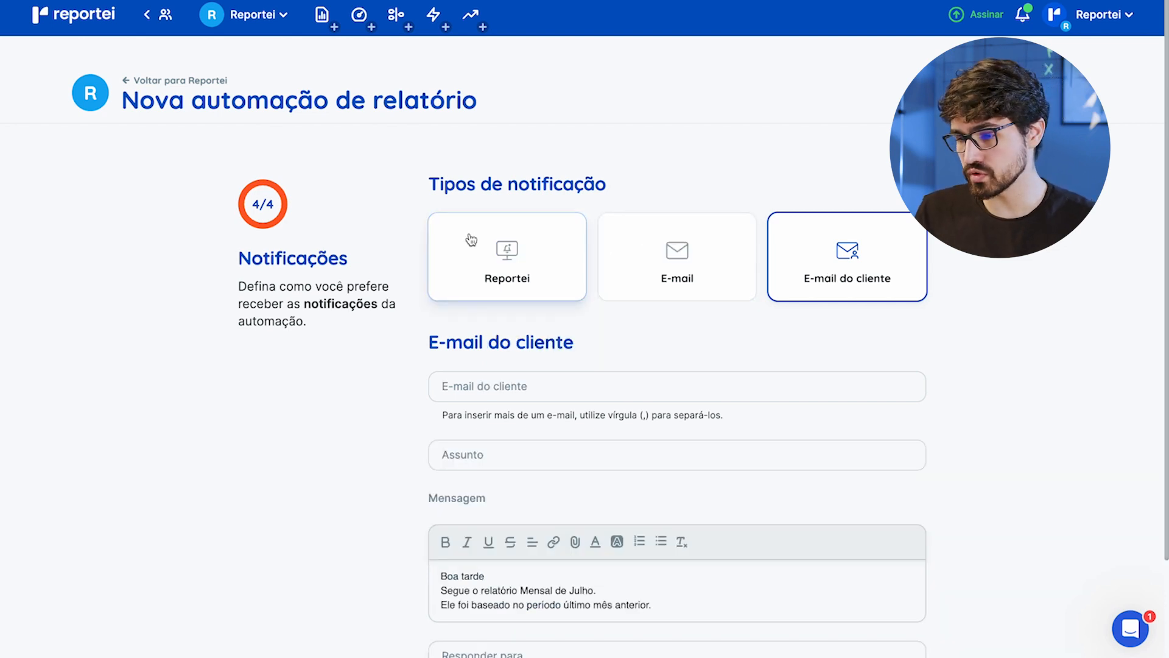
Leave Reportei as the only notification type and finish creating the automation
{"action": "left_click", "coordinate": [484, 245]}
{"action": "left_click", "coordinate": [858, 263]}
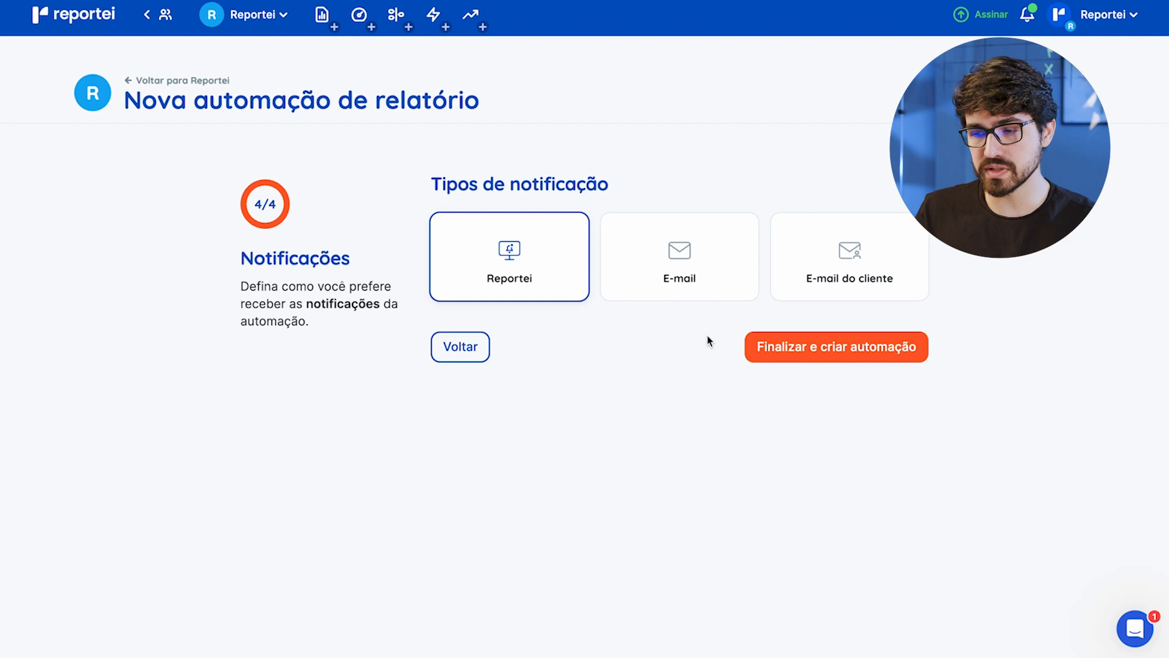
{"action": "left_click", "coordinate": [771, 352]}
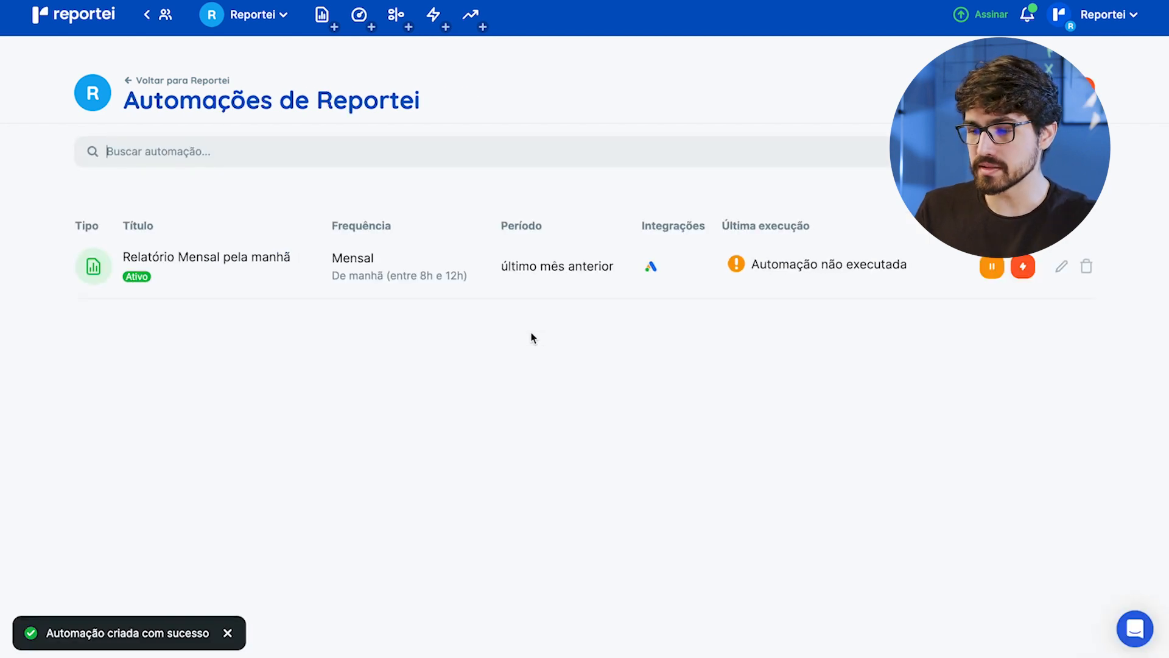
Review the monthly automation's title, frequency, period, integration, last execution and available actions in the automation list
{"action": "left_click_drag", "start_coordinate": [130, 257], "coordinate": [384, 276]}
{"action": "left_click_drag", "start_coordinate": [501, 260], "coordinate": [569, 263]}
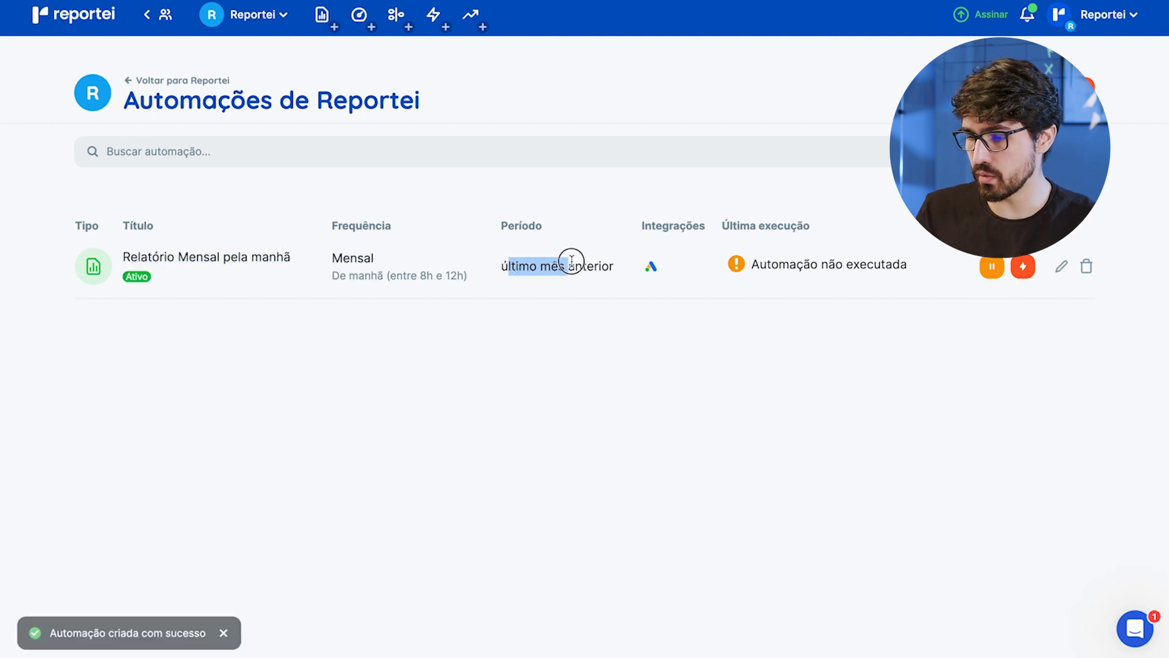
{"action": "left_click", "coordinate": [656, 266]}
{"action": "left_click_drag", "start_coordinate": [755, 266], "coordinate": [908, 269]}
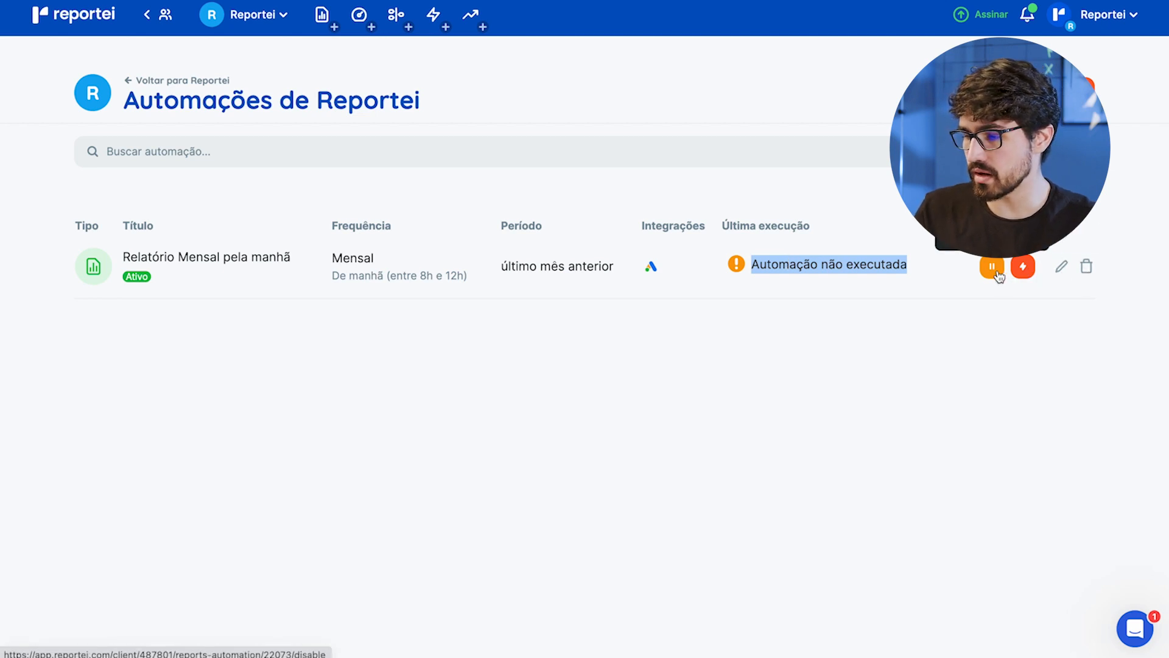
{"action": "left_click", "coordinate": [412, 250]}
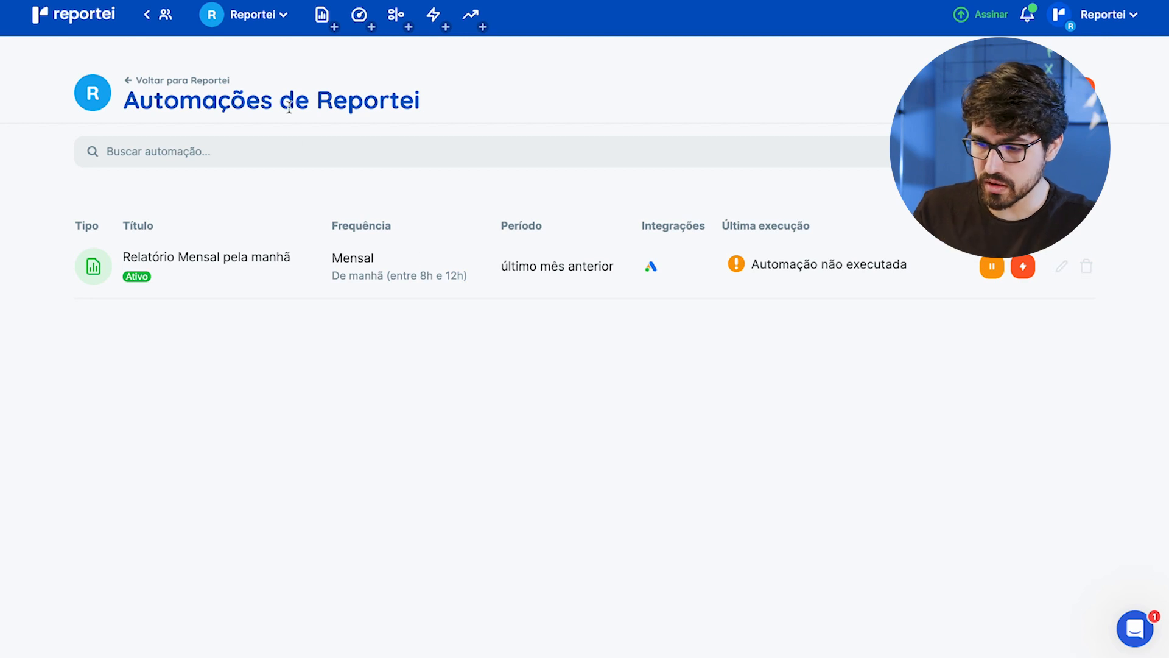
Return to the Reportei project overview and check its timeline and automation cards
{"action": "left_click", "coordinate": [227, 85]}
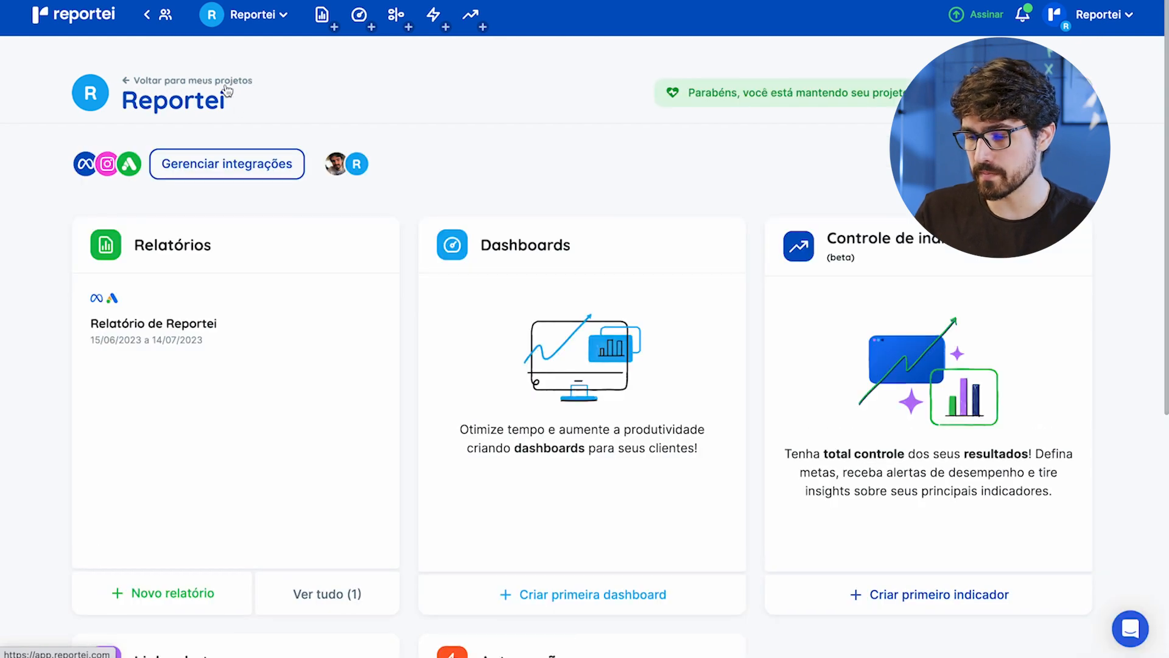
{"action": "scroll", "coordinate": [428, 308], "scroll_direction": "down", "scroll_amount": 5}
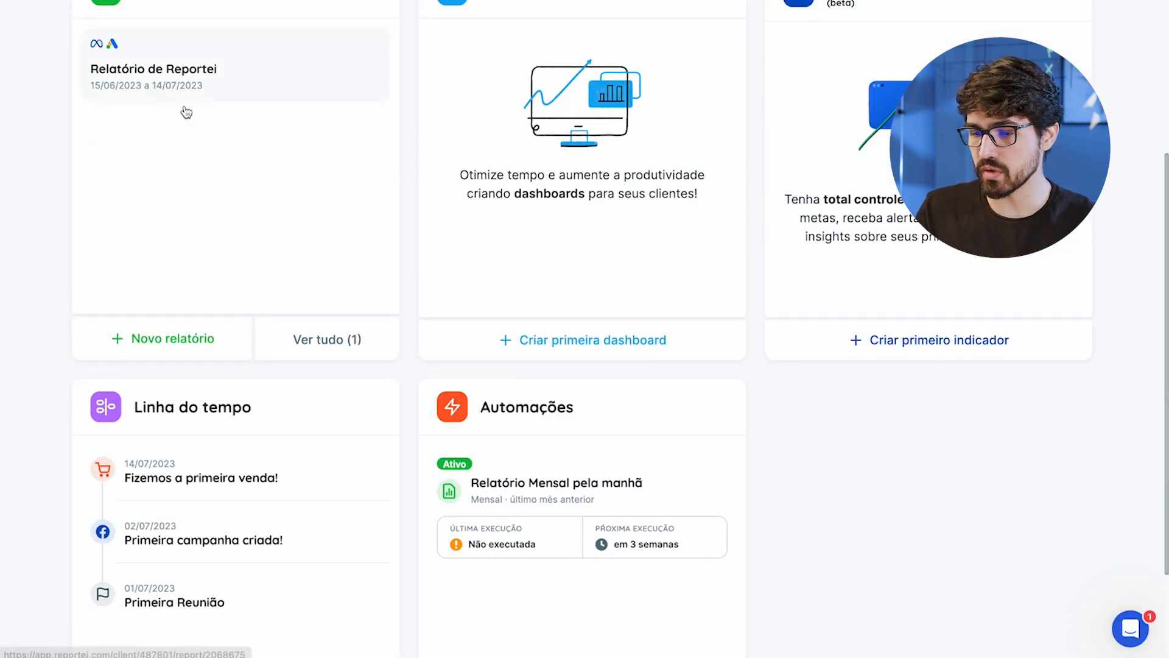
{"action": "scroll", "coordinate": [227, 375], "scroll_direction": "down", "scroll_amount": 2}
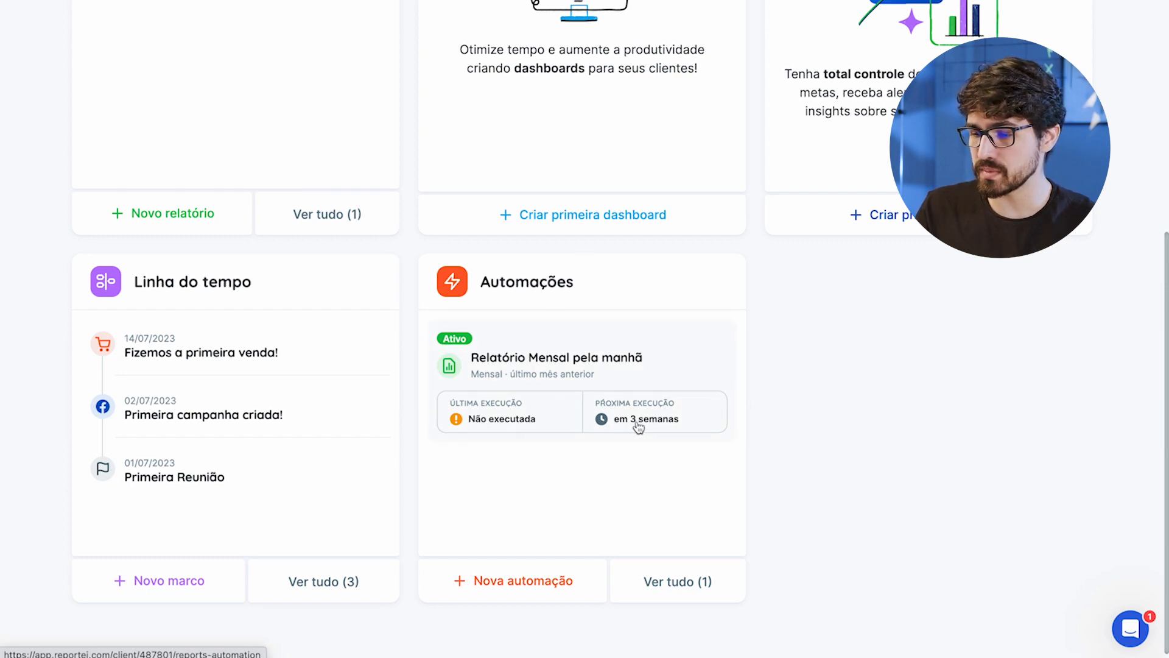
Start the project's first dashboard from the O Rei do tráfego specialist template and continue to the dashboard data
{"action": "scroll", "coordinate": [663, 428], "scroll_direction": "up", "scroll_amount": 10}
{"action": "scroll", "coordinate": [629, 308], "scroll_direction": "down", "scroll_amount": 2}
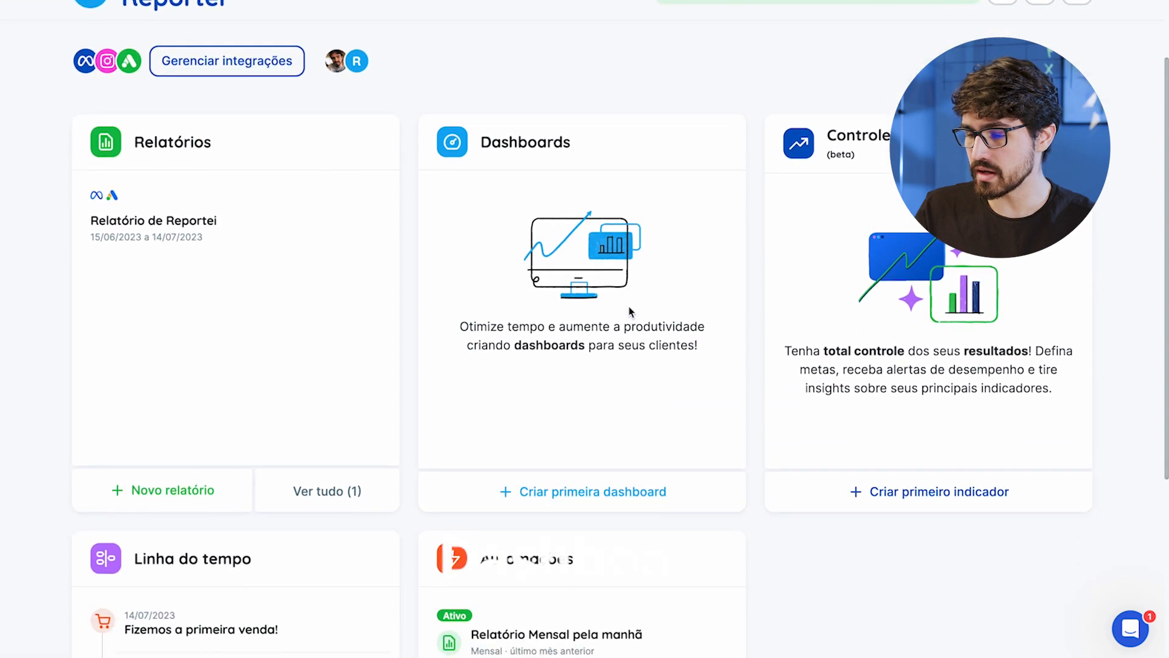
{"action": "left_click", "coordinate": [581, 469]}
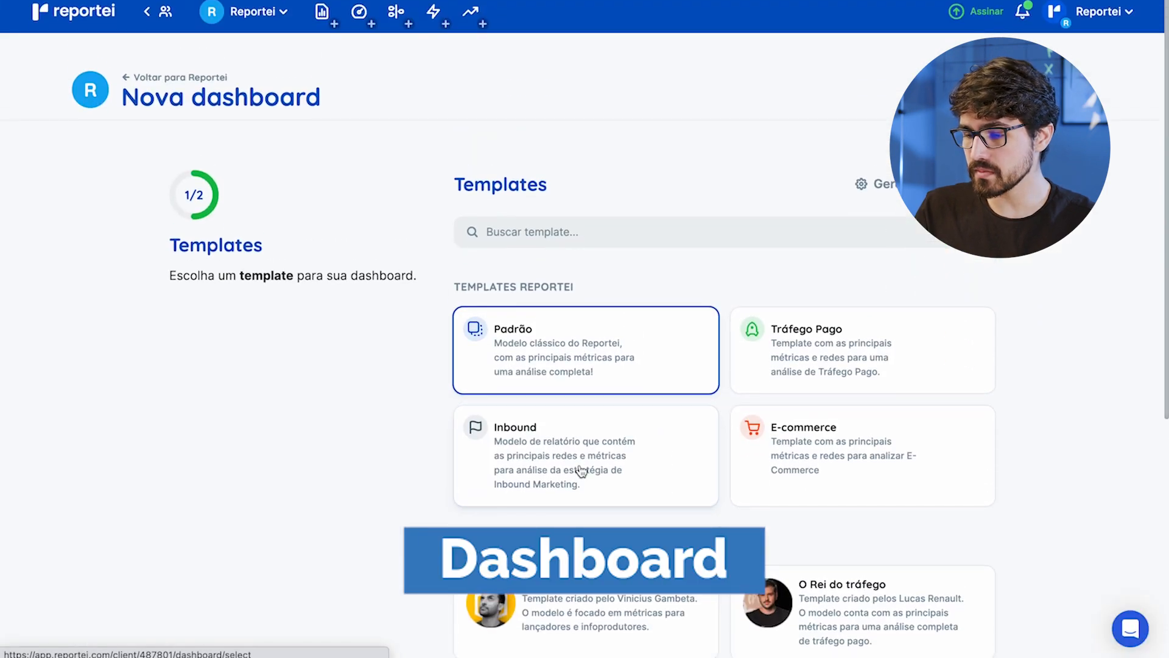
{"action": "scroll", "coordinate": [581, 469], "scroll_direction": "down", "scroll_amount": 3}
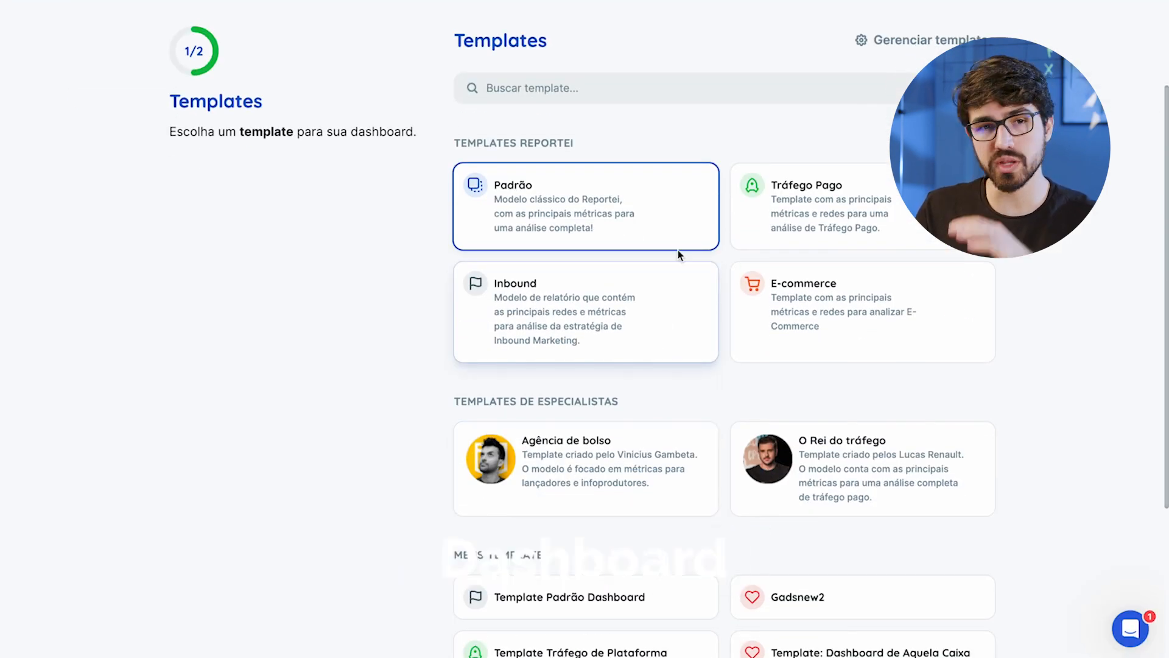
{"action": "scroll", "coordinate": [680, 203], "scroll_direction": "down", "scroll_amount": 2}
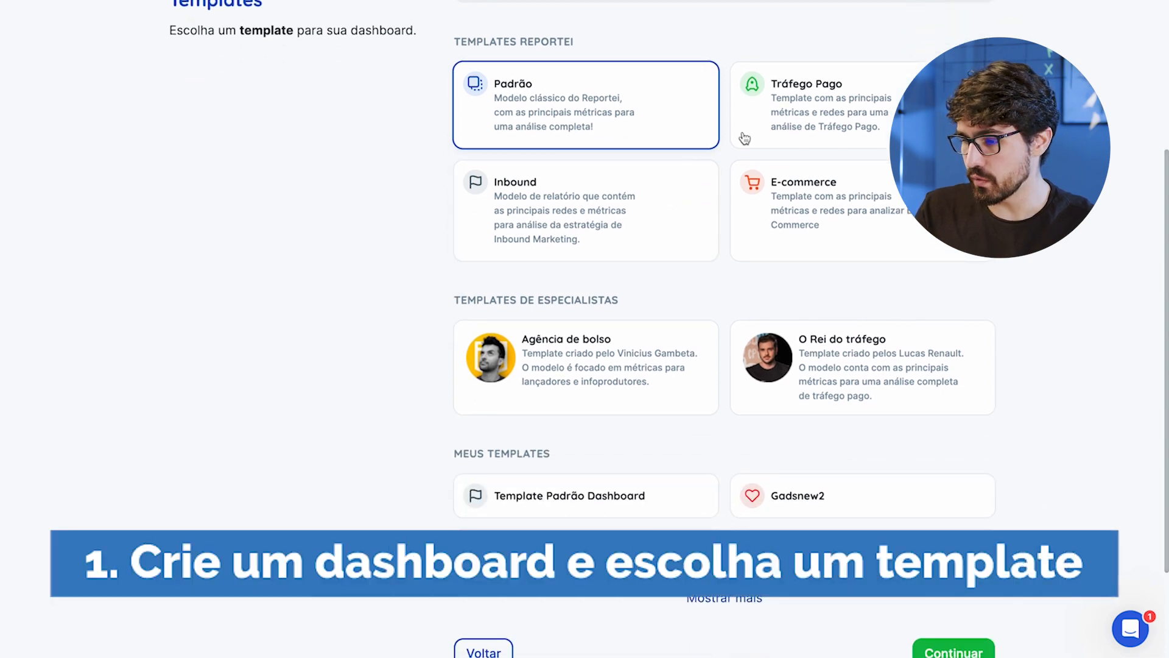
{"action": "left_click", "coordinate": [789, 396]}
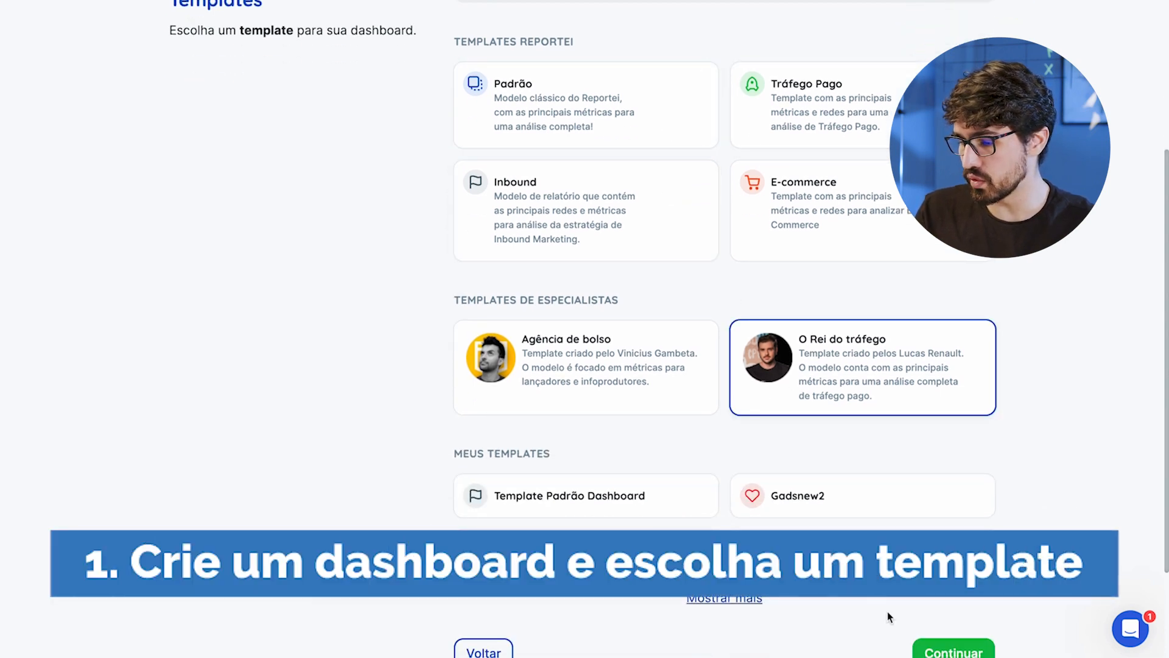
{"action": "left_click", "coordinate": [953, 650]}
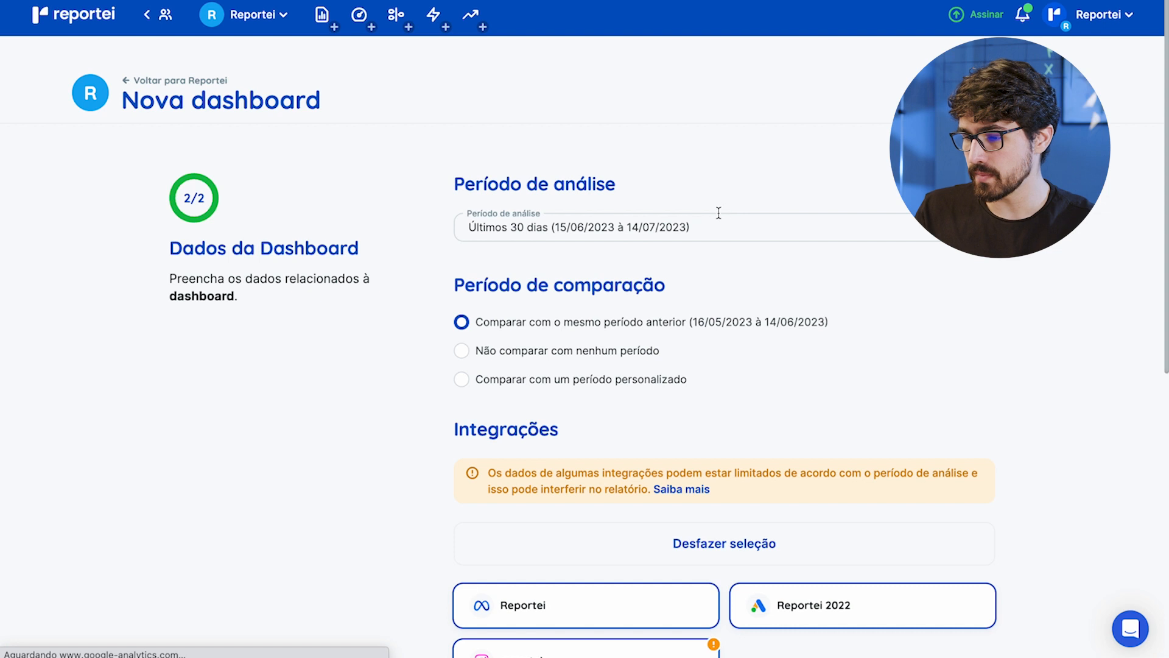
Set the dashboard's analysis period to Últimos 7 dias
{"action": "left_click", "coordinate": [703, 227]}
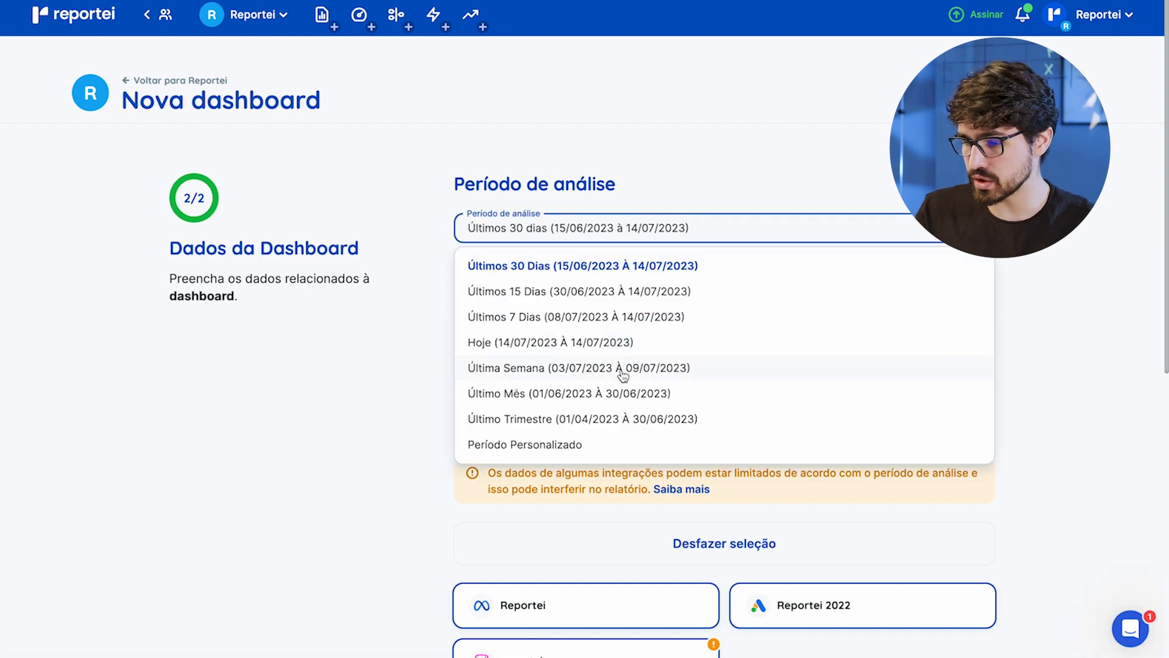
{"action": "left_click", "coordinate": [614, 316]}
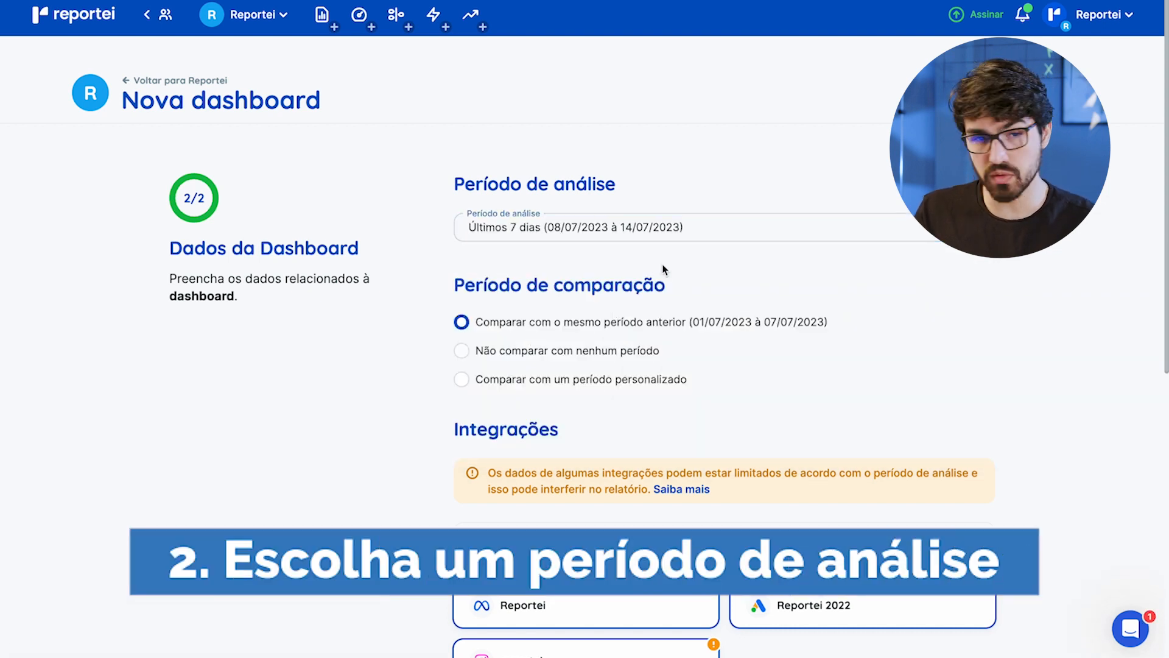
{"action": "scroll", "coordinate": [663, 269], "scroll_direction": "down", "scroll_amount": 4}
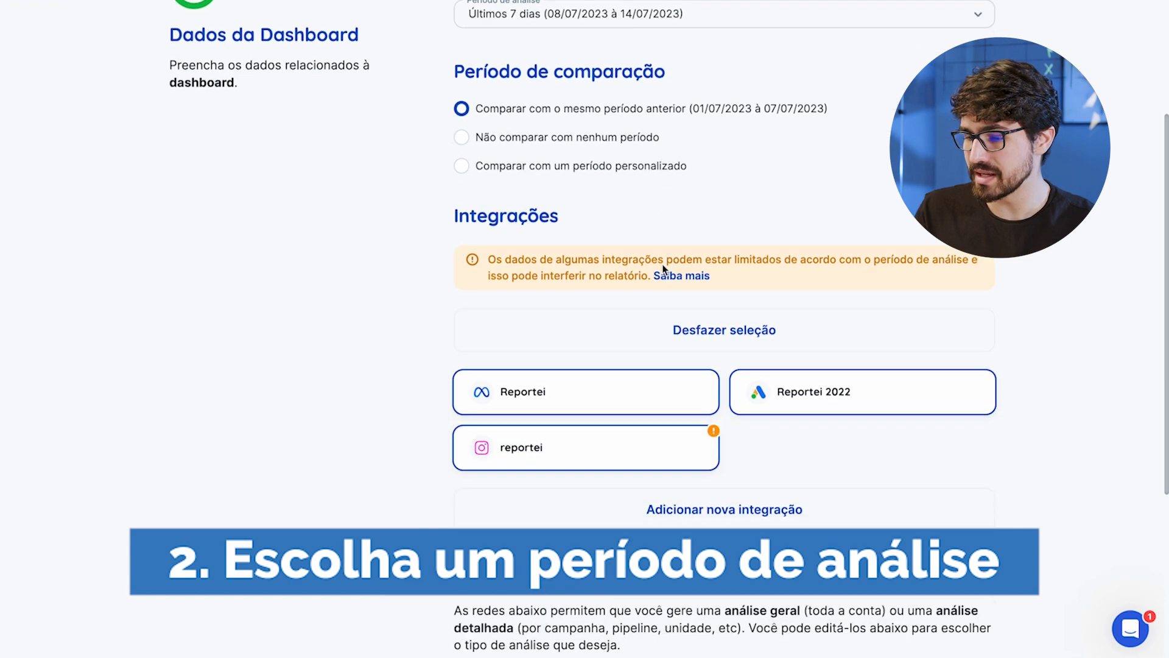
Deselect the Google Ads and Instagram integrations, keeping only Meta Ads, and generate the dashboard
{"action": "left_click", "coordinate": [748, 309]}
{"action": "left_click", "coordinate": [634, 380]}
{"action": "scroll", "coordinate": [681, 449], "scroll_direction": "down", "scroll_amount": 3}
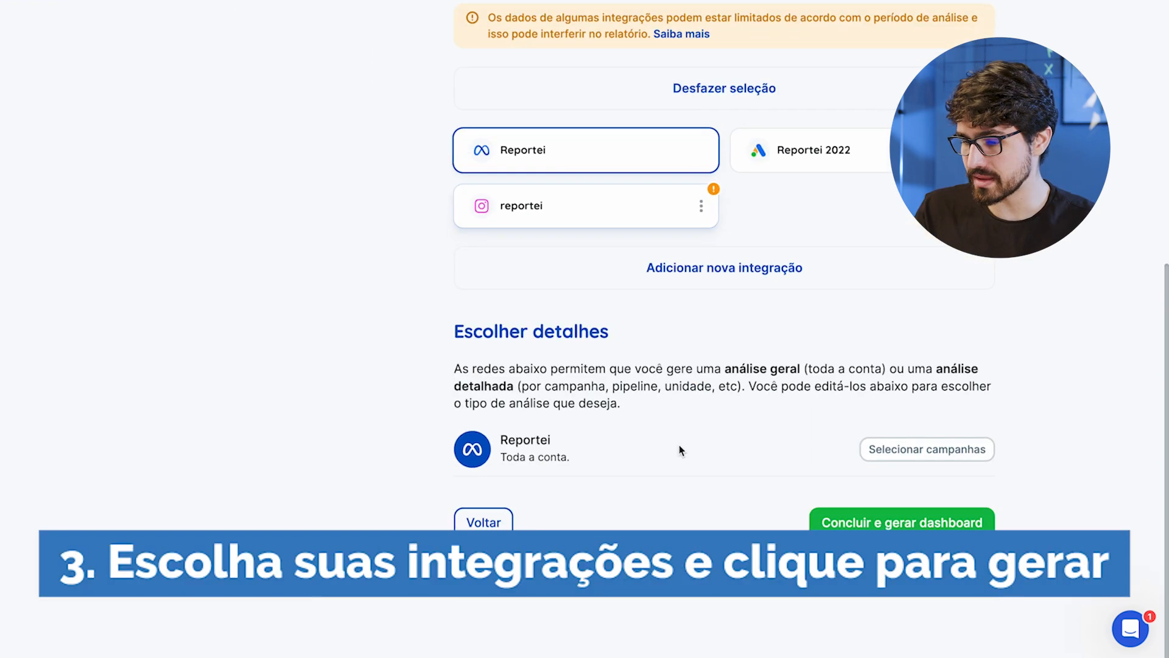
{"action": "left_click", "coordinate": [845, 524]}
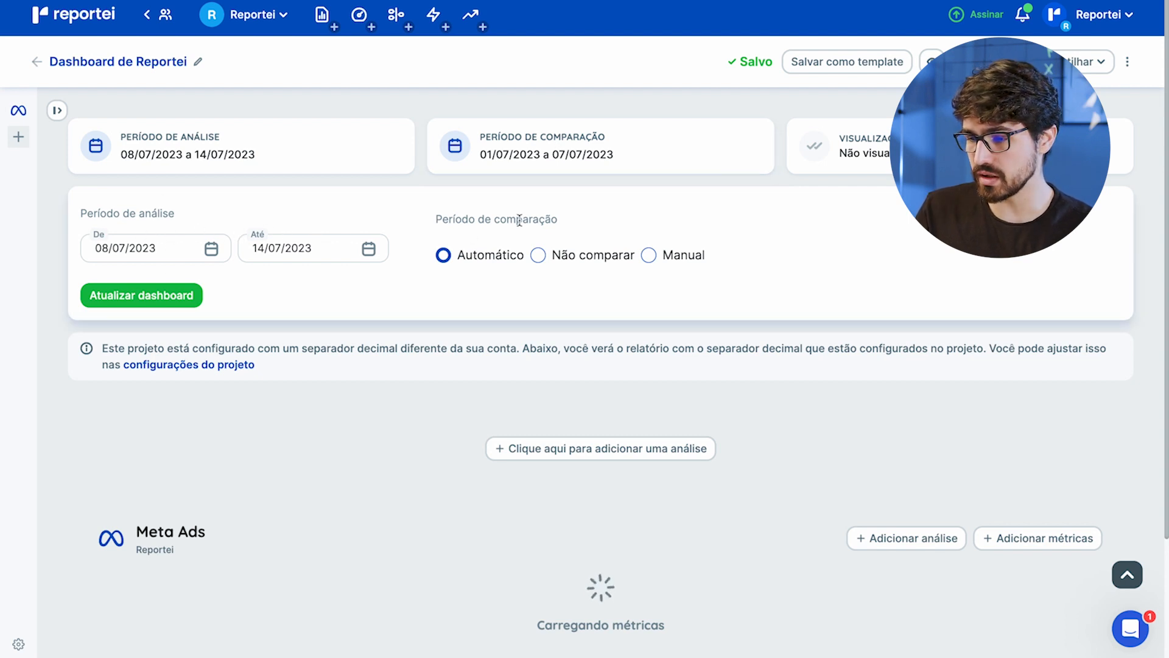
Check the generated dashboard, preview its client view with the start-date calendar, and return to the editor
{"action": "scroll", "coordinate": [494, 358], "scroll_direction": "down", "scroll_amount": 3}
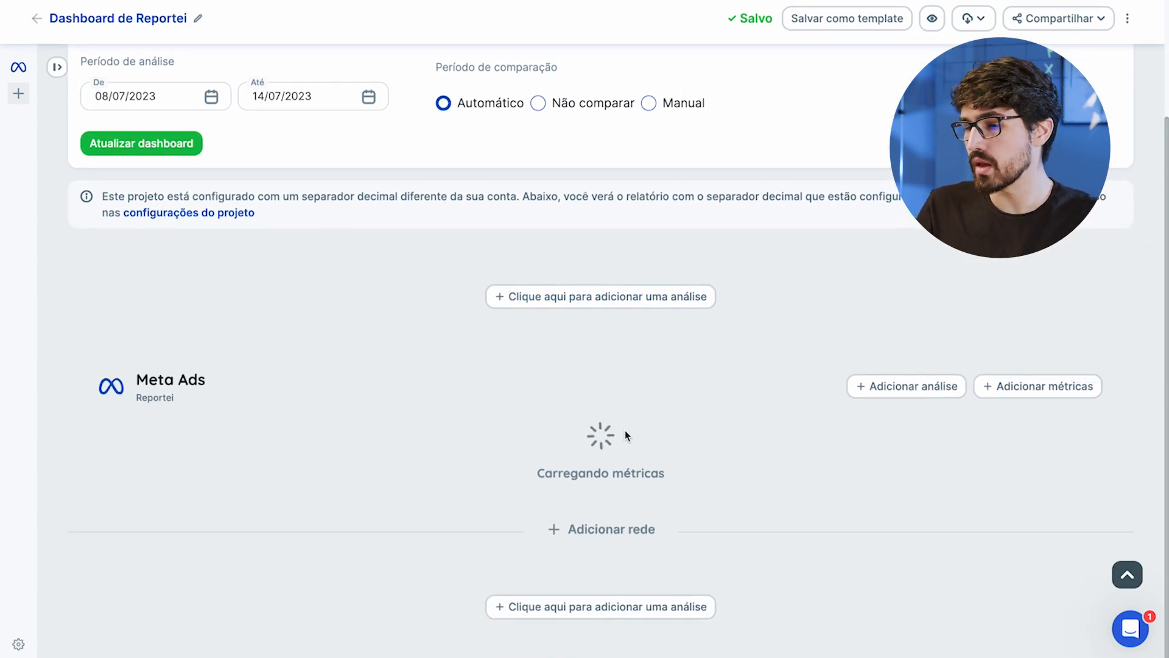
{"action": "scroll", "coordinate": [625, 430], "scroll_direction": "up", "scroll_amount": 3}
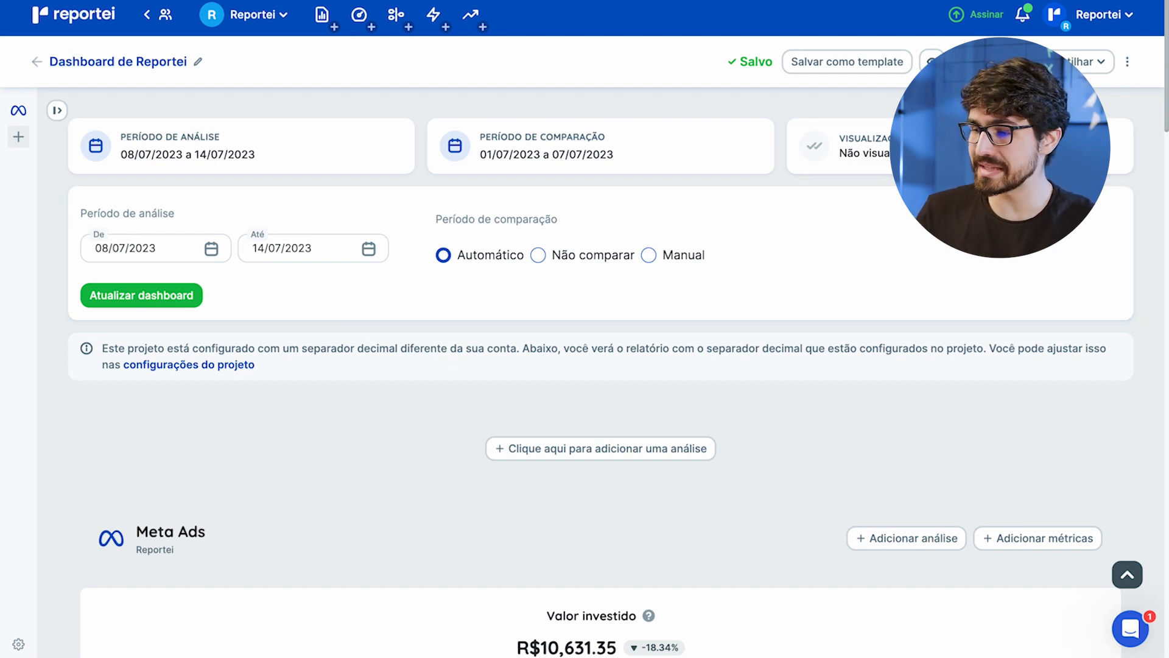
{"action": "left_click", "coordinate": [932, 62]}
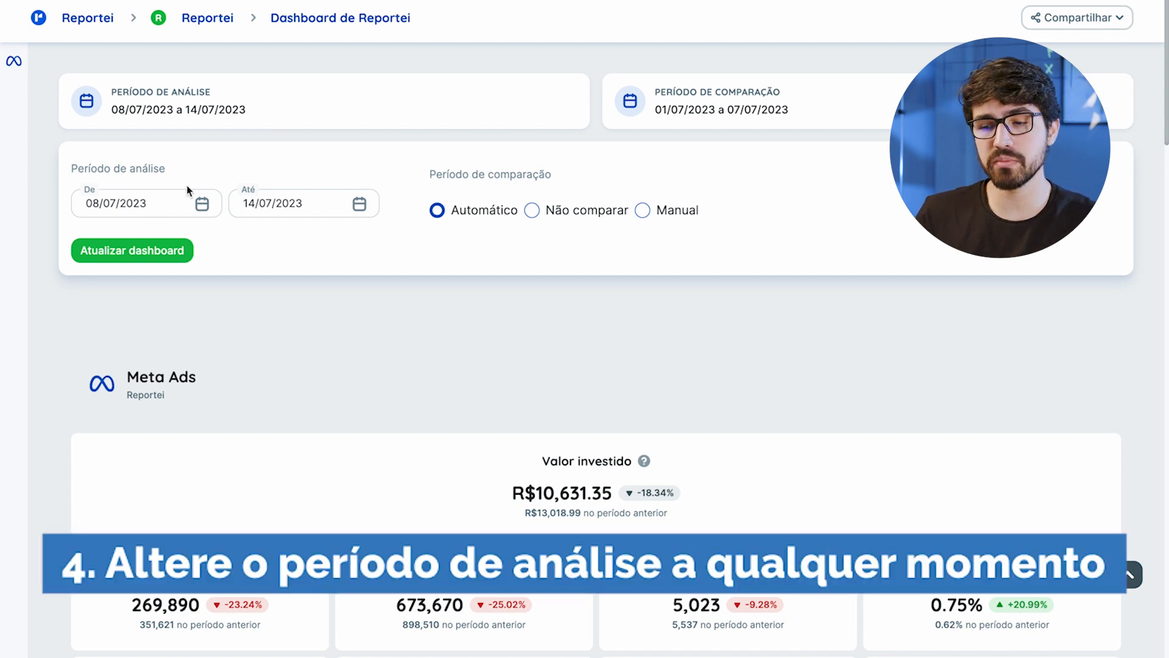
{"action": "left_click", "coordinate": [186, 201]}
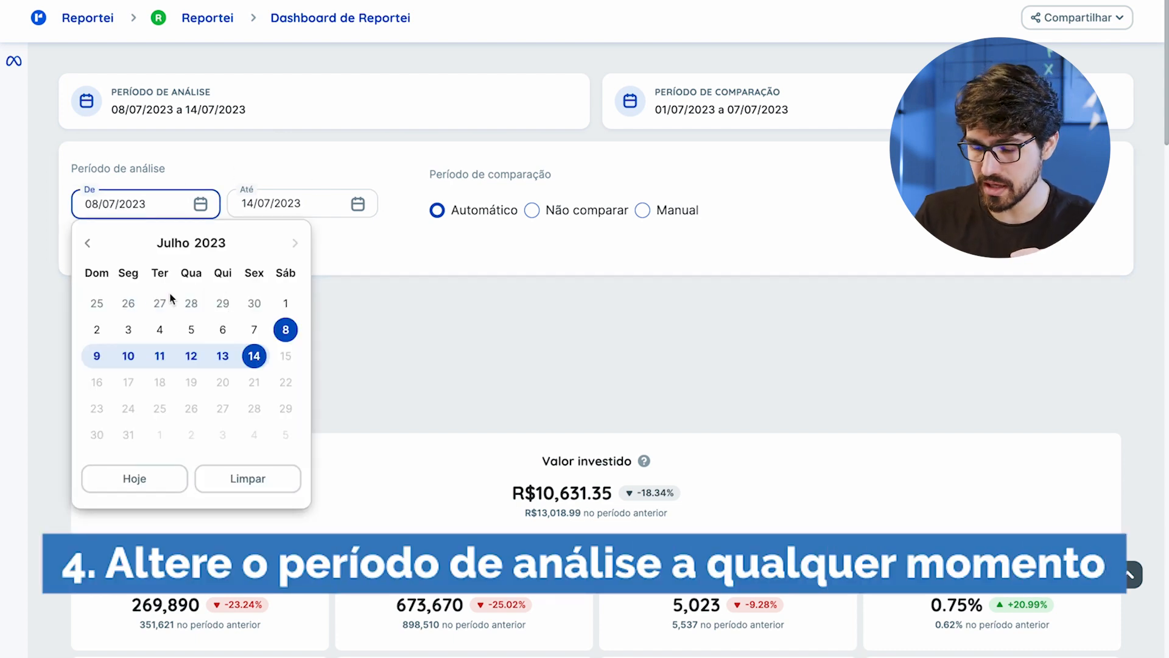
{"action": "left_click", "coordinate": [294, 89]}
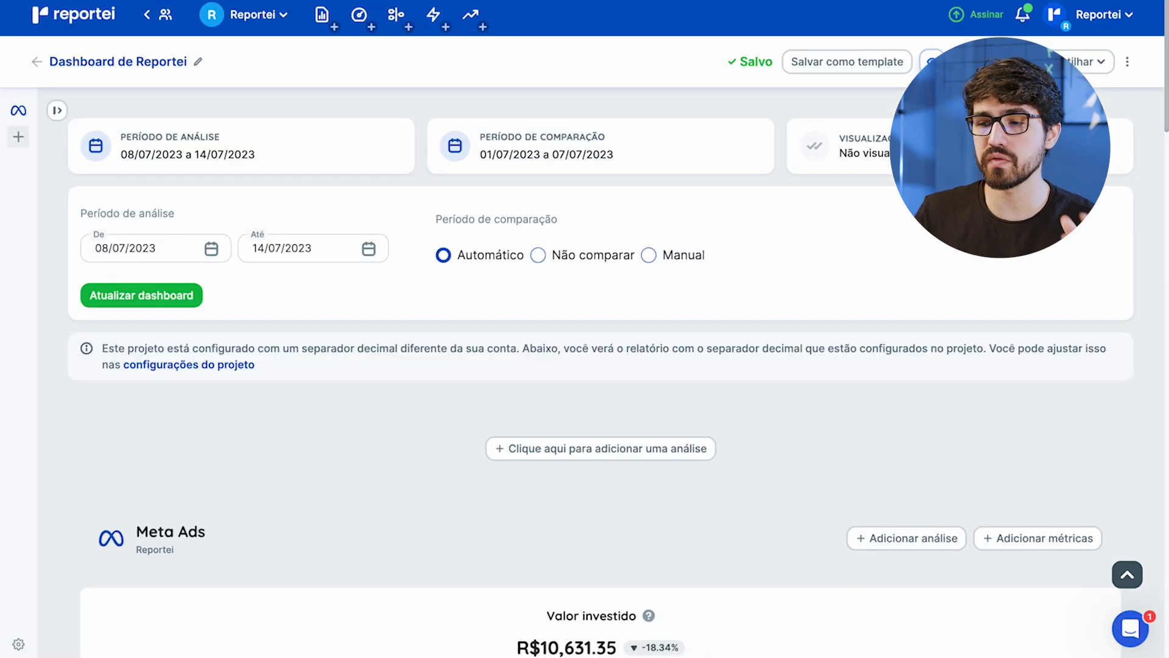
Remove the Meta Ads cards for total reach, impressions, link clicks, average CTR, landing page views, cart additions and initiated checkouts
{"action": "scroll", "coordinate": [452, 330], "scroll_direction": "down", "scroll_amount": 3}
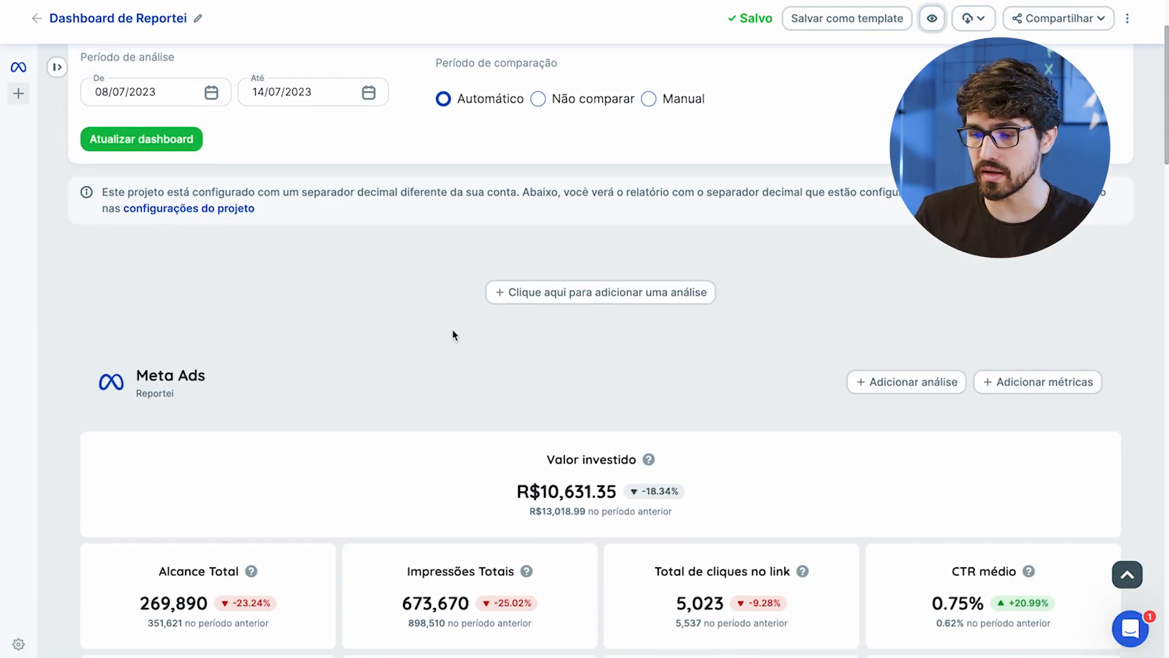
{"action": "scroll", "coordinate": [320, 215], "scroll_direction": "down", "scroll_amount": 2}
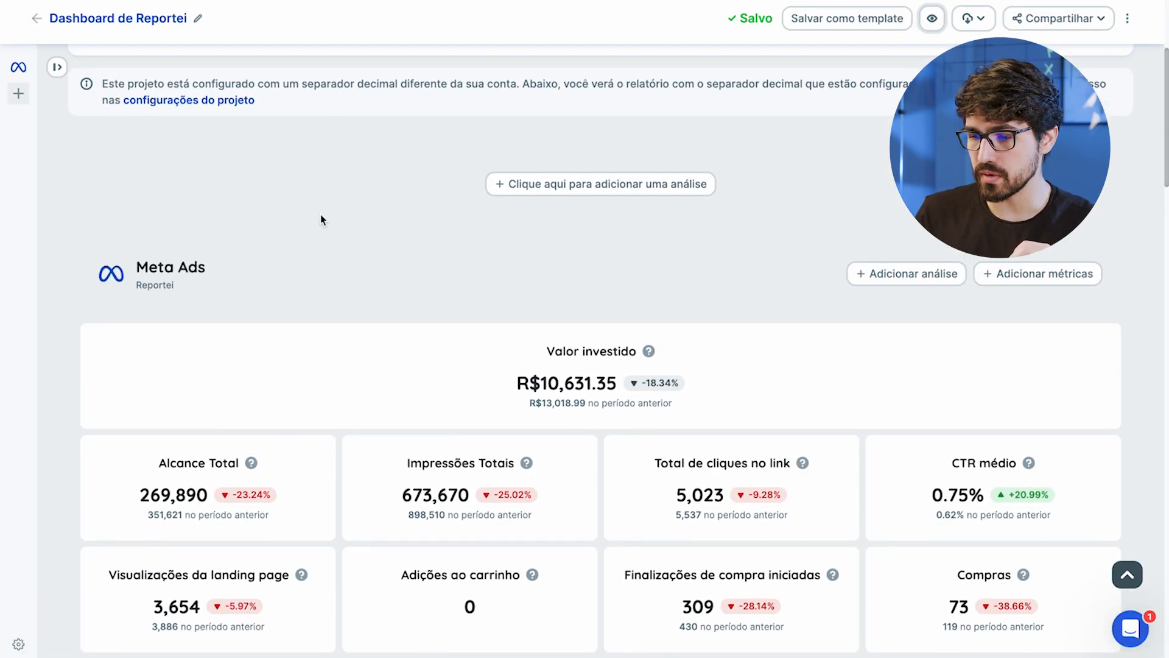
{"action": "scroll", "coordinate": [301, 208], "scroll_direction": "up", "scroll_amount": 3}
{"action": "scroll", "coordinate": [548, 319], "scroll_direction": "down", "scroll_amount": 4}
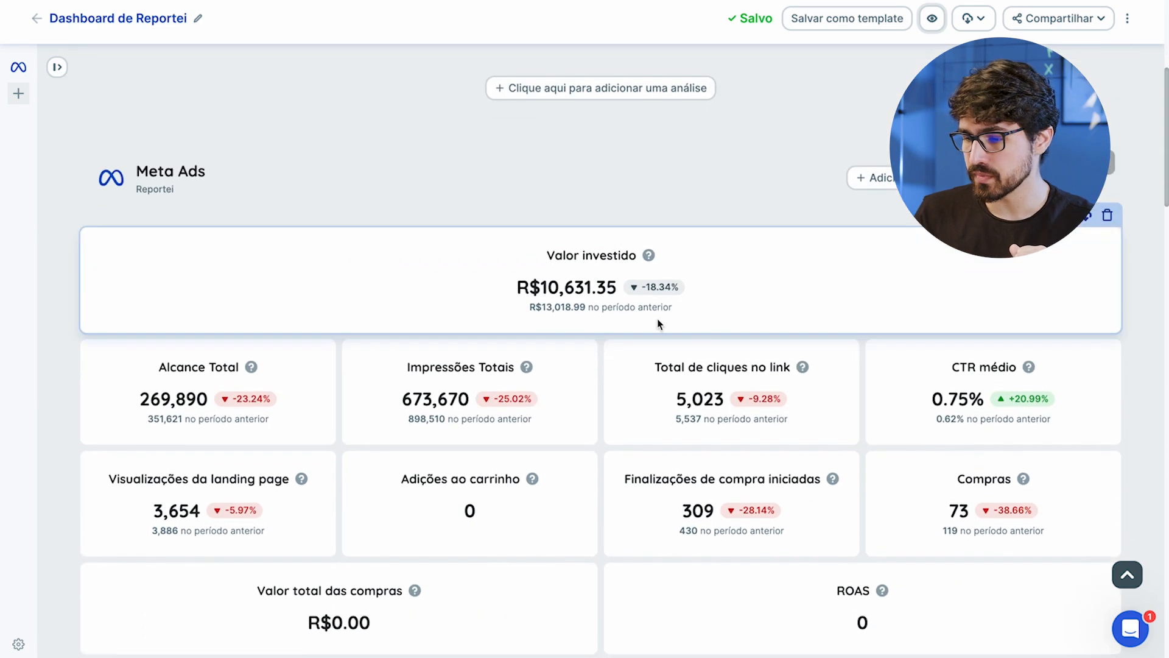
{"action": "left_click", "coordinate": [321, 327]}
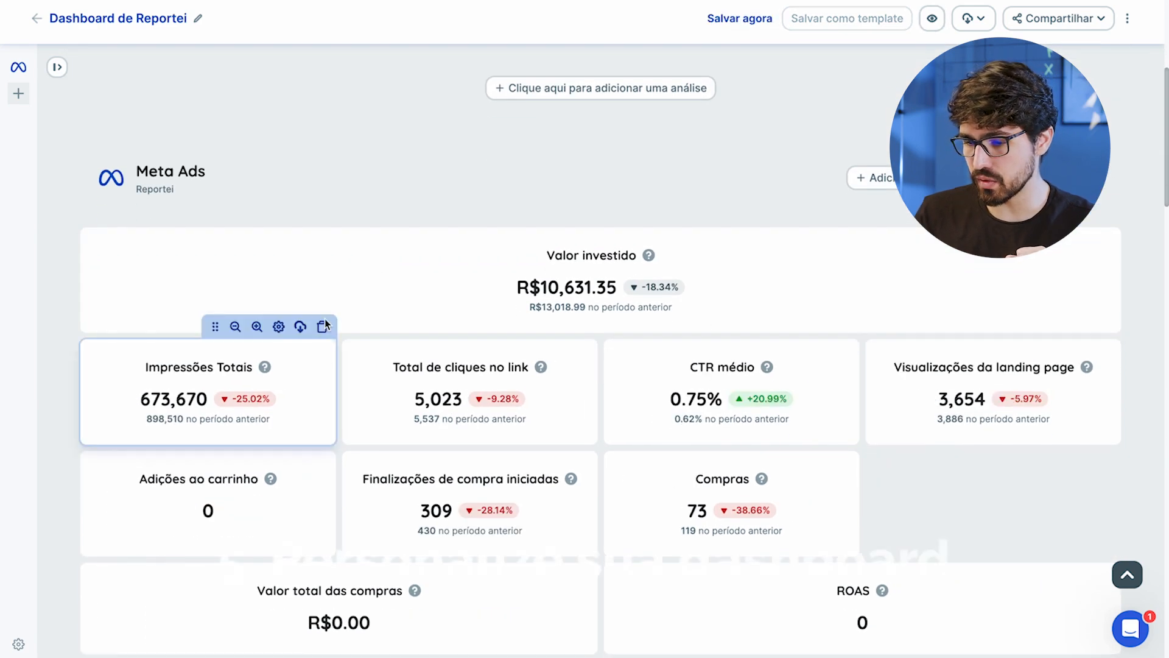
{"action": "left_click", "coordinate": [322, 328]}
{"action": "left_click", "coordinate": [322, 328]}
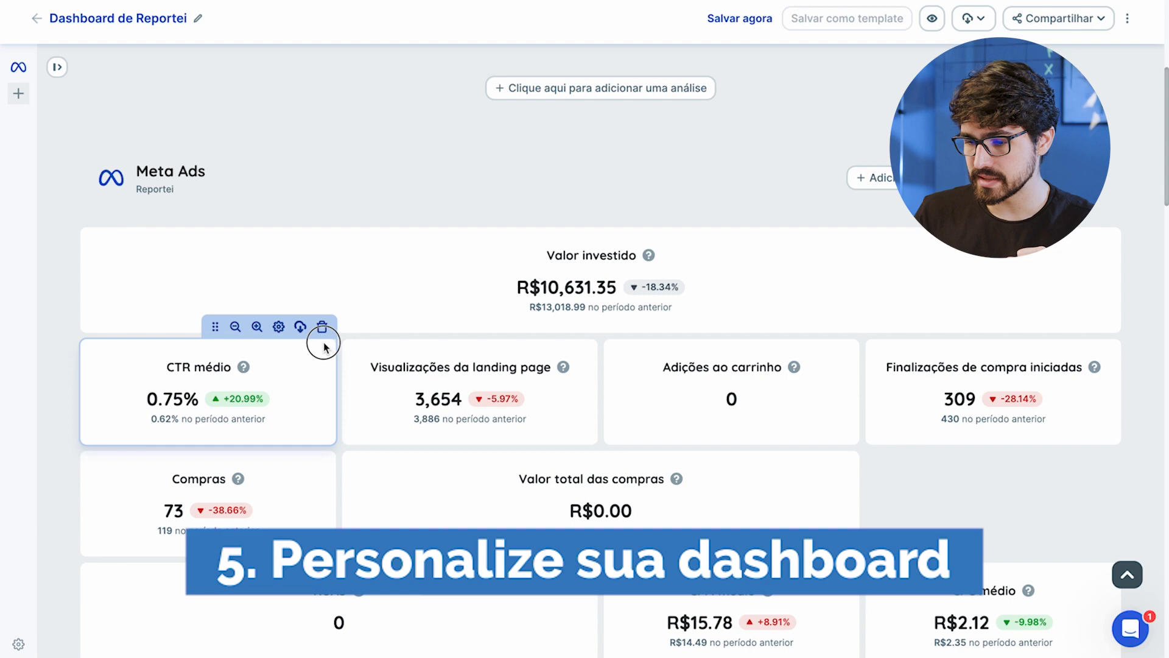
{"action": "left_click", "coordinate": [322, 327]}
{"action": "left_click", "coordinate": [324, 333]}
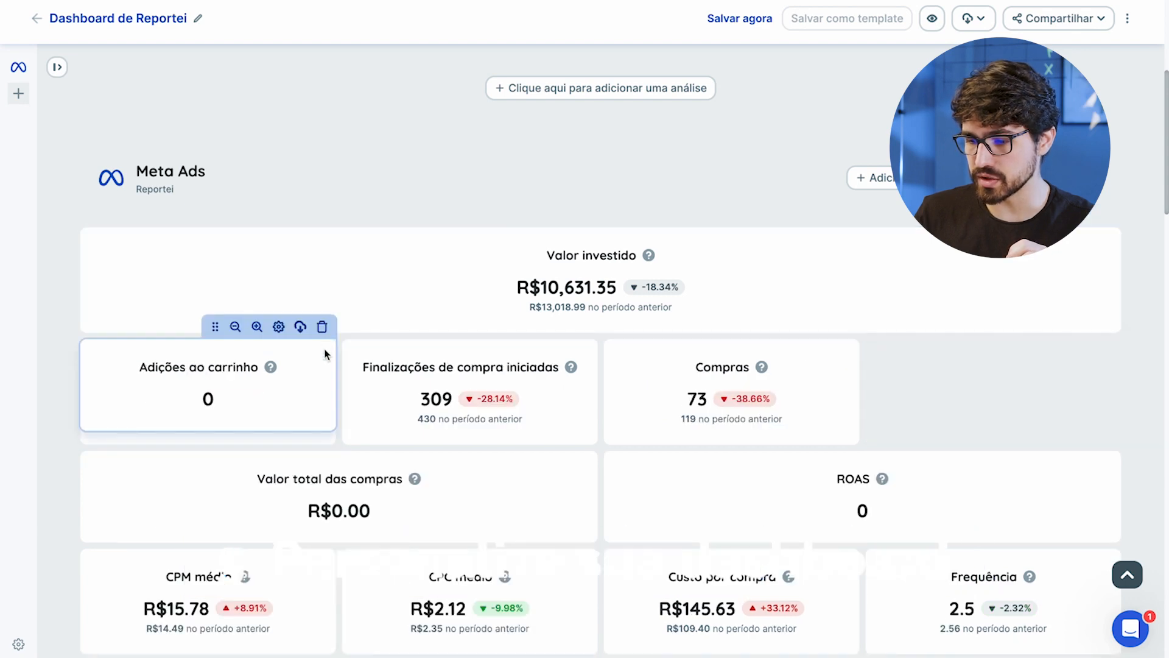
{"action": "left_click", "coordinate": [322, 327]}
{"action": "left_click", "coordinate": [322, 327]}
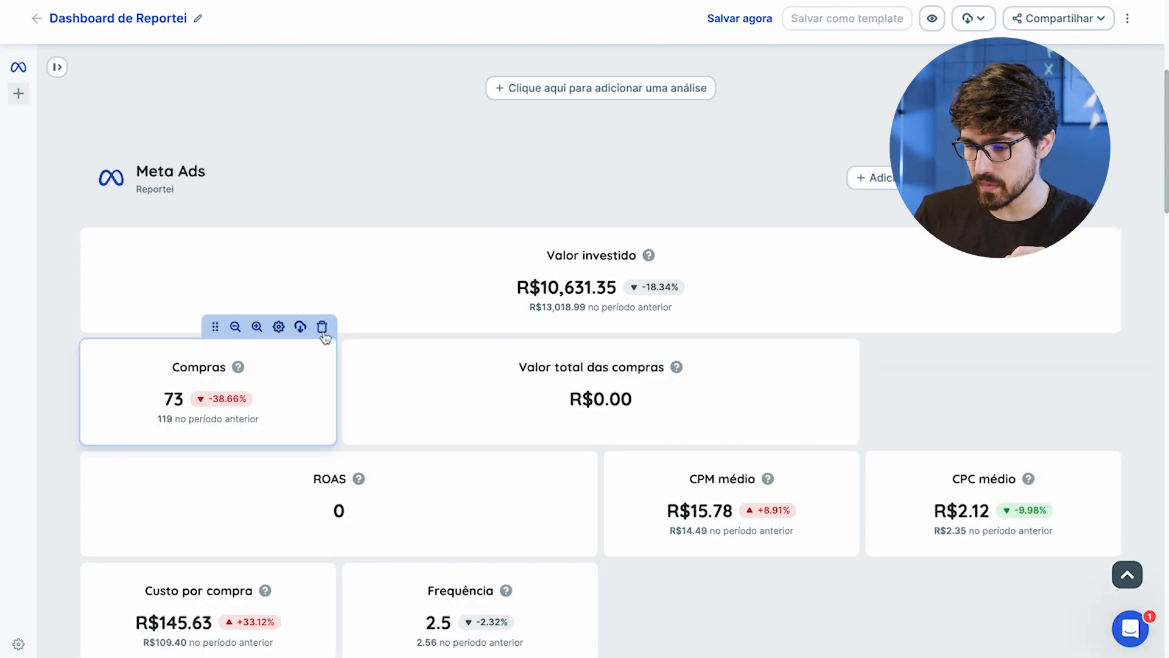
Remove the Compras, Valor total das compras, ROAS, CPM médio, CPC médio, Custo por compra, Frequência and Valor investido cards
{"action": "left_click", "coordinate": [323, 327]}
{"action": "left_click", "coordinate": [584, 327]}
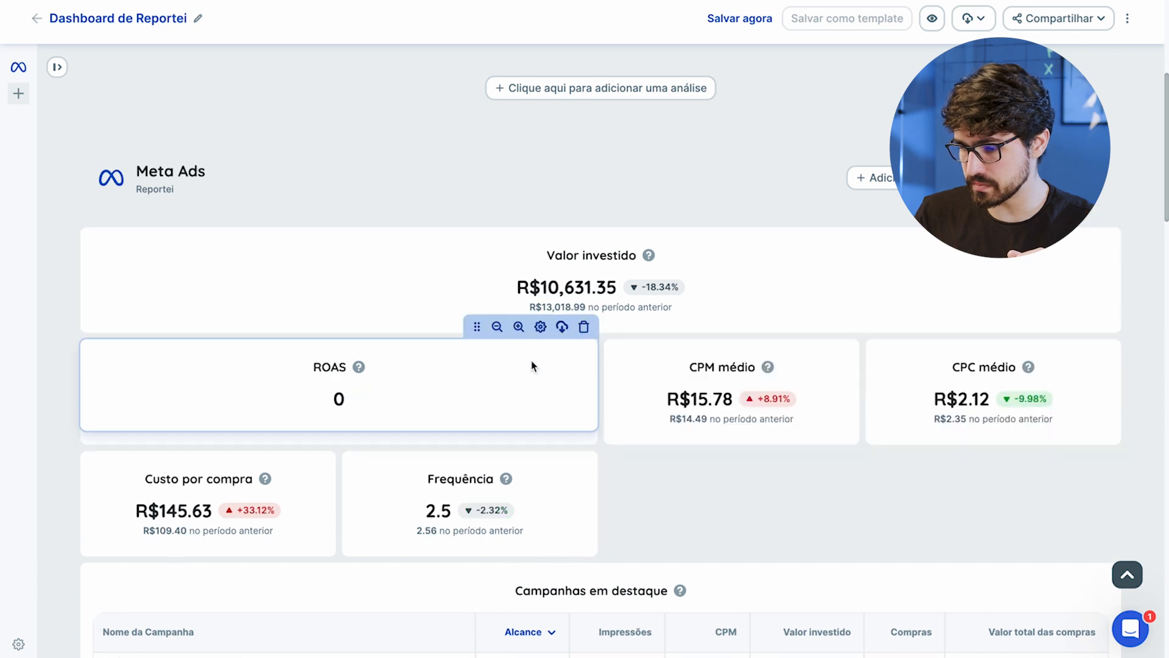
{"action": "left_click", "coordinate": [585, 328]}
{"action": "scroll", "coordinate": [359, 382], "scroll_direction": "down", "scroll_amount": 2}
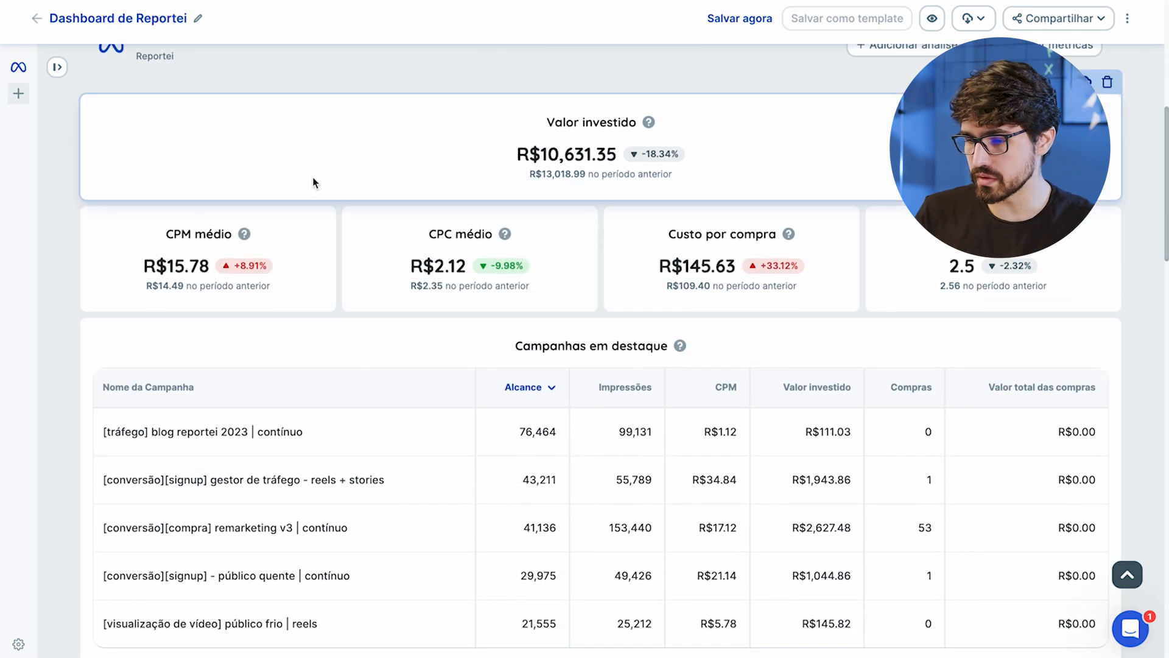
{"action": "left_click", "coordinate": [321, 193]}
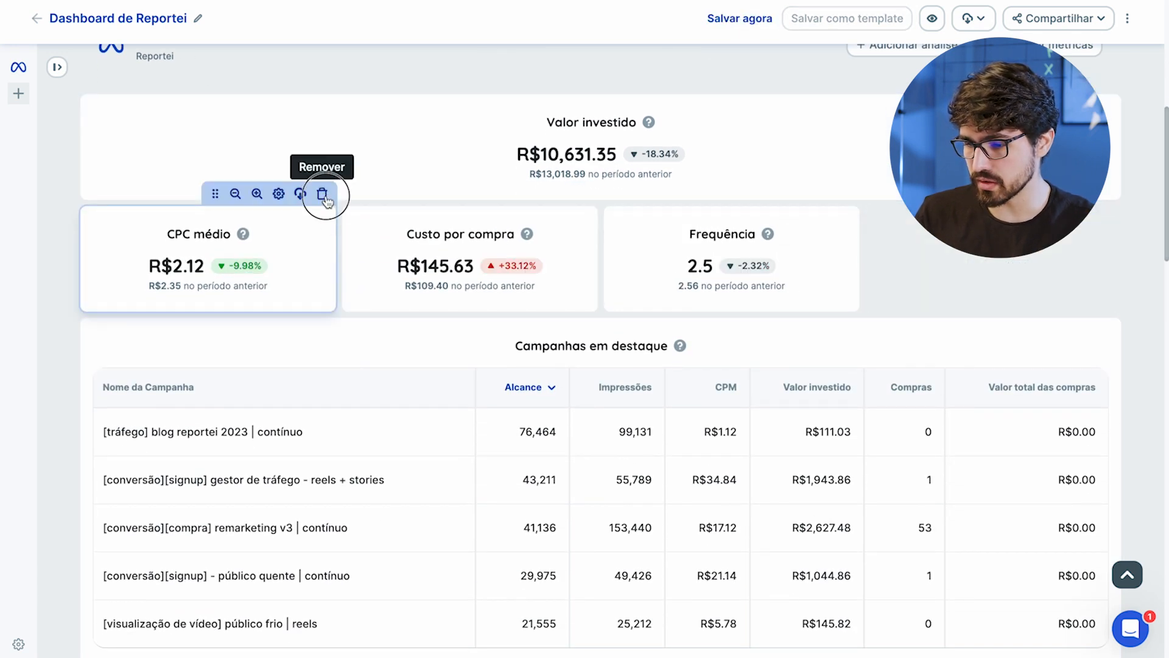
{"action": "left_click", "coordinate": [324, 195]}
{"action": "left_click", "coordinate": [321, 193]}
{"action": "left_click", "coordinate": [322, 193]}
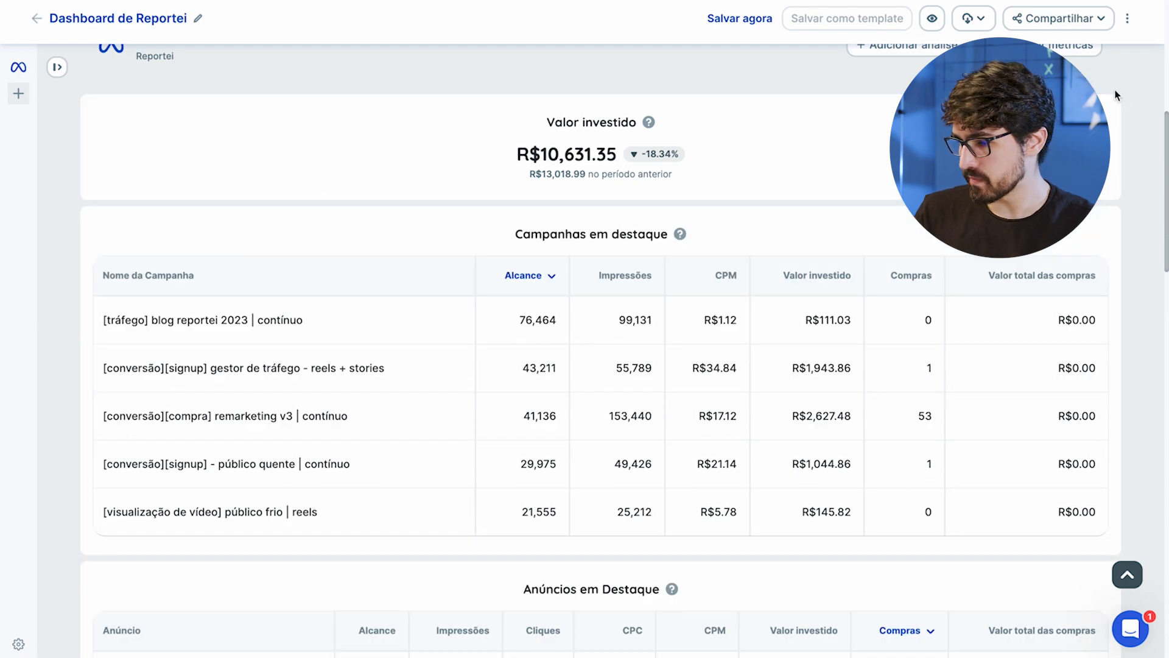
{"action": "left_click", "coordinate": [1105, 83]}
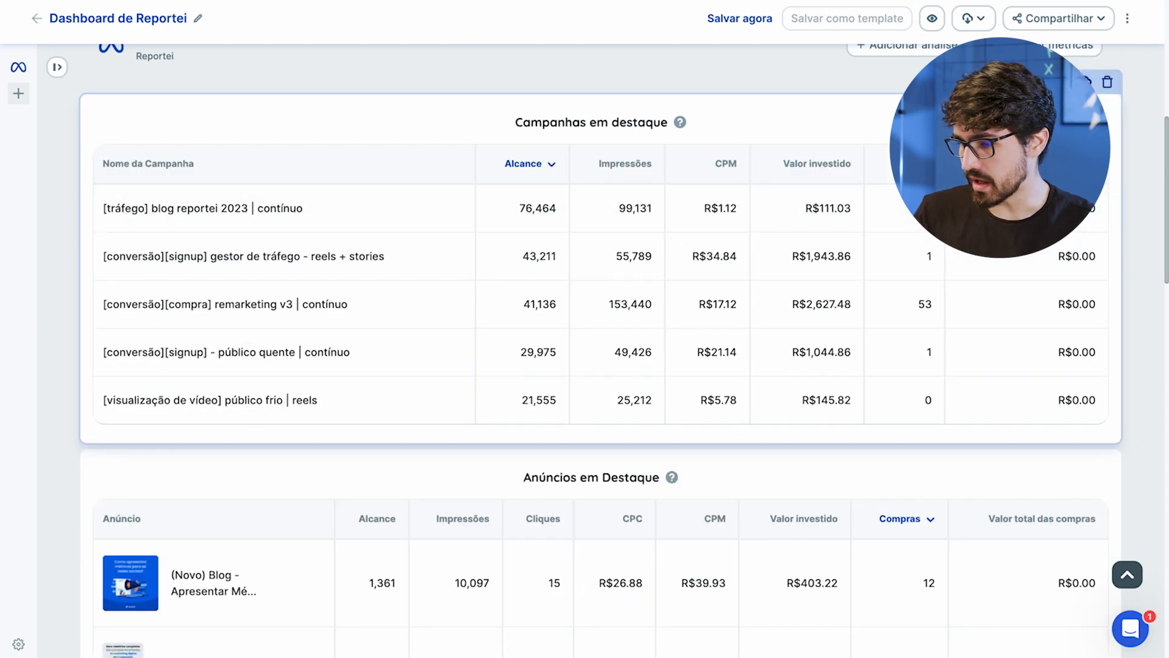
Shrink the Campanhas em destaque and Anúncios em Destaque tables to half width so they sit side by side
{"action": "left_click", "coordinate": [1021, 81]}
{"action": "left_click", "coordinate": [758, 81]}
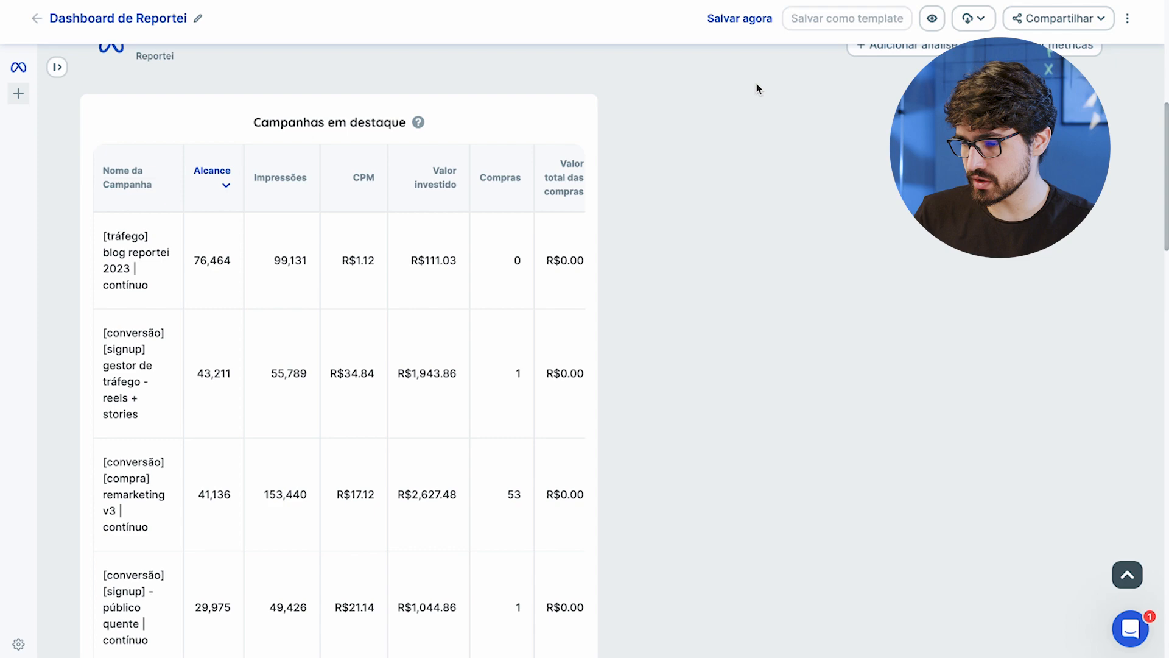
{"action": "scroll", "coordinate": [461, 445], "scroll_direction": "down", "scroll_amount": 10}
{"action": "scroll", "coordinate": [462, 446], "scroll_direction": "up", "scroll_amount": 5}
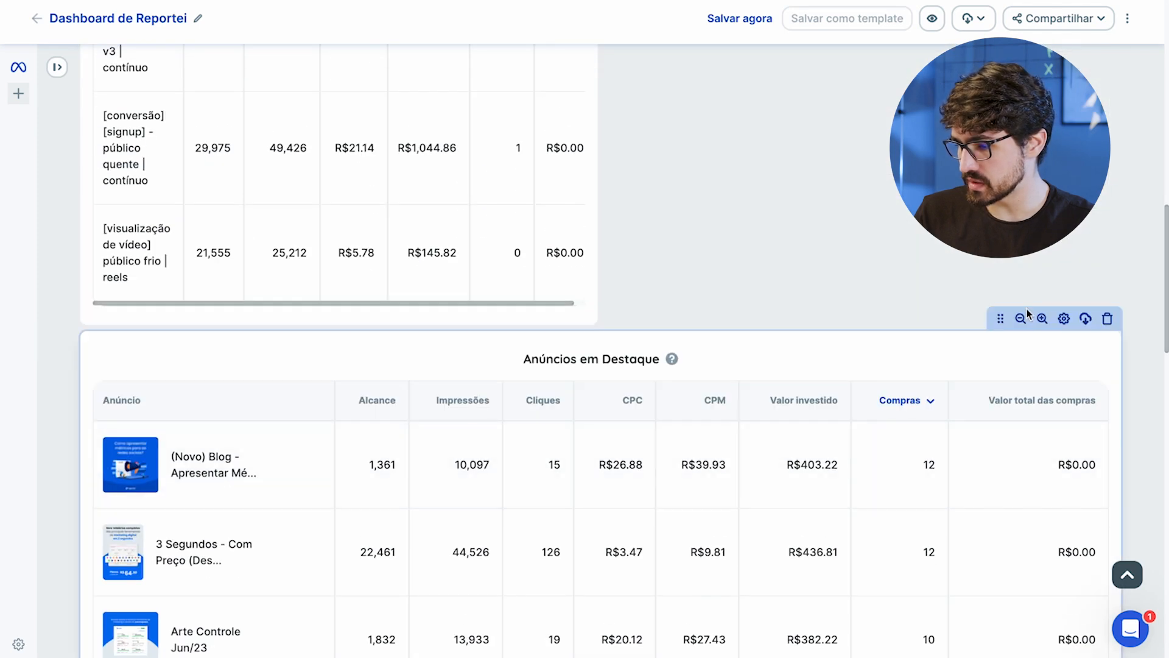
{"action": "left_click", "coordinate": [1020, 318]}
{"action": "left_click", "coordinate": [758, 319]}
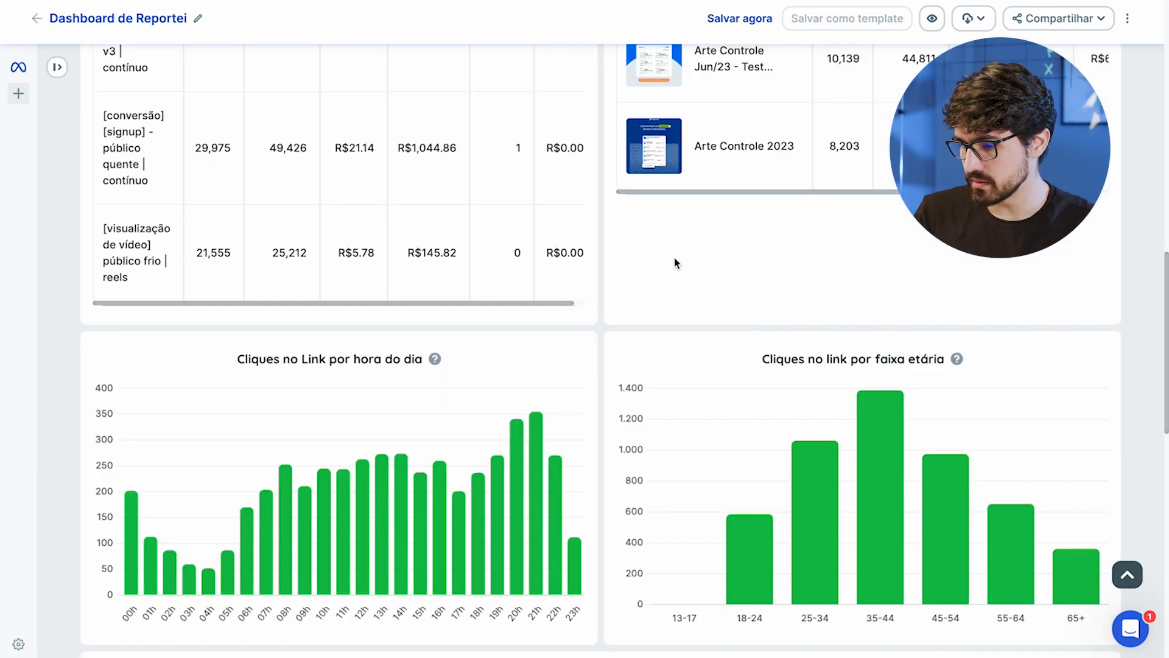
Set the number of rows in the Campanhas em destaque table to 3
{"action": "scroll", "coordinate": [664, 243], "scroll_direction": "up", "scroll_amount": 8}
{"action": "scroll", "coordinate": [578, 152], "scroll_direction": "down", "scroll_amount": 1}
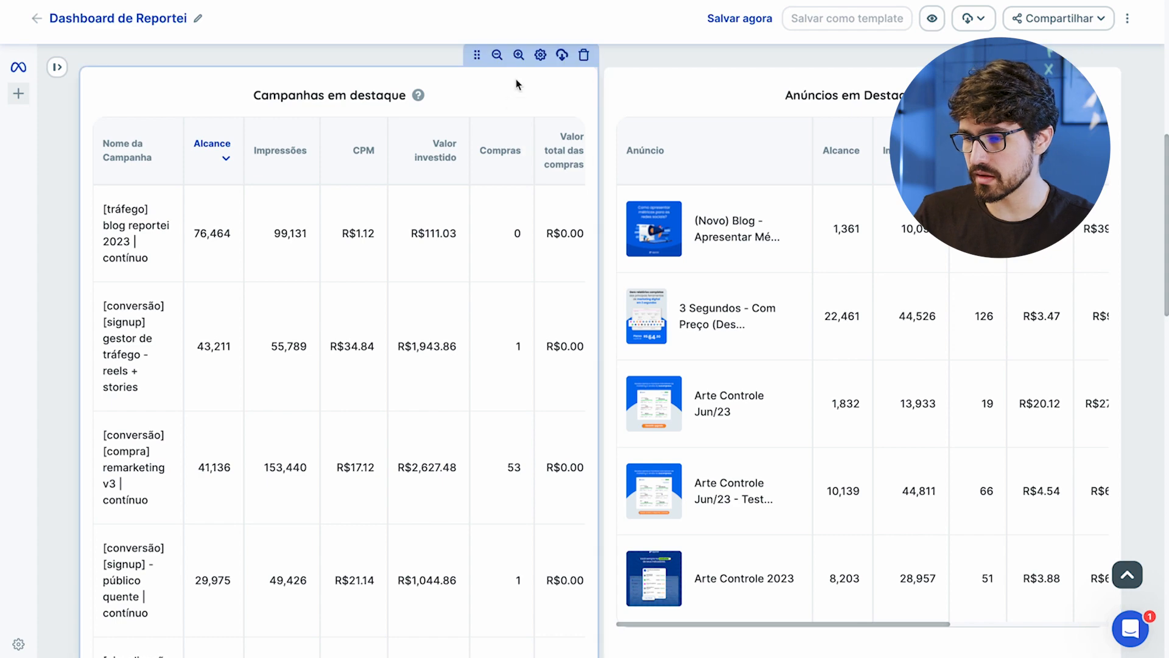
{"action": "left_click", "coordinate": [540, 56]}
{"action": "left_click_drag", "start_coordinate": [91, 322], "coordinate": [0, 321]}
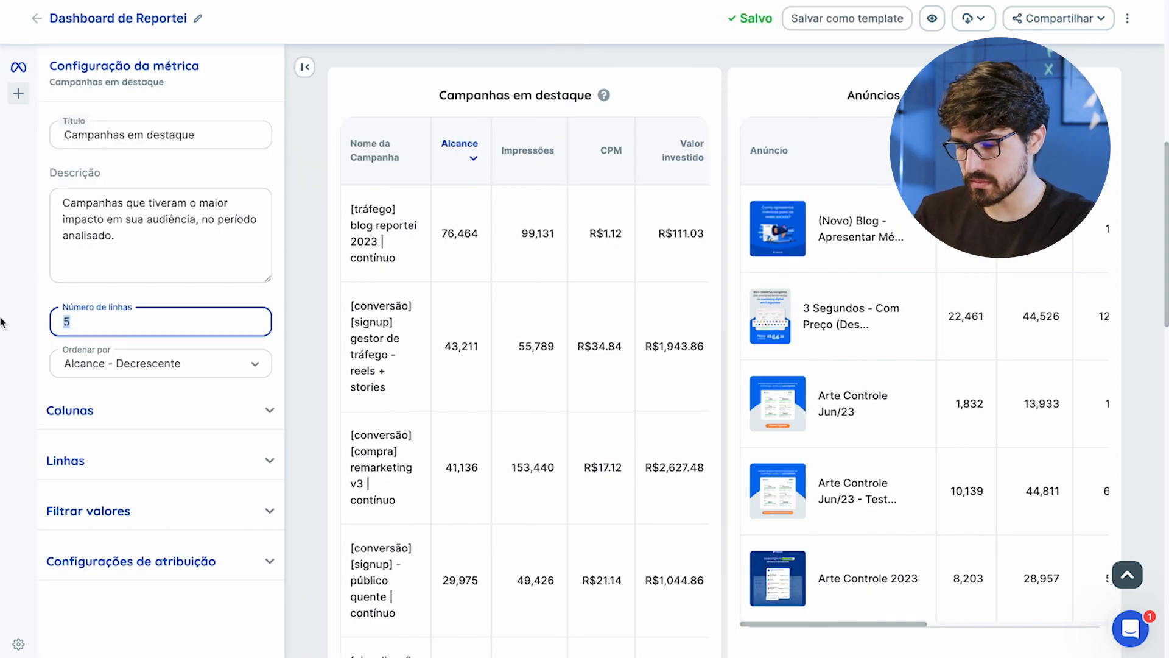
{"action": "type", "text": "3"}
Remove the Alcance column from the Campanhas em destaque table
{"action": "left_click", "coordinate": [182, 415]}
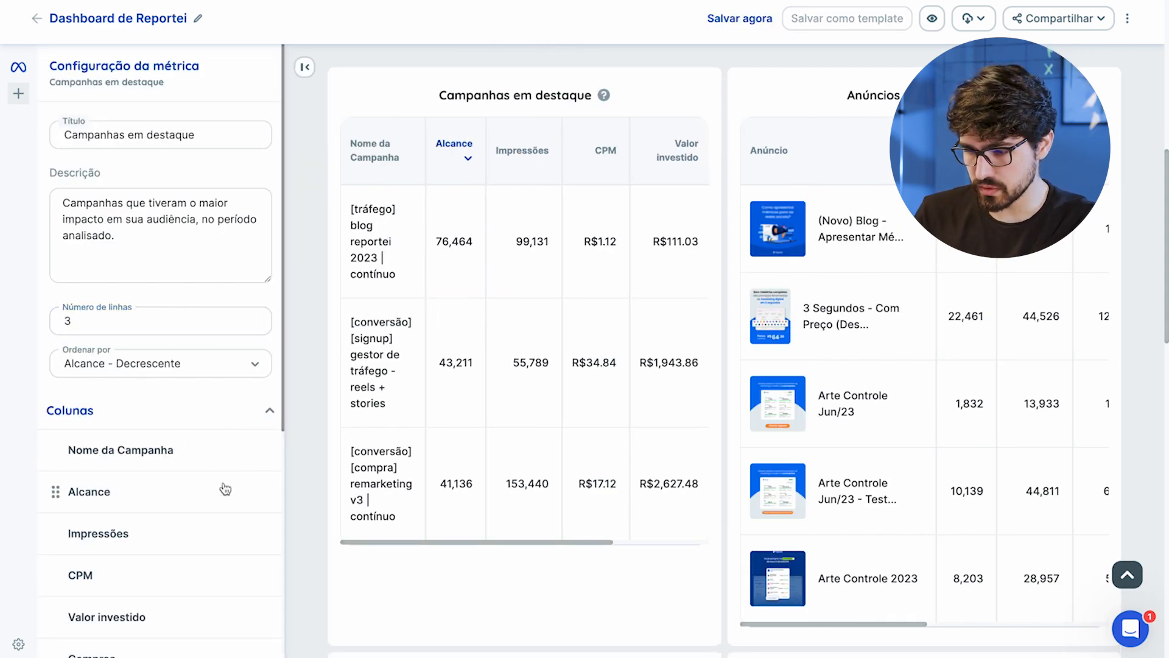
{"action": "scroll", "coordinate": [222, 487], "scroll_direction": "down", "scroll_amount": 2}
{"action": "left_click", "coordinate": [268, 365]}
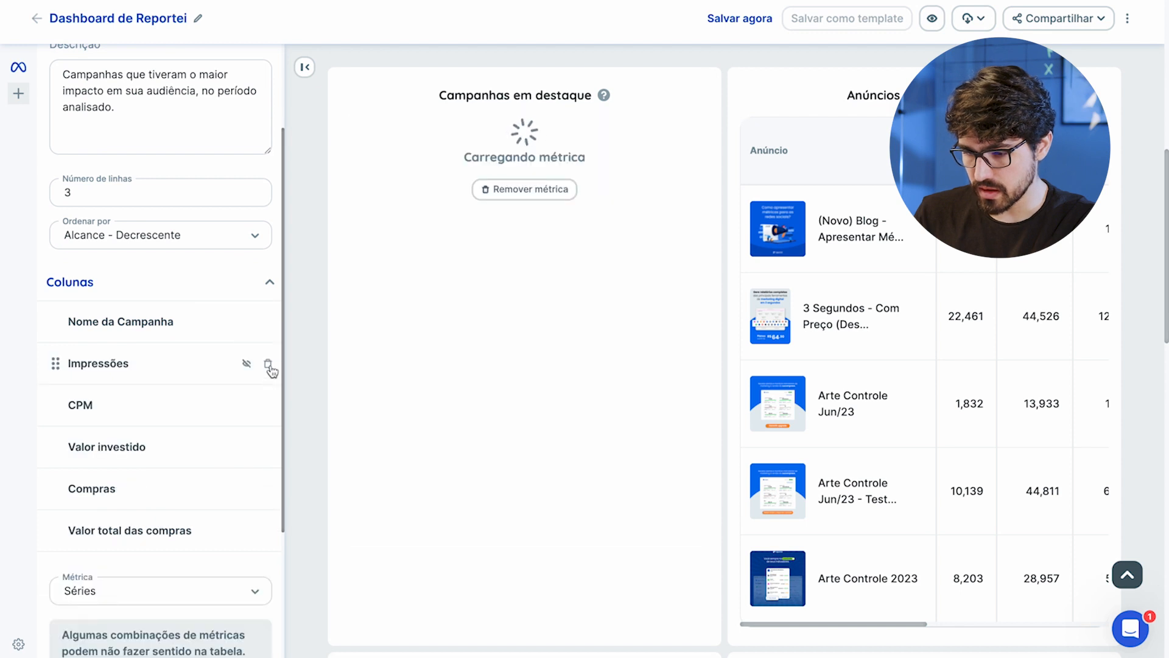
Set the number of rows in the Anúncios em Destaque table to 3 and remove its Alcance column
{"action": "left_click", "coordinate": [269, 367]}
{"action": "left_click", "coordinate": [302, 617]}
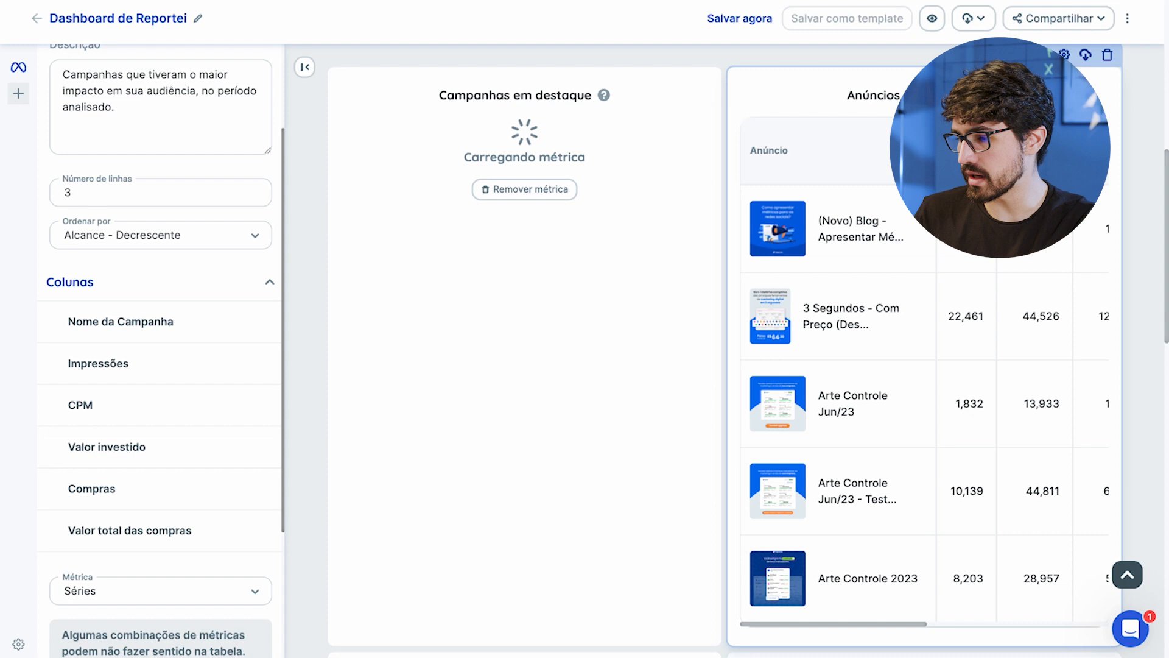
{"action": "left_click", "coordinate": [1063, 54]}
{"action": "double_click", "coordinate": [184, 320]}
{"action": "left_click", "coordinate": [221, 413]}
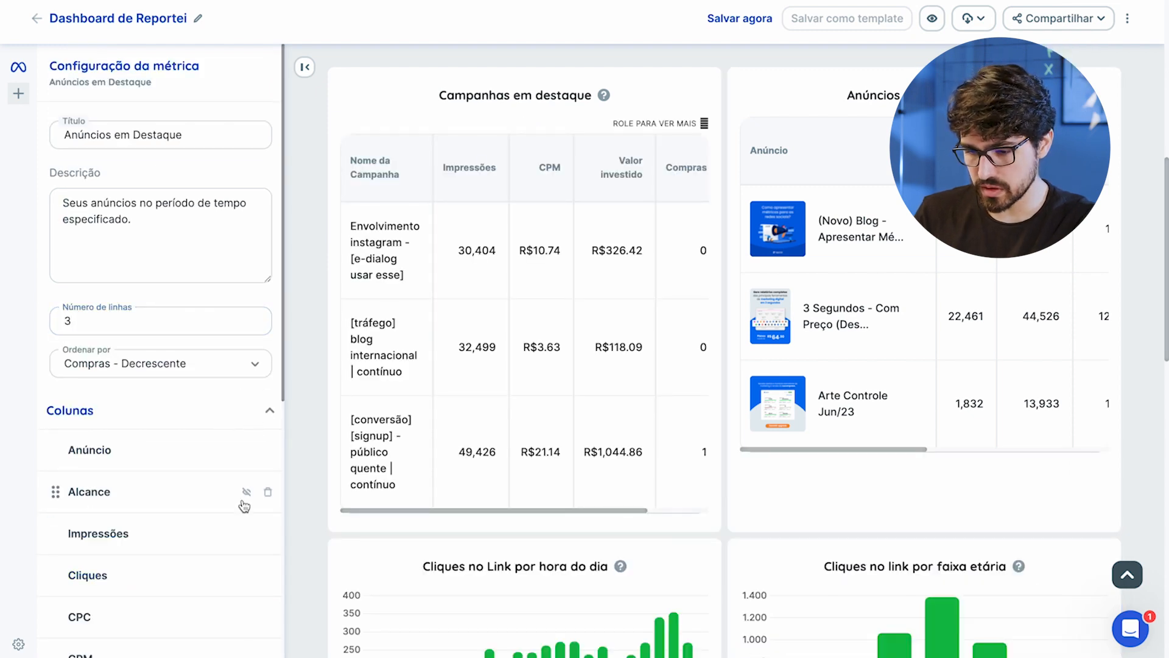
{"action": "left_click", "coordinate": [268, 491]}
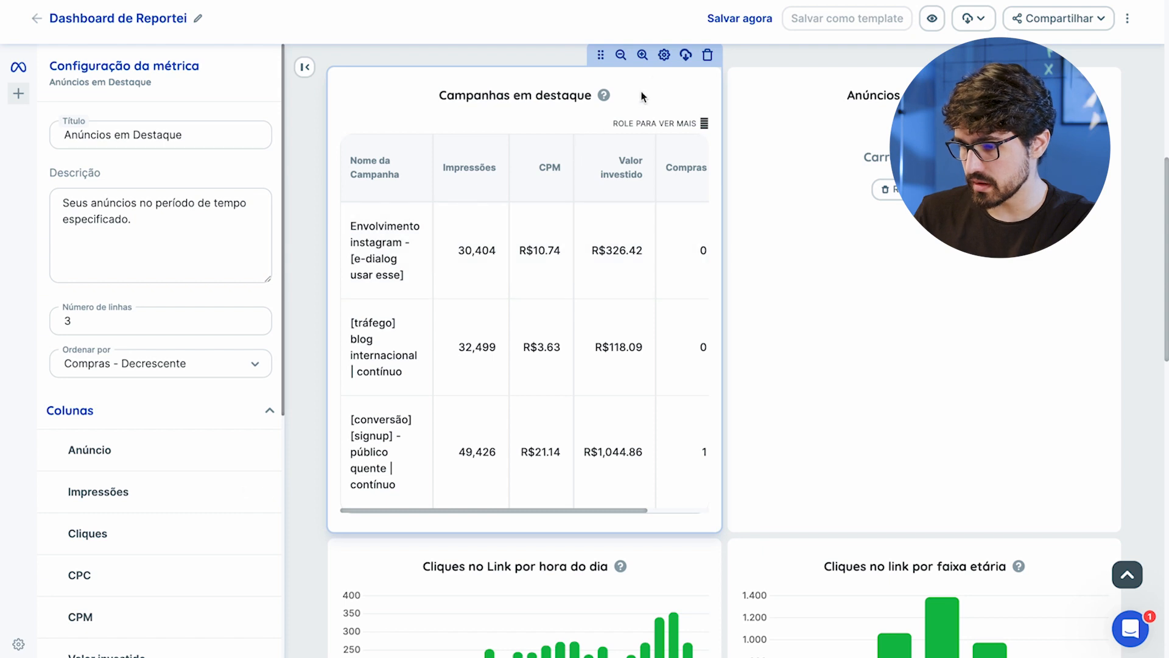
Remove the Compras and Valor total das compras columns from the Campanhas em destaque table
{"action": "left_click", "coordinate": [664, 54]}
{"action": "left_click", "coordinate": [157, 420]}
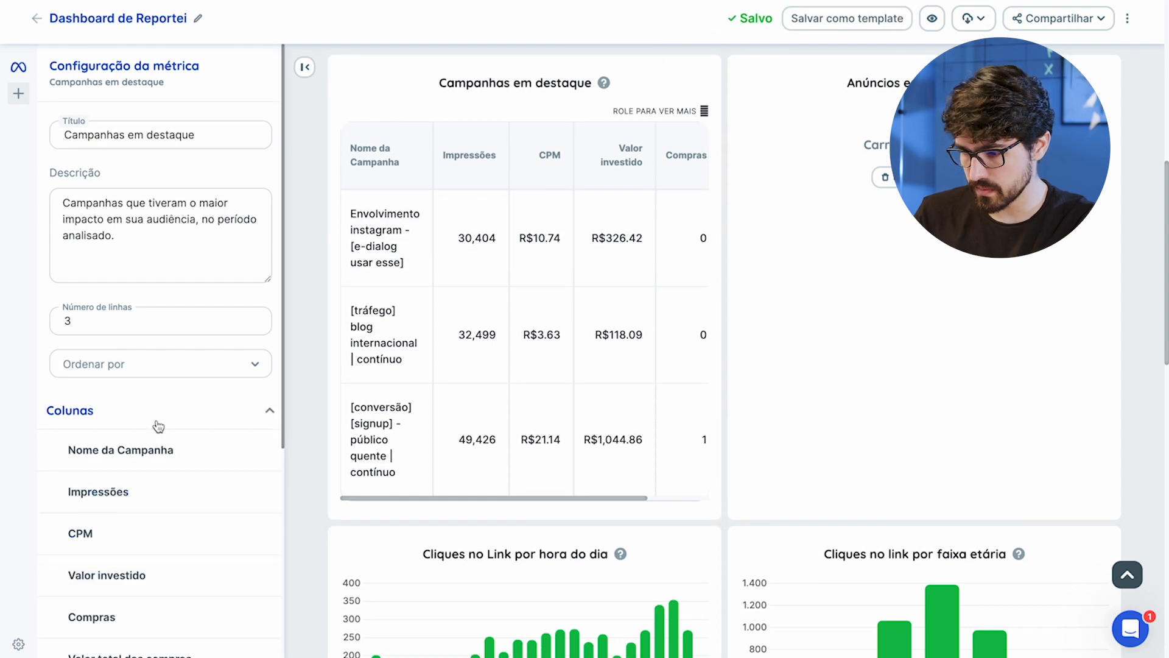
{"action": "scroll", "coordinate": [182, 536], "scroll_direction": "down", "scroll_amount": 3}
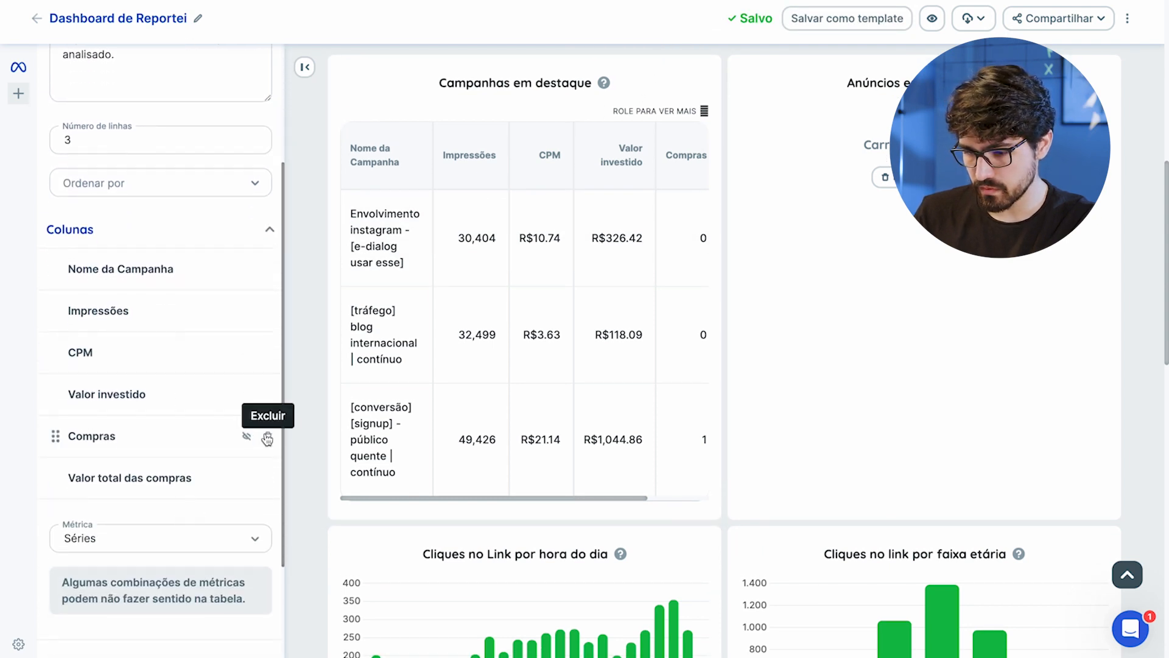
{"action": "left_click", "coordinate": [269, 437]}
{"action": "left_click", "coordinate": [268, 437]}
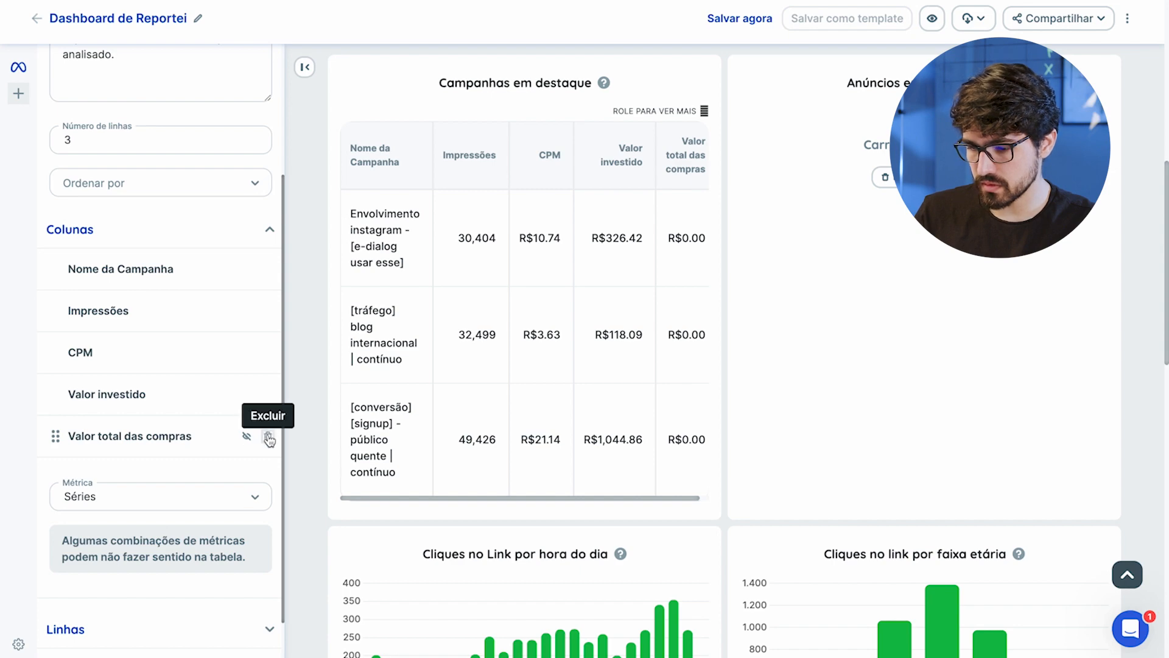
{"action": "left_click", "coordinate": [268, 437]}
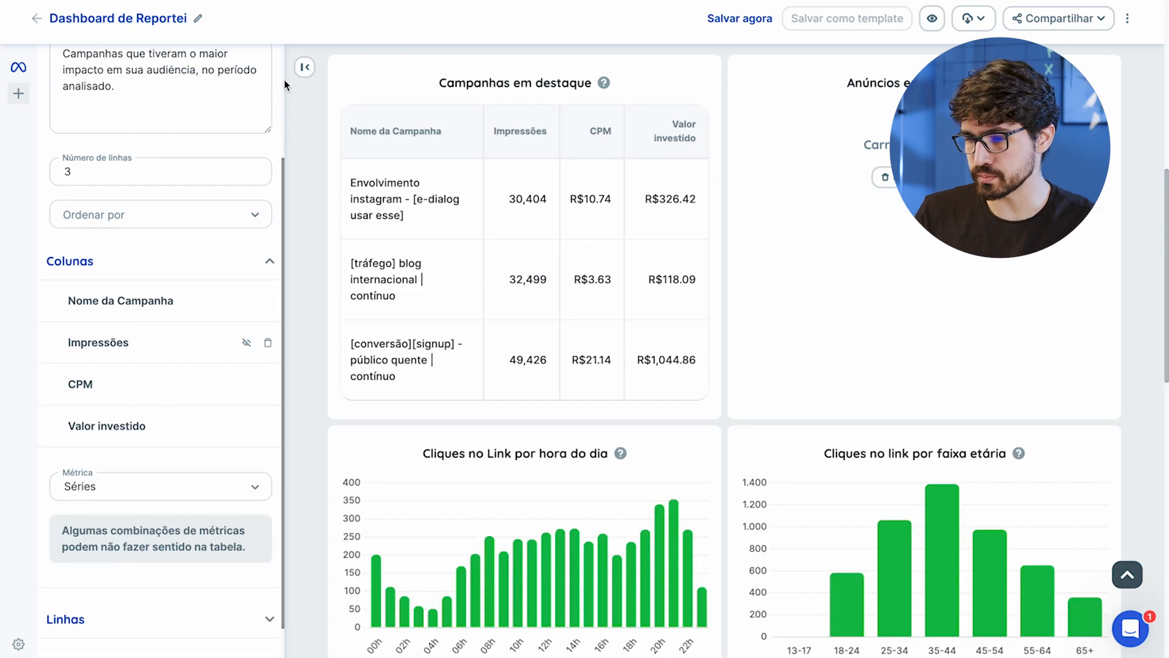
Collapse the metric settings and sort the Campanhas em destaque table by Valor investido in descending order
{"action": "left_click", "coordinate": [304, 67]}
{"action": "scroll", "coordinate": [197, 324], "scroll_direction": "up", "scroll_amount": 2}
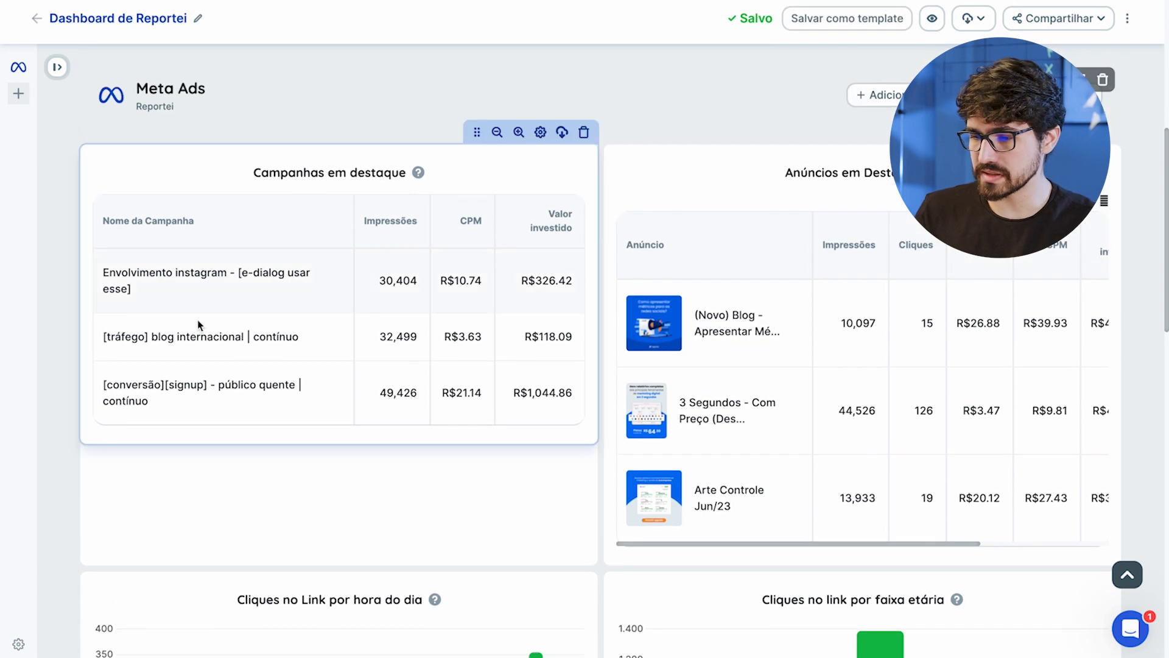
{"action": "scroll", "coordinate": [791, 338], "scroll_direction": "up", "scroll_amount": 2}
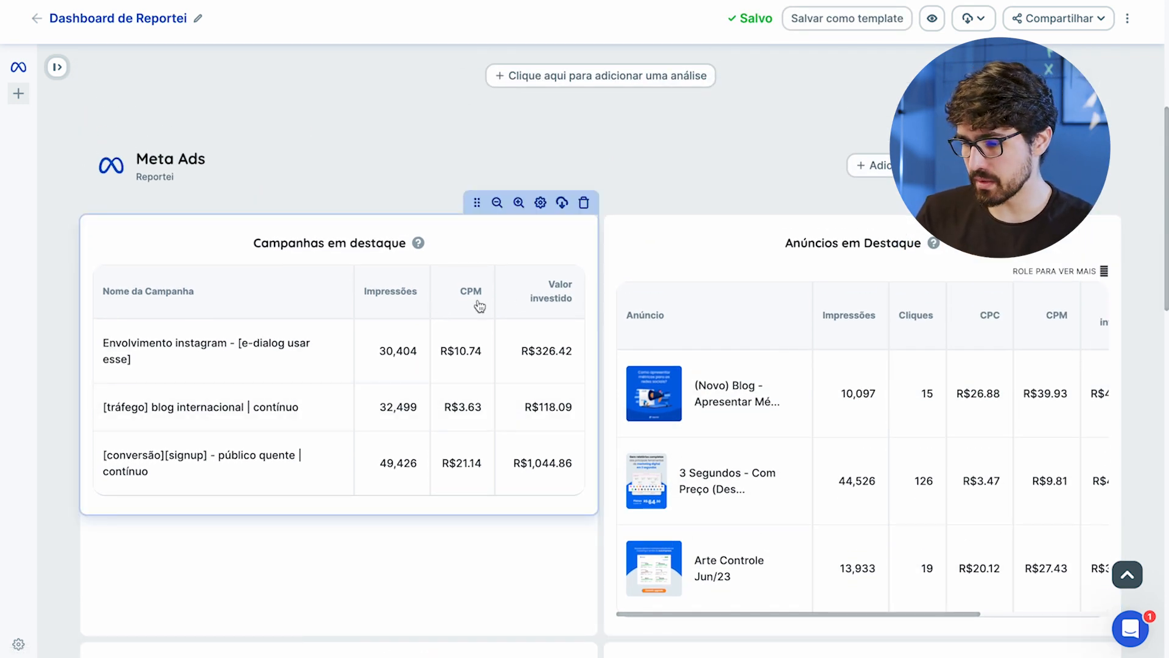
{"action": "left_click", "coordinate": [548, 288]}
{"action": "left_click", "coordinate": [548, 289]}
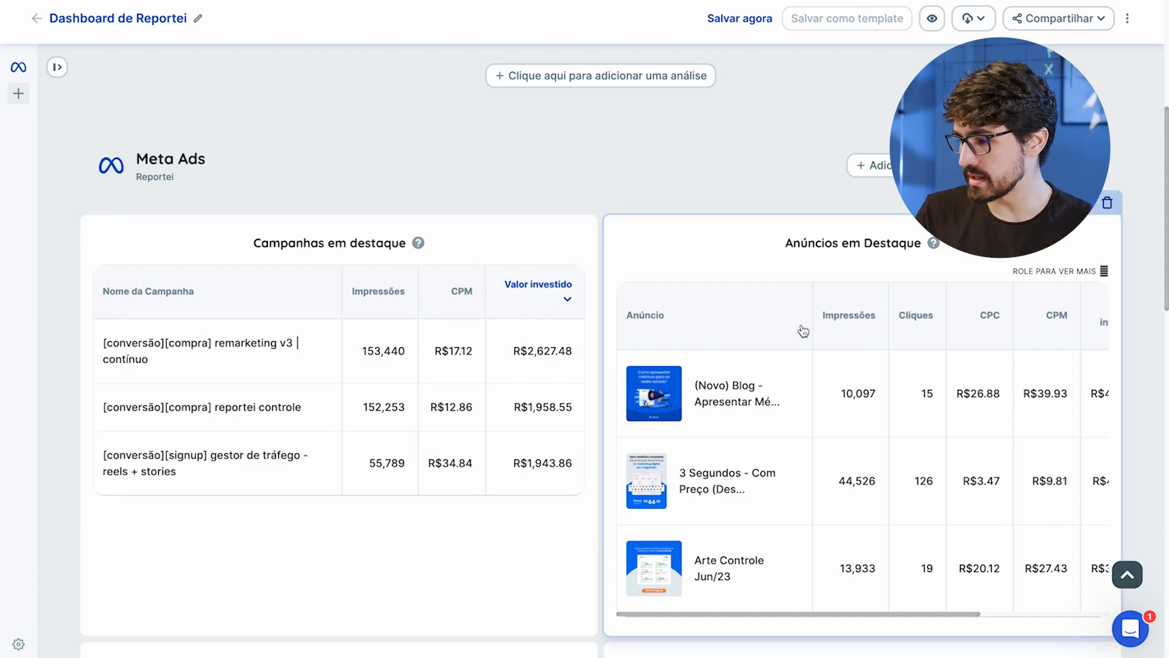
Sort the Anúncios em Destaque table by Valor investido in descending order
{"action": "scroll", "coordinate": [986, 328], "scroll_direction": "right", "scroll_amount": 5}
{"action": "left_click", "coordinate": [961, 318]}
{"action": "left_click", "coordinate": [960, 318]}
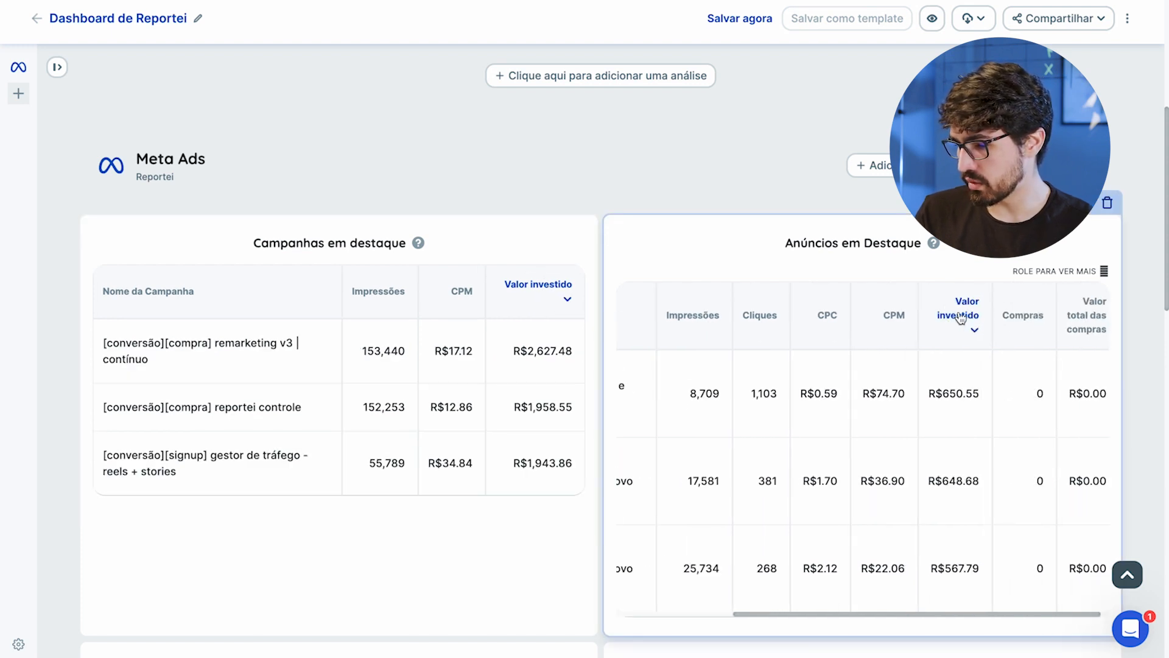
{"action": "scroll", "coordinate": [959, 317], "scroll_direction": "left", "scroll_amount": 5}
{"action": "mouse_move", "coordinate": [561, 376]}
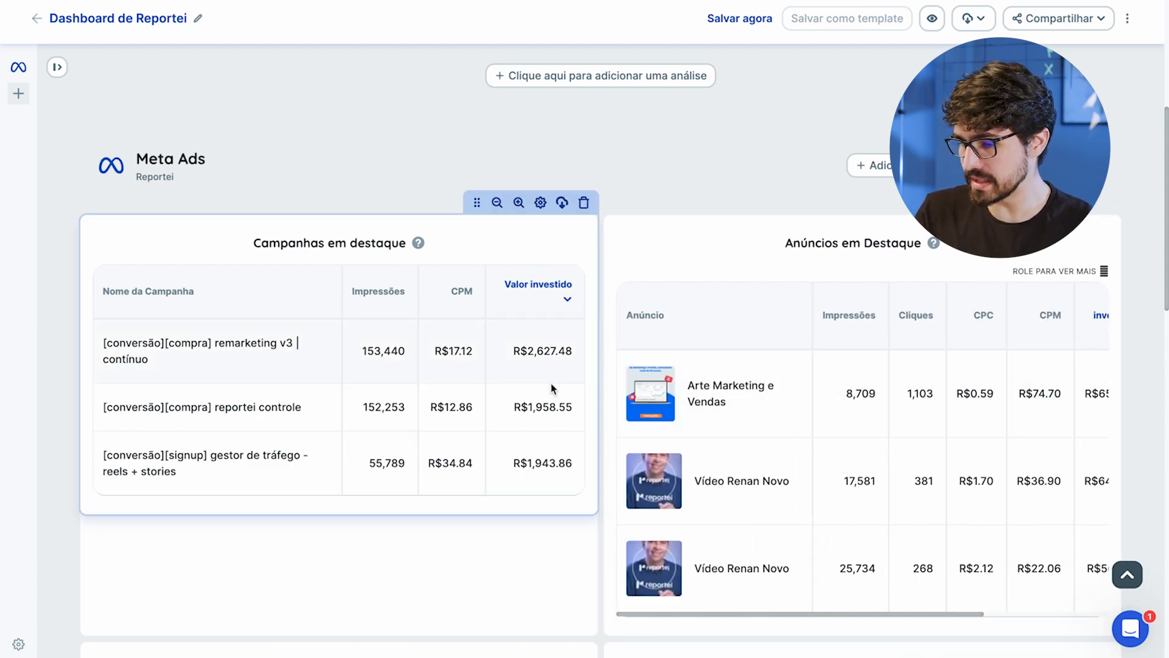
Narrow the Campanhas em destaque table to a quarter of the row and widen Anúncios em Destaque to fill the remaining three quarters
{"action": "left_click", "coordinate": [496, 202]}
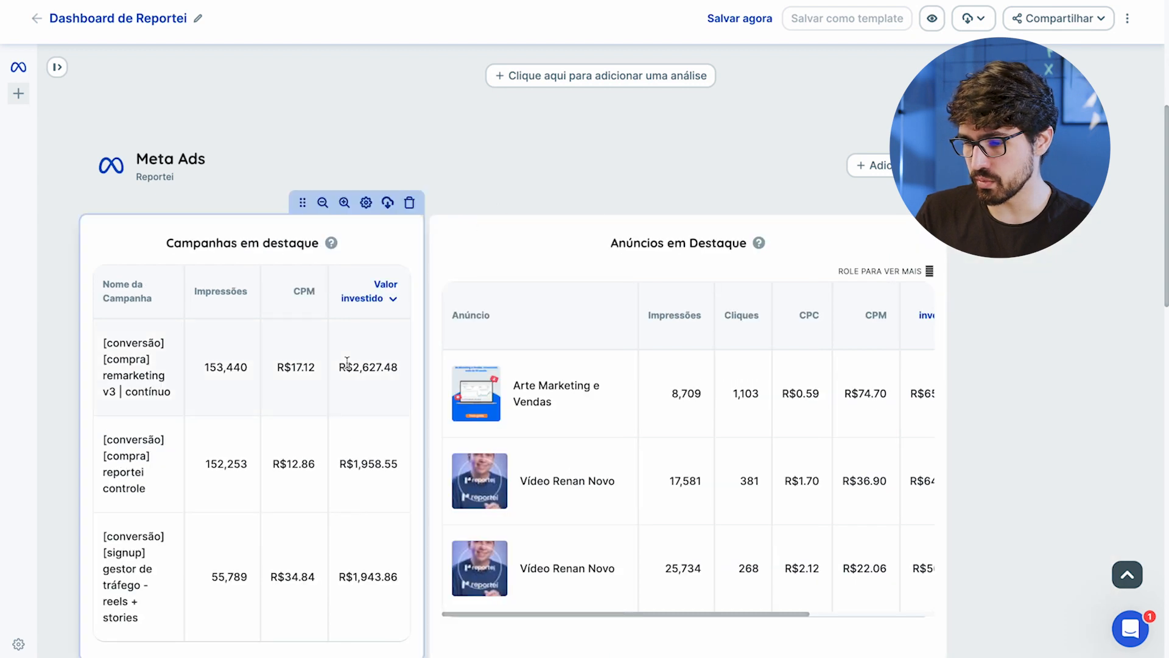
{"action": "scroll", "coordinate": [356, 348], "scroll_direction": "down", "scroll_amount": 2}
{"action": "left_click", "coordinate": [866, 134]}
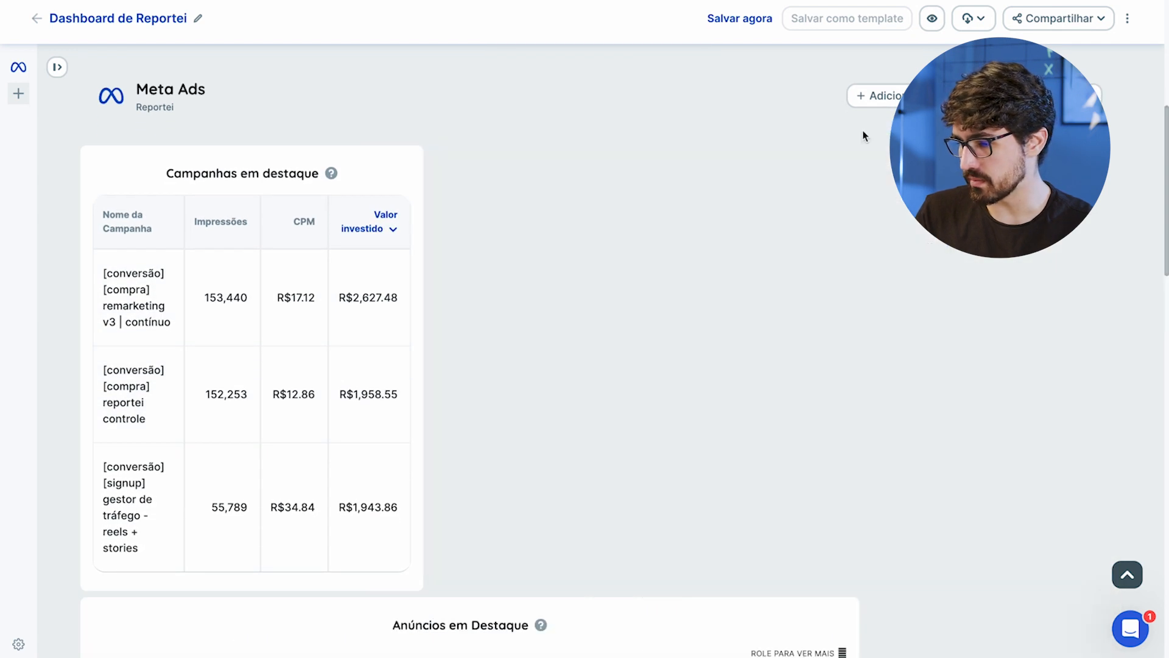
{"action": "mouse_move", "coordinate": [368, 163]}
{"action": "left_click", "coordinate": [323, 133]}
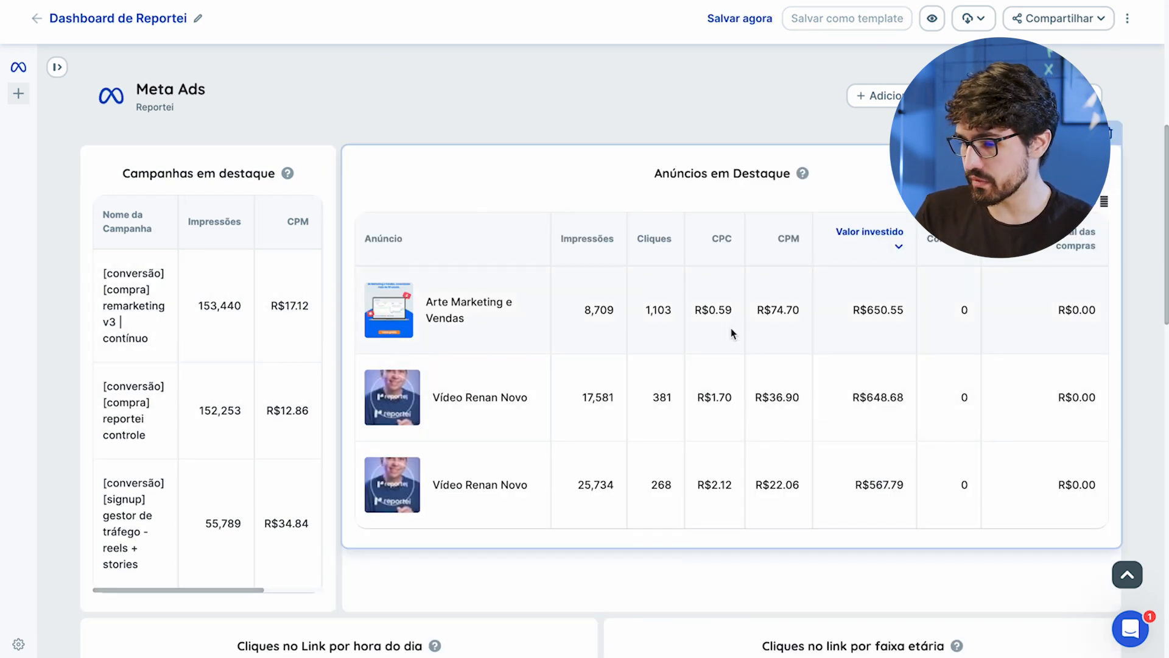
Set the dashboard's analysis period from 01/06/2023 to 07/06/2023 and update the dashboard
{"action": "scroll", "coordinate": [731, 328], "scroll_direction": "up", "scroll_amount": 5}
{"action": "left_click", "coordinate": [211, 91]}
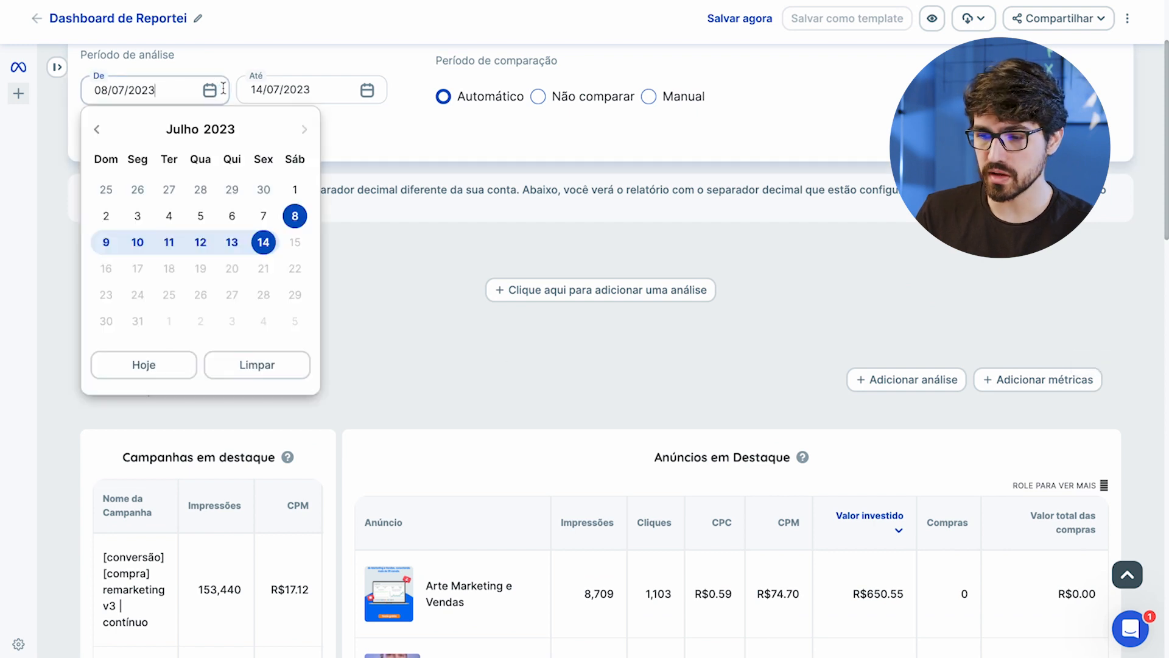
{"action": "left_click", "coordinate": [95, 132]}
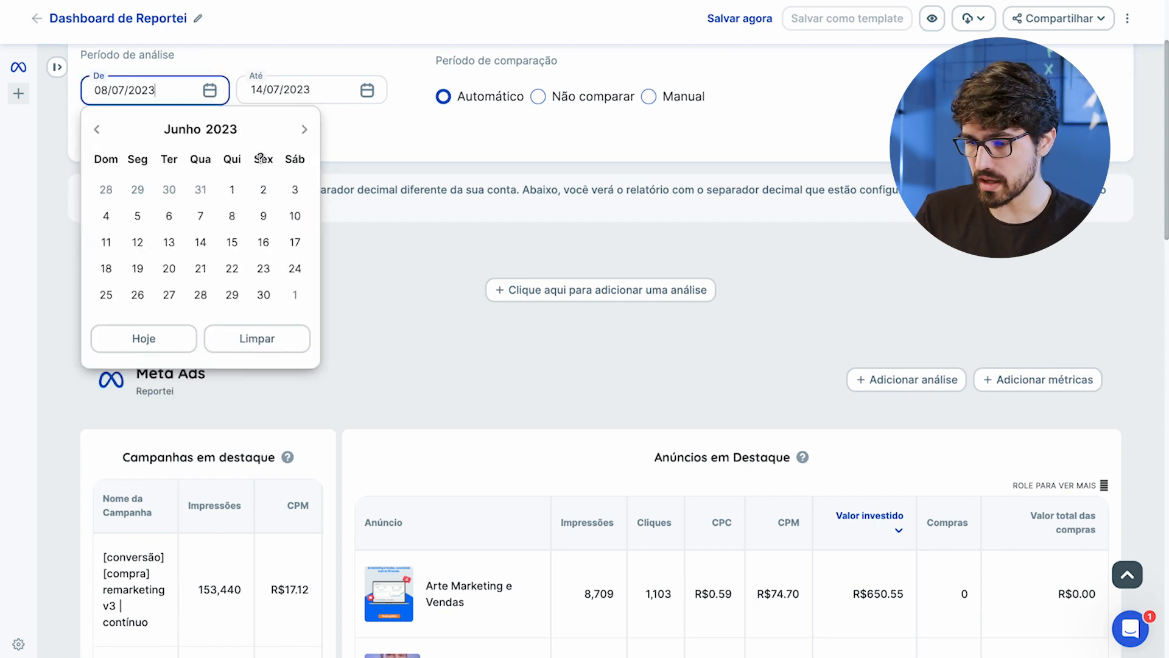
{"action": "left_click", "coordinate": [232, 190]}
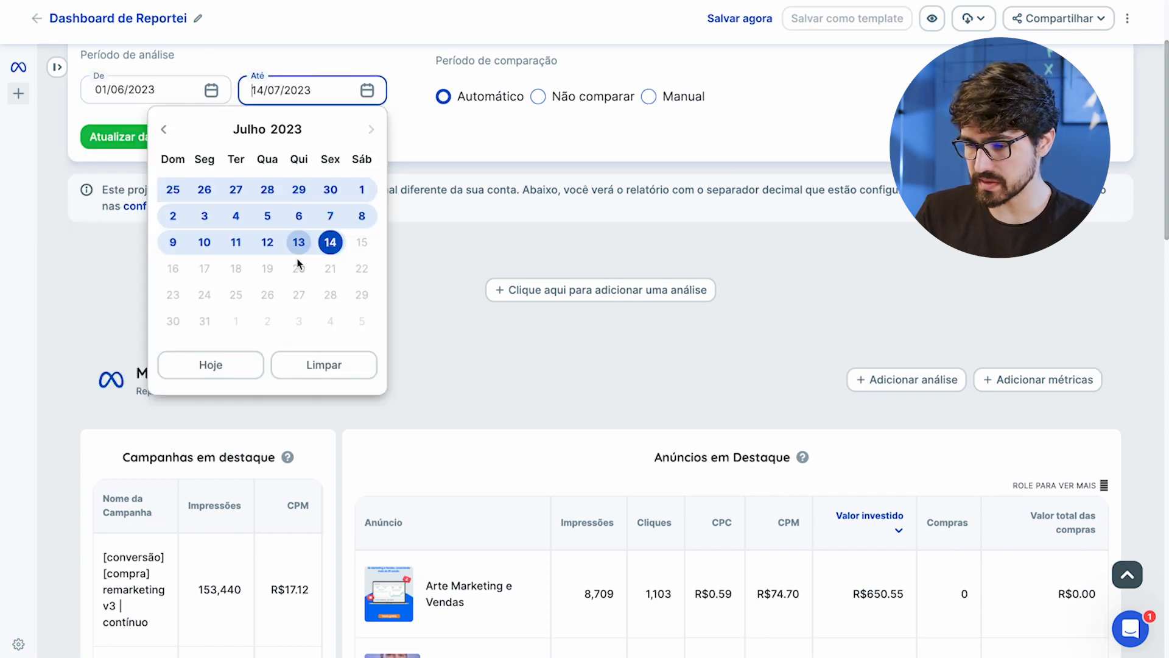
{"action": "left_click", "coordinate": [163, 130]}
{"action": "left_click", "coordinate": [330, 216]}
{"action": "left_click", "coordinate": [274, 90]}
{"action": "left_click", "coordinate": [269, 216]}
{"action": "left_click", "coordinate": [161, 128]}
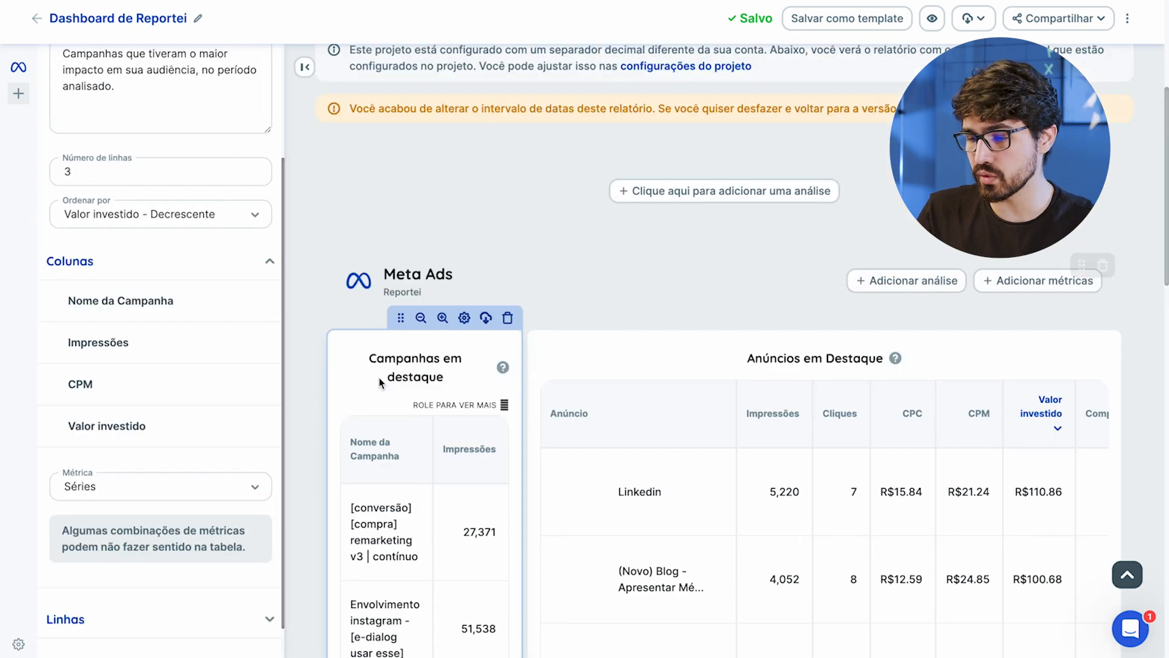
Review the dashboard for the new period: campaign and ad tables, link-click charts by hour, age and device, and the regions table
{"action": "left_click", "coordinate": [305, 67]}
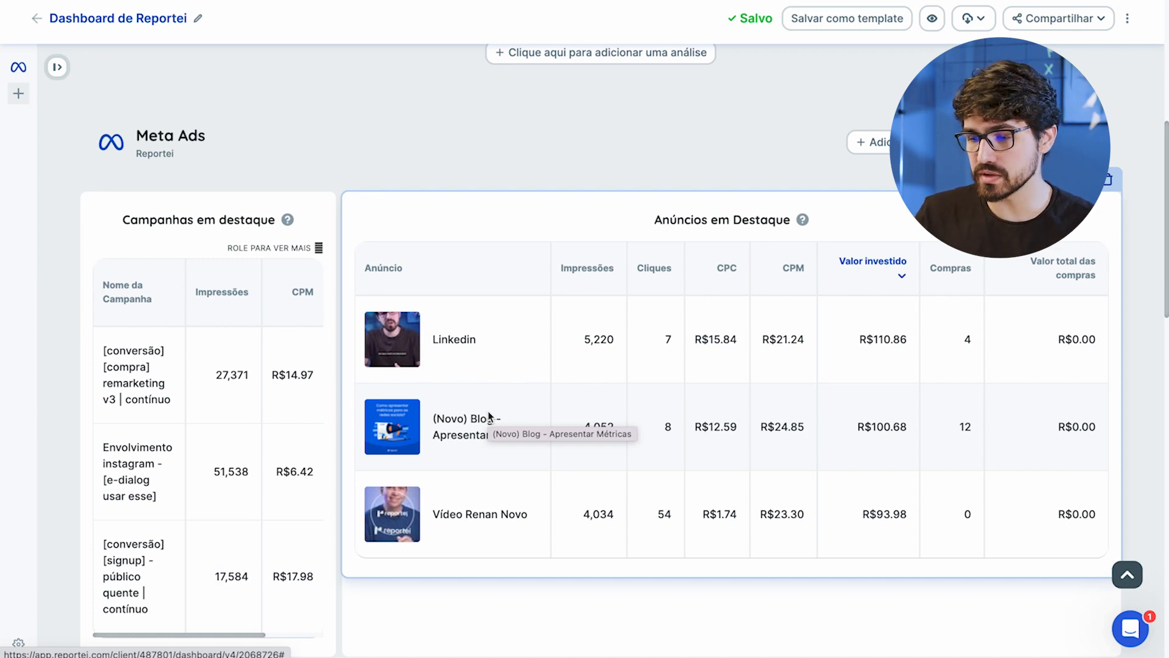
{"action": "scroll", "coordinate": [489, 414], "scroll_direction": "down", "scroll_amount": 5}
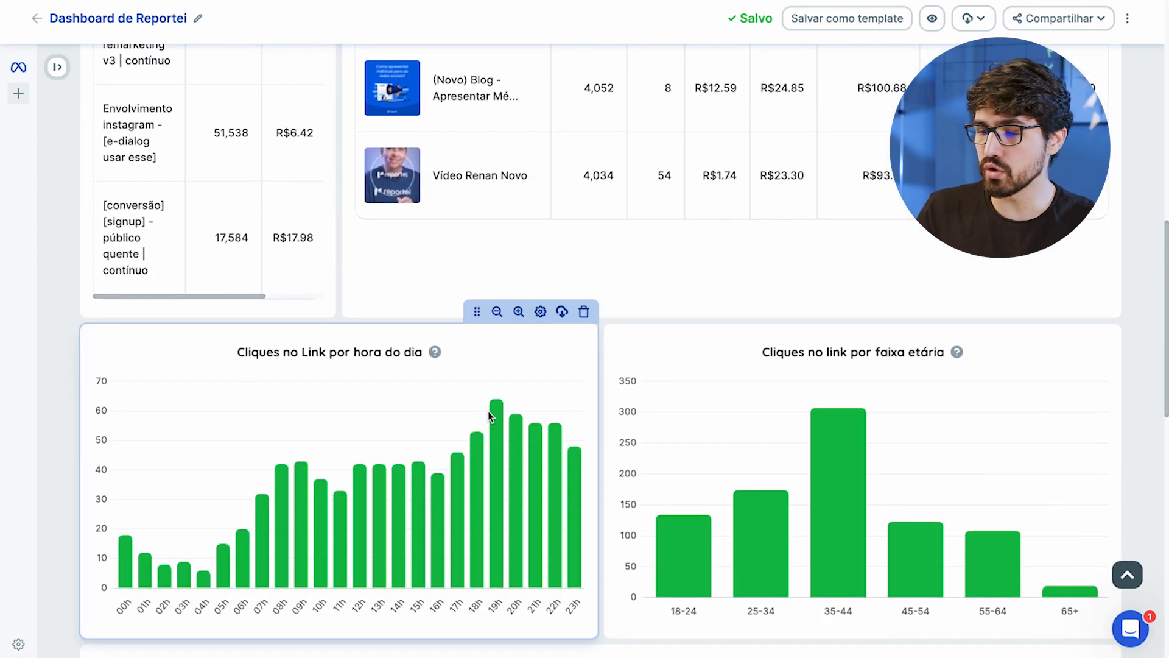
{"action": "scroll", "coordinate": [487, 411], "scroll_direction": "down", "scroll_amount": 1}
{"action": "scroll", "coordinate": [488, 411], "scroll_direction": "down", "scroll_amount": 2}
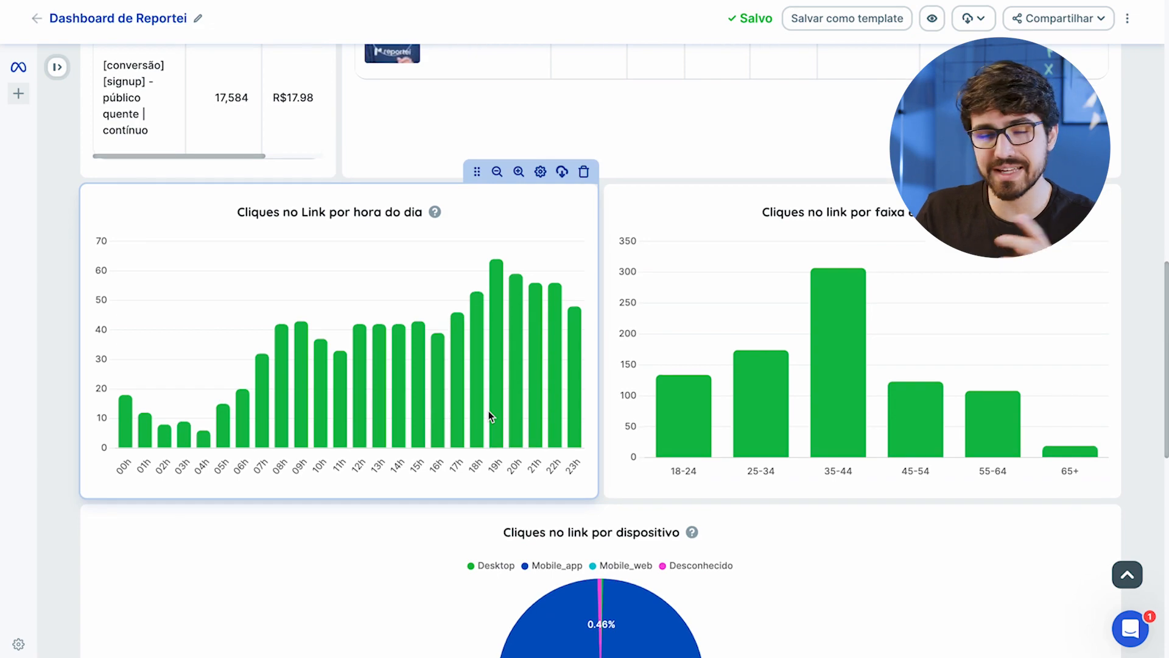
{"action": "scroll", "coordinate": [488, 410], "scroll_direction": "down", "scroll_amount": 6}
{"action": "scroll", "coordinate": [488, 410], "scroll_direction": "up", "scroll_amount": 7}
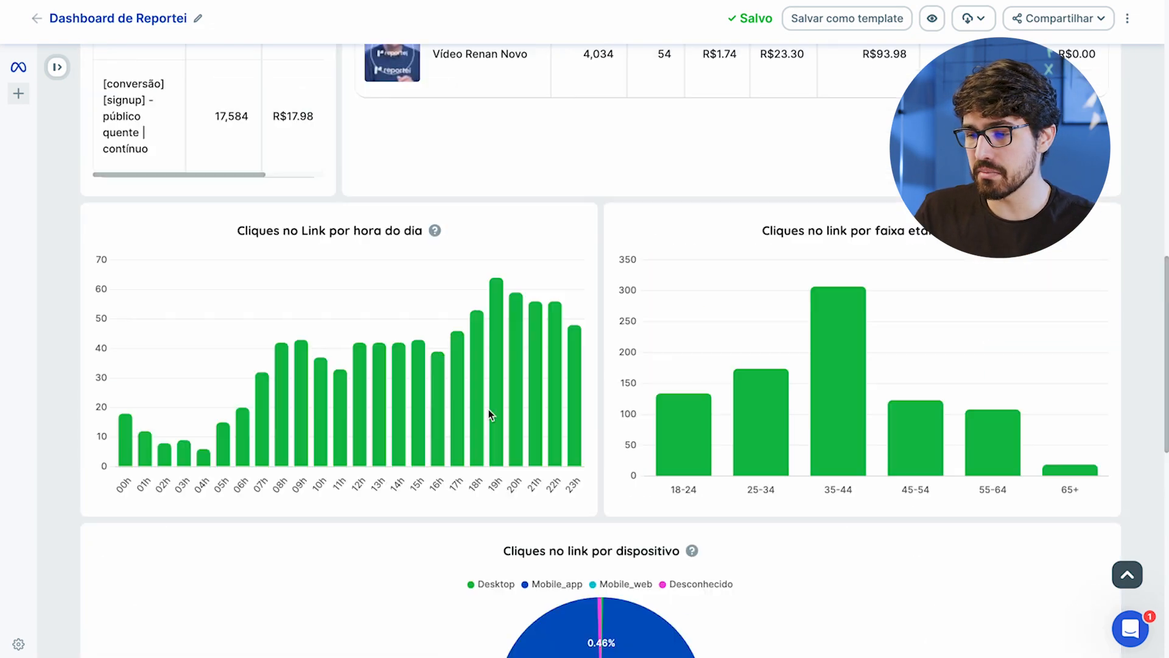
{"action": "scroll", "coordinate": [489, 409], "scroll_direction": "up", "scroll_amount": 15}
{"action": "scroll", "coordinate": [488, 409], "scroll_direction": "down", "scroll_amount": 5}
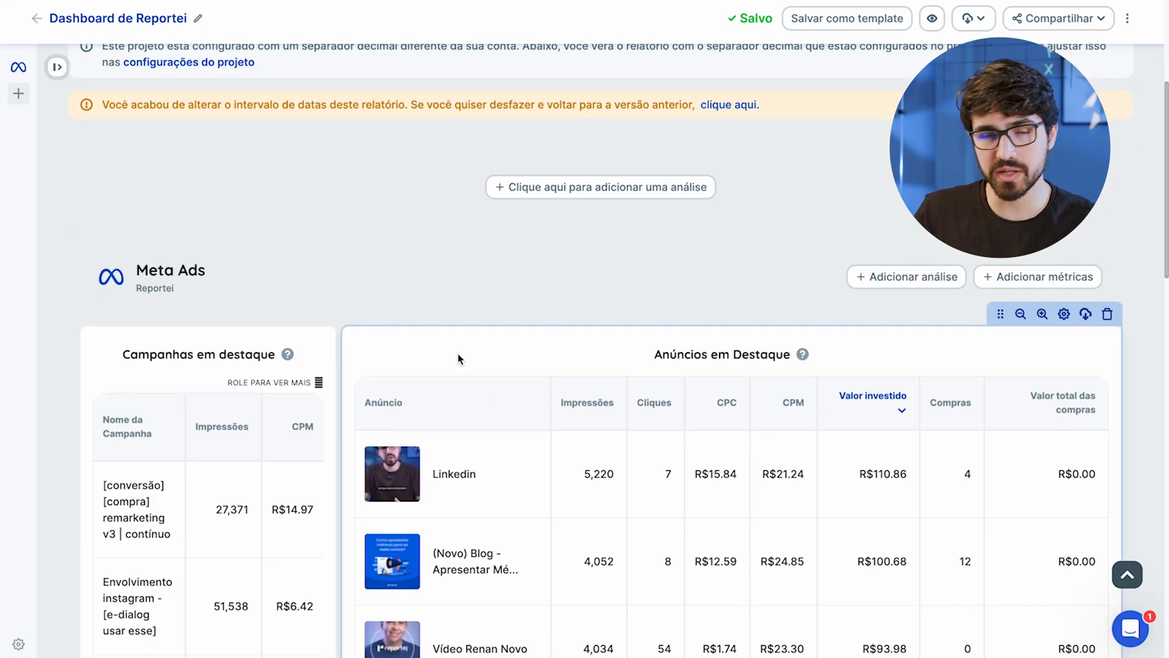
{"action": "scroll", "coordinate": [459, 356], "scroll_direction": "up", "scroll_amount": 5}
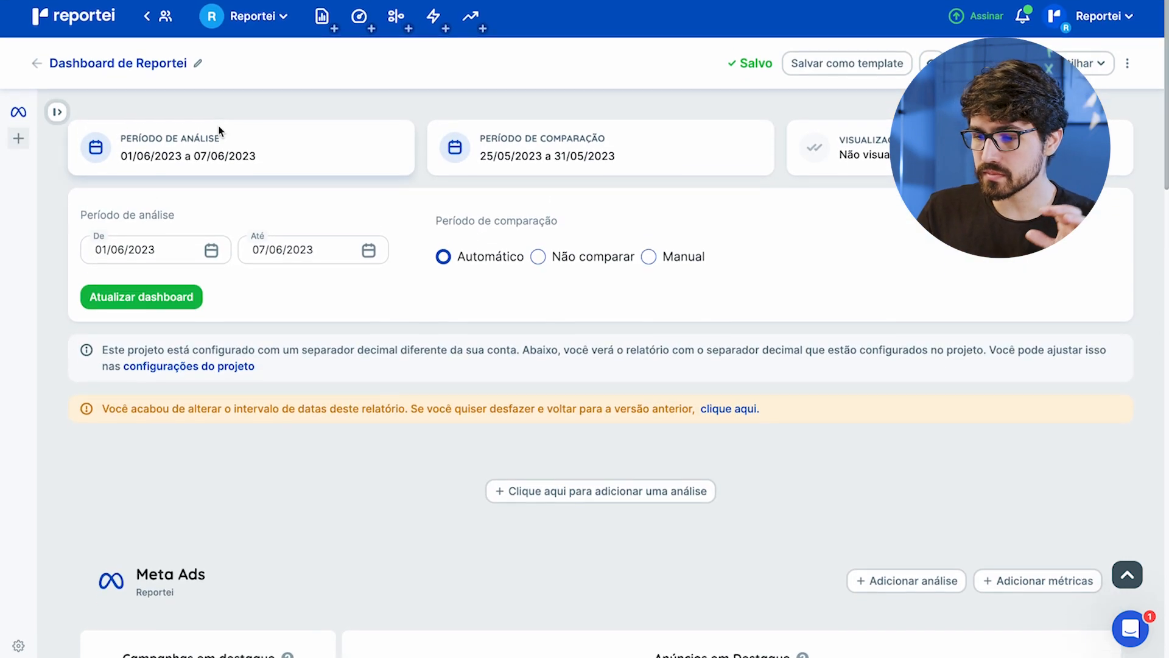
{"action": "scroll", "coordinate": [276, 301], "scroll_direction": "down", "scroll_amount": 15}
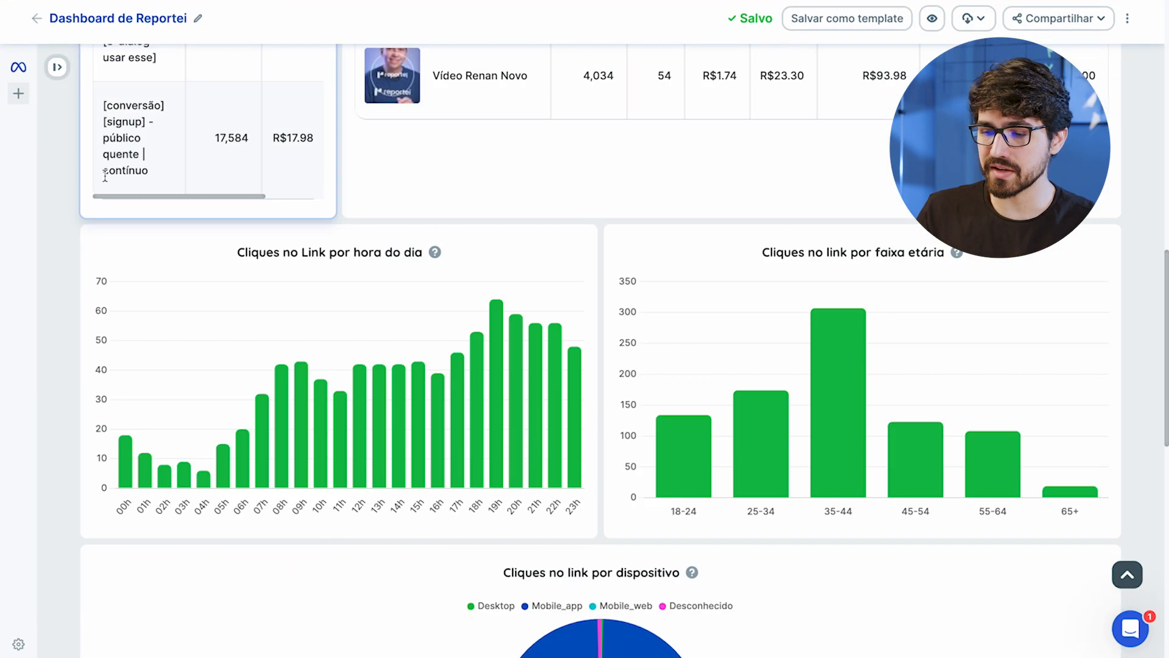
{"action": "scroll", "coordinate": [277, 301], "scroll_direction": "down", "scroll_amount": 8}
{"action": "scroll", "coordinate": [277, 303], "scroll_direction": "down", "scroll_amount": 3}
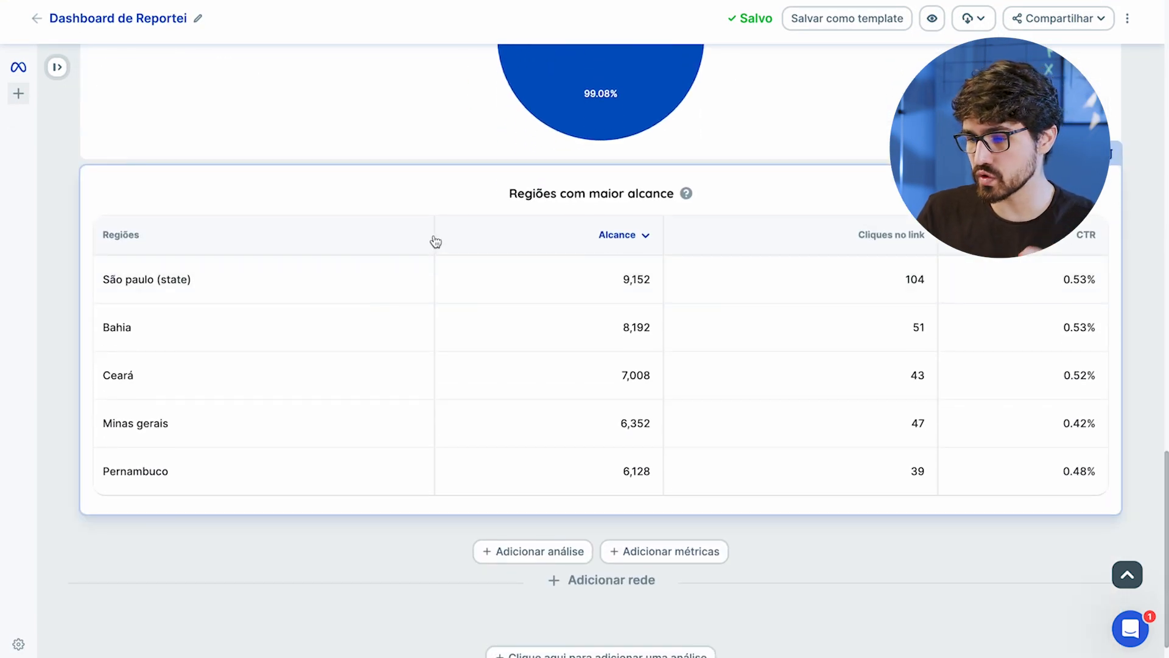
{"action": "scroll", "coordinate": [436, 243], "scroll_direction": "up", "scroll_amount": 1}
{"action": "scroll", "coordinate": [433, 238], "scroll_direction": "up", "scroll_amount": 20}
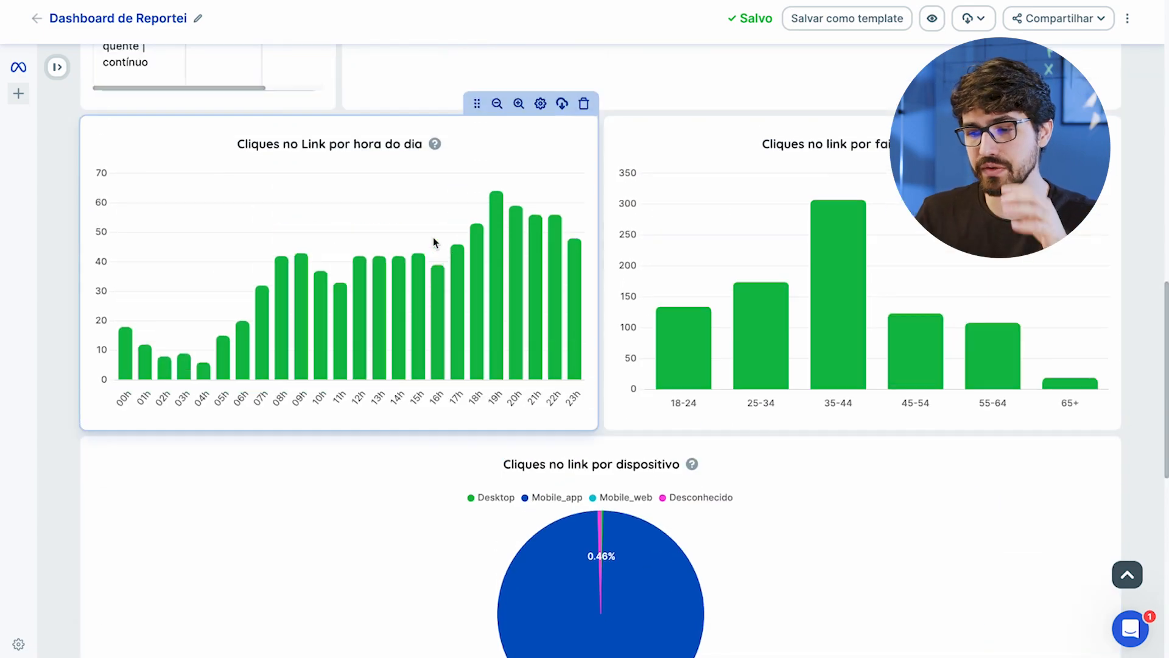
{"action": "scroll", "coordinate": [385, 273], "scroll_direction": "down", "scroll_amount": 3}
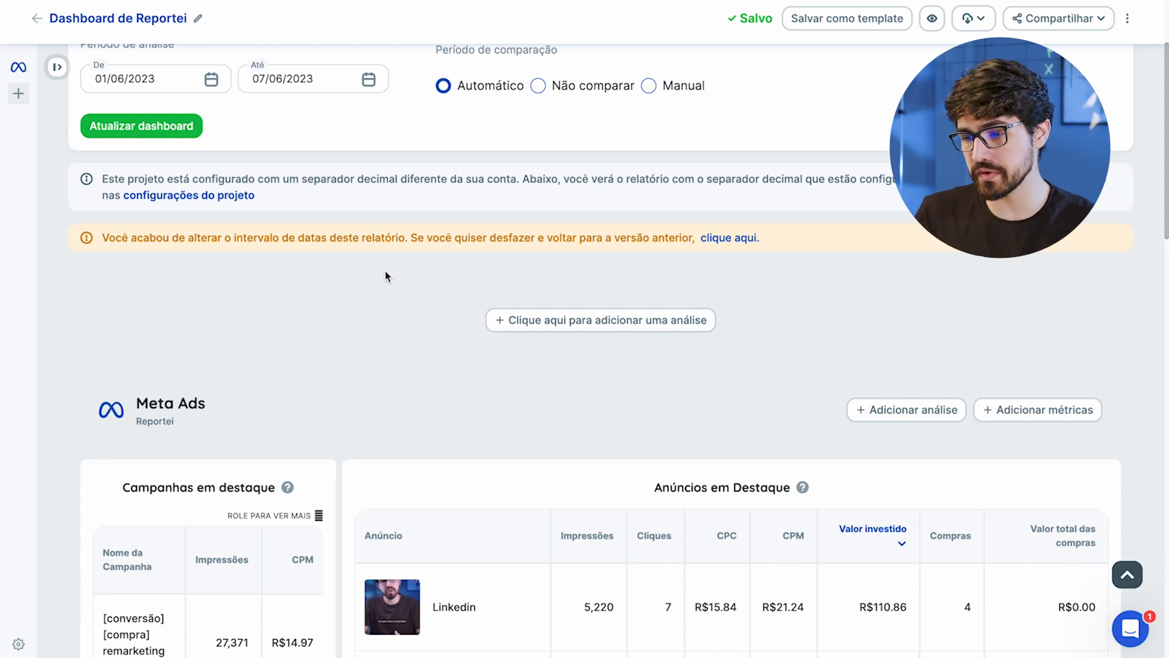
{"action": "scroll", "coordinate": [385, 270], "scroll_direction": "up", "scroll_amount": 3}
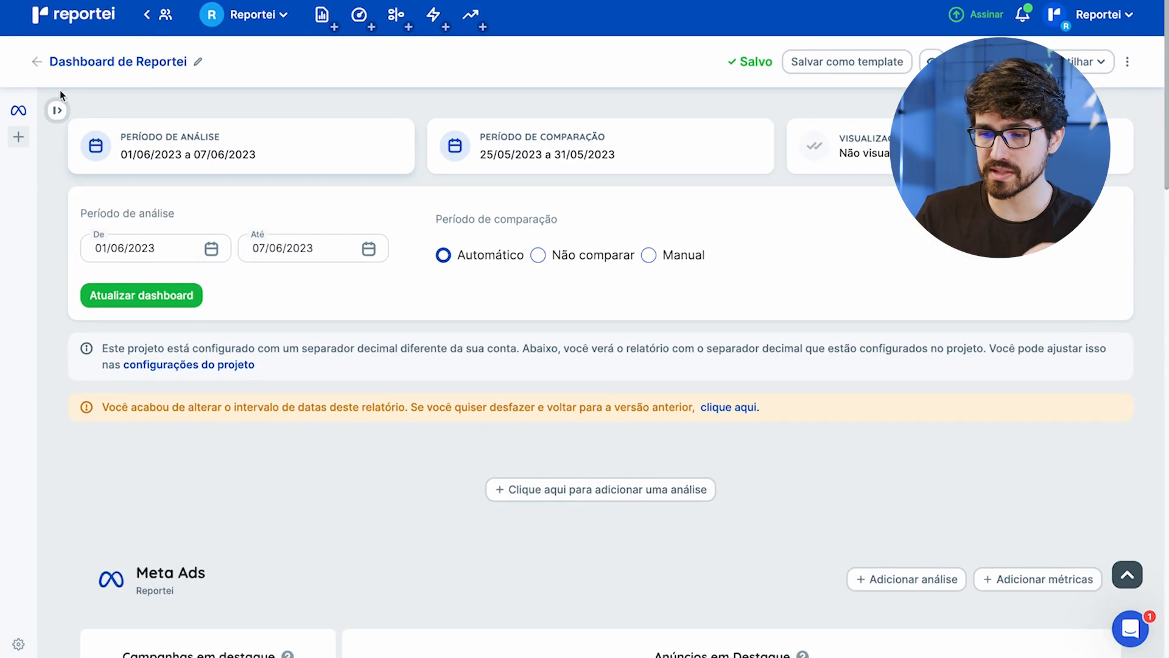
Return to the project overview and start creating the first indicator under Controle de indicadores
{"action": "left_click", "coordinate": [33, 68]}
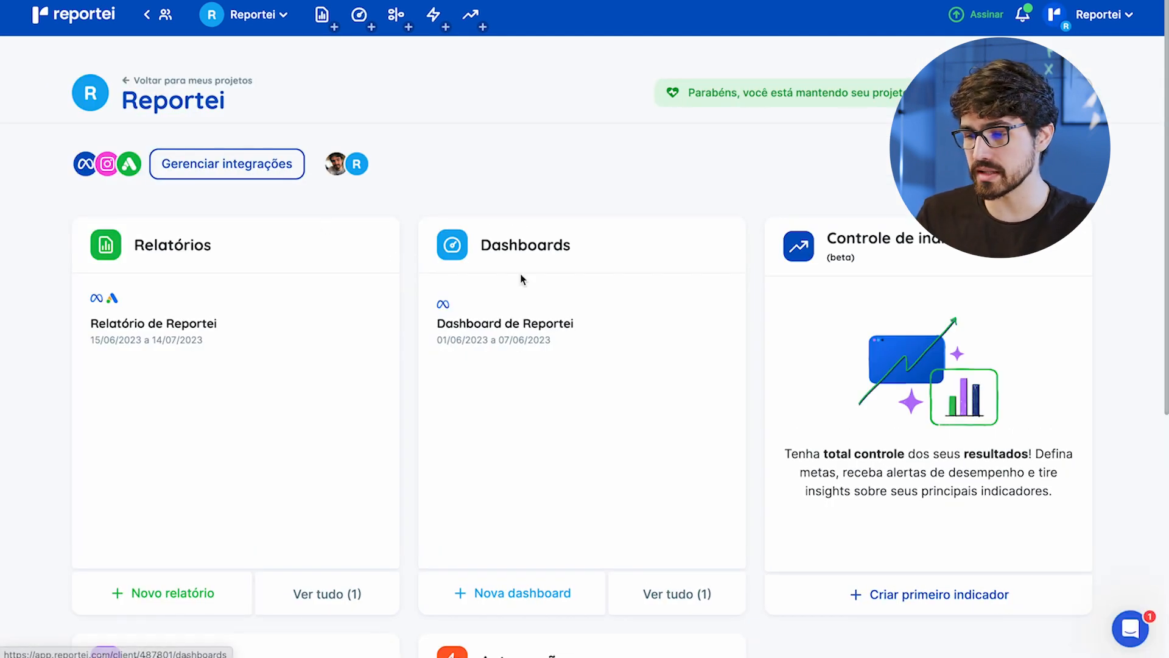
{"action": "scroll", "coordinate": [518, 267], "scroll_direction": "down", "scroll_amount": 3}
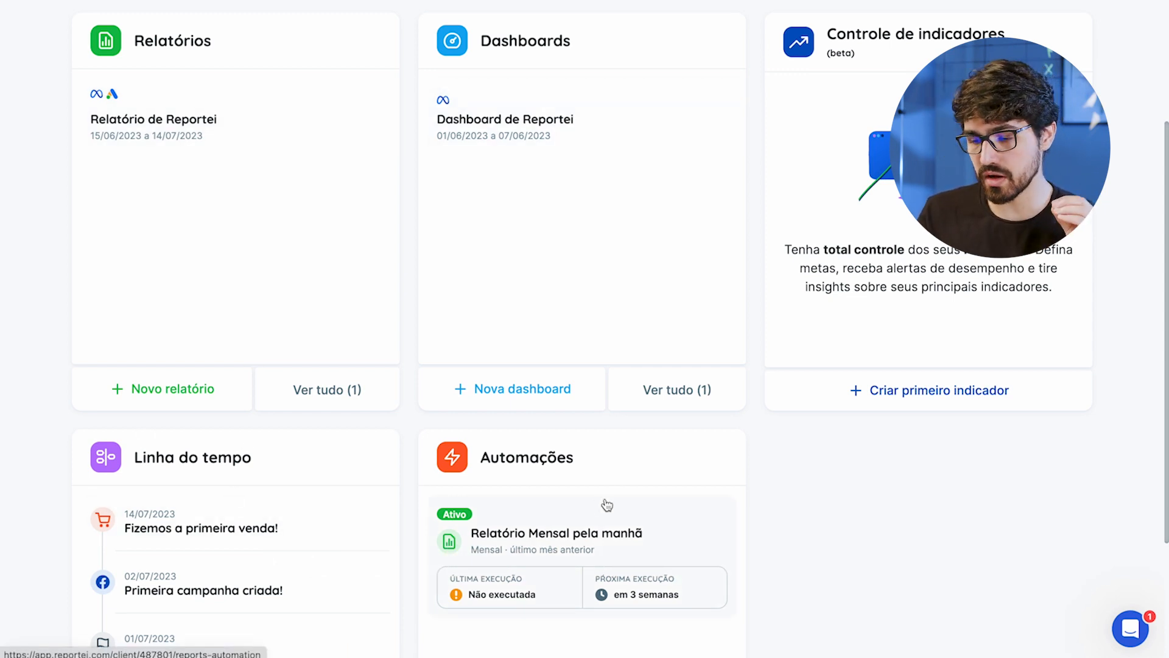
{"action": "left_click", "coordinate": [971, 392]}
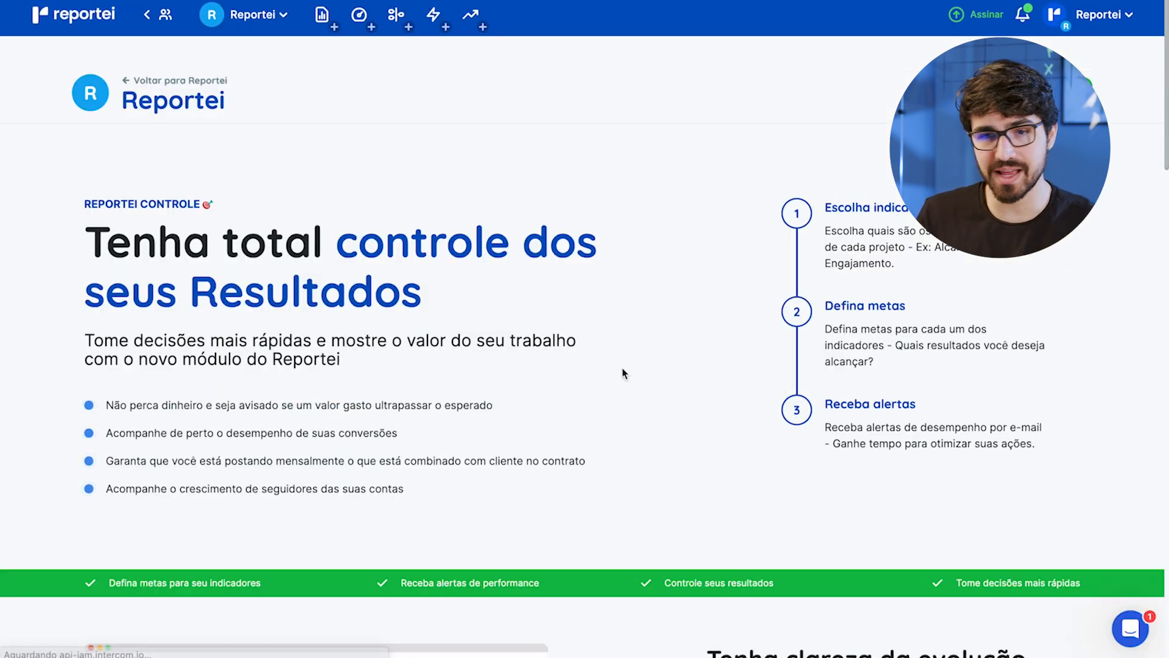
Read the Reportei Controle introduction page, from its benefits and alert types to the anatomy of a goal and the first-indicator section
{"action": "left_click", "coordinate": [80, 230]}
{"action": "left_click_drag", "start_coordinate": [79, 231], "coordinate": [548, 286]}
{"action": "left_click", "coordinate": [549, 287]}
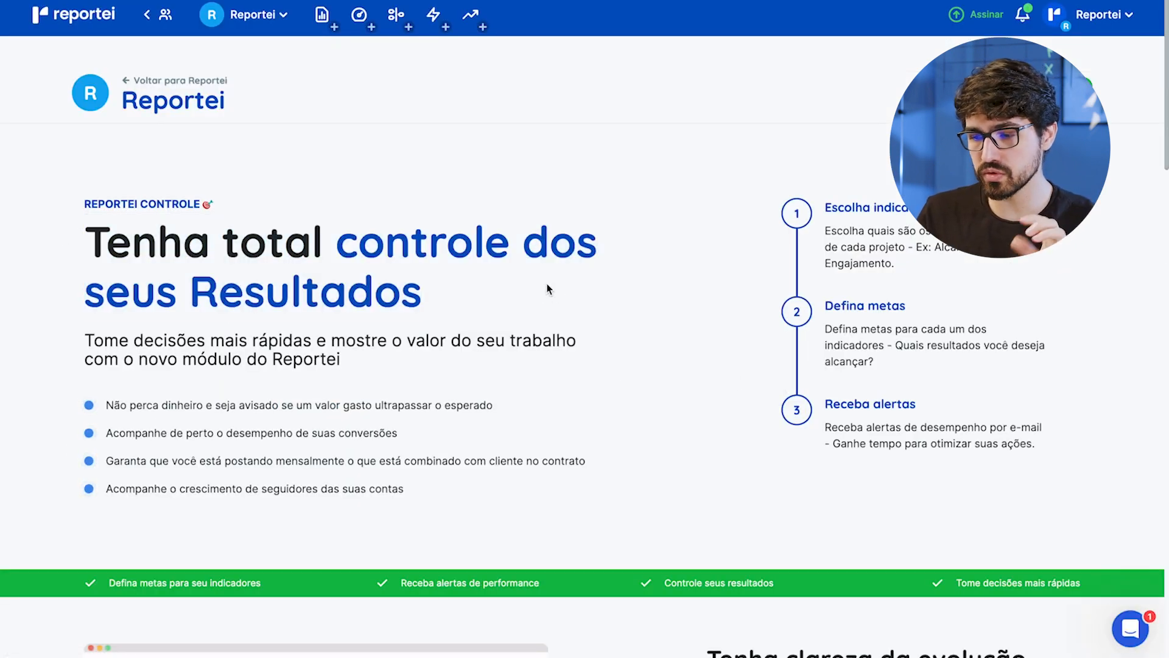
{"action": "scroll", "coordinate": [548, 288], "scroll_direction": "down", "scroll_amount": 1}
{"action": "scroll", "coordinate": [548, 288], "scroll_direction": "down", "scroll_amount": 8}
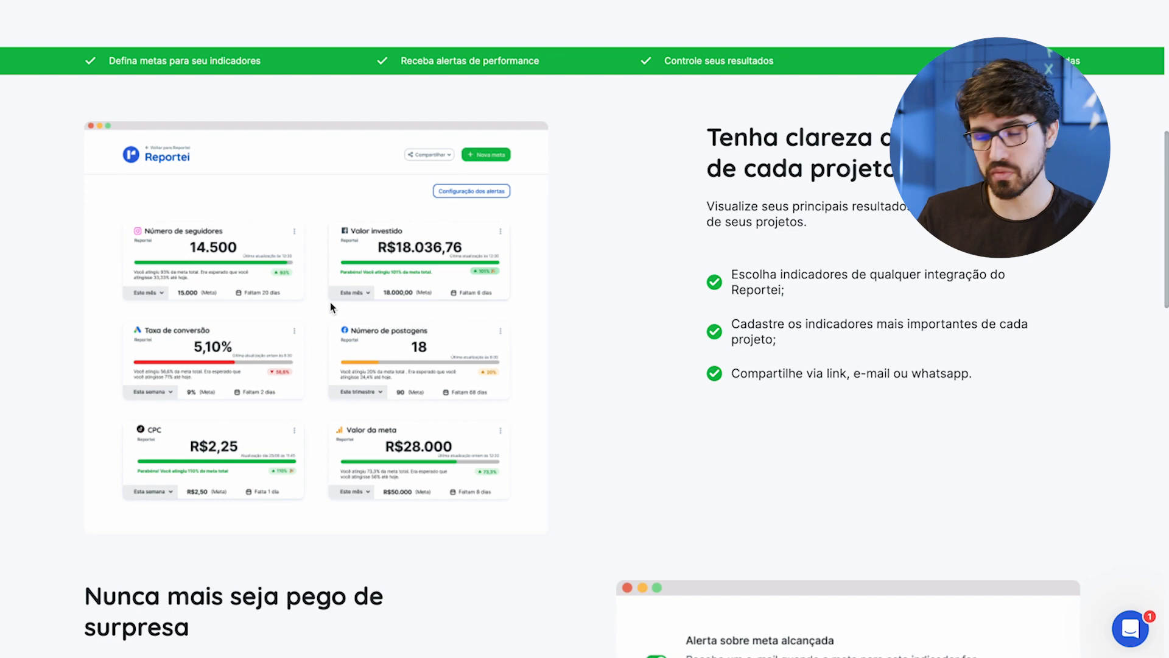
{"action": "scroll", "coordinate": [332, 306], "scroll_direction": "down", "scroll_amount": 3}
{"action": "scroll", "coordinate": [330, 302], "scroll_direction": "down", "scroll_amount": 2}
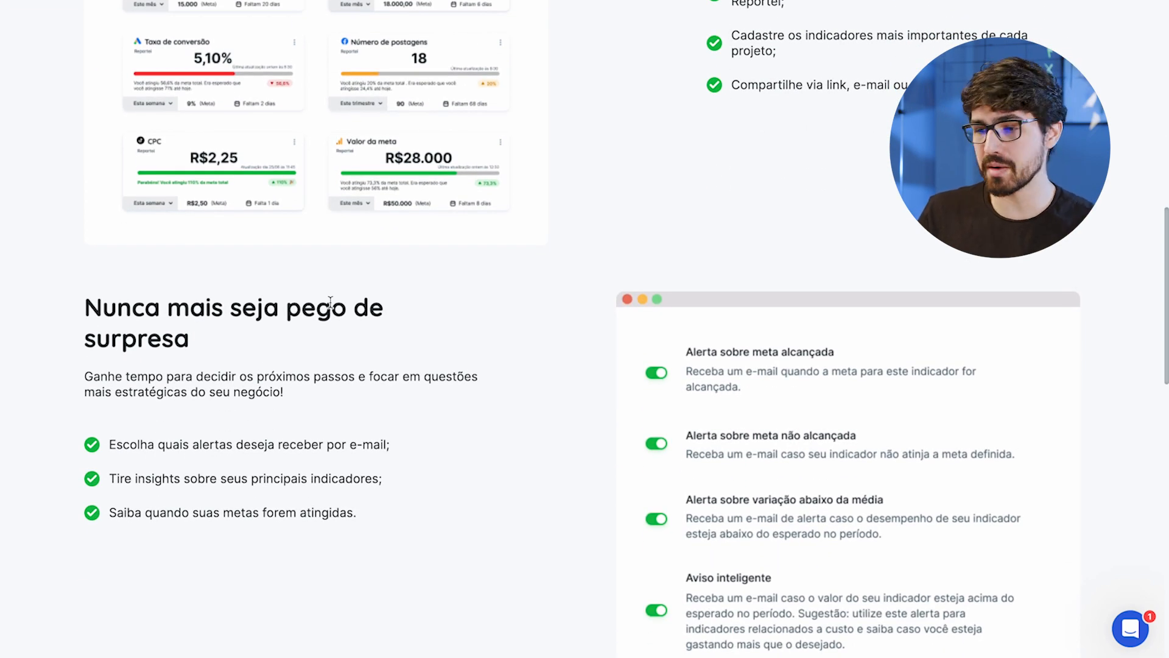
{"action": "scroll", "coordinate": [330, 302], "scroll_direction": "down", "scroll_amount": 12}
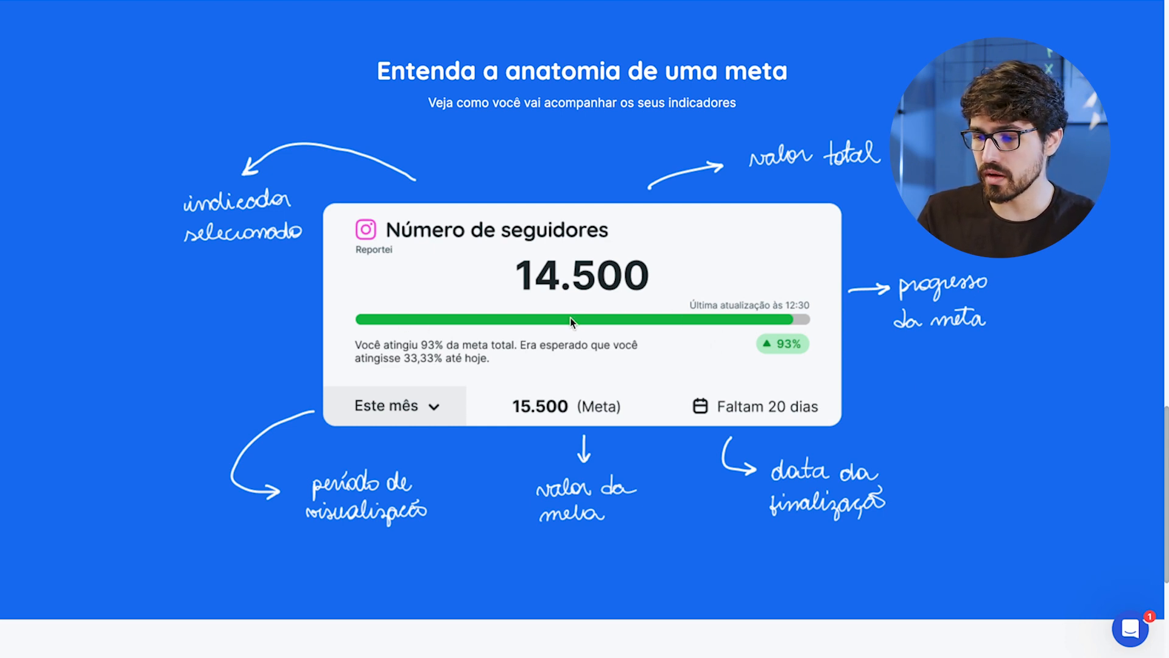
{"action": "scroll", "coordinate": [583, 354], "scroll_direction": "down", "scroll_amount": 5}
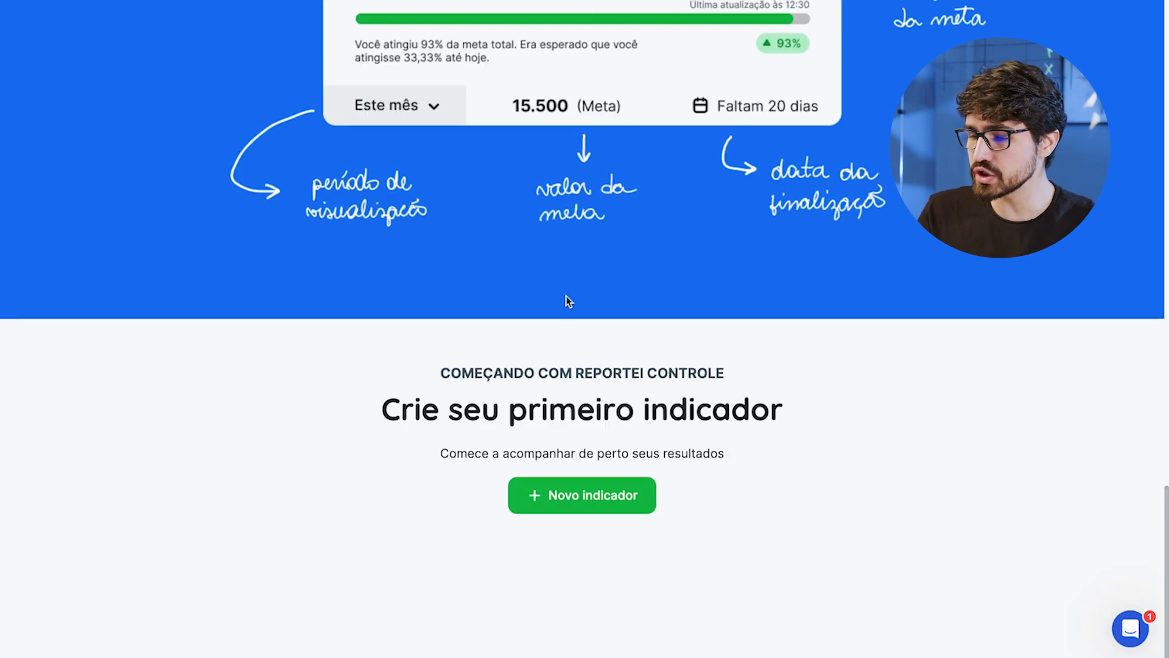
Start a new indicator on the Reportei Meta Ads integration and choose Definir outra meta as its goal
{"action": "left_click", "coordinate": [594, 498]}
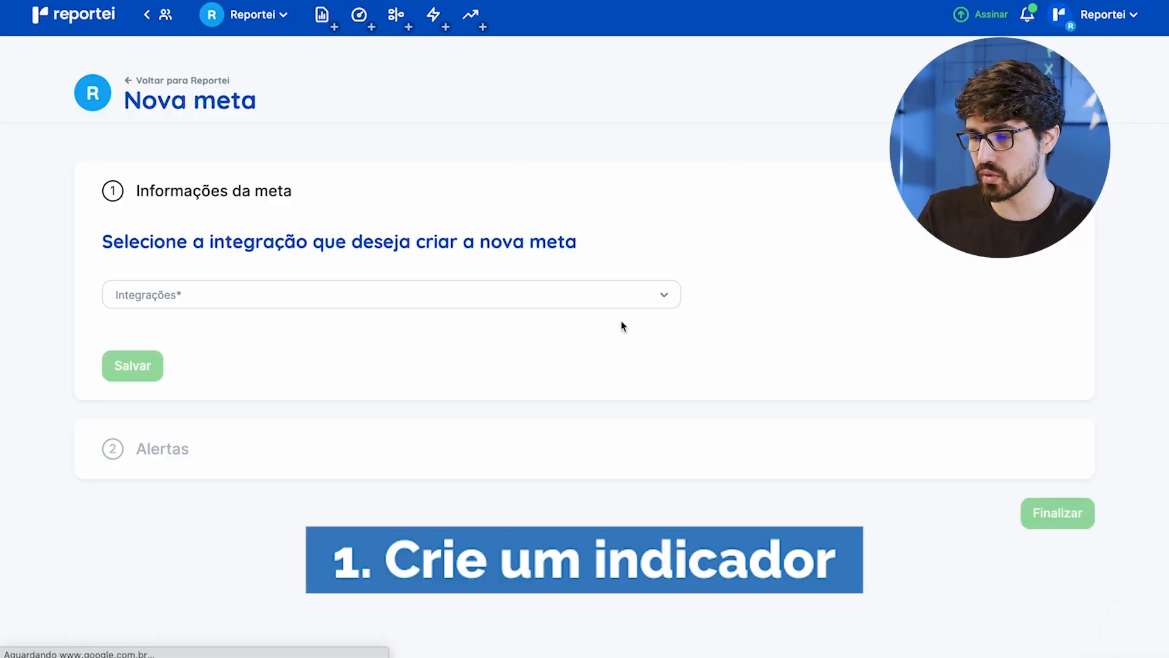
{"action": "left_click", "coordinate": [662, 295]}
{"action": "left_click", "coordinate": [341, 364]}
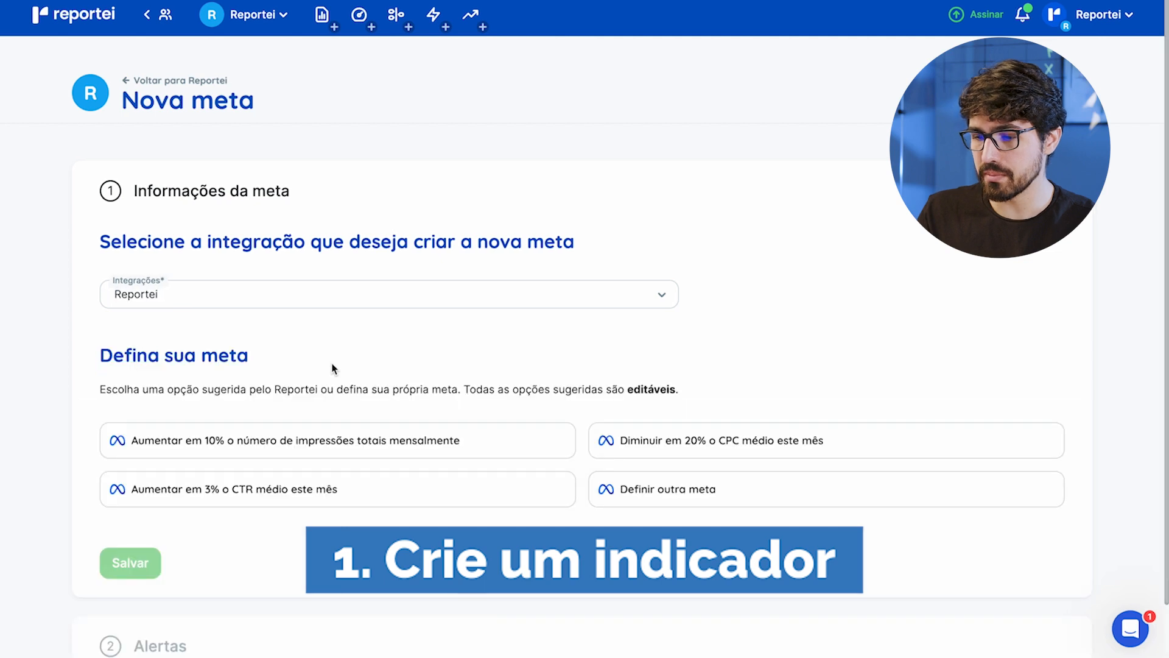
{"action": "scroll", "coordinate": [331, 367], "scroll_direction": "down", "scroll_amount": 1}
{"action": "left_click", "coordinate": [658, 426]}
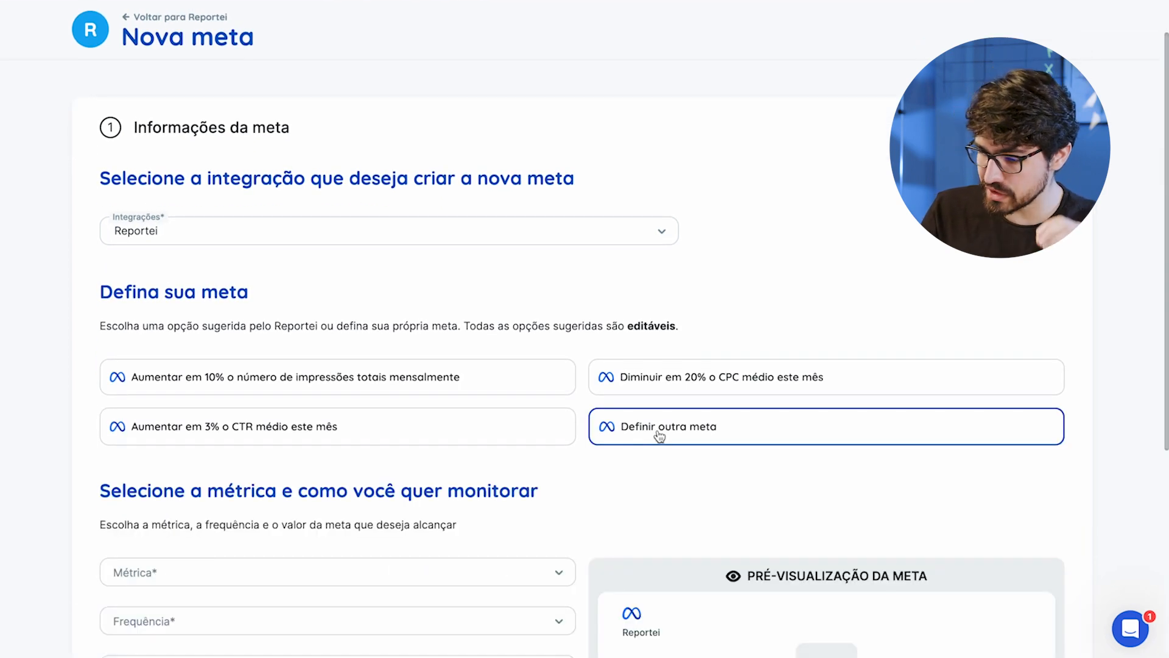
Set the goal's metric to Valor investido and its frequency to Mensal
{"action": "scroll", "coordinate": [334, 475], "scroll_direction": "down", "scroll_amount": 2}
{"action": "left_click", "coordinate": [333, 476]}
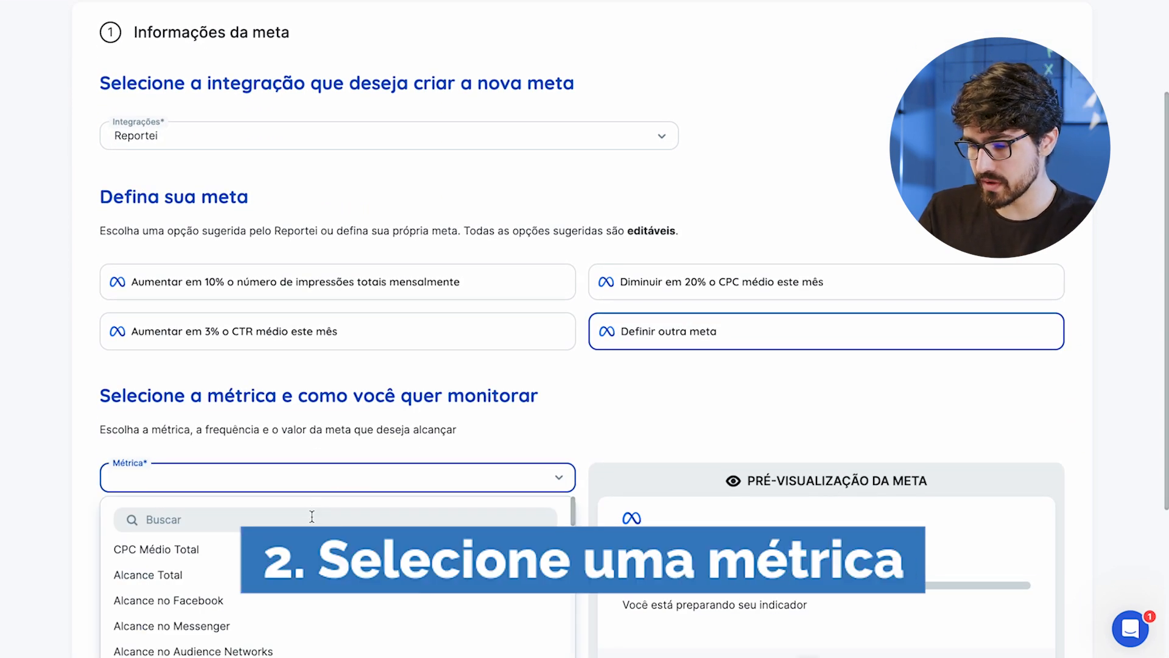
{"action": "type", "text": "valor"}
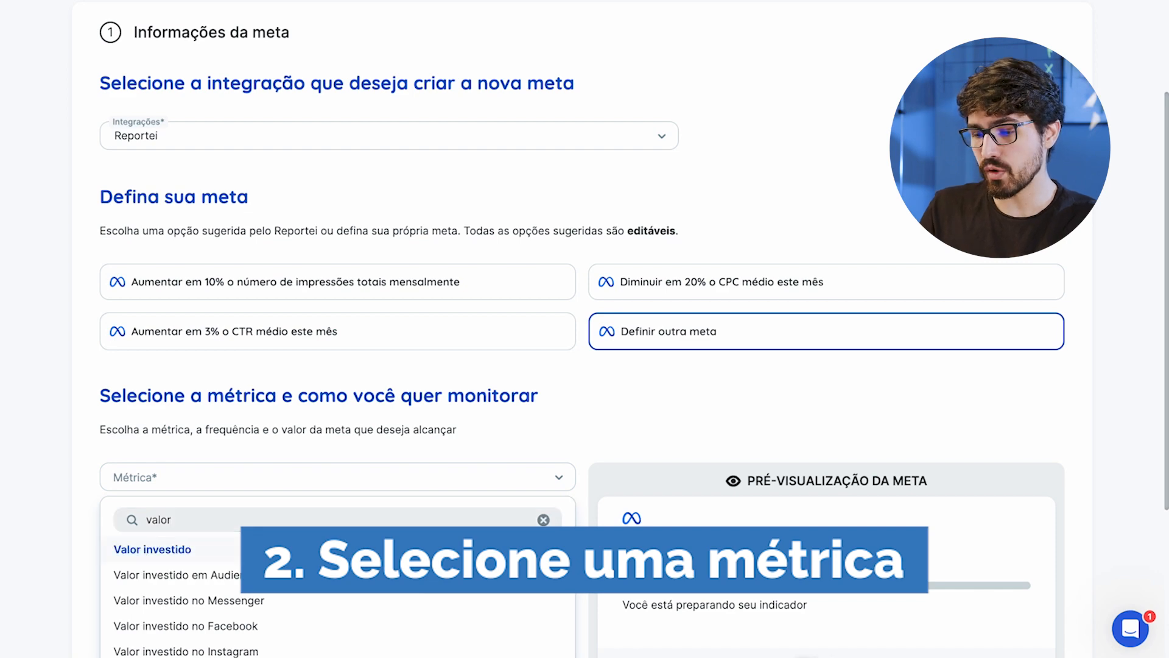
{"action": "left_click", "coordinate": [319, 549]}
{"action": "scroll", "coordinate": [328, 447], "scroll_direction": "down", "scroll_amount": 2}
{"action": "left_click", "coordinate": [331, 424]}
{"action": "left_click", "coordinate": [249, 575]}
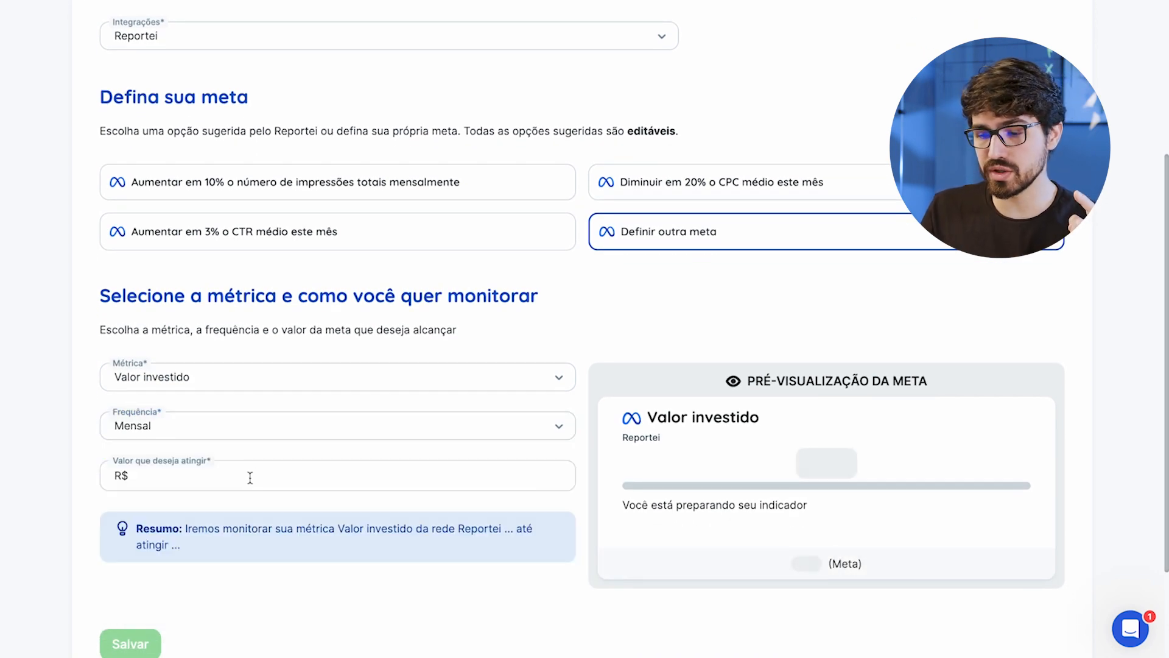
Set the target value to R$30,000, check the goal preview and save the goal information
{"action": "left_click", "coordinate": [250, 480]}
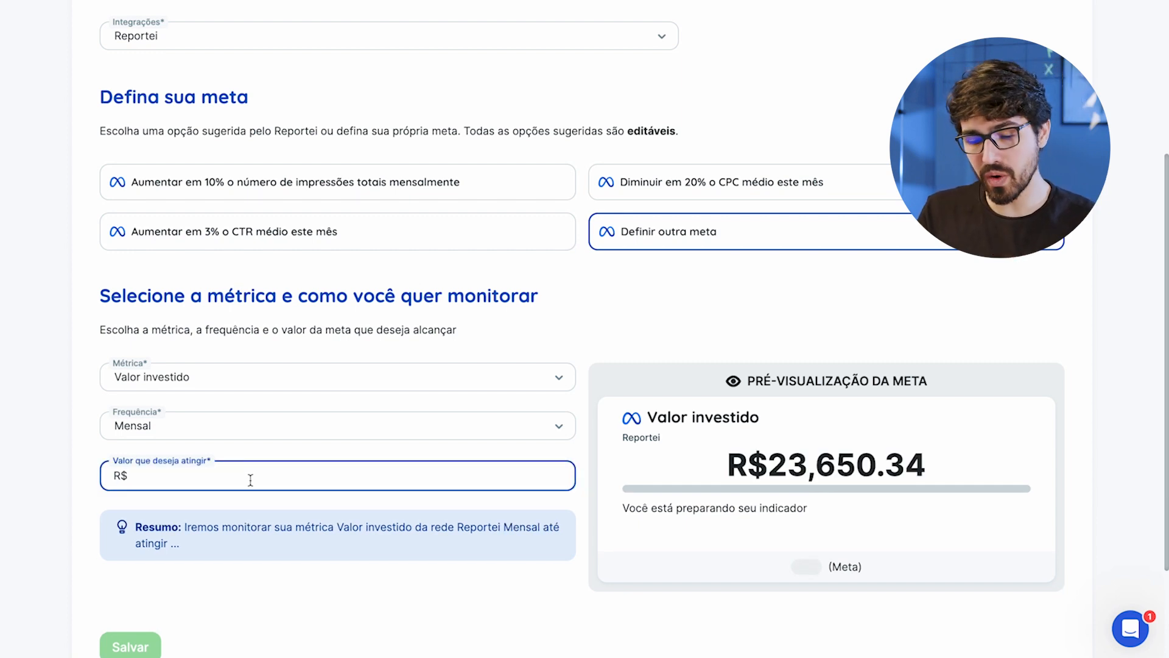
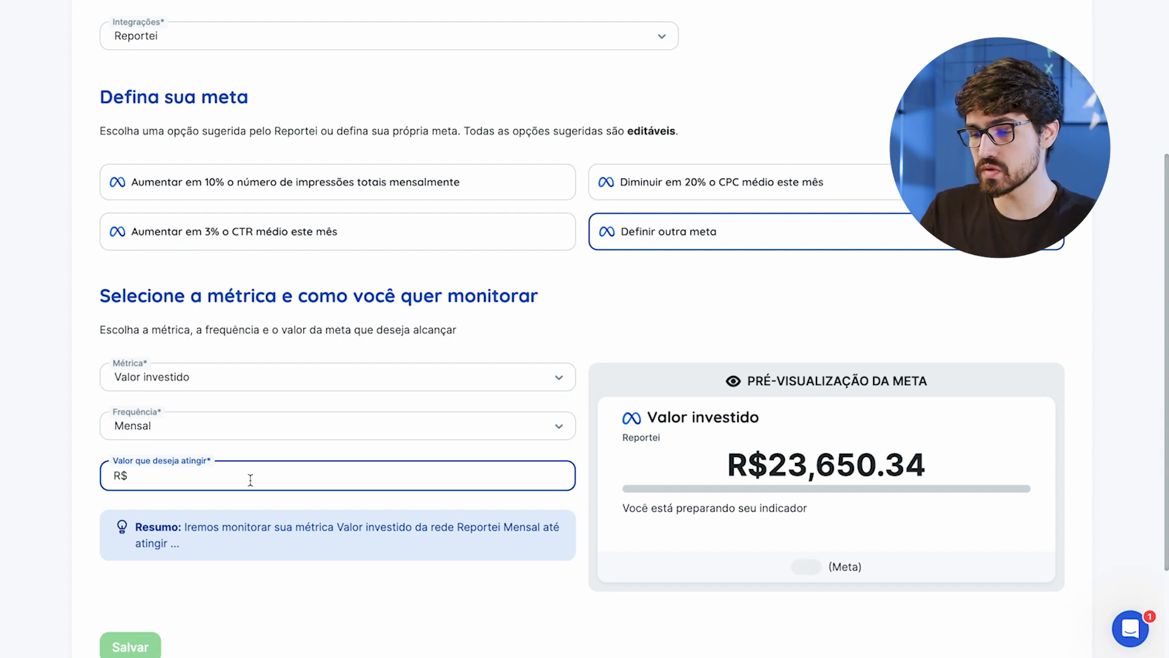
{"action": "type", "text": "300000"}
{"action": "left_click", "coordinate": [275, 524]}
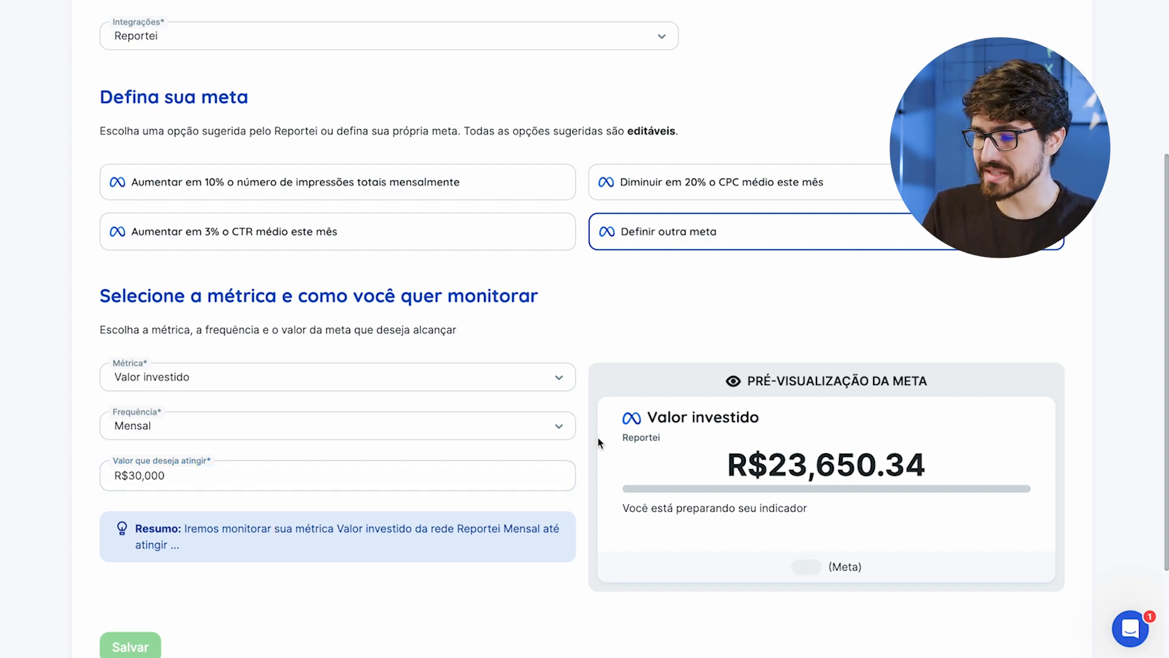
{"action": "left_click", "coordinate": [720, 459]}
{"action": "left_click_drag", "start_coordinate": [720, 463], "coordinate": [1013, 469]}
{"action": "left_click", "coordinate": [973, 463]}
{"action": "scroll", "coordinate": [926, 466], "scroll_direction": "down", "scroll_amount": 2}
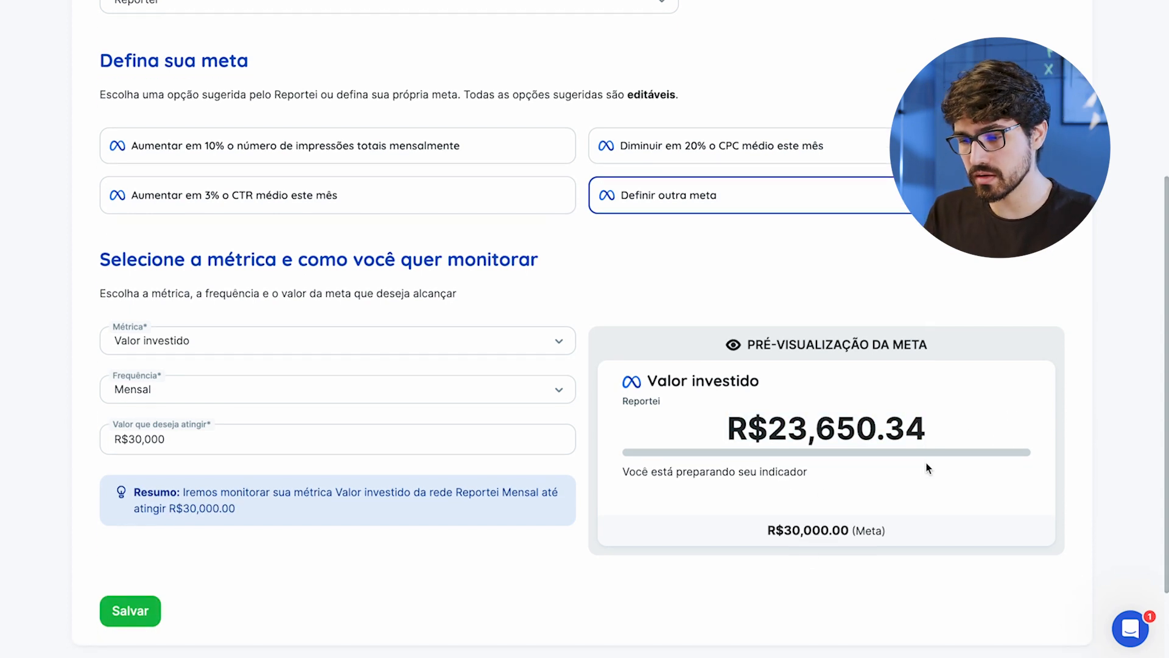
{"action": "left_click", "coordinate": [154, 545]}
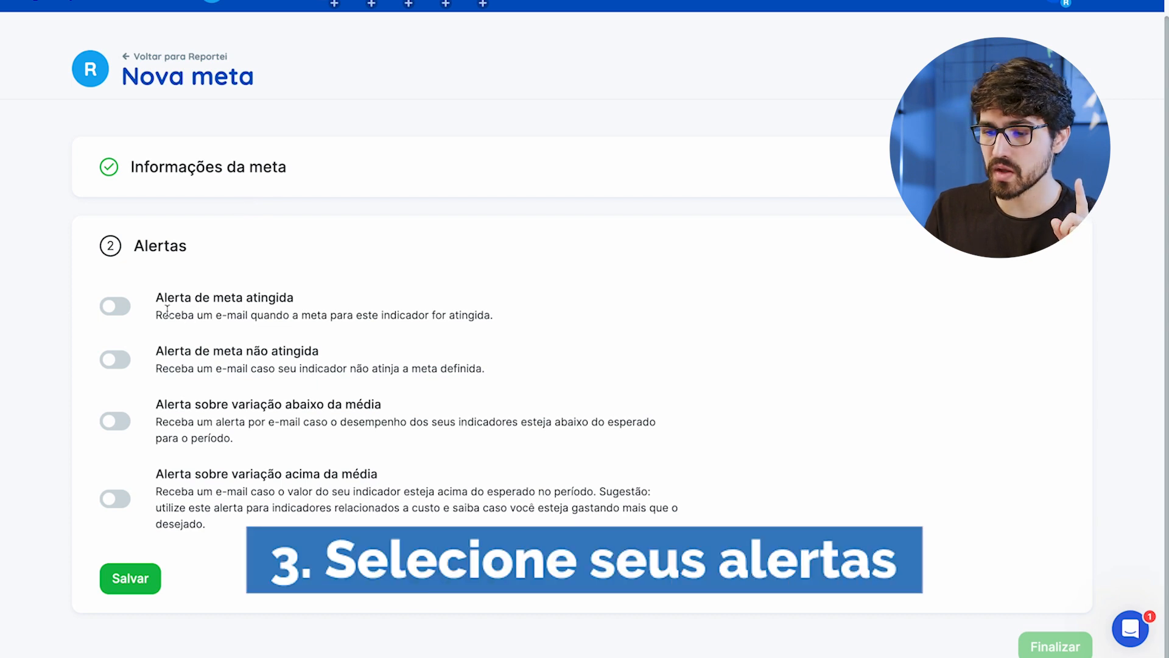
Enable the alerts for variation below the average and variation above the average
{"action": "left_click", "coordinate": [124, 426]}
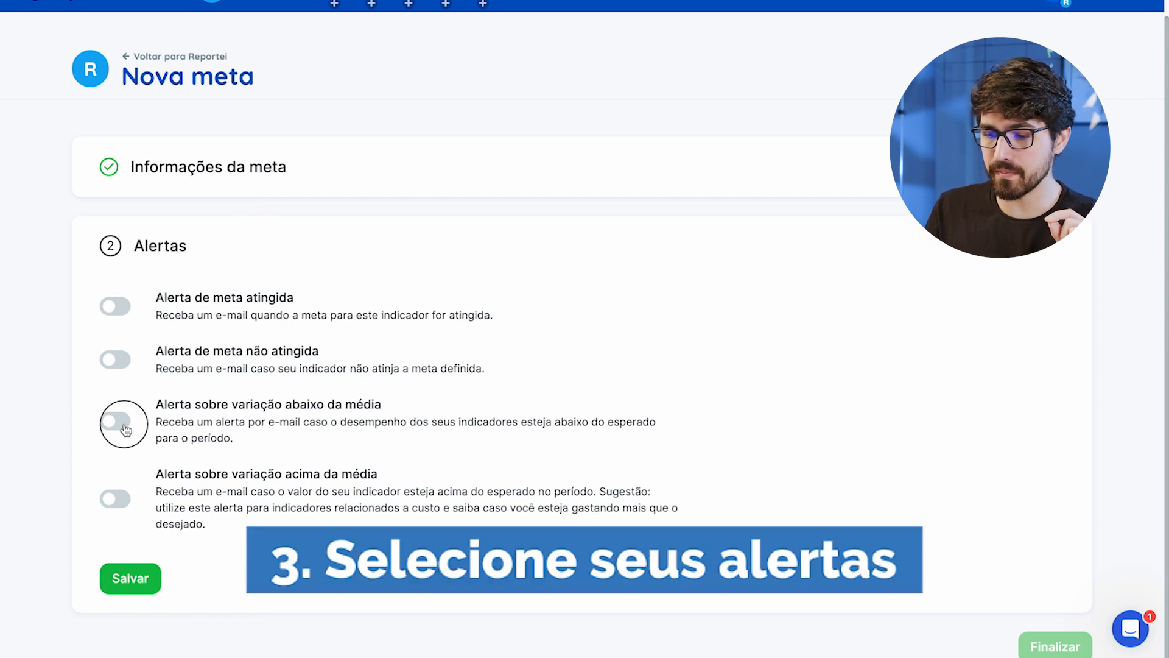
{"action": "left_click", "coordinate": [164, 401]}
{"action": "left_click_drag", "start_coordinate": [164, 401], "coordinate": [372, 405]}
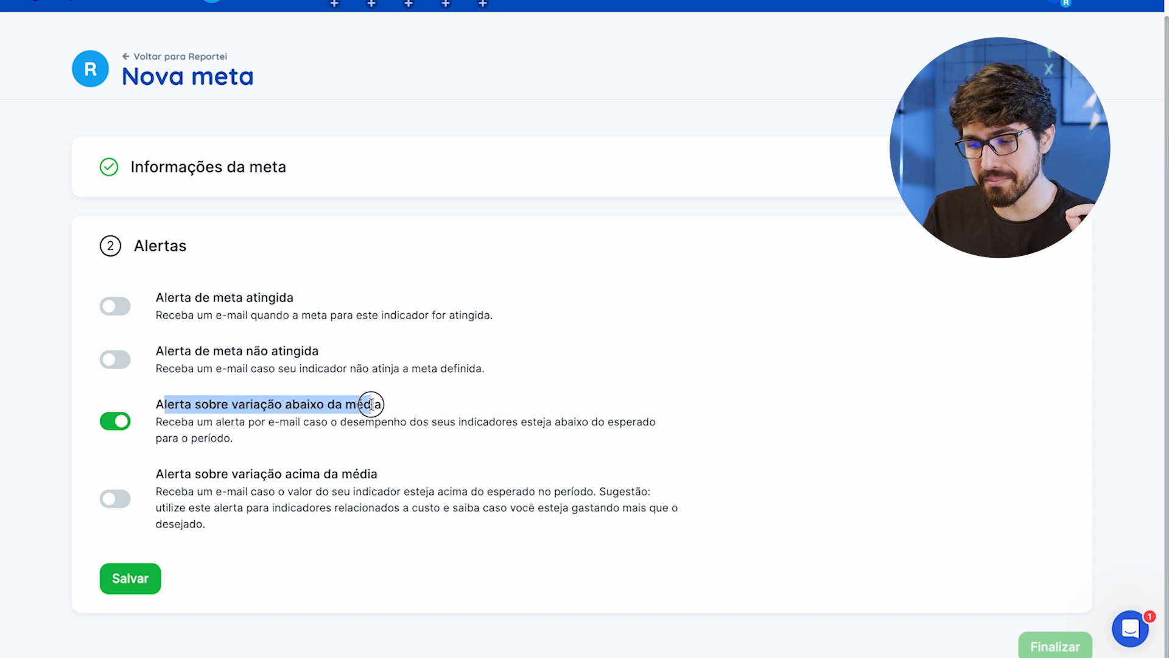
{"action": "left_click", "coordinate": [114, 499]}
{"action": "left_click_drag", "start_coordinate": [164, 474], "coordinate": [373, 475]}
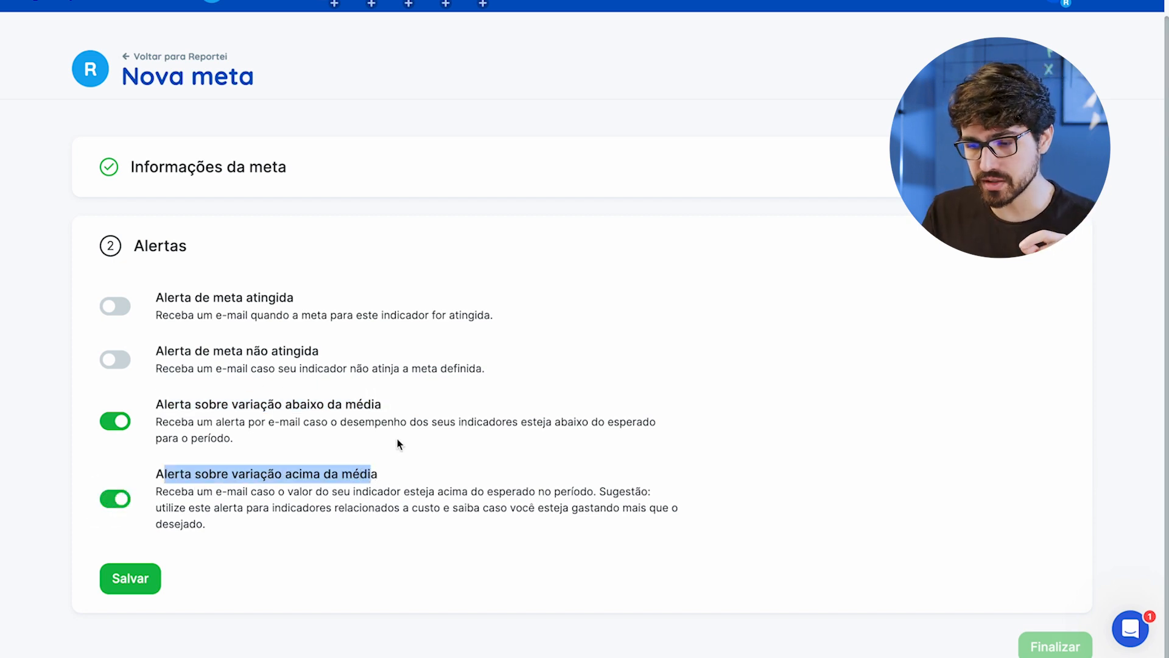
{"action": "left_click", "coordinate": [233, 518]}
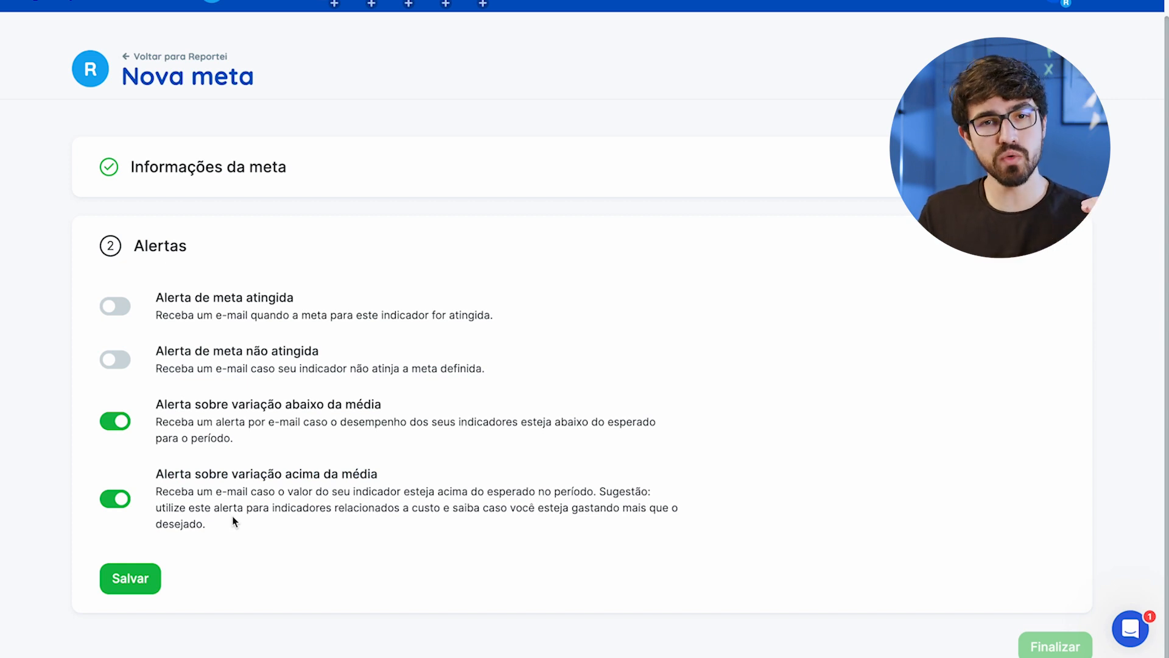
Review the four alert options: variation above and below the average, goal reached and goal not reached
{"action": "left_click_drag", "start_coordinate": [164, 474], "coordinate": [373, 474]}
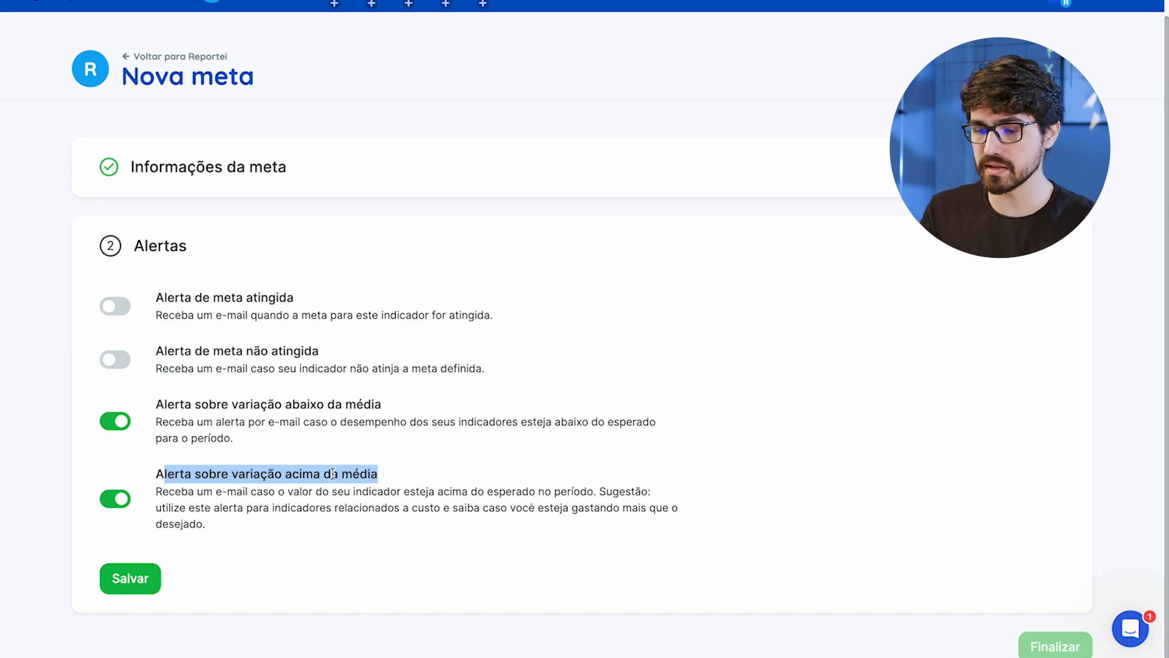
{"action": "left_click_drag", "start_coordinate": [156, 404], "coordinate": [385, 406]}
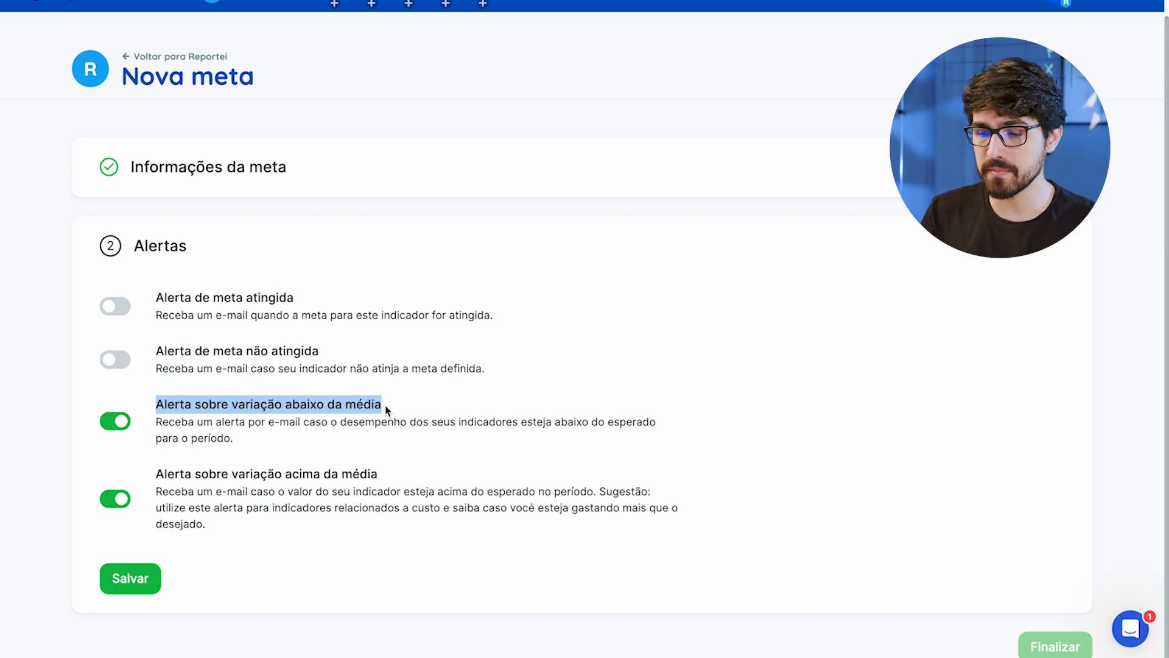
{"action": "left_click_drag", "start_coordinate": [168, 473], "coordinate": [381, 479]}
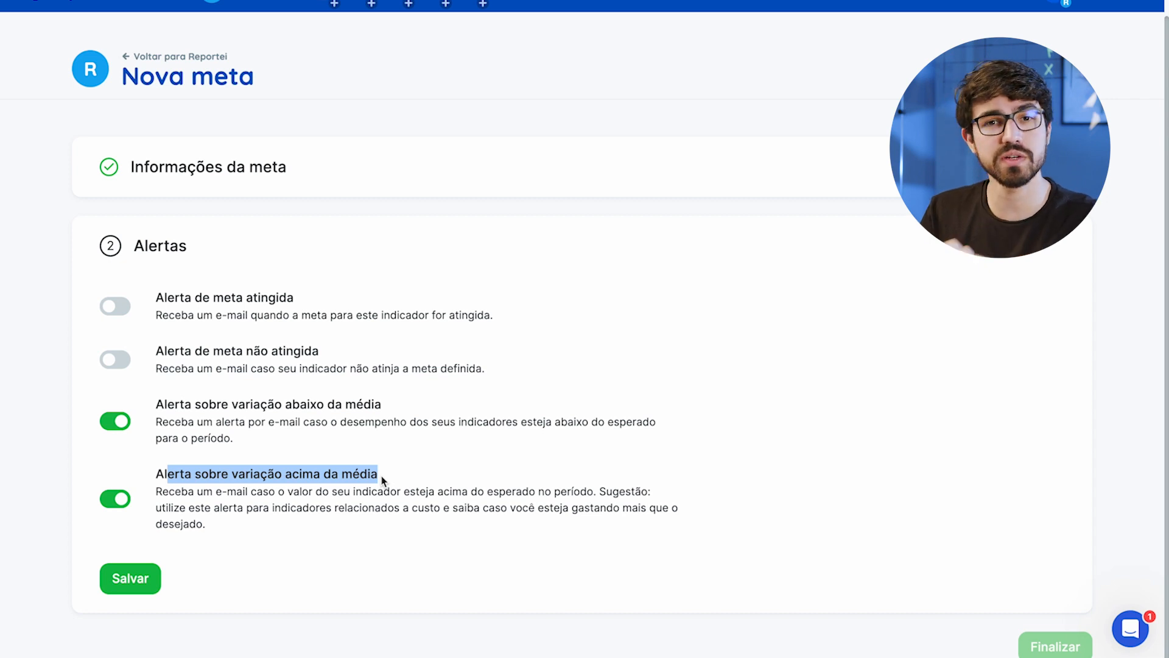
{"action": "left_click", "coordinate": [333, 300]}
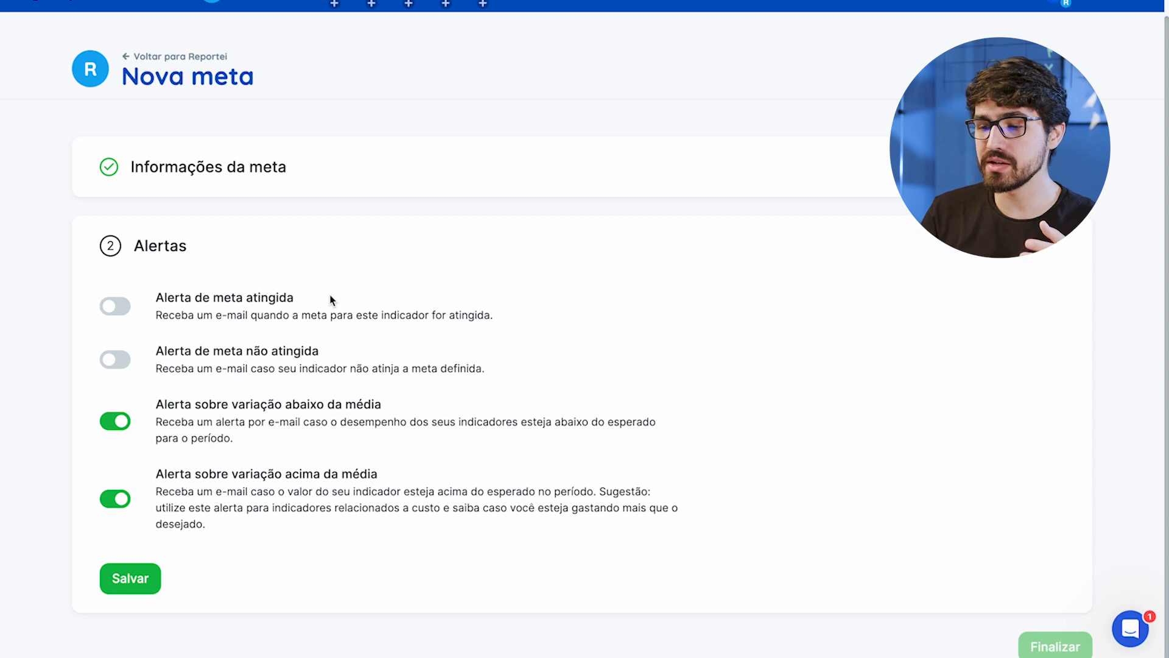
{"action": "left_click_drag", "start_coordinate": [152, 298], "coordinate": [317, 299]}
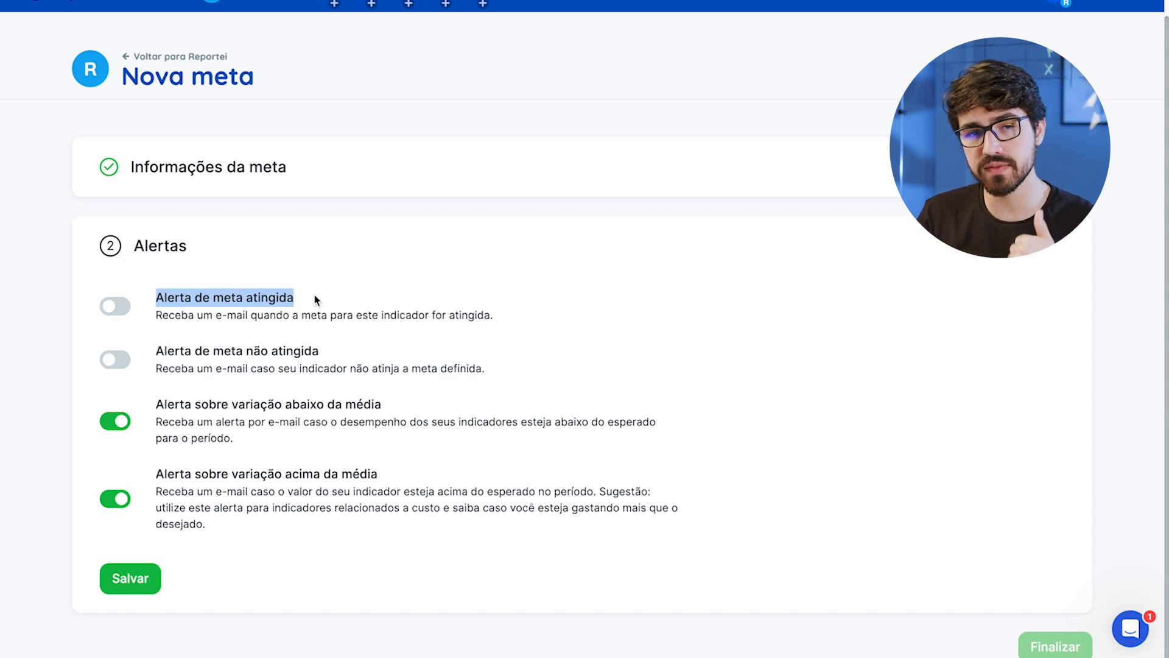
{"action": "left_click_drag", "start_coordinate": [175, 351], "coordinate": [323, 352]}
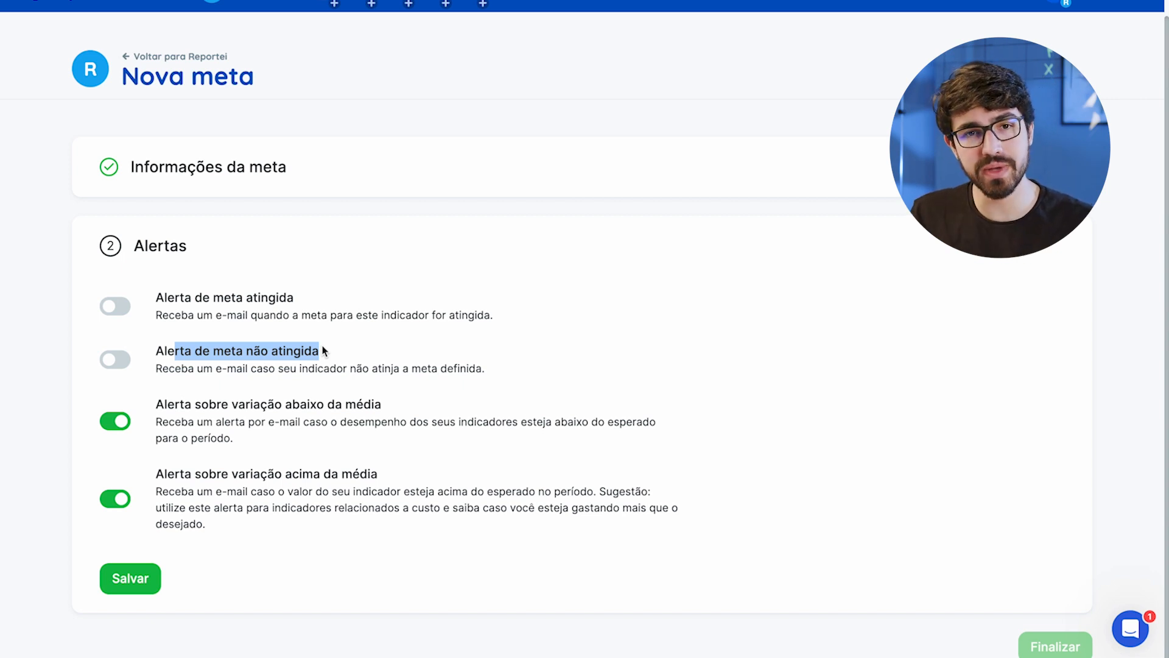
Save the alerts, finalize the new indicator and go to the indicators panel
{"action": "left_click", "coordinate": [131, 578]}
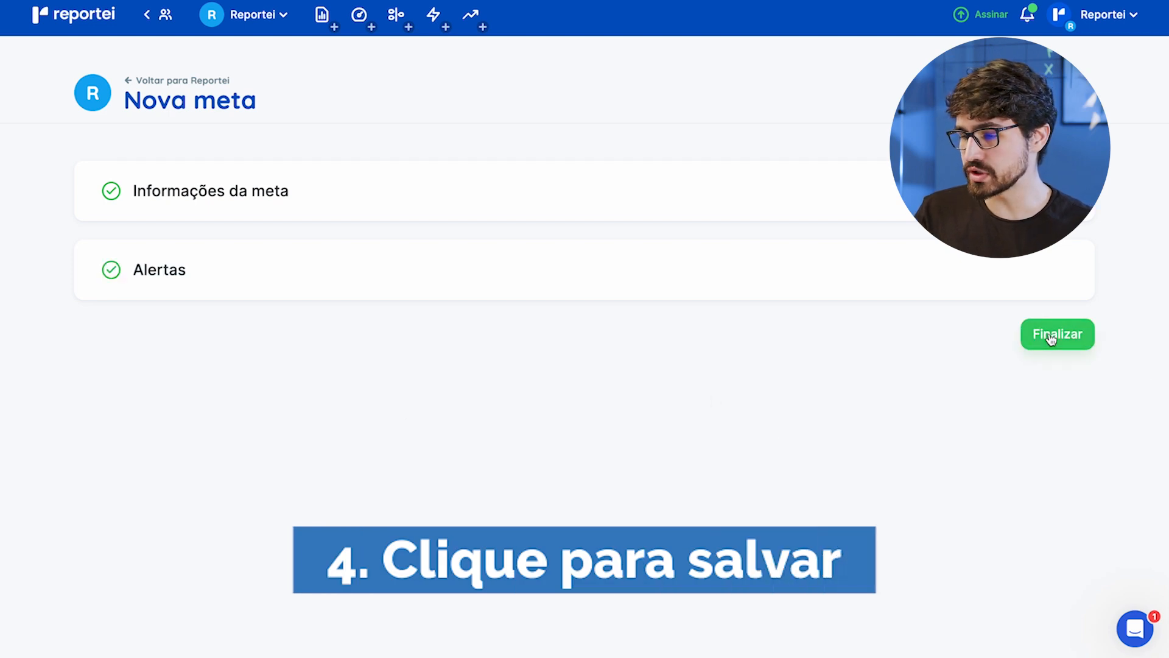
{"action": "left_click", "coordinate": [1052, 334]}
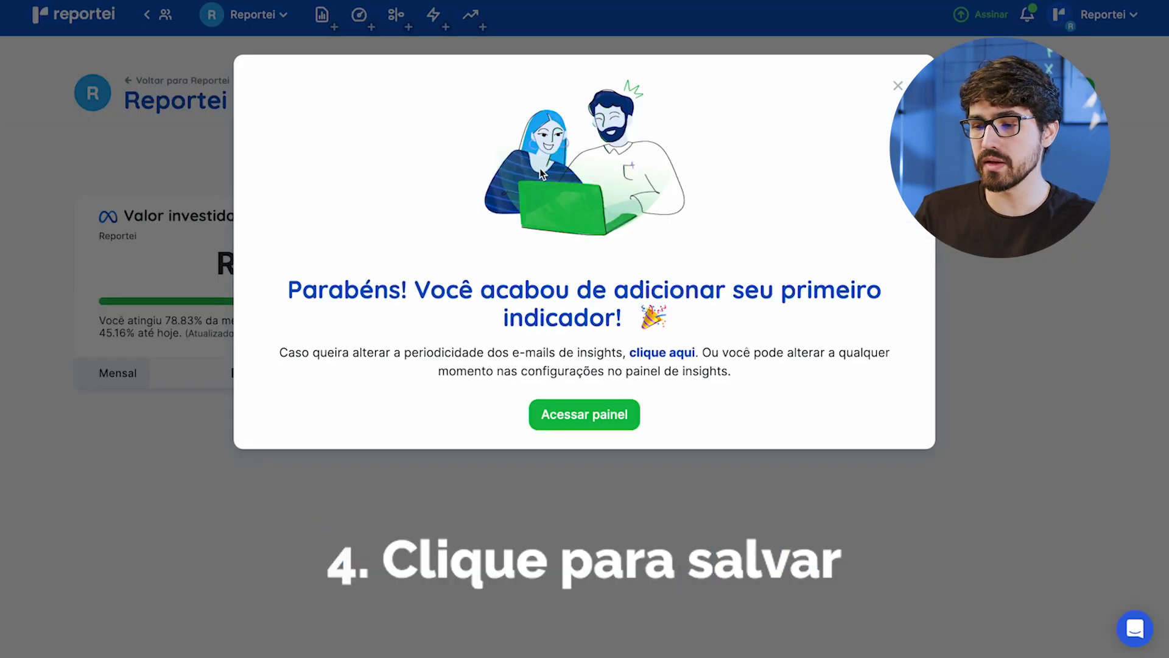
{"action": "left_click", "coordinate": [595, 422]}
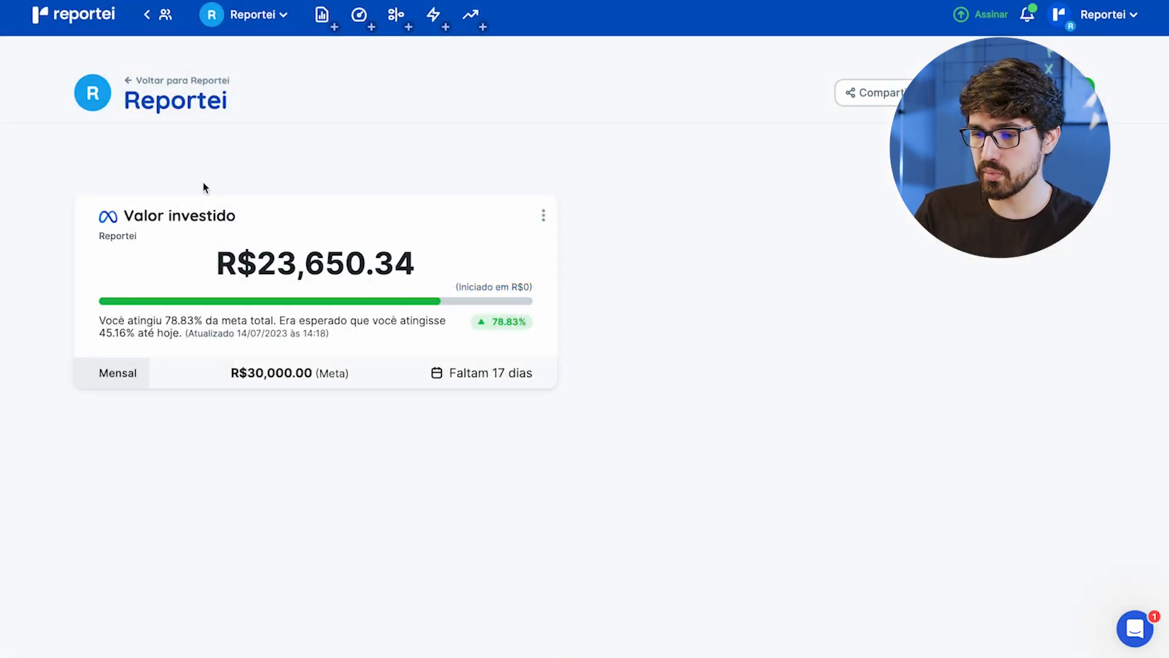
Examine the Valor investido indicator card: metric name, amount invested, goal value and days remaining
{"action": "left_click_drag", "start_coordinate": [119, 220], "coordinate": [262, 219]}
{"action": "left_click_drag", "start_coordinate": [257, 262], "coordinate": [415, 263]}
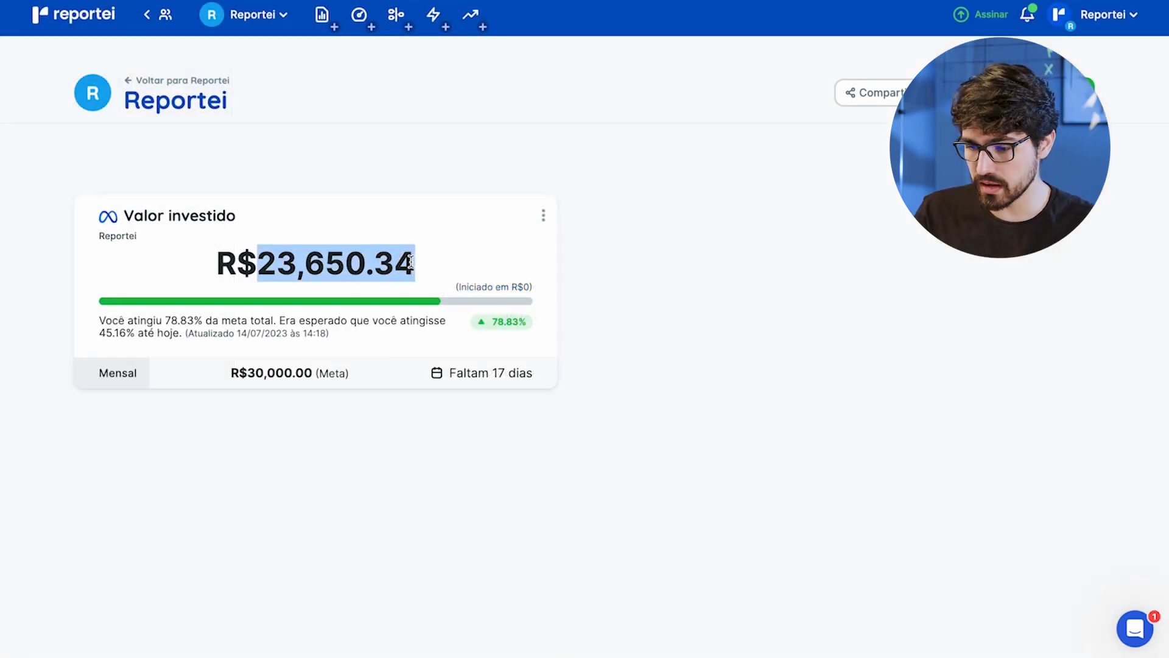
{"action": "left_click_drag", "start_coordinate": [229, 373], "coordinate": [355, 373]}
{"action": "left_click_drag", "start_coordinate": [446, 372], "coordinate": [537, 373]}
{"action": "left_click", "coordinate": [590, 354]}
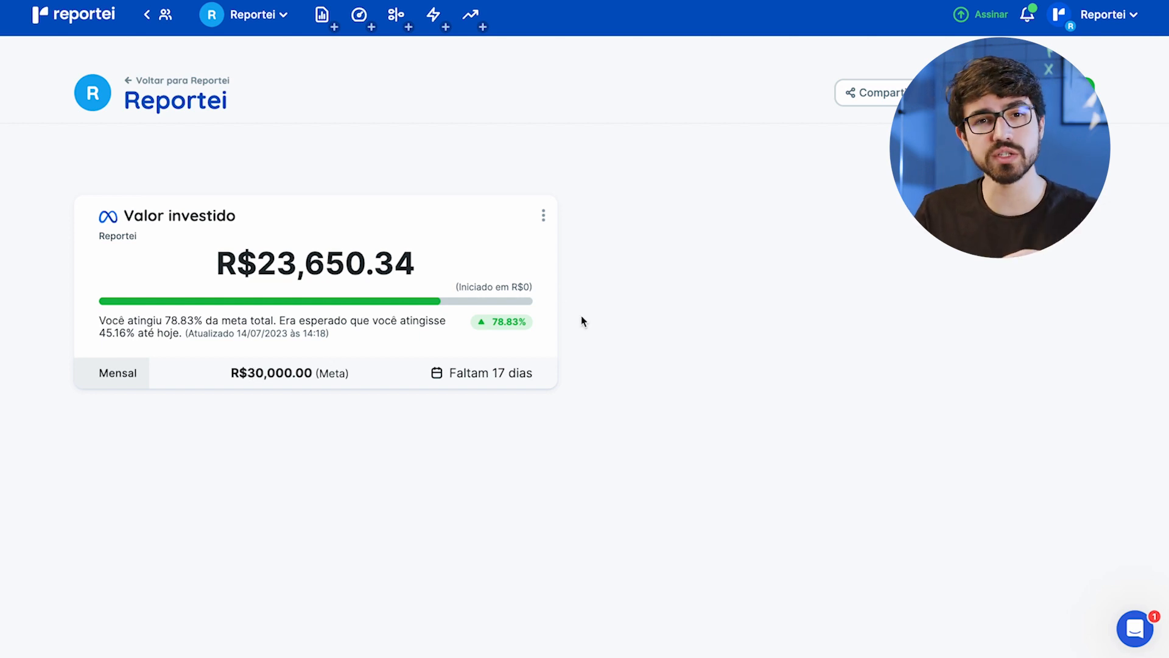
Start a second indicator on the Reportei Meta Ads integration with Definir outra meta as its goal
{"action": "left_click", "coordinate": [995, 97]}
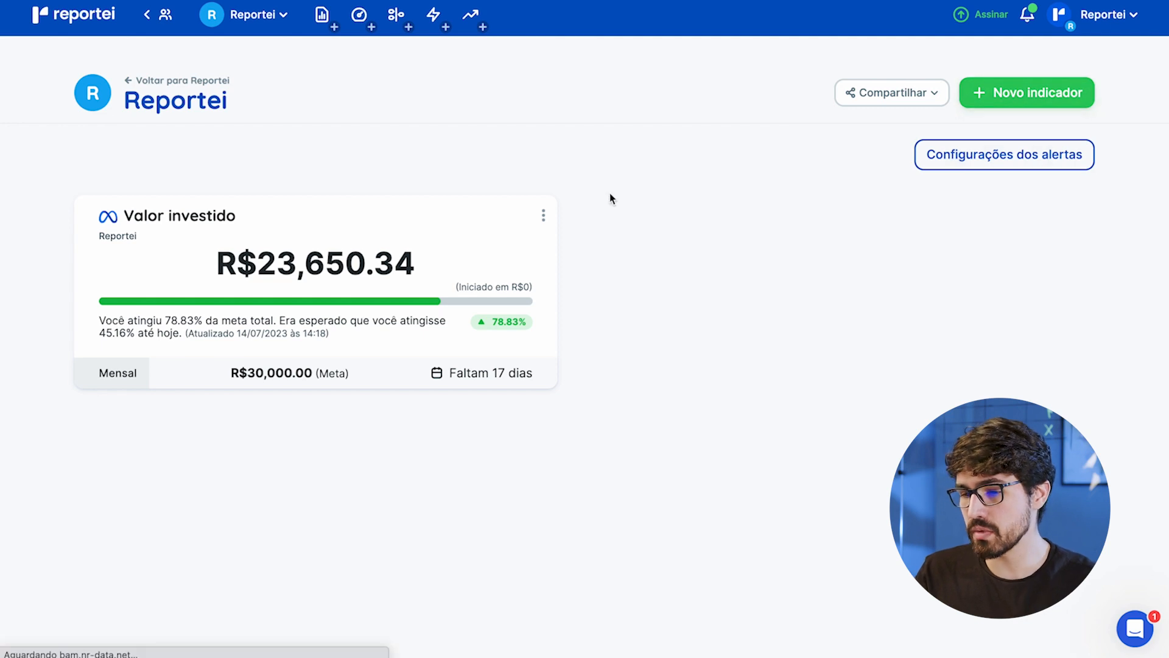
{"action": "left_click", "coordinate": [302, 302]}
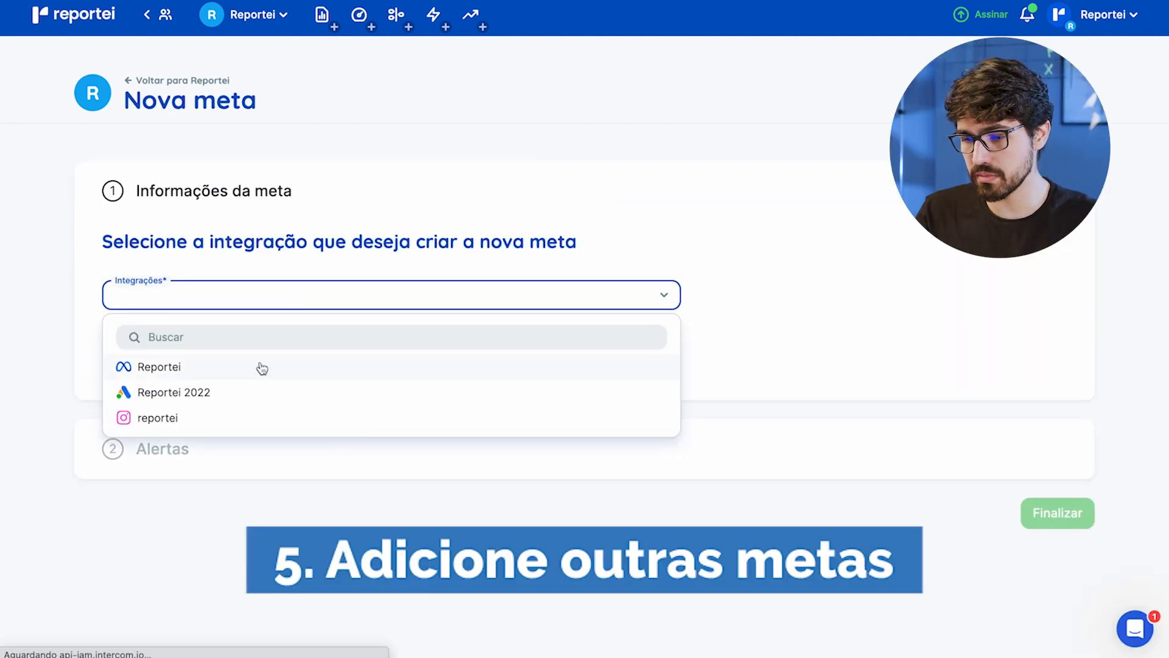
{"action": "left_click", "coordinate": [249, 372]}
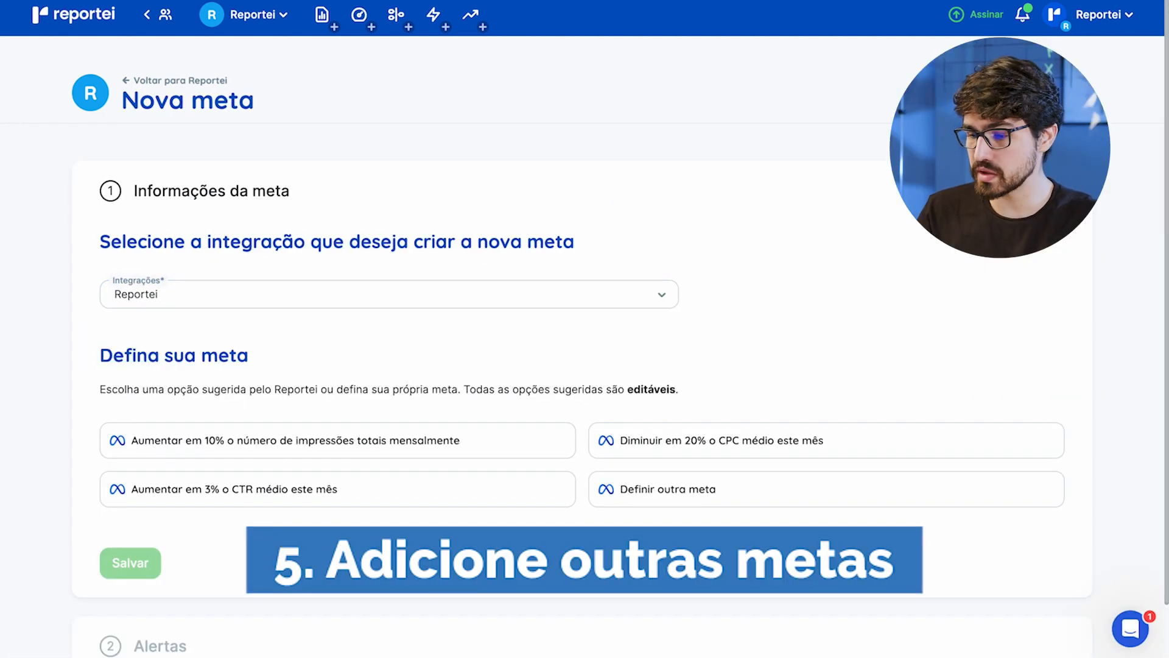
{"action": "left_click", "coordinate": [673, 504]}
Choose Compras as the new indicator's metric and Mensal as its frequency
{"action": "scroll", "coordinate": [673, 504], "scroll_direction": "down", "scroll_amount": 6}
{"action": "left_click", "coordinate": [461, 220]}
{"action": "left_click", "coordinate": [378, 279]}
{"action": "type", "text": "compras"}
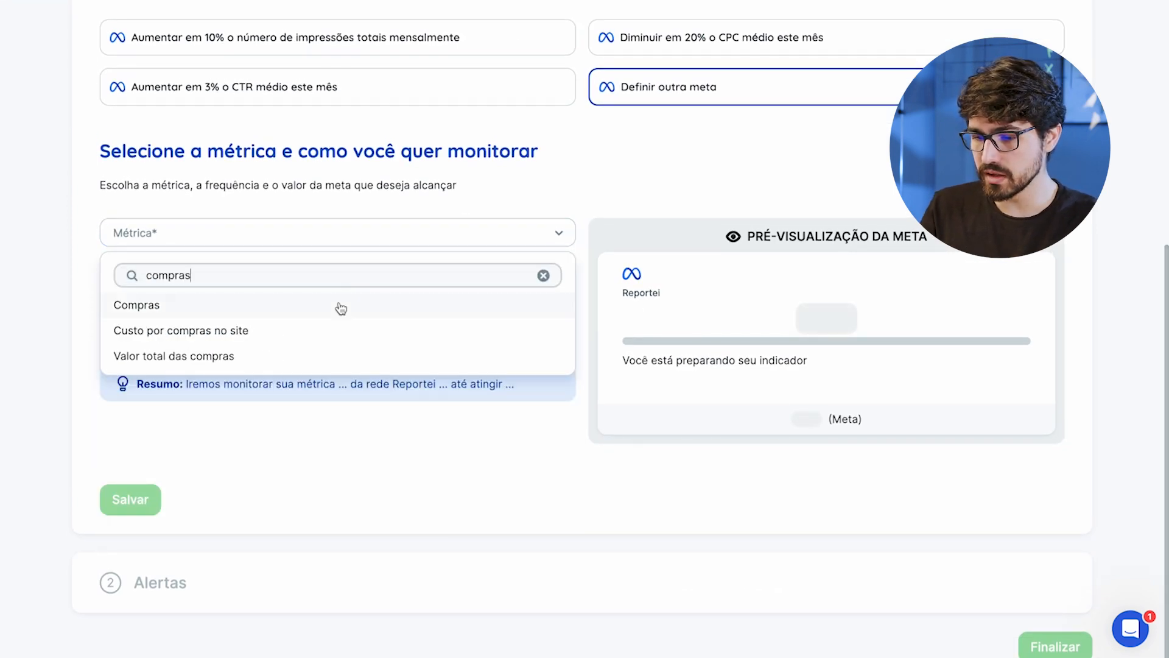
{"action": "left_click", "coordinate": [339, 306]}
{"action": "left_click", "coordinate": [339, 281]}
{"action": "left_click", "coordinate": [226, 426]}
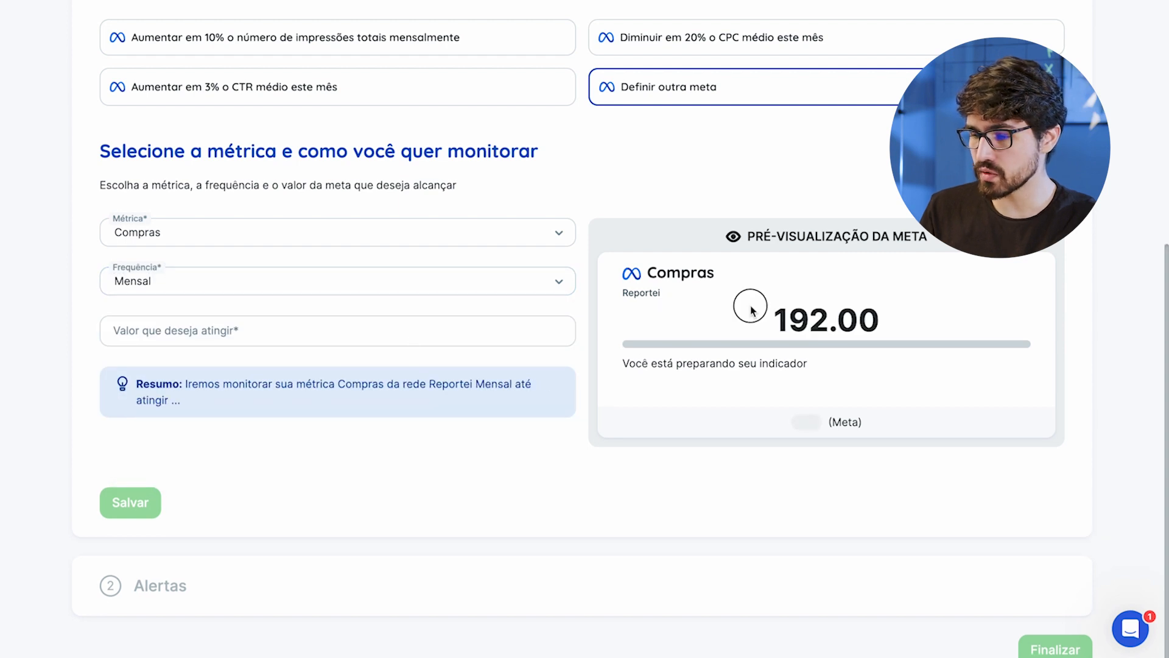
Set the monthly Compras goal value to 250 and save the goal information
{"action": "left_click_drag", "start_coordinate": [761, 316], "coordinate": [828, 318]}
{"action": "left_click", "coordinate": [402, 327]}
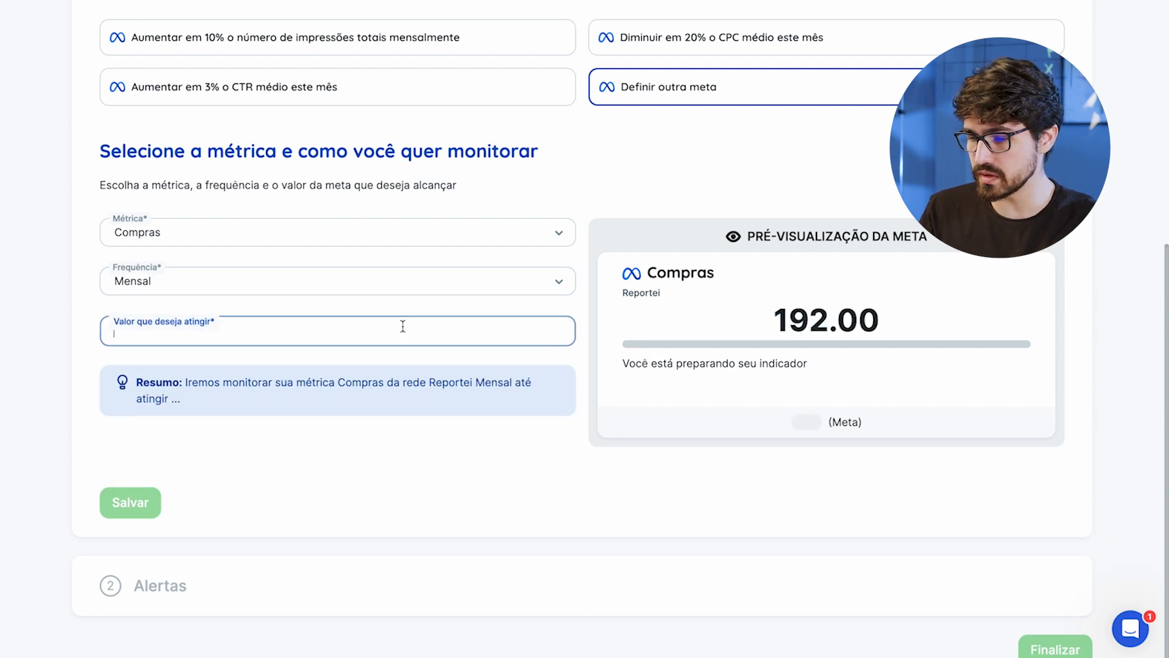
{"action": "type", "text": "250"}
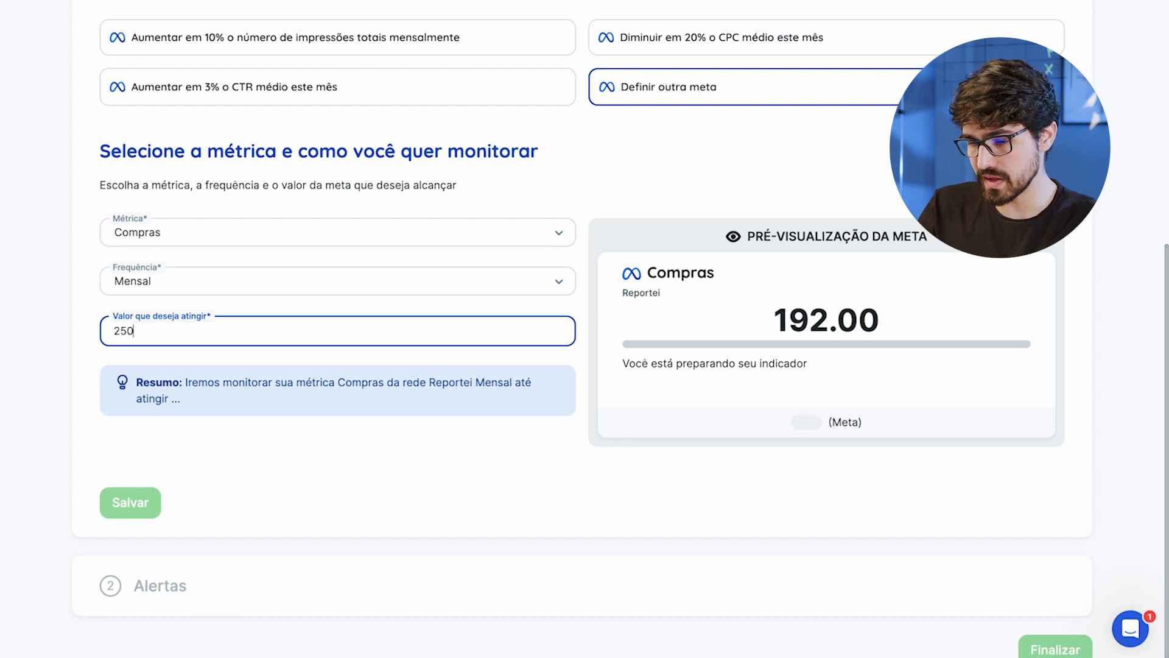
{"action": "left_click", "coordinate": [459, 444]}
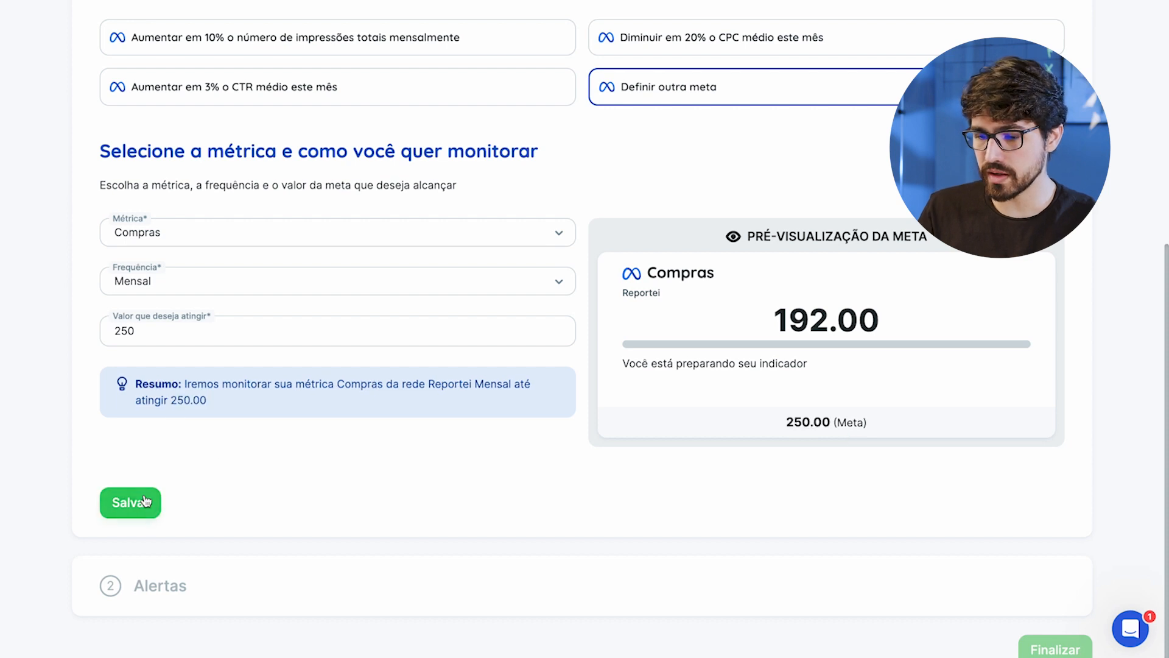
{"action": "left_click", "coordinate": [146, 500]}
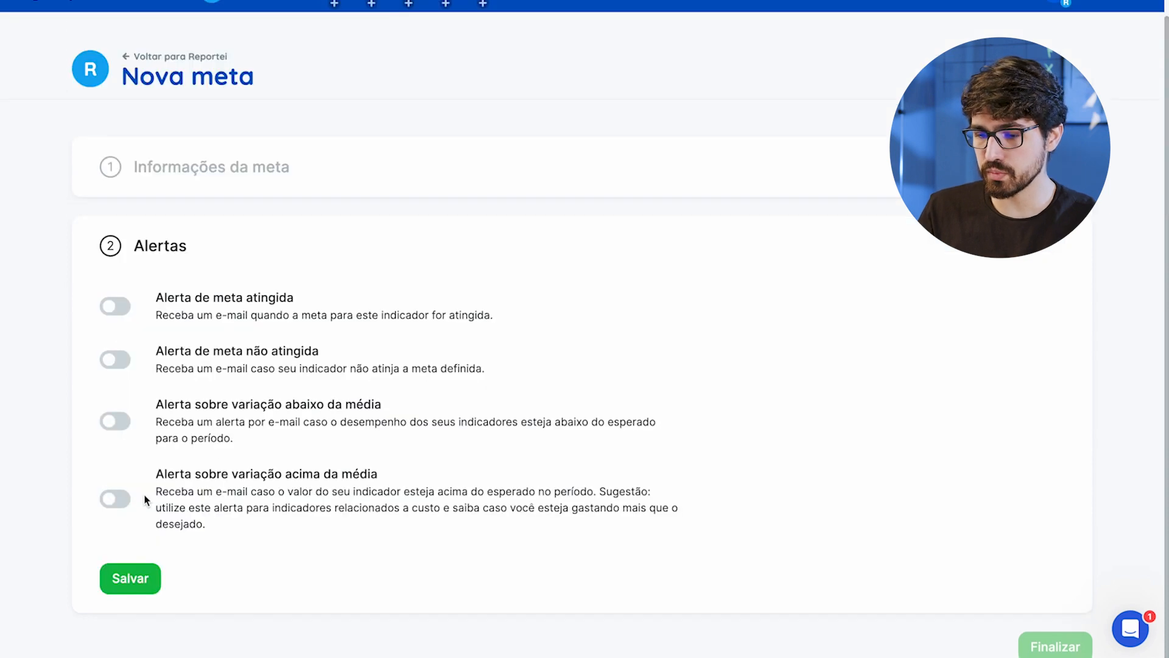
Enable all four alerts for the Compras indicator, save them and finalize the indicator
{"action": "left_click", "coordinate": [120, 308]}
{"action": "left_click", "coordinate": [112, 365]}
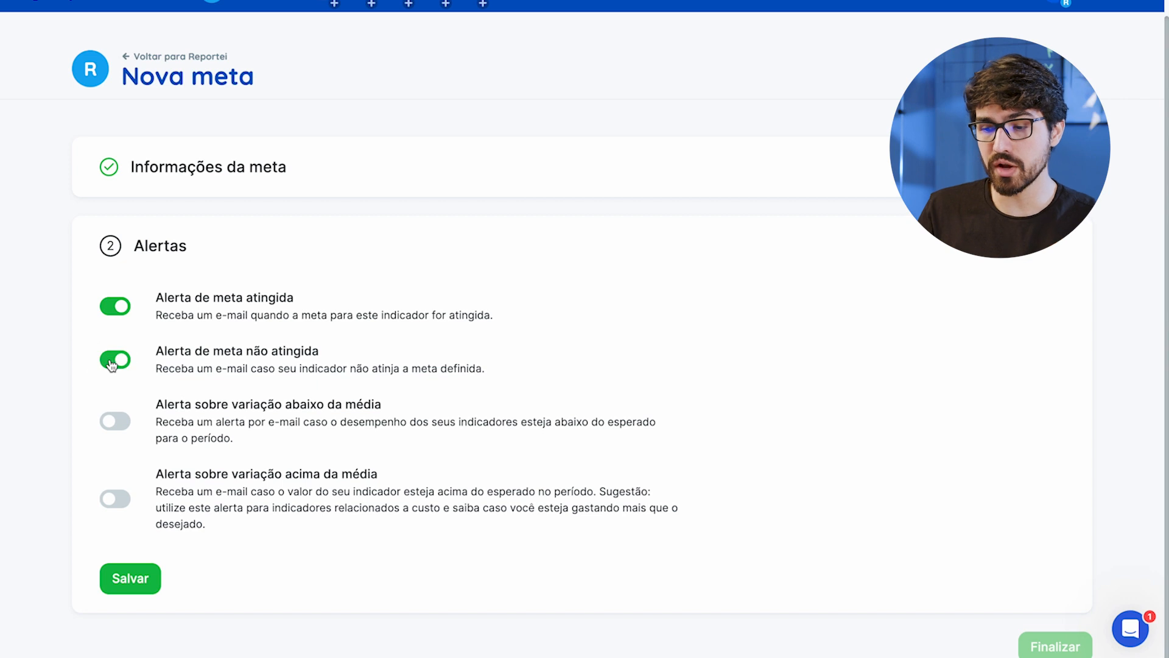
{"action": "left_click_drag", "start_coordinate": [151, 300], "coordinate": [301, 307]}
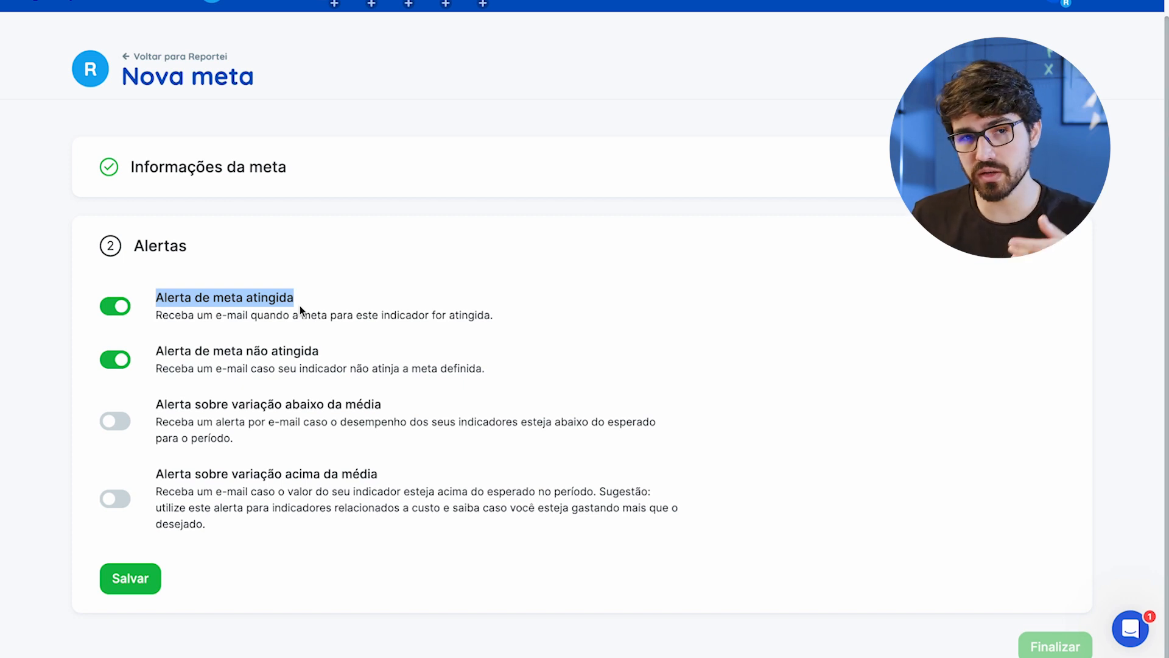
{"action": "left_click", "coordinate": [115, 421]}
{"action": "left_click", "coordinate": [119, 500]}
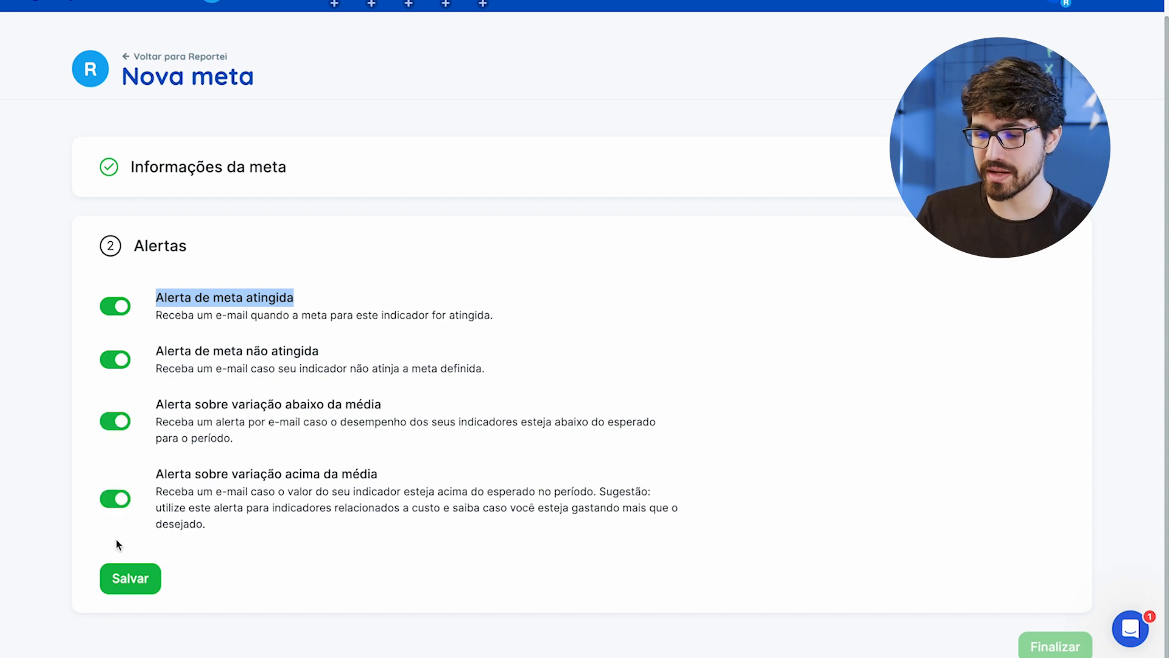
{"action": "left_click", "coordinate": [139, 577]}
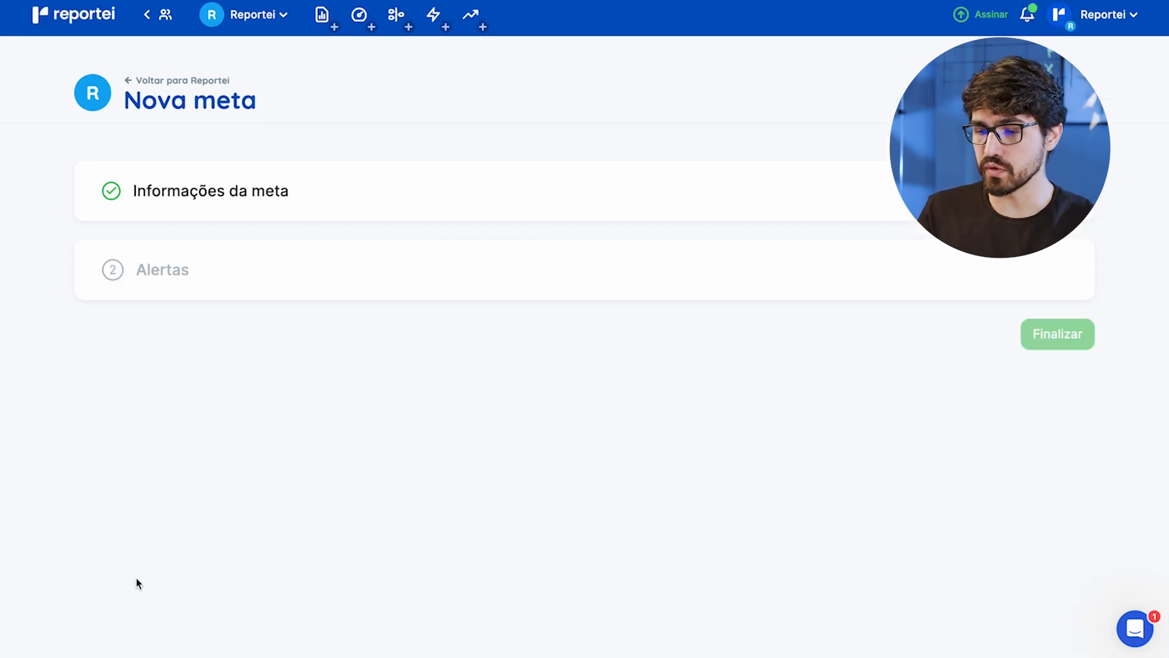
{"action": "left_click", "coordinate": [1049, 340]}
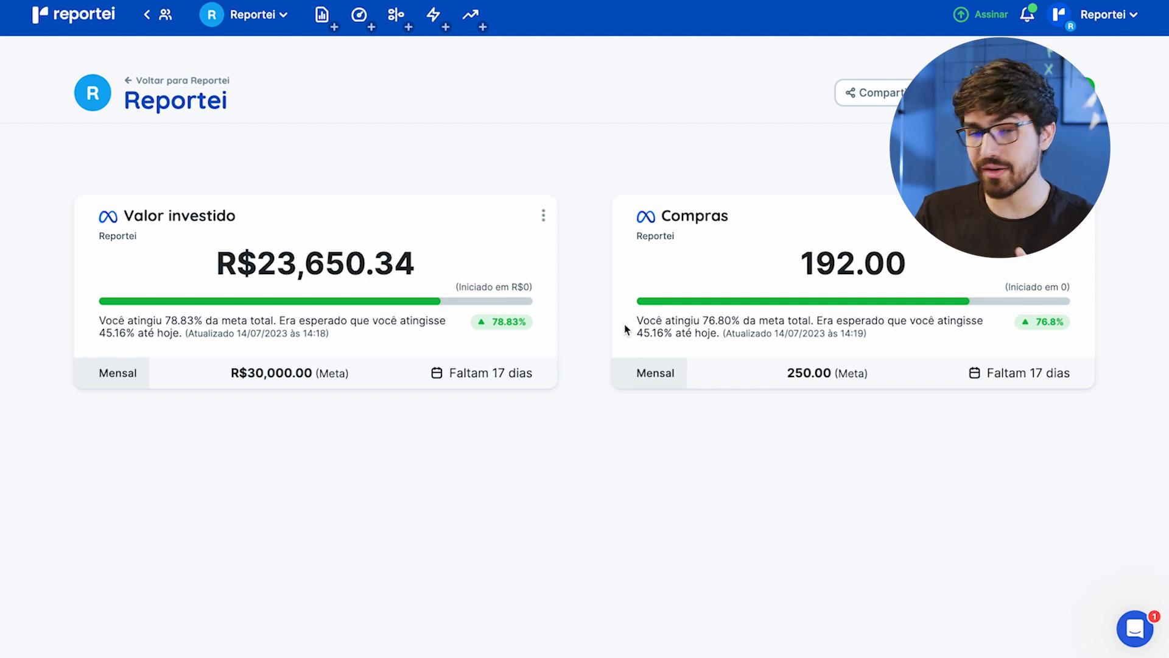
Examine the Compras indicator card: expected progress to date, days remaining and current number of purchases
{"action": "left_click_drag", "start_coordinate": [643, 333], "coordinate": [666, 333]}
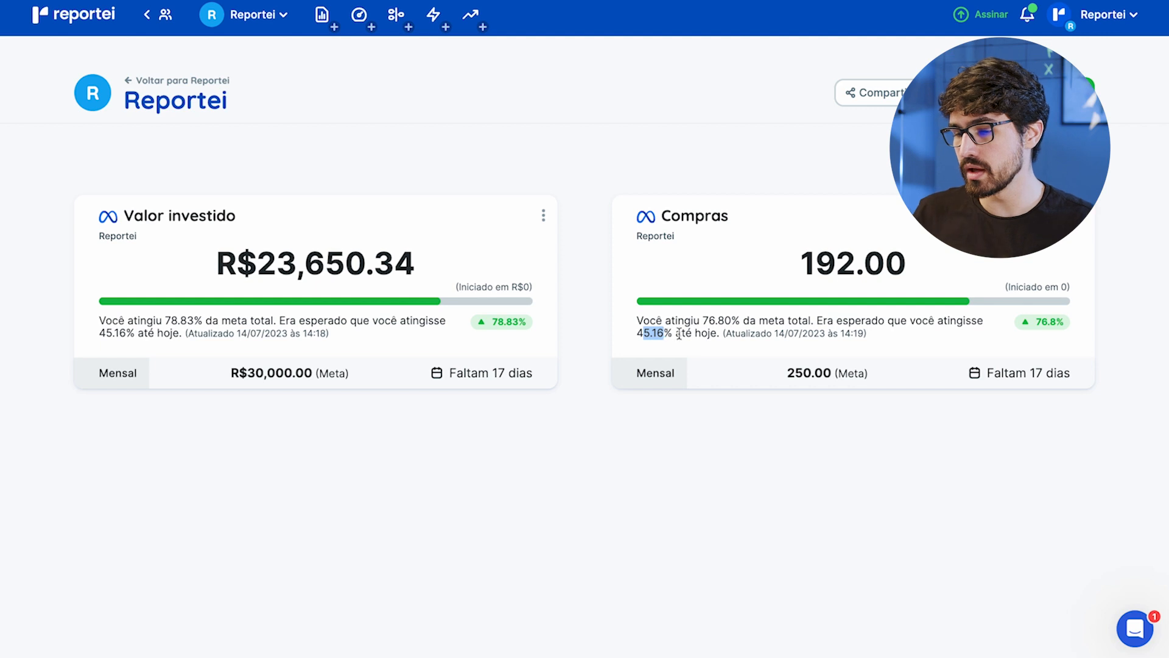
{"action": "left_click_drag", "start_coordinate": [987, 372], "coordinate": [1062, 373]}
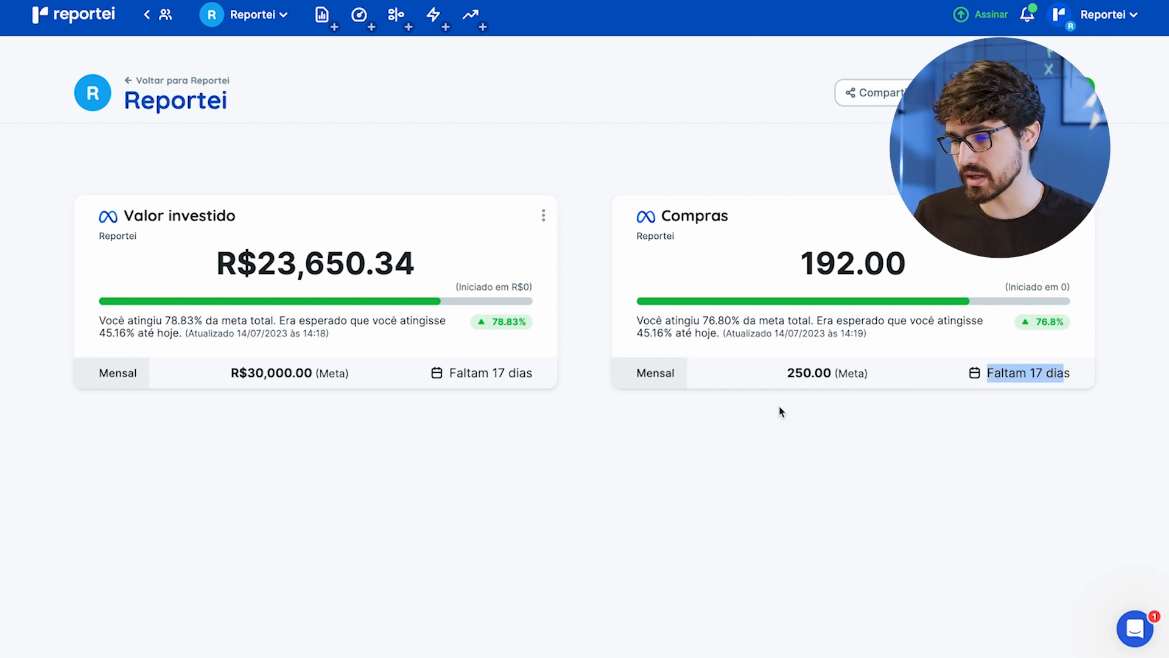
{"action": "left_click", "coordinate": [774, 439]}
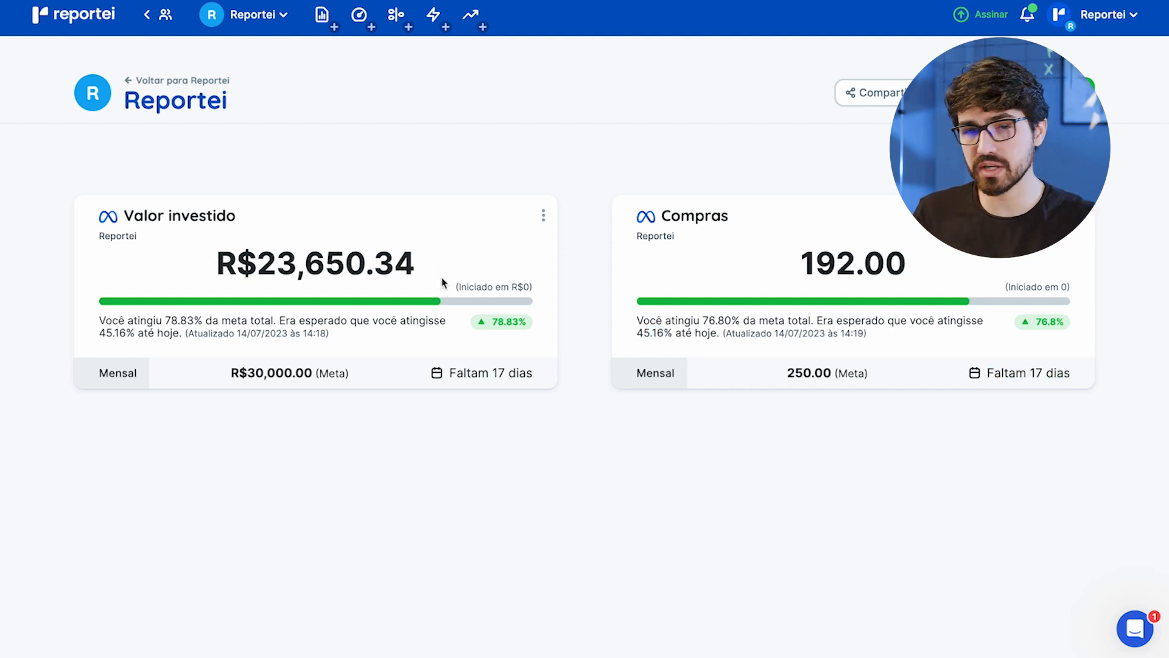
{"action": "double_click", "coordinate": [843, 262]}
{"action": "left_click", "coordinate": [724, 171]}
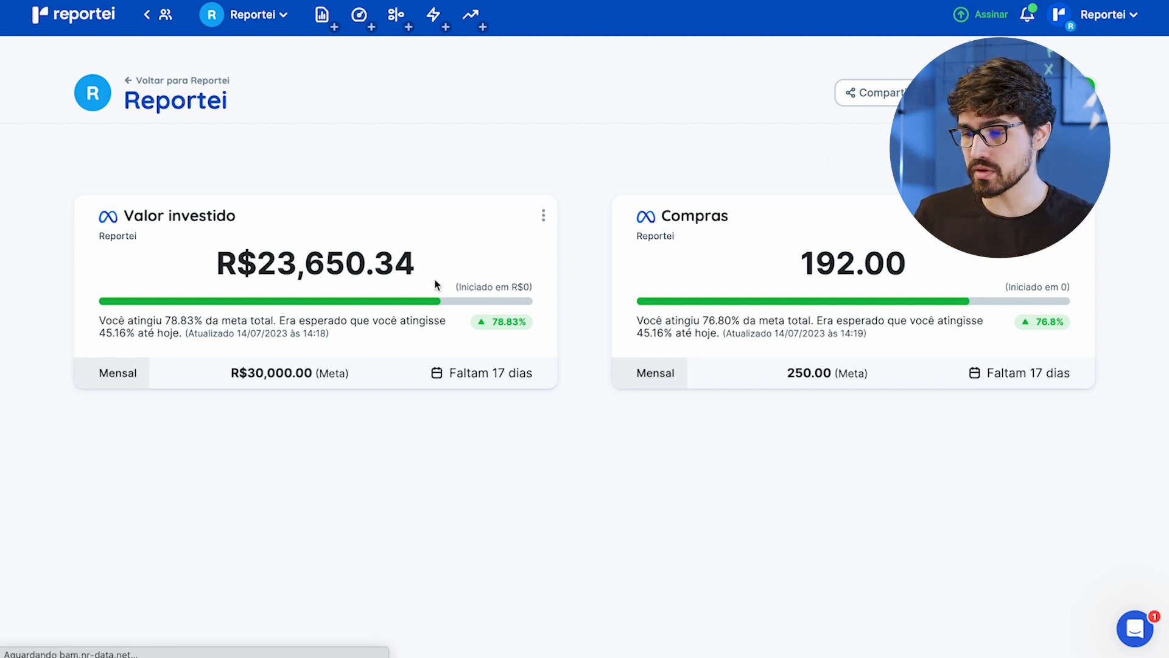
Start a third indicator on the Reportei 2022 Google Ads integration with Definir outra meta as its goal
{"action": "left_click", "coordinate": [308, 290]}
{"action": "left_click", "coordinate": [264, 391]}
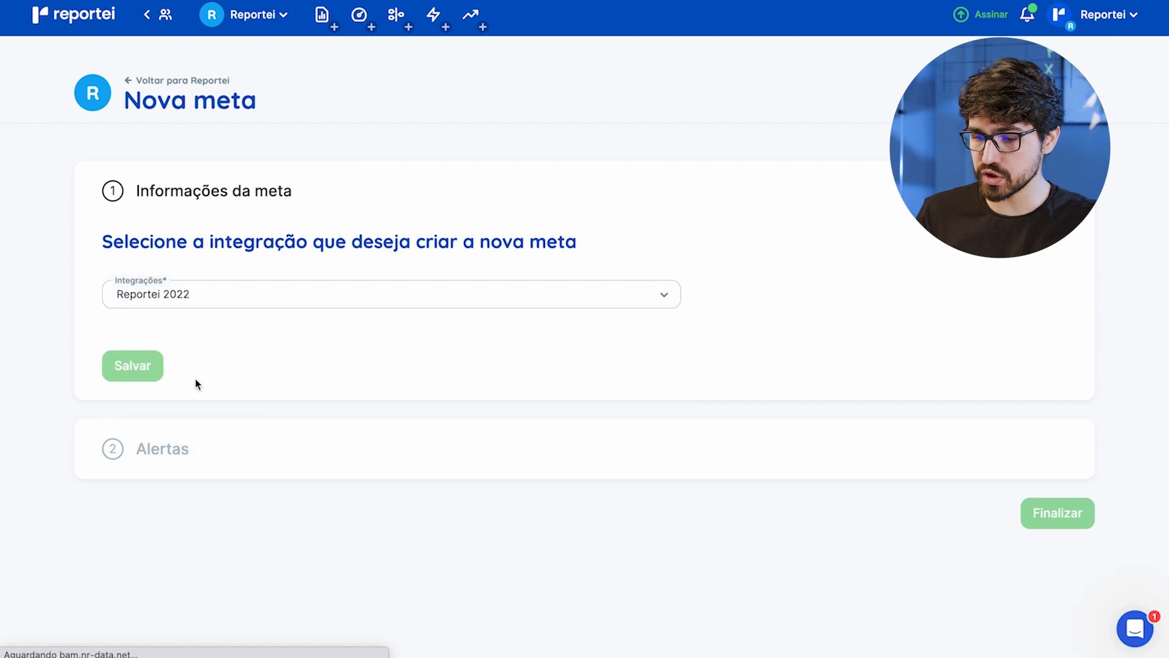
{"action": "left_click", "coordinate": [627, 491]}
{"action": "scroll", "coordinate": [360, 520], "scroll_direction": "down", "scroll_amount": 2}
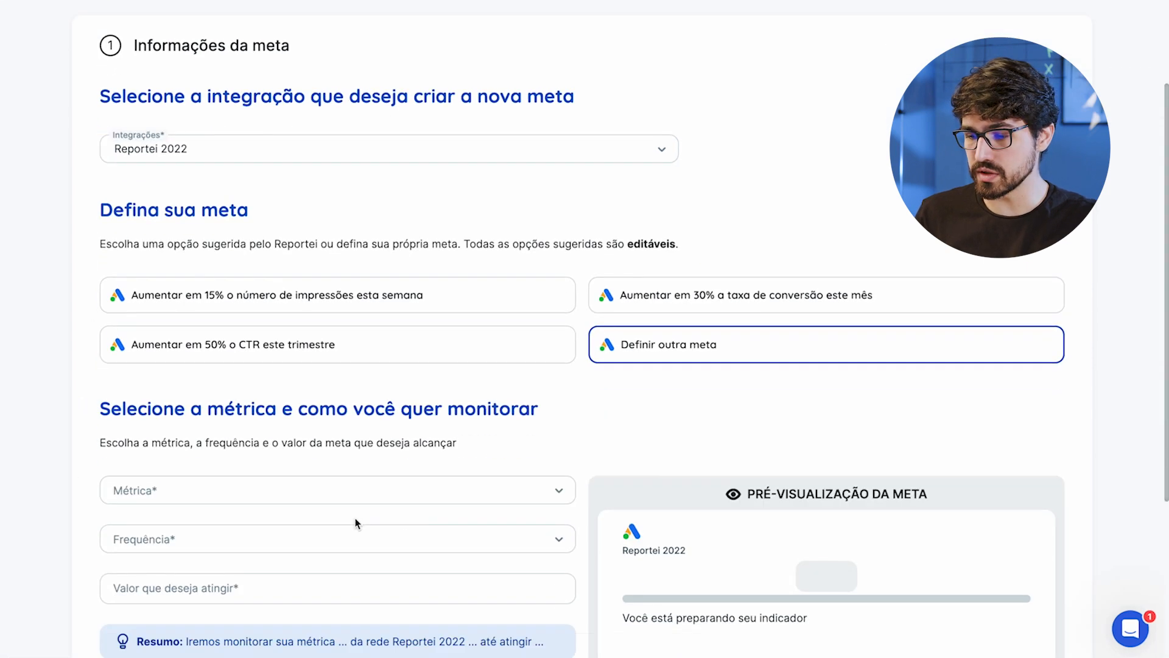
Choose Custo as the Google Ads indicator's metric and Mensal as its frequency
{"action": "scroll", "coordinate": [355, 522], "scroll_direction": "down", "scroll_amount": 2}
{"action": "left_click", "coordinate": [329, 375]}
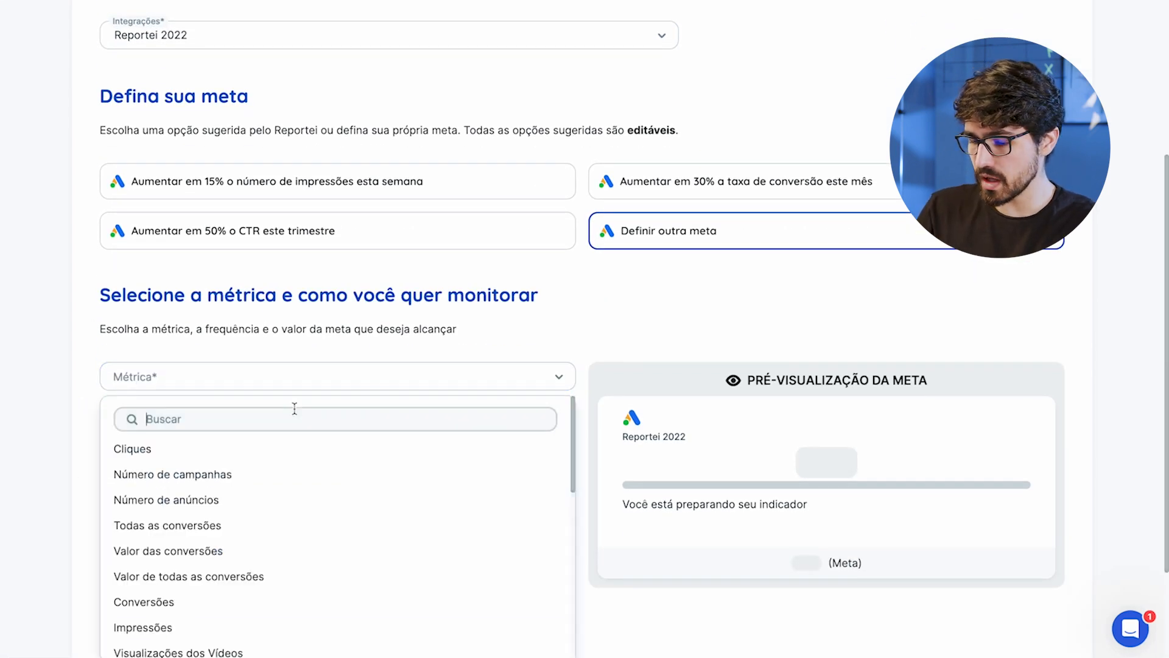
{"action": "type", "text": "cus"}
{"action": "left_click", "coordinate": [260, 453]}
{"action": "left_click", "coordinate": [249, 425]}
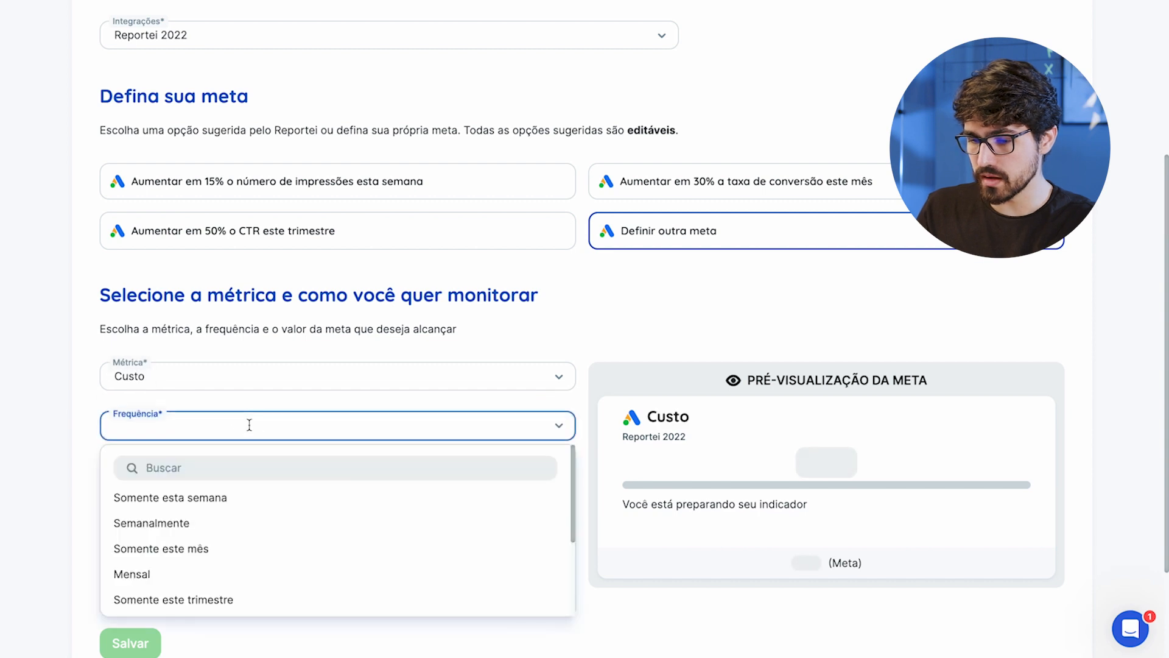
{"action": "left_click", "coordinate": [182, 572]}
Set the monthly Custo goal value to R$40,000 and save the goal information
{"action": "left_click", "coordinate": [251, 477]}
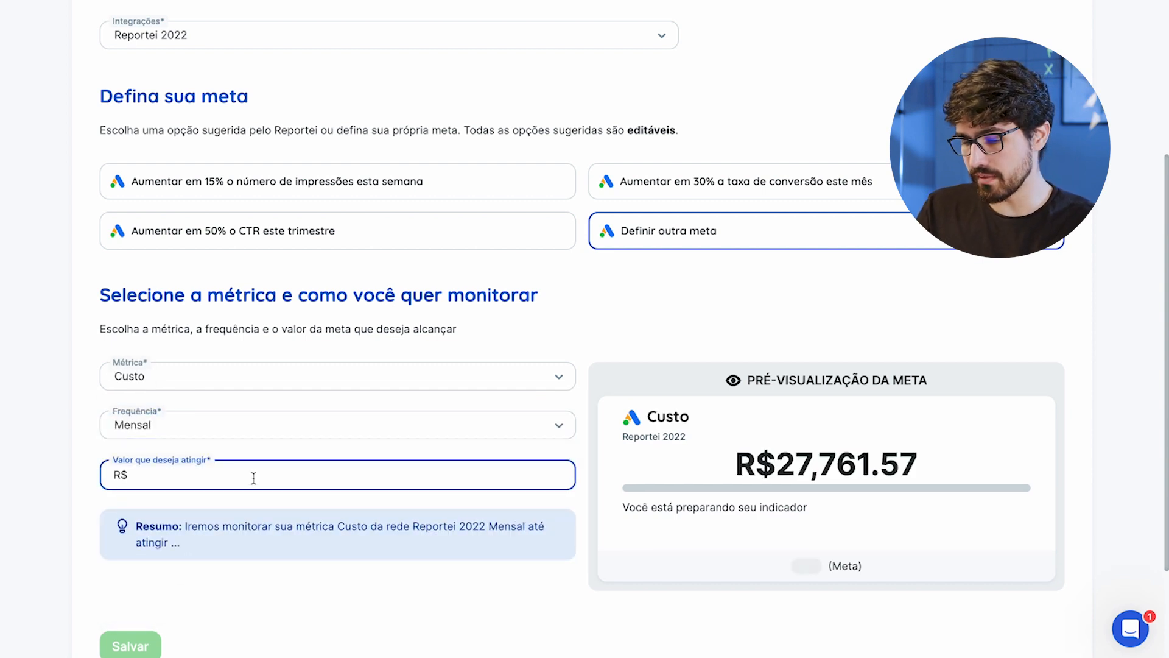
{"action": "type", "text": "40,000"}
{"action": "left_click", "coordinate": [422, 612]}
{"action": "scroll", "coordinate": [423, 609], "scroll_direction": "down", "scroll_amount": 3}
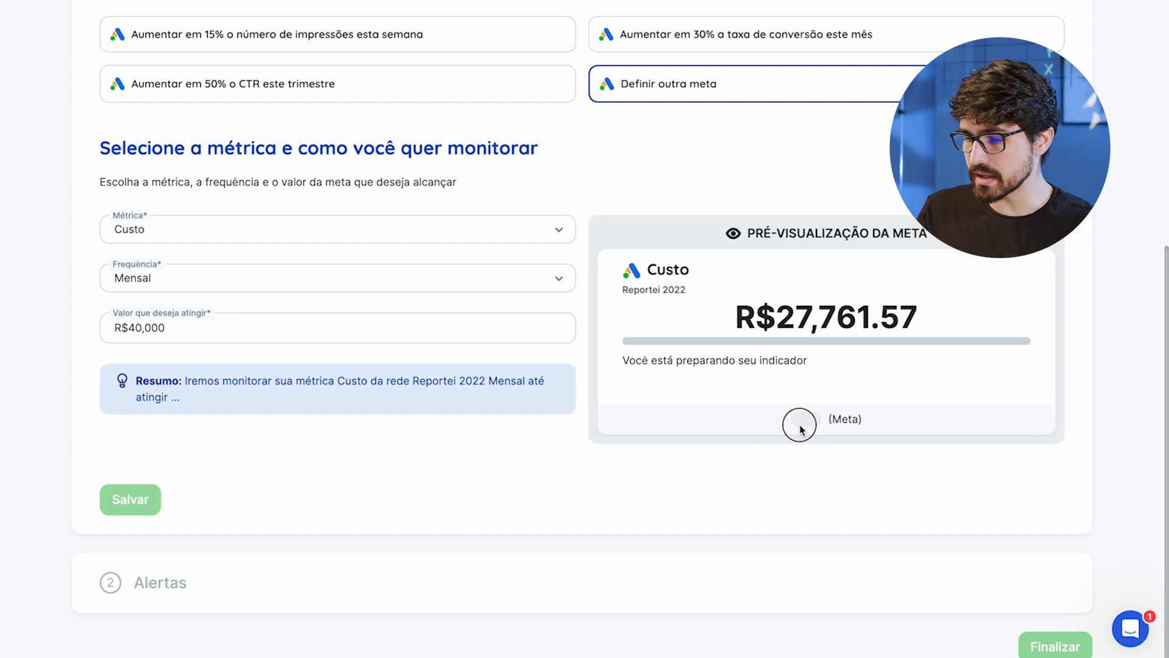
{"action": "left_click", "coordinate": [125, 500]}
Enable the alerts for variation above and below the average on the Custo indicator, save them and finalize the indicator
{"action": "left_click", "coordinate": [125, 501]}
{"action": "left_click", "coordinate": [120, 426]}
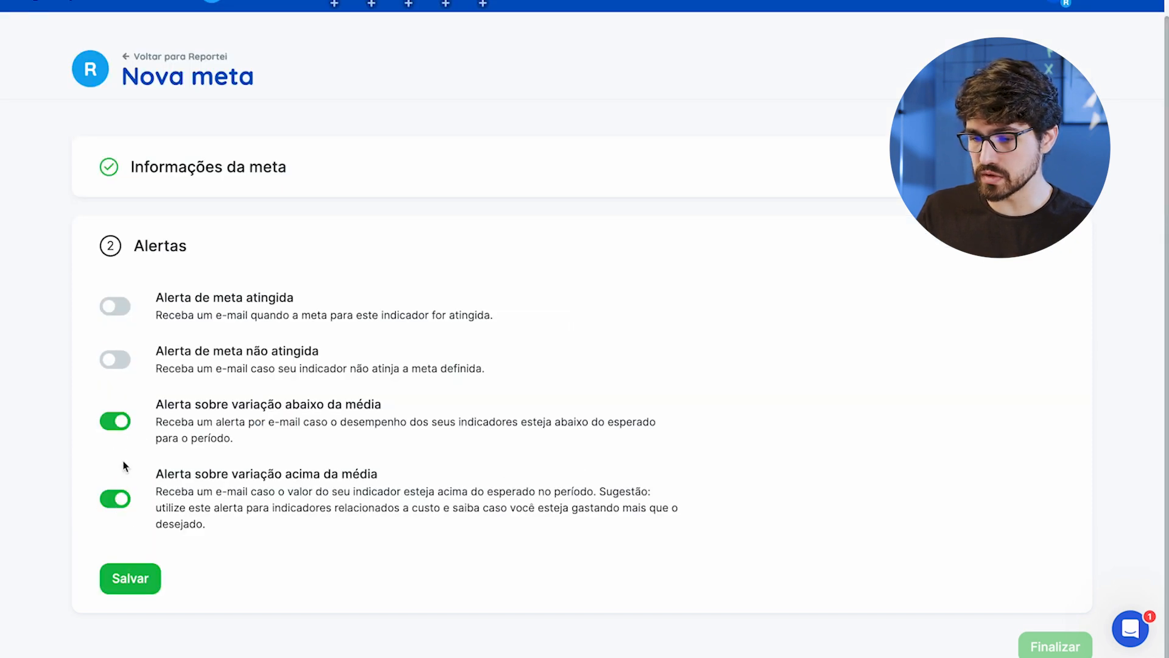
{"action": "left_click", "coordinate": [135, 589]}
{"action": "left_click", "coordinate": [1072, 343]}
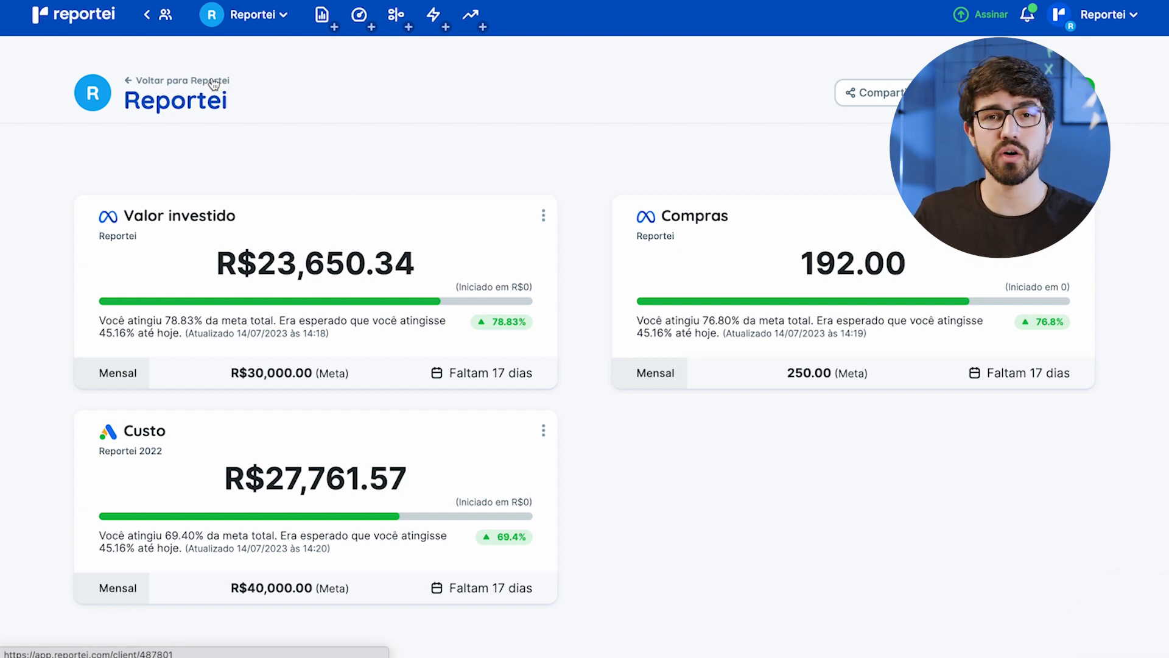
Return to the Reportei project page and review its reports, dashboards, indicators, timeline and automations
{"action": "left_click", "coordinate": [213, 84]}
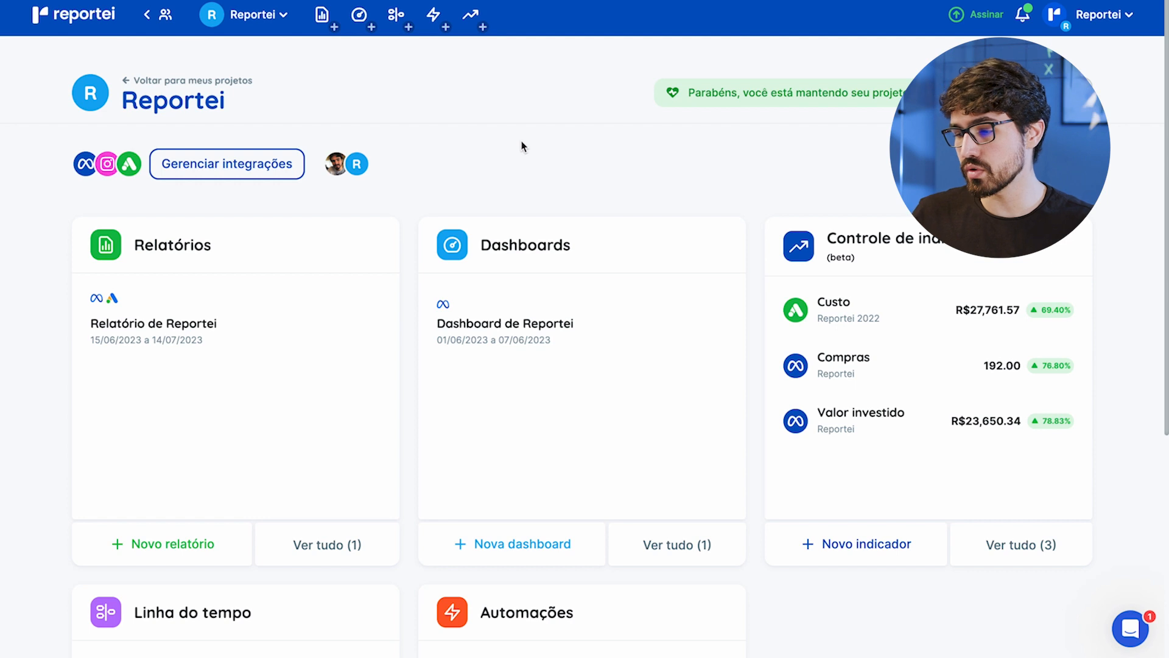
{"action": "scroll", "coordinate": [521, 142], "scroll_direction": "down", "scroll_amount": 2}
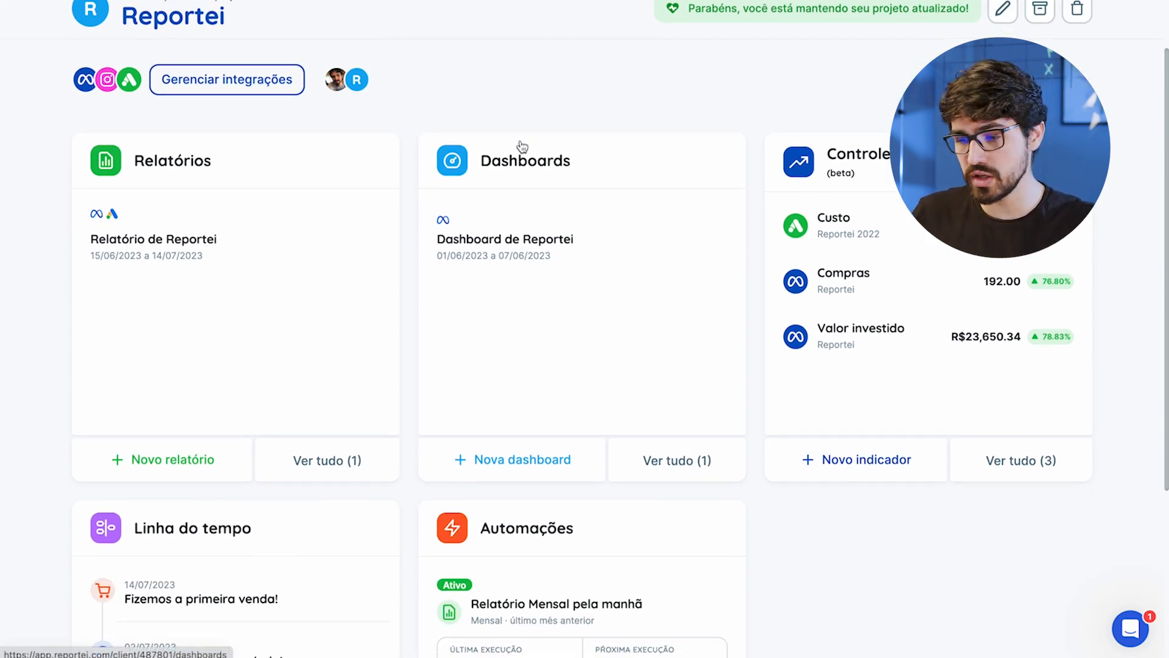
{"action": "scroll", "coordinate": [521, 146], "scroll_direction": "down", "scroll_amount": 2}
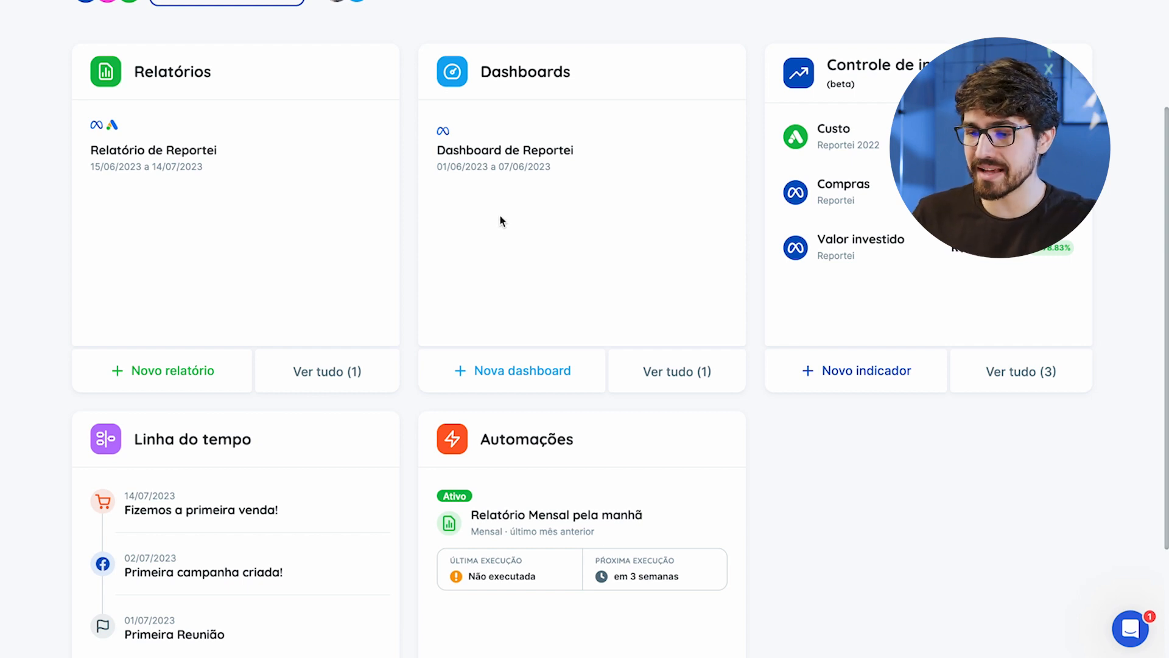
{"action": "scroll", "coordinate": [500, 217], "scroll_direction": "up", "scroll_amount": 1}
{"action": "scroll", "coordinate": [500, 216], "scroll_direction": "up", "scroll_amount": 3}
{"action": "scroll", "coordinate": [500, 217], "scroll_direction": "down", "scroll_amount": 2}
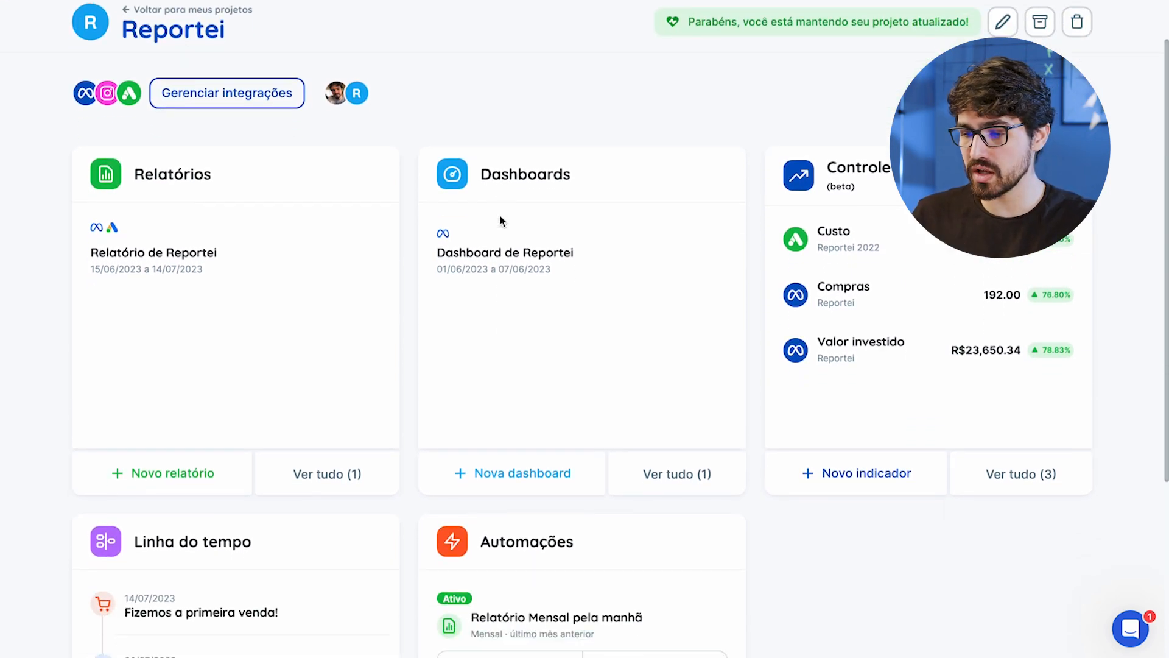
{"action": "scroll", "coordinate": [500, 221], "scroll_direction": "down", "scroll_amount": 3}
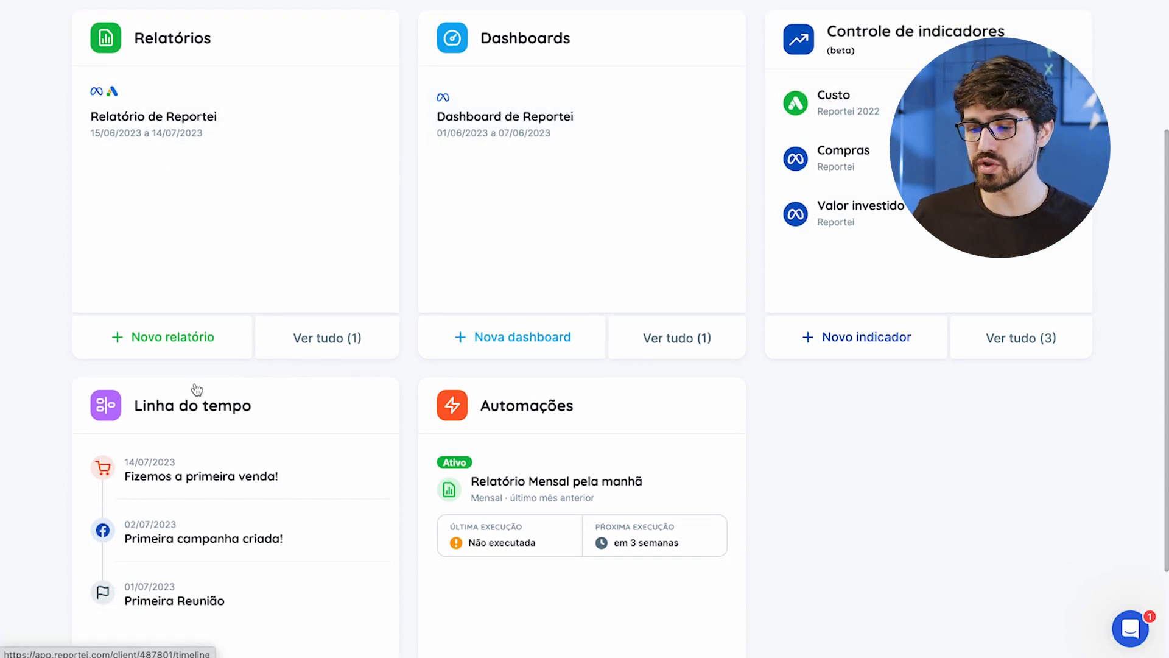
{"action": "scroll", "coordinate": [212, 388], "scroll_direction": "down", "scroll_amount": 1}
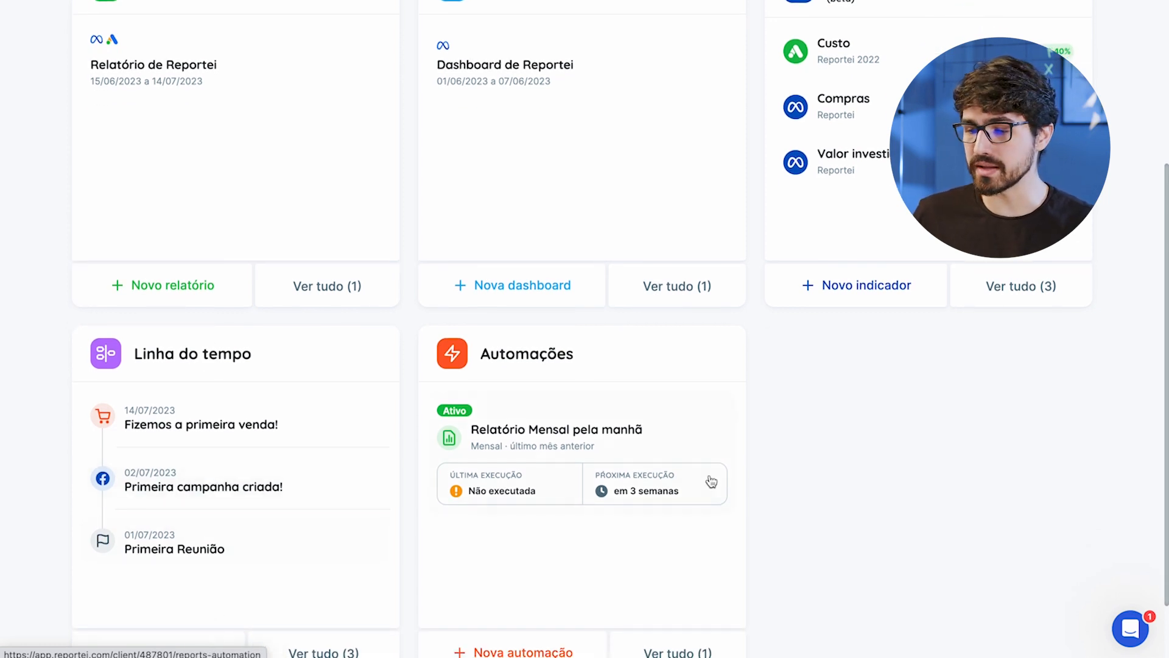
{"action": "scroll", "coordinate": [546, 509], "scroll_direction": "up", "scroll_amount": 1}
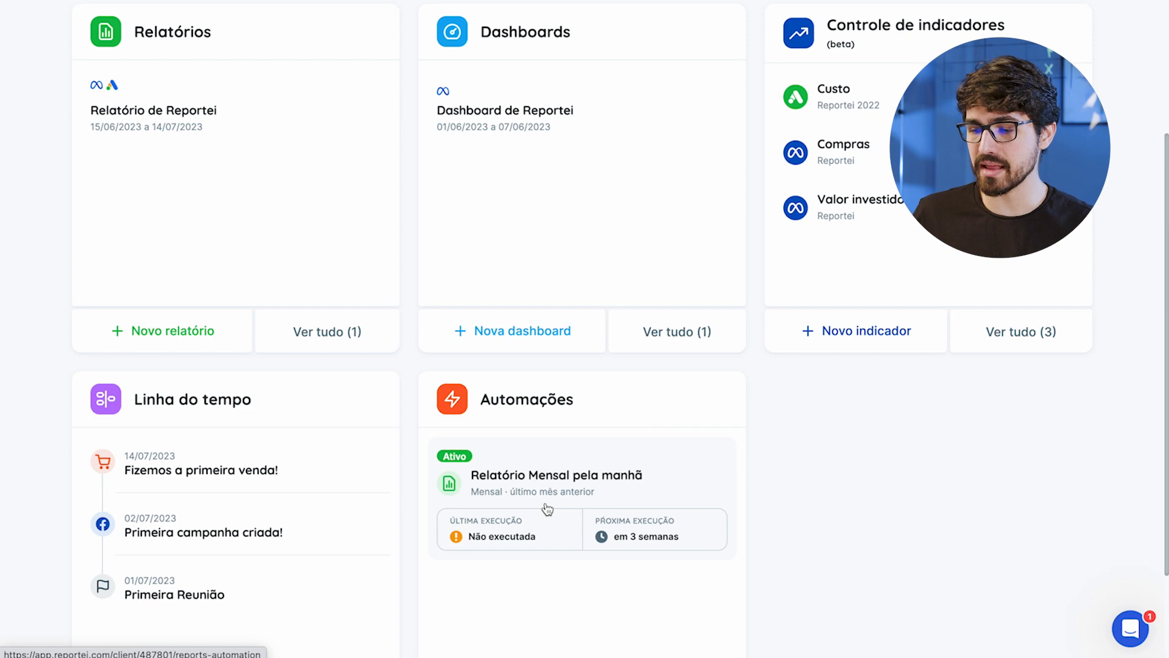